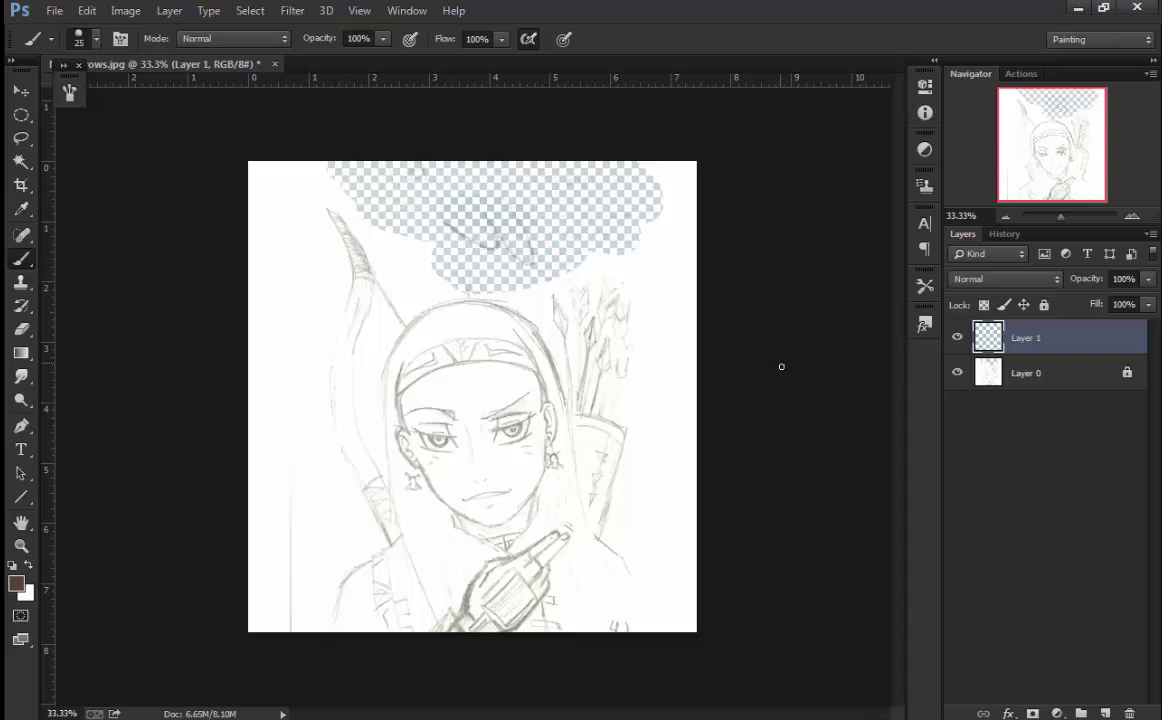
- Switch to Full Screen Mode With Menu Bar and fade the Layer 0 sketch's opacity
scroll(446, 316, up, 3)
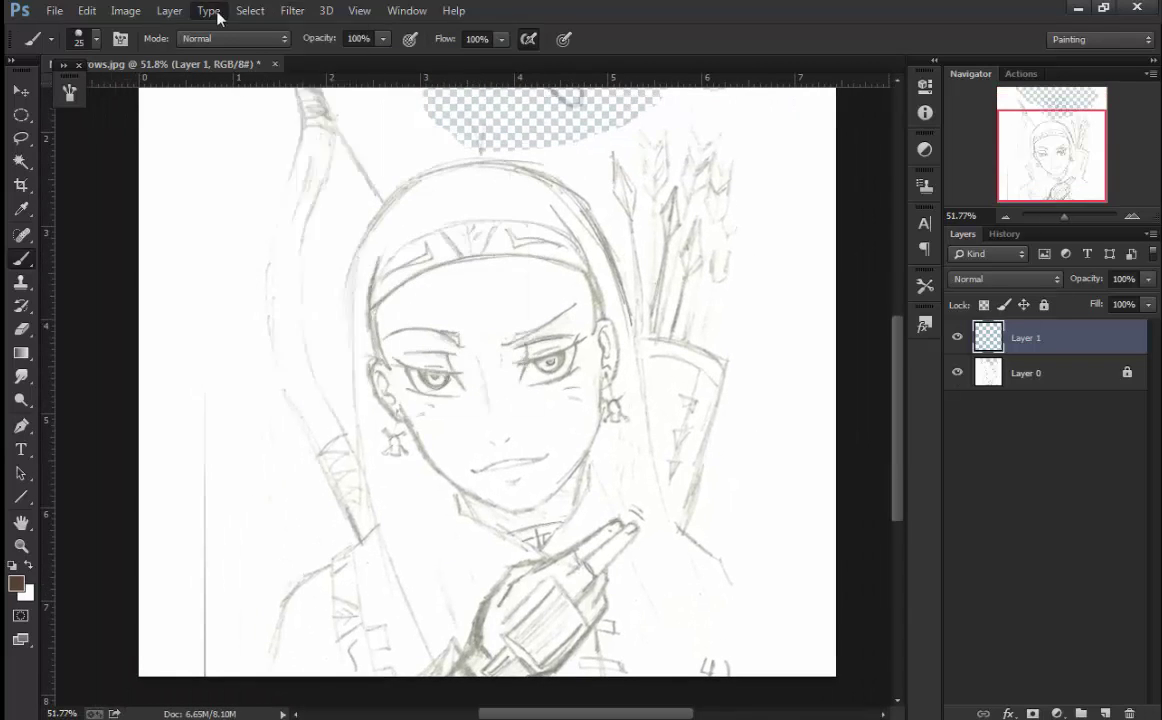
click(210, 10)
click(250, 269)
scroll(366, 513, up, 1)
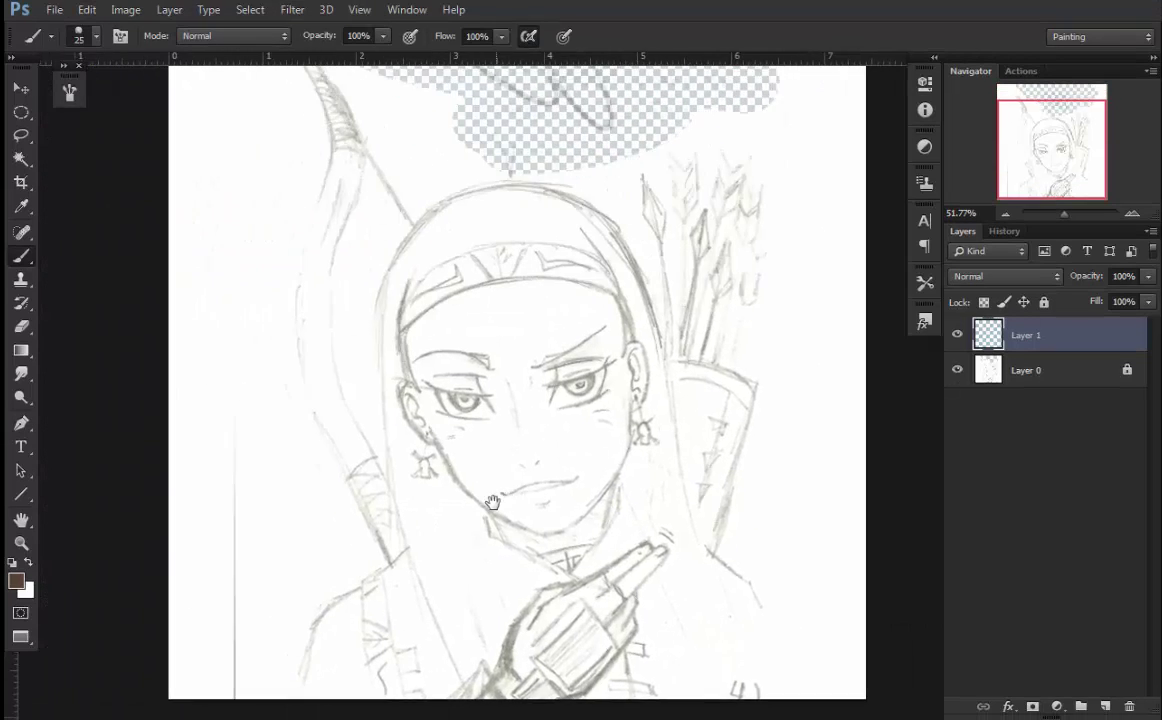
click(1030, 370)
mouse_move(1148, 276)
mouse_down()
mouse_move(1147, 303)
mouse_move(1080, 303)
mouse_up()
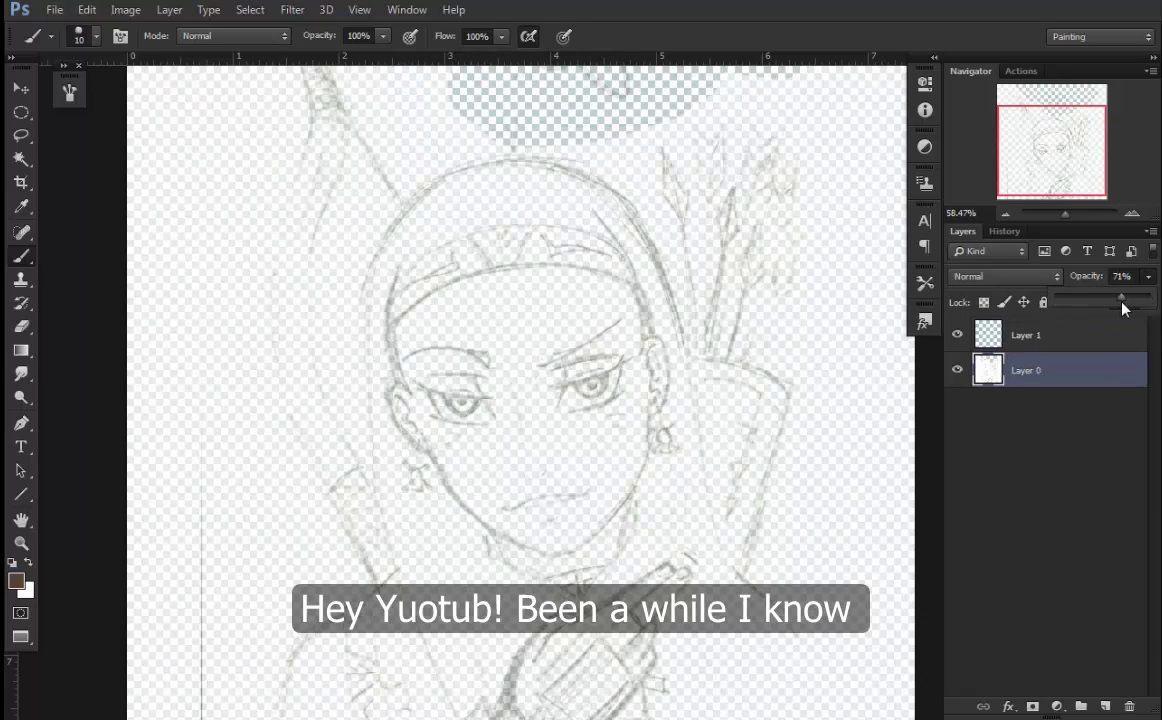
click(1030, 335)
- Ink both eyes' upper and lower lid lines and the right eye's crease
drag(491, 399, 416, 385)
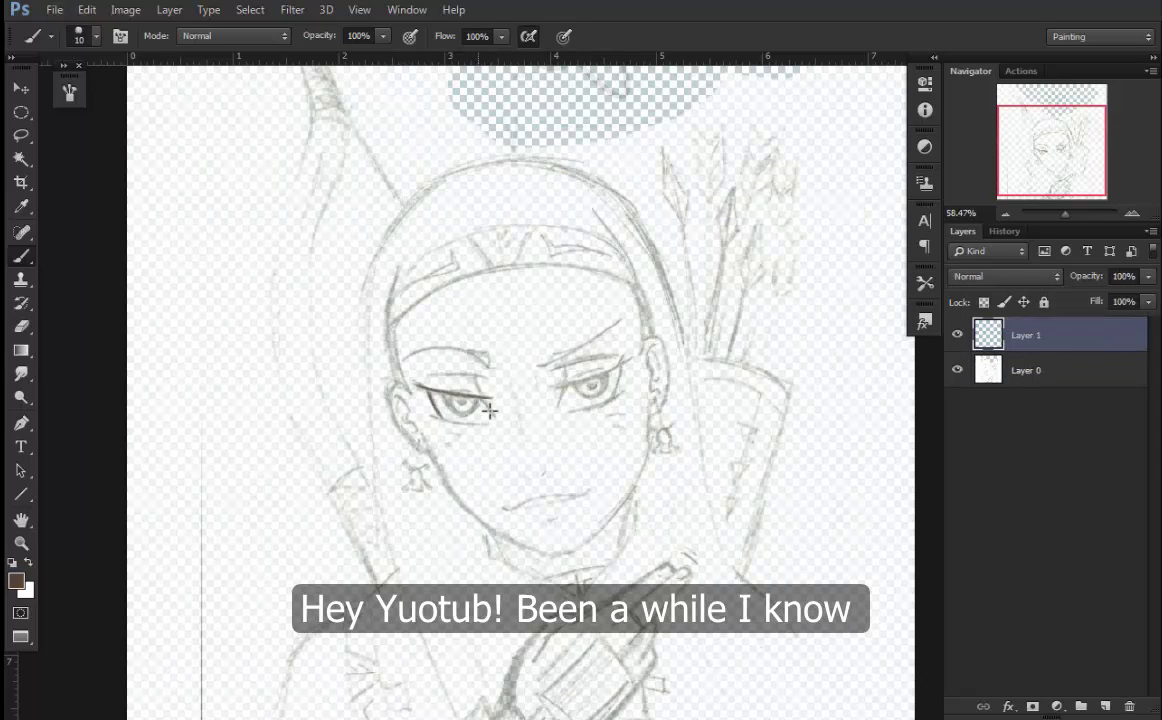
mouse_move(488, 422)
mouse_down()
mouse_move(438, 417)
mouse_move(415, 381)
mouse_up()
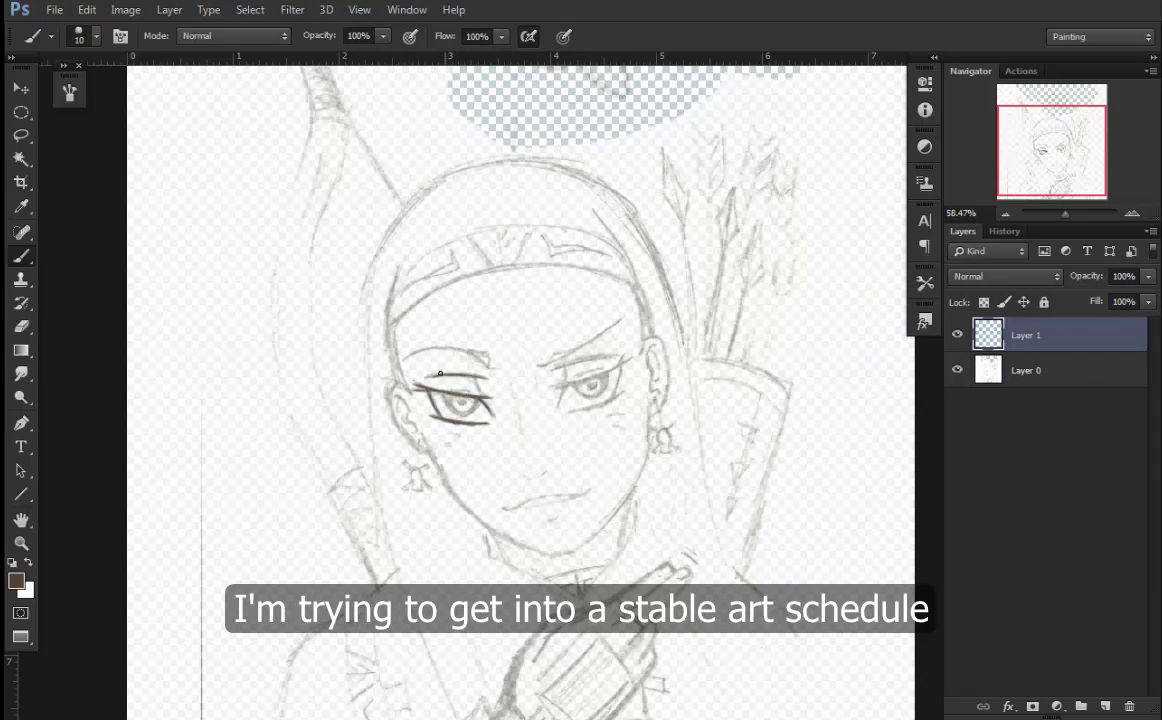
mouse_move(556, 386)
mouse_down()
mouse_move(619, 362)
mouse_move(578, 411)
mouse_up()
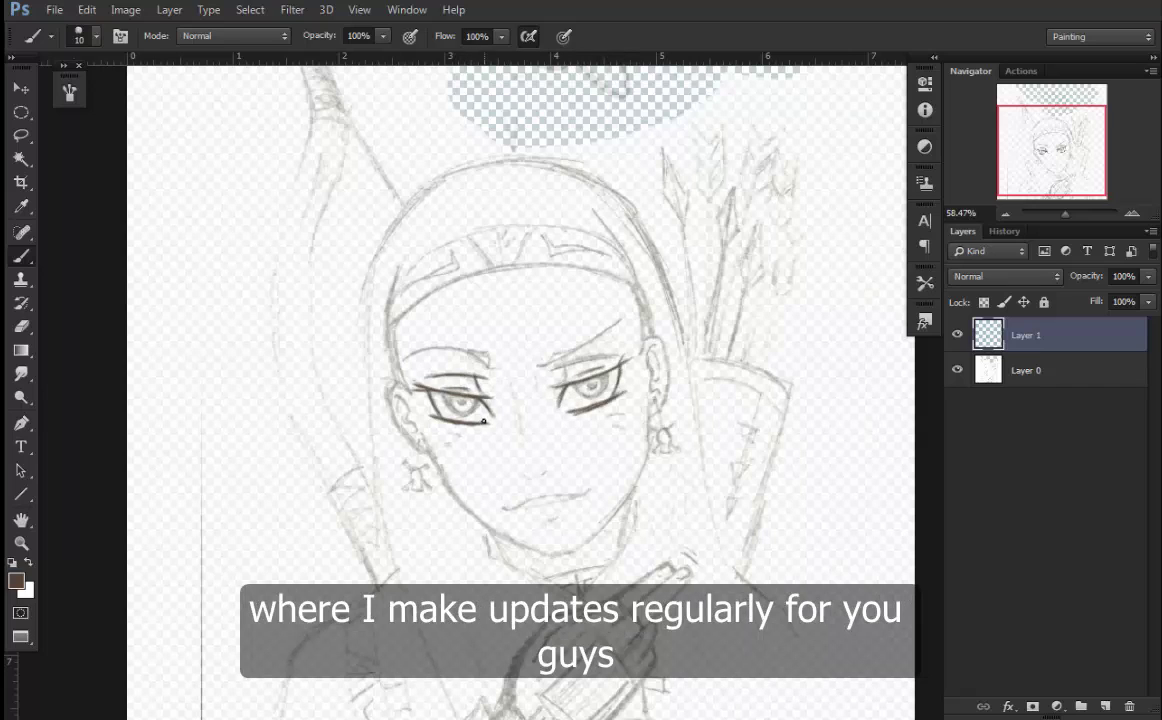
drag(558, 366, 603, 357)
key(e)
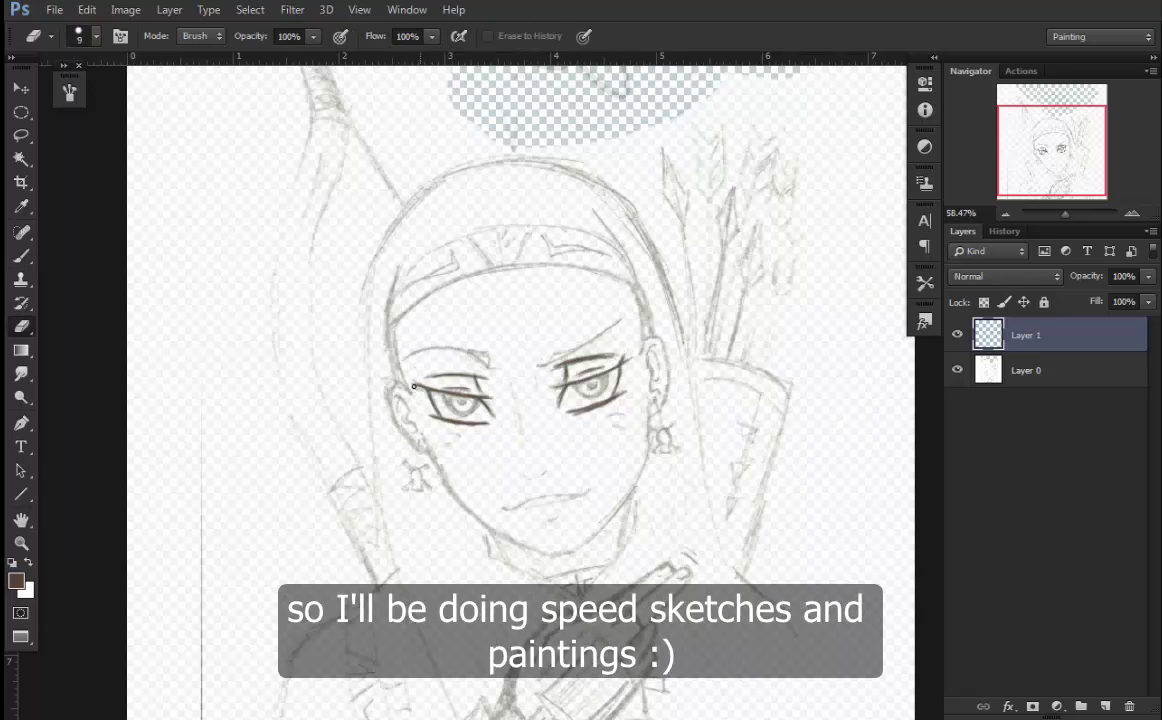
key(b)
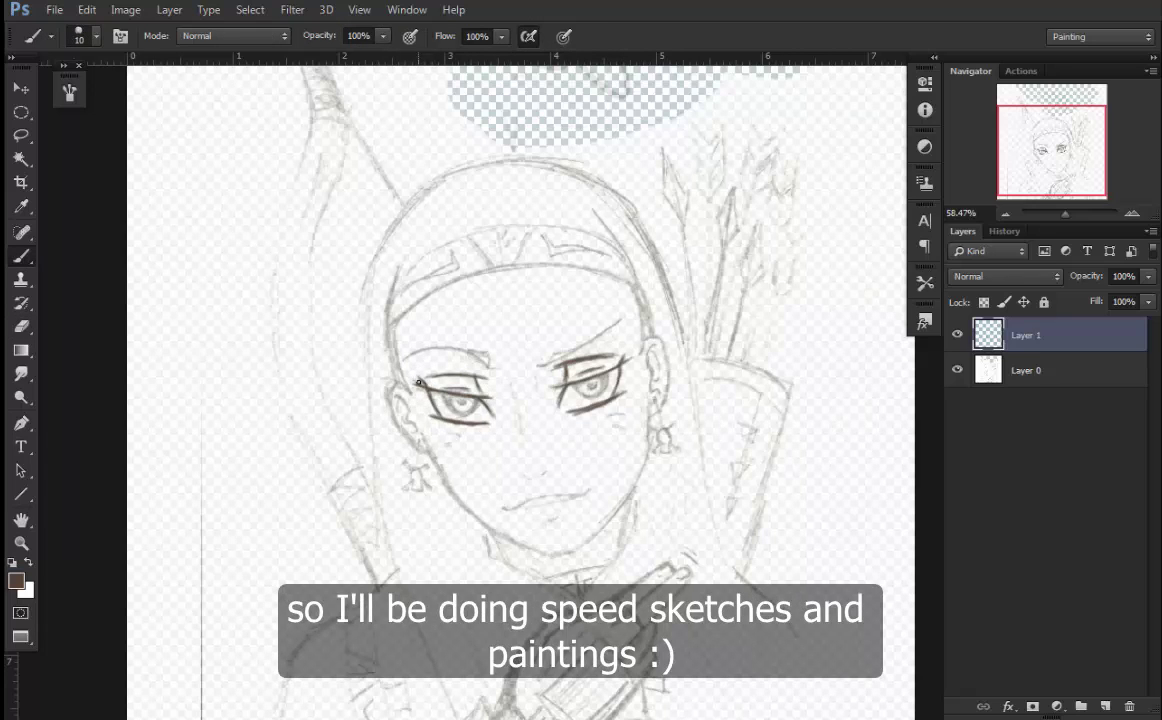
- Ink the nose line, both eyebrows, and the jaw and chin outline
drag(512, 383, 521, 425)
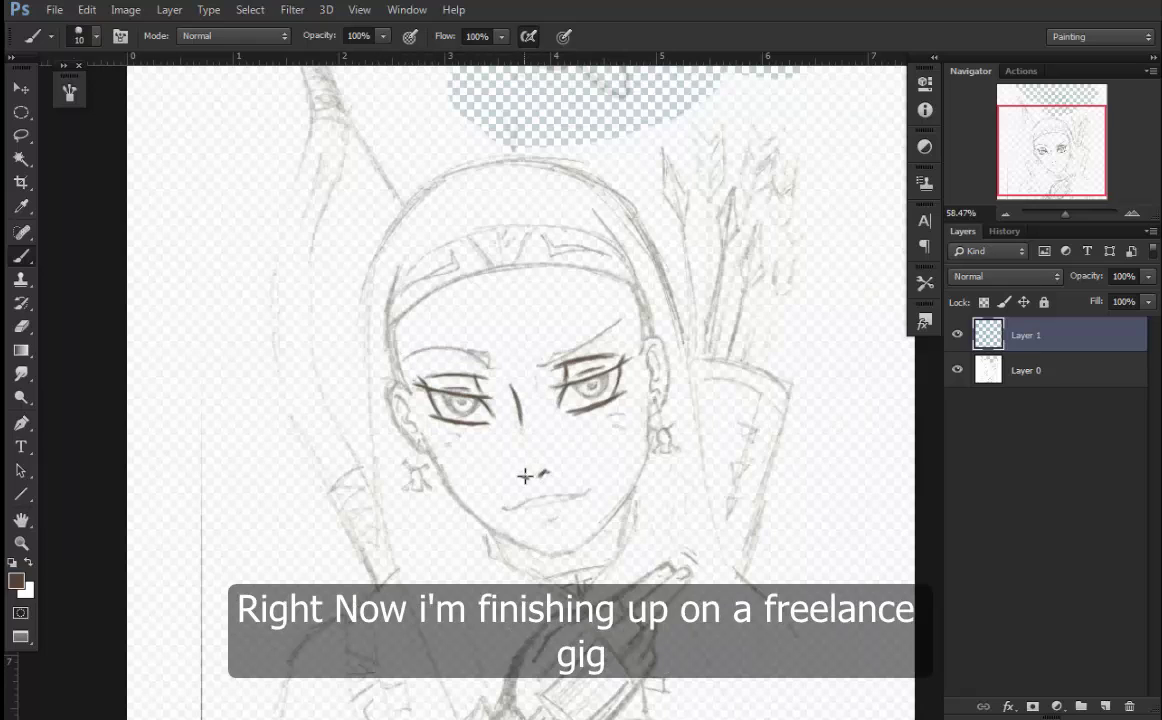
drag(478, 360, 405, 353)
drag(620, 318, 540, 358)
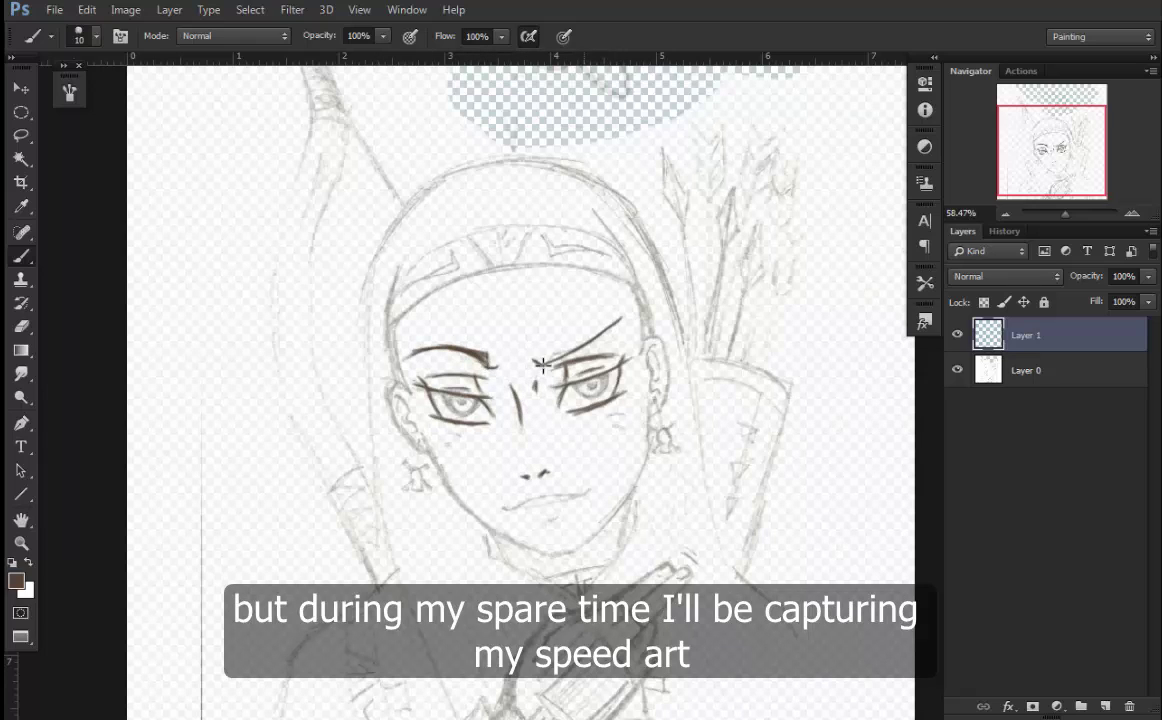
drag(420, 440, 480, 500)
mouse_move(650, 410)
mouse_down()
mouse_move(625, 480)
mouse_move(571, 548)
mouse_up()
mouse_move(430, 445)
mouse_down()
mouse_move(470, 500)
mouse_move(497, 505)
mouse_move(530, 540)
mouse_up()
- Erase stray marks near the chin and add an empty Layer 2
key(e)
drag(475, 499, 440, 473)
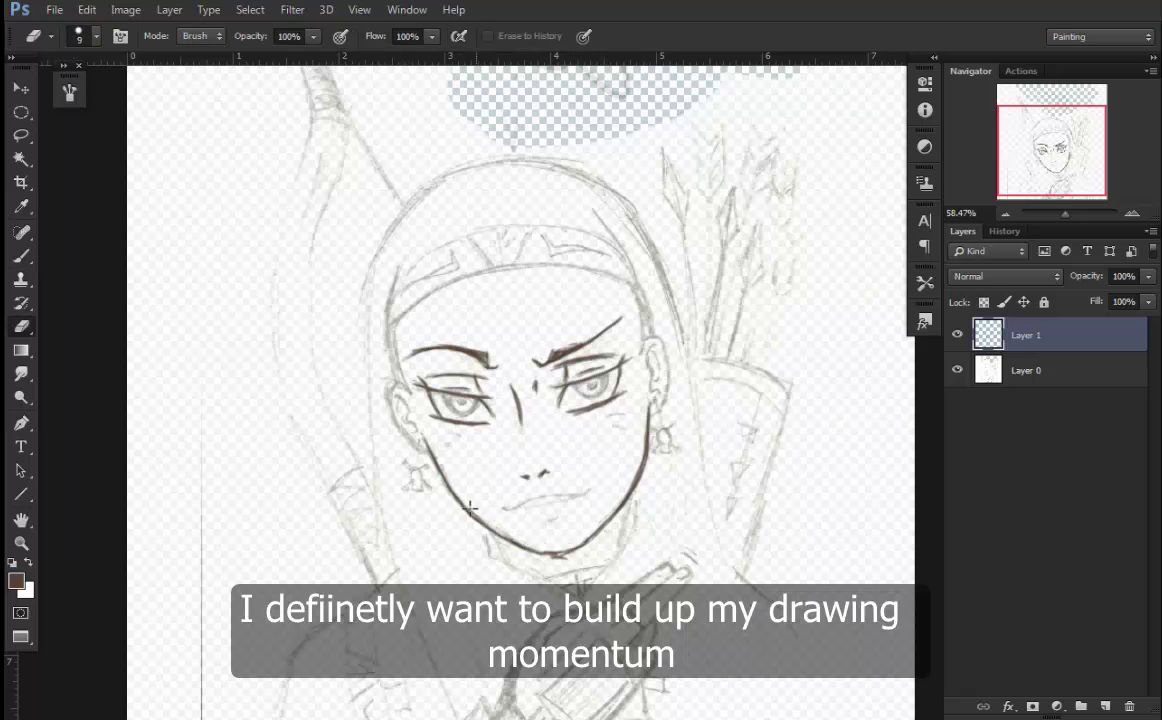
drag(523, 514, 497, 501)
click(1105, 706)
middle_click(1027, 339)
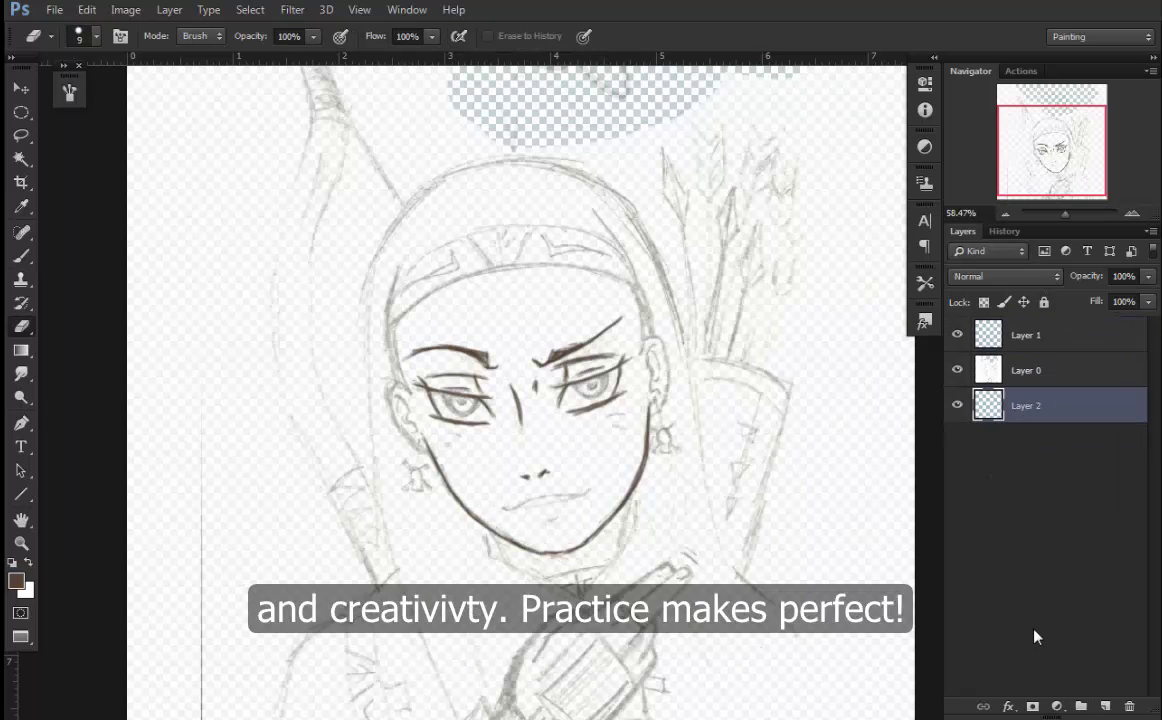
- Fill Layer 2 with a light lavender colour using the Paint Bucket
click(16, 581)
click(340, 304)
click(157, 345)
click(122, 362)
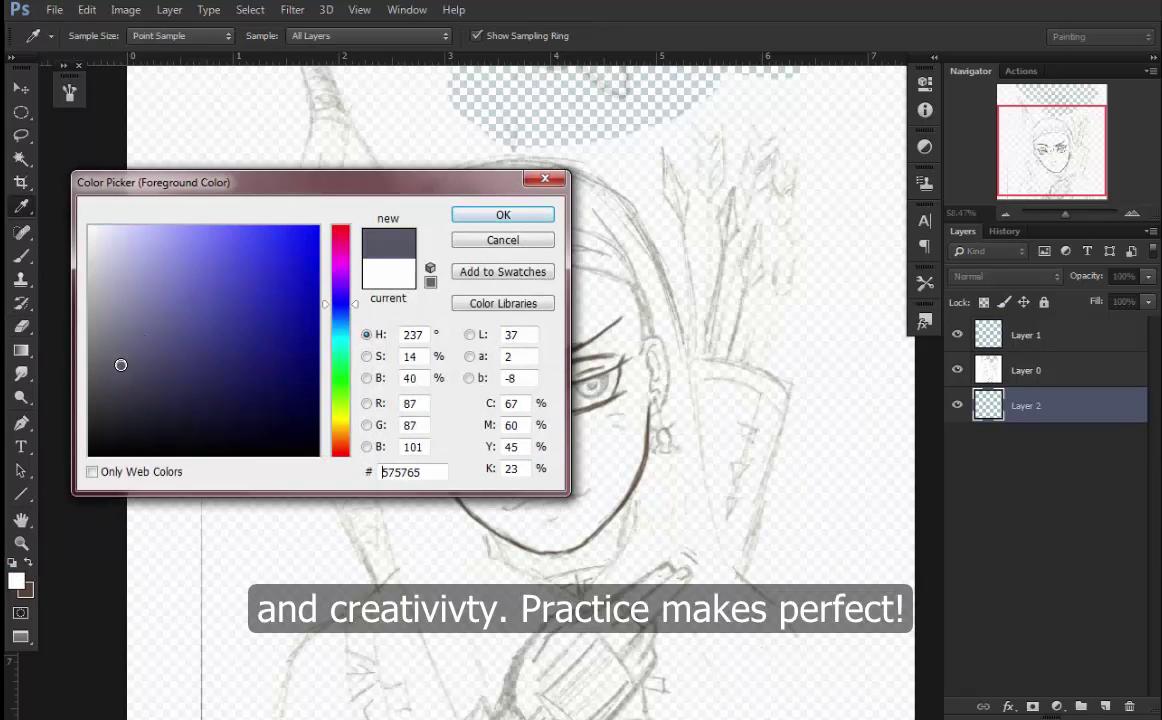
click(124, 303)
key(Return)
key(g)
click(233, 430)
- Lower the Layer 0 sketch's opacity so the lavender shows through
key(alt+bracketright)
key(alt+bracketright)
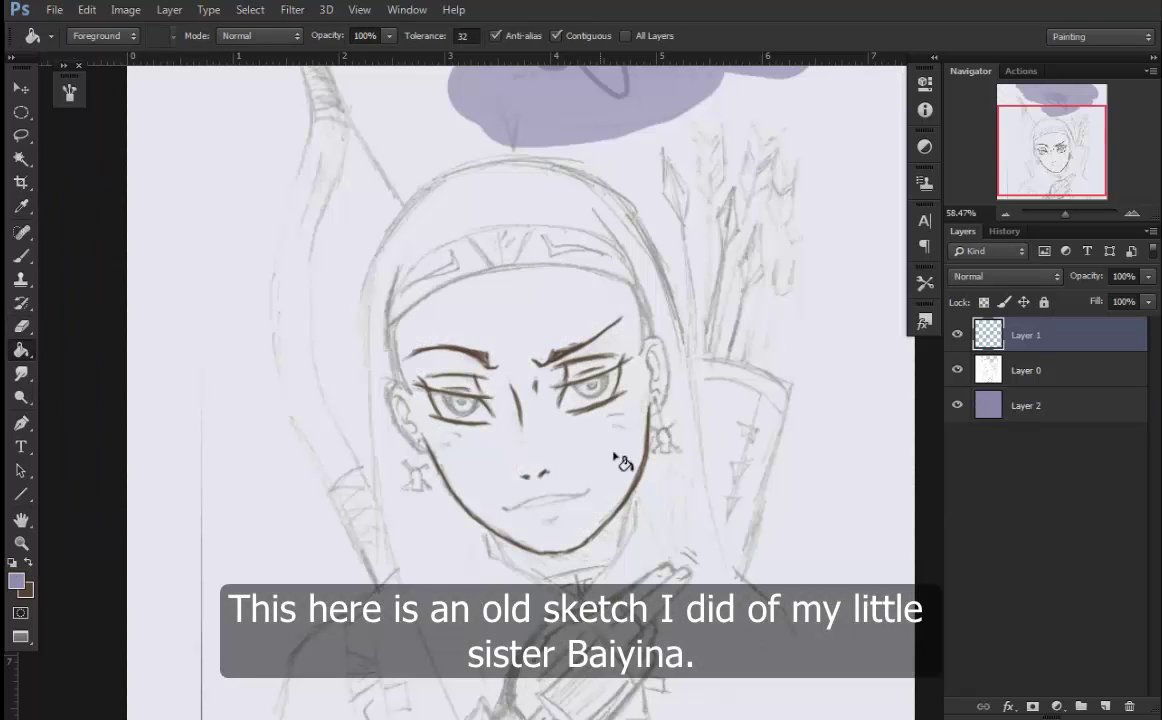
key(b)
key(alt+bracketleft)
key(shift+alt+m)
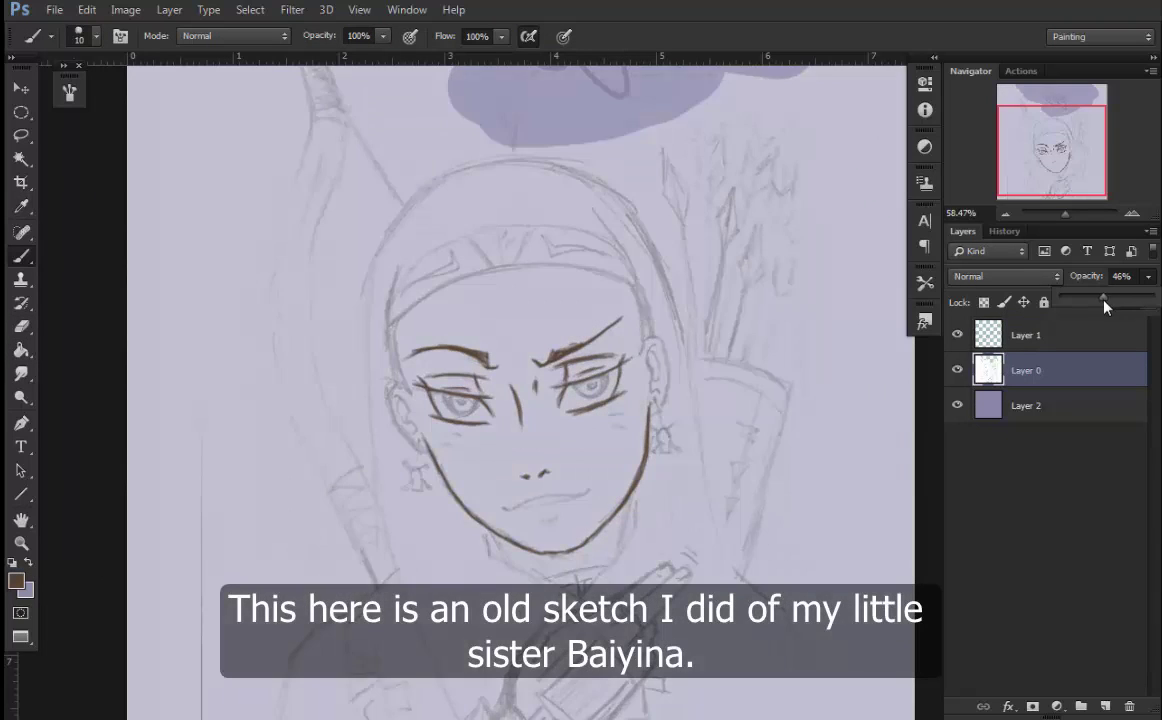
key(alt+bracketright)
- Ink the right jaw, both sides of the head and the headband's lower edge
drag(629, 503, 619, 548)
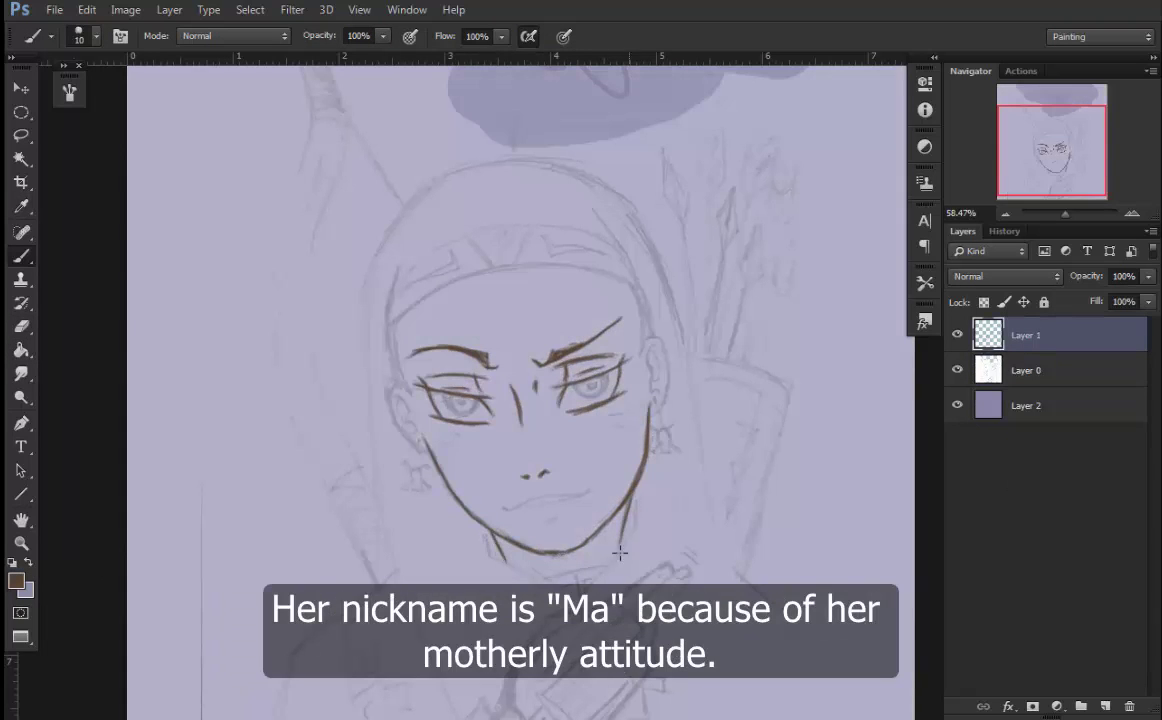
drag(626, 280, 641, 352)
drag(392, 316, 405, 392)
key(e)
key(b)
mouse_move(638, 288)
mouse_down()
mouse_move(547, 265)
mouse_move(401, 305)
mouse_up()
- Ink the left cheek, both ears and the neck, and fill the irises dark brown
scroll(80, 365, up, 1)
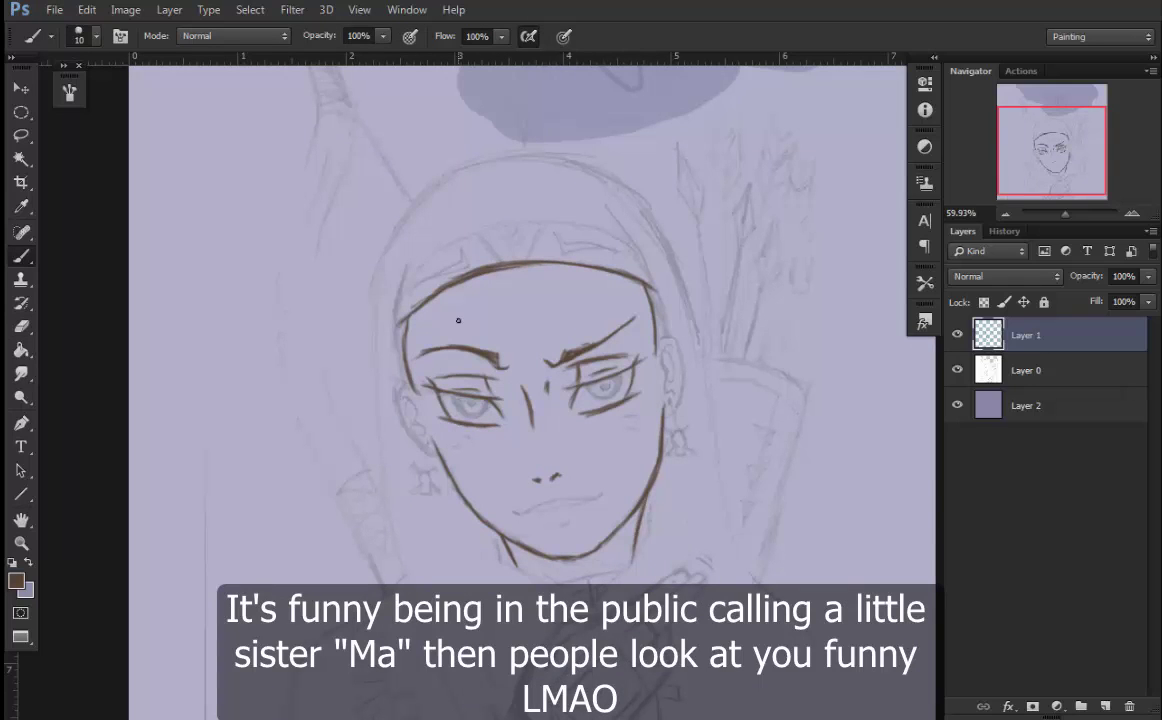
drag(396, 390, 418, 435)
drag(662, 340, 676, 394)
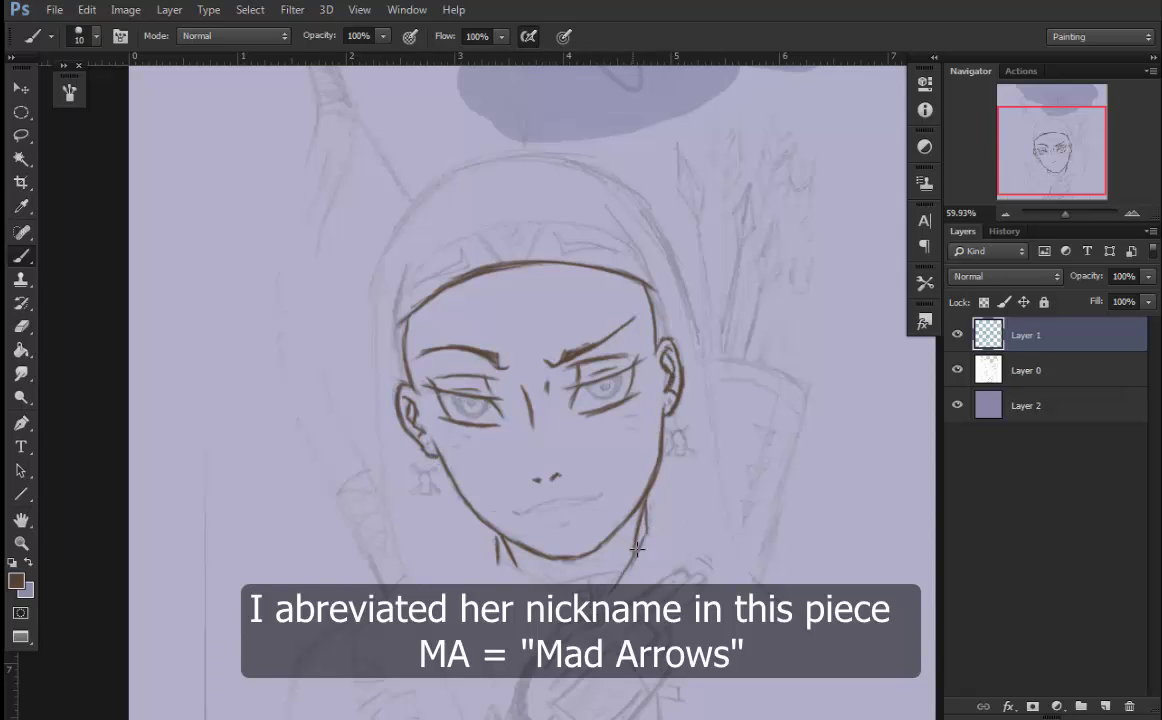
drag(496, 541, 517, 568)
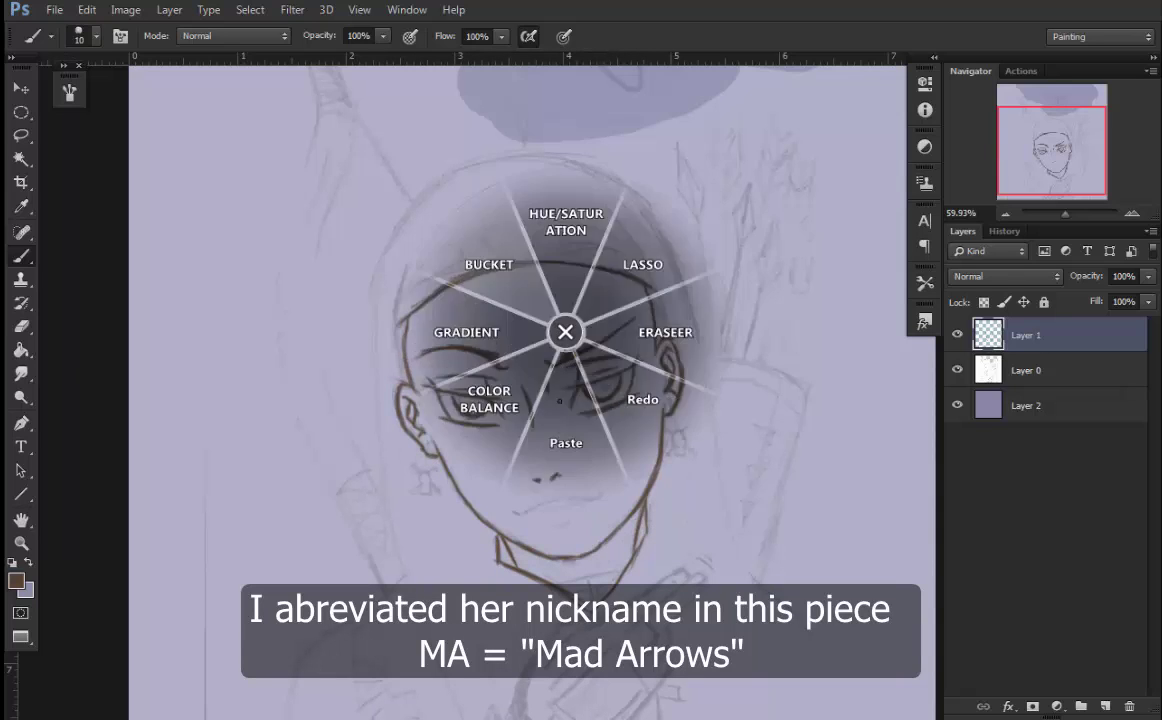
click(643, 265)
key(b)
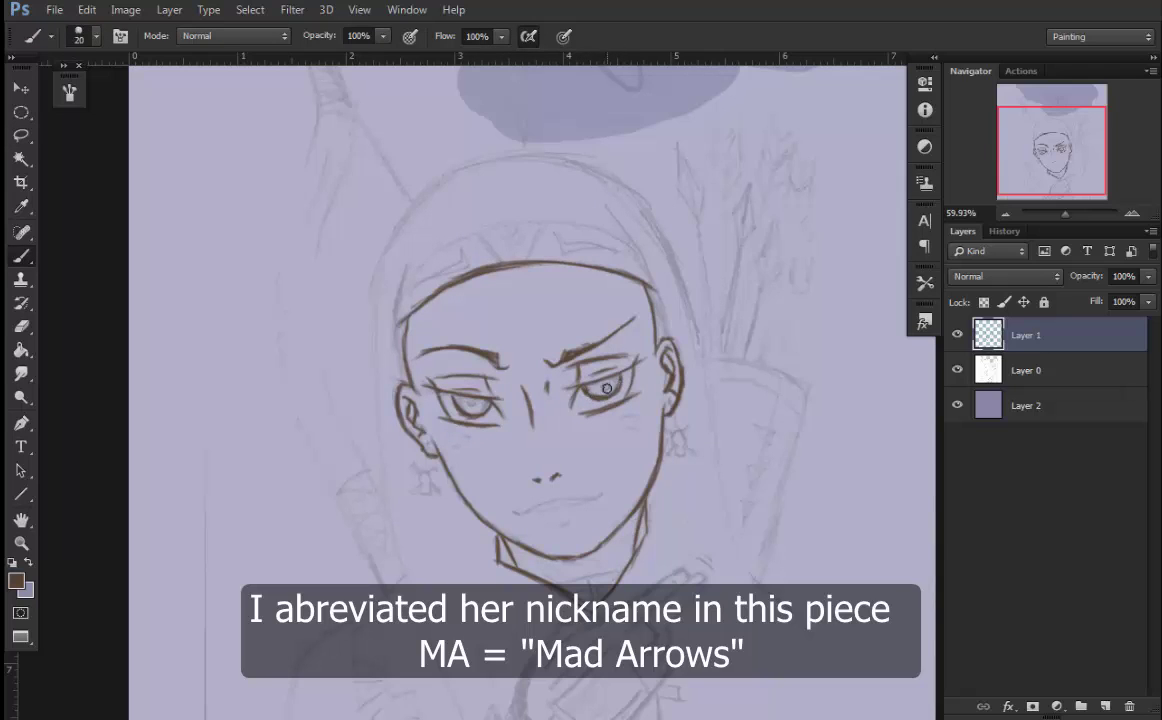
drag(606, 388, 589, 386)
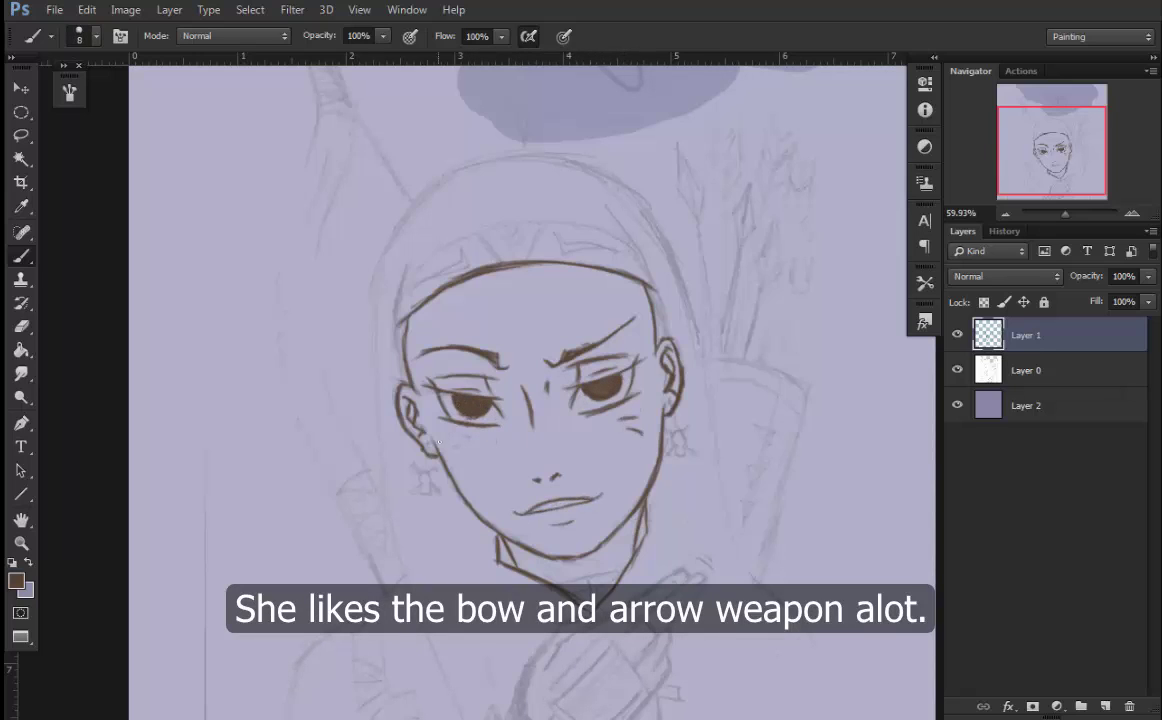
- Ink both hair outlines, the headband's top edge and the lip line
drag(602, 205, 662, 318)
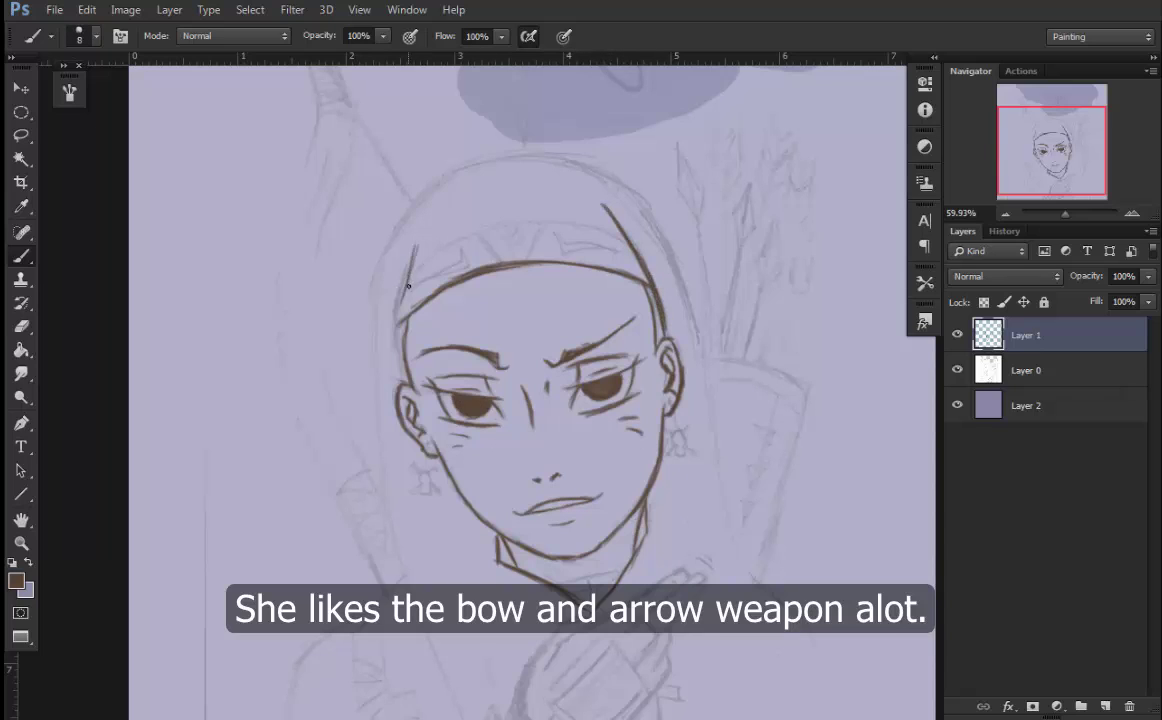
drag(414, 246, 402, 373)
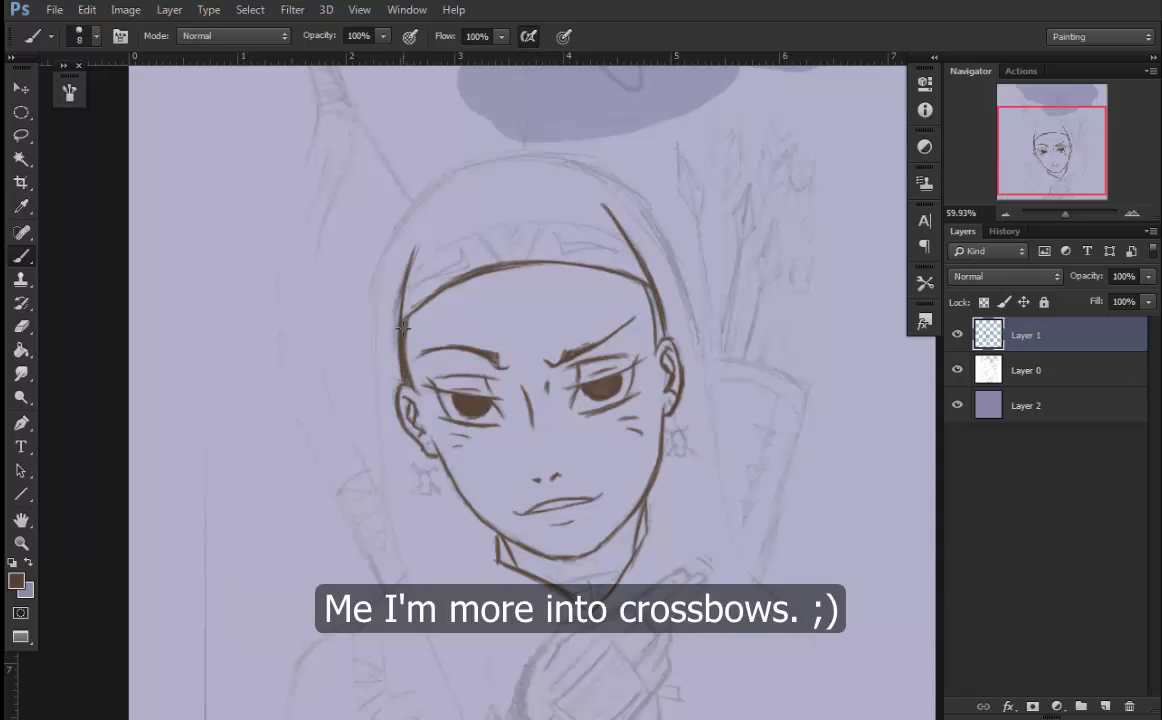
drag(650, 287, 657, 331)
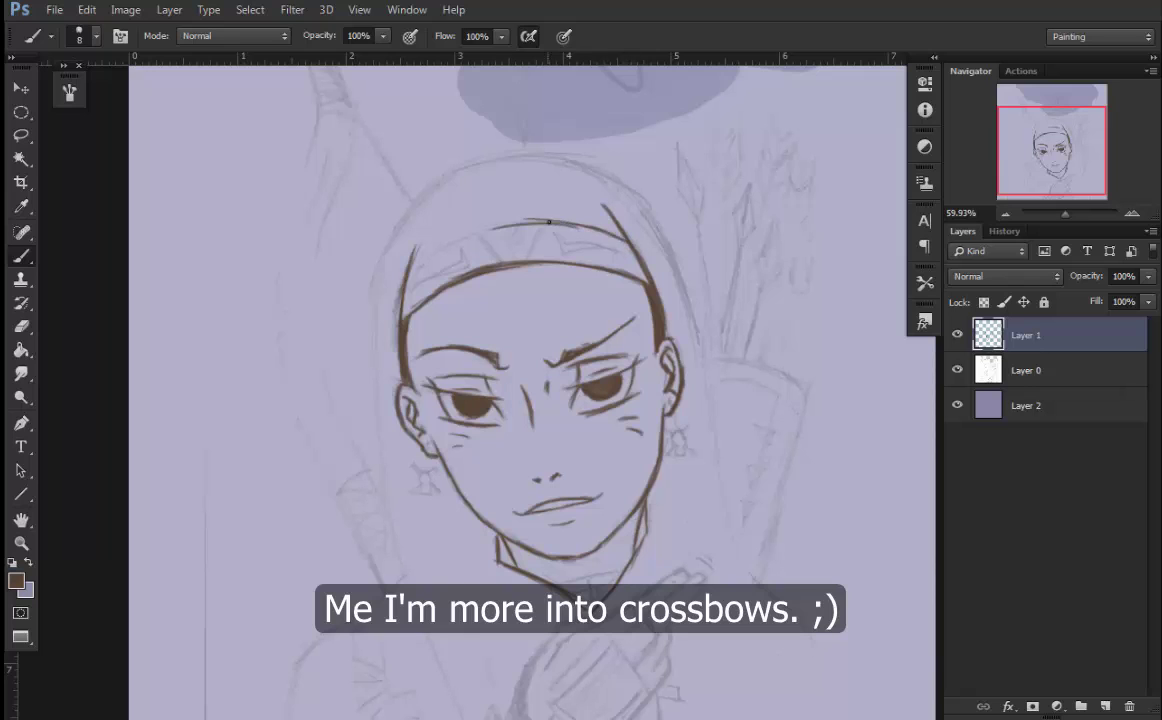
drag(627, 242, 410, 250)
drag(505, 517, 568, 527)
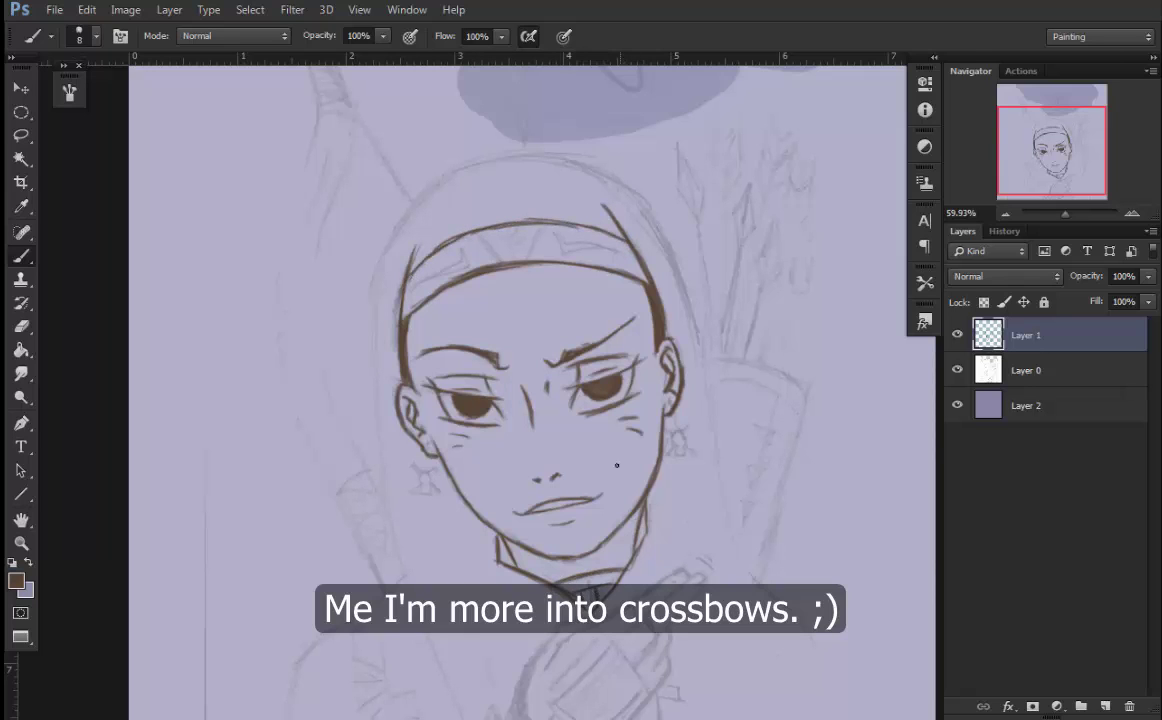
scroll(617, 465, up, 1)
scroll(455, 383, down, 3)
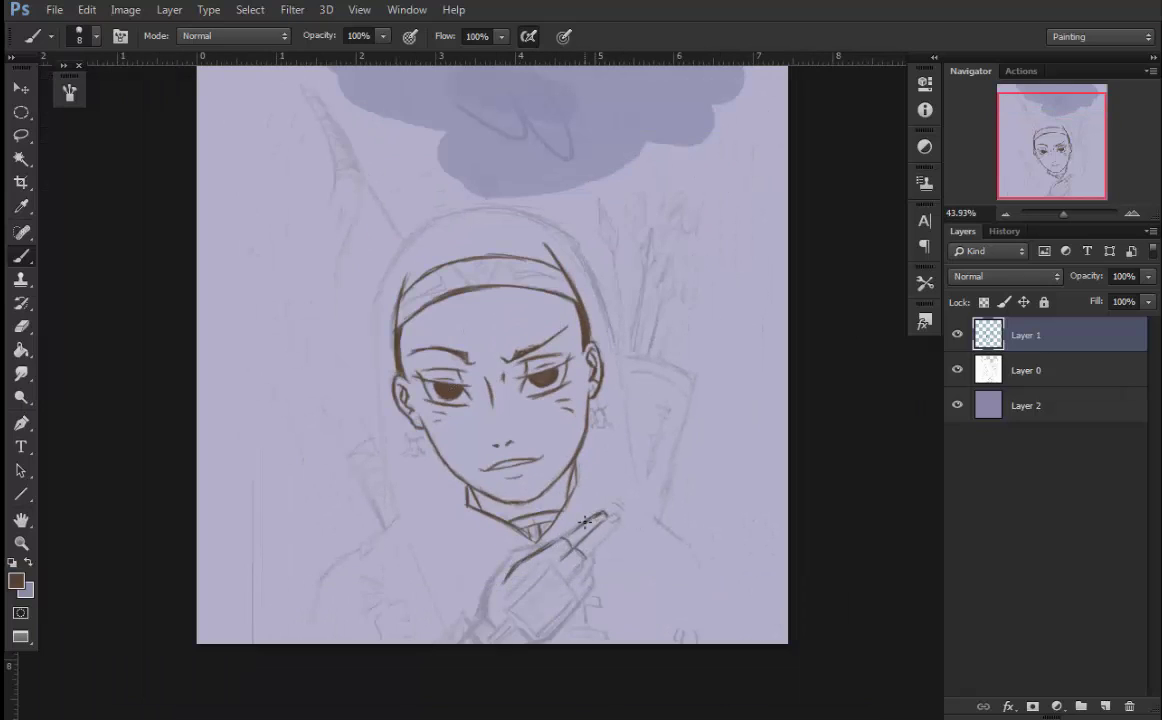
- Outline a finger and the left and lower-left edges of the raised hand
drag(619, 520, 592, 551)
mouse_move(506, 565)
mouse_down()
mouse_move(505, 605)
mouse_move(540, 640)
mouse_up()
drag(508, 547, 488, 597)
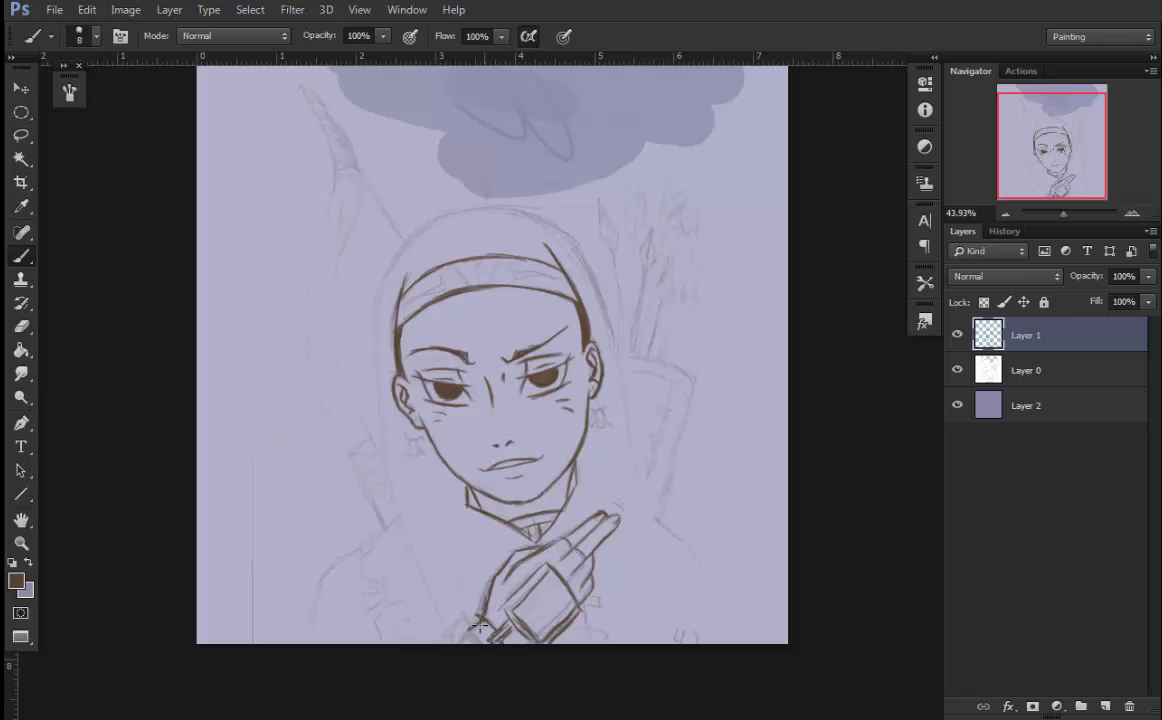
scroll(351, 543, up, 1)
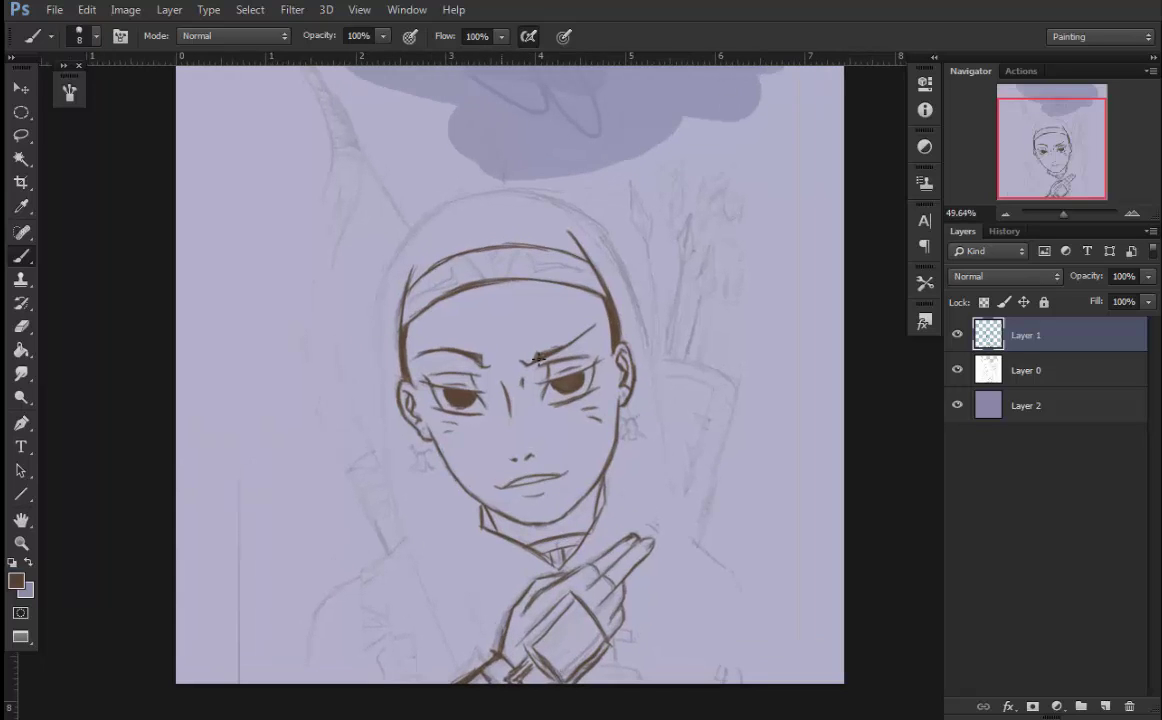
- Ink the hood over the head, lines beside the neck, and the wrist cuff
drag(460, 172, 740, 680)
mouse_move(547, 207)
mouse_down()
mouse_move(480, 197)
mouse_move(415, 215)
mouse_move(381, 350)
mouse_move(440, 678)
mouse_up()
drag(578, 476, 593, 586)
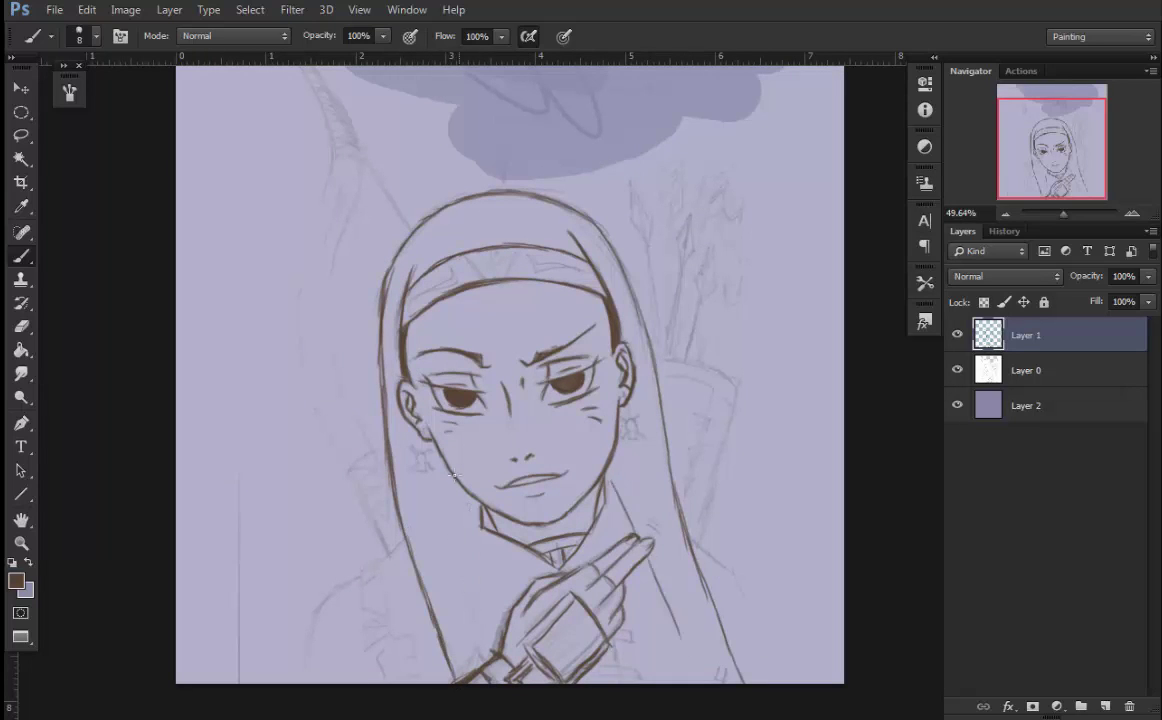
drag(588, 509, 625, 587)
drag(470, 506, 496, 636)
drag(548, 602, 621, 672)
- Ink the hood's right and left edges down to the bottom and the left shoulder
drag(648, 512, 794, 682)
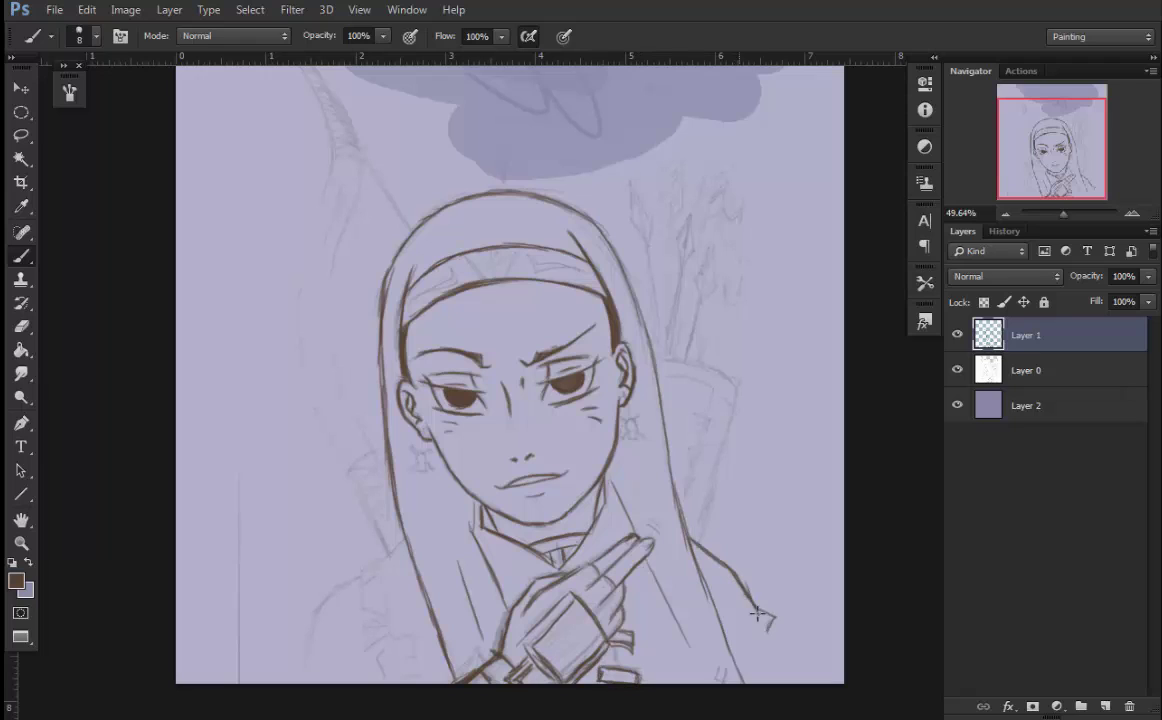
drag(381, 550, 395, 680)
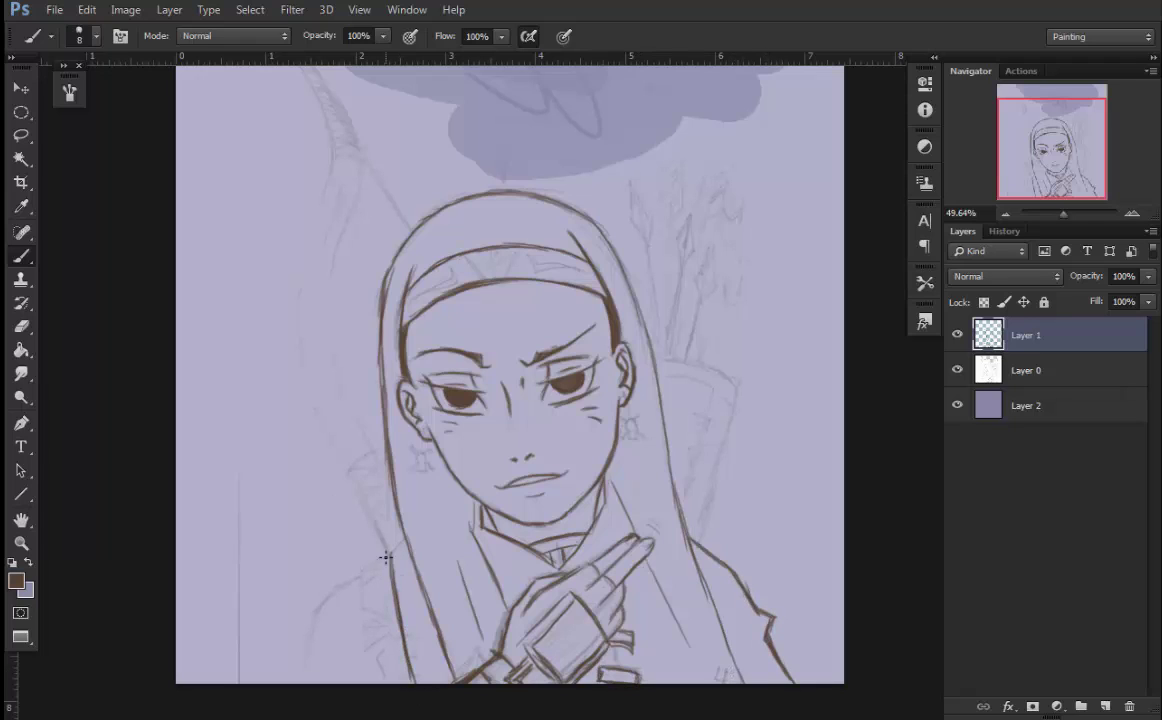
mouse_move(388, 558)
mouse_down()
mouse_move(410, 680)
mouse_move(366, 683)
mouse_up()
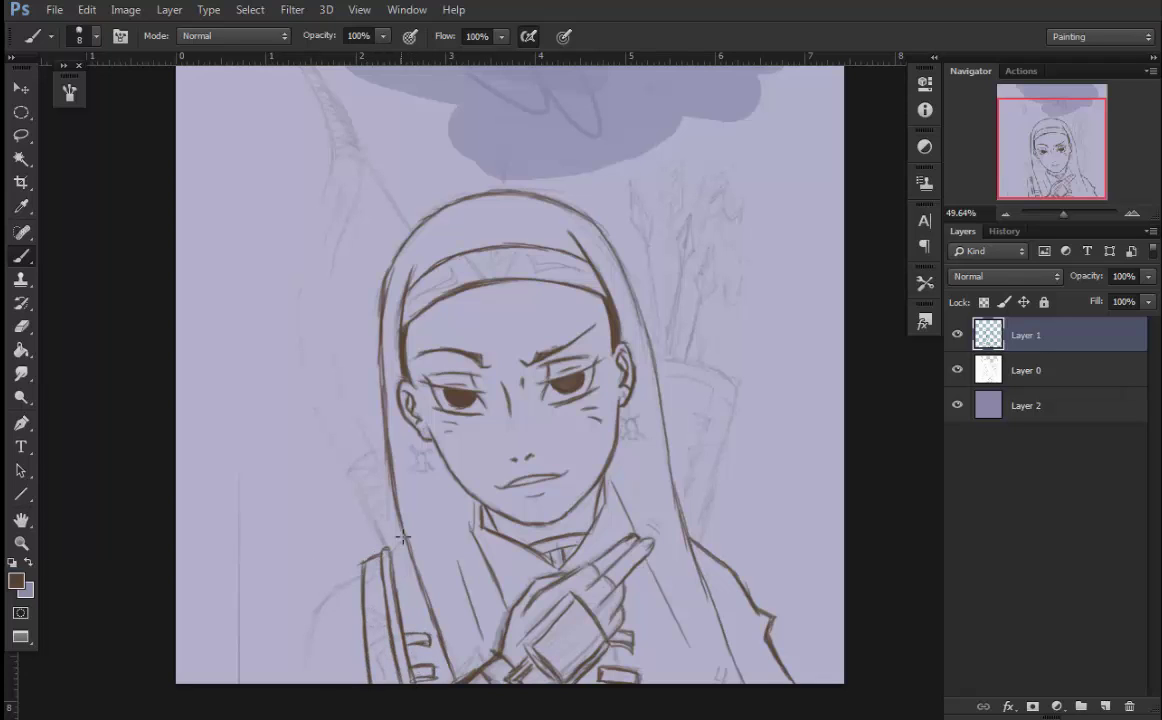
mouse_move(386, 548)
mouse_down()
mouse_move(300, 662)
mouse_move(350, 640)
mouse_up()
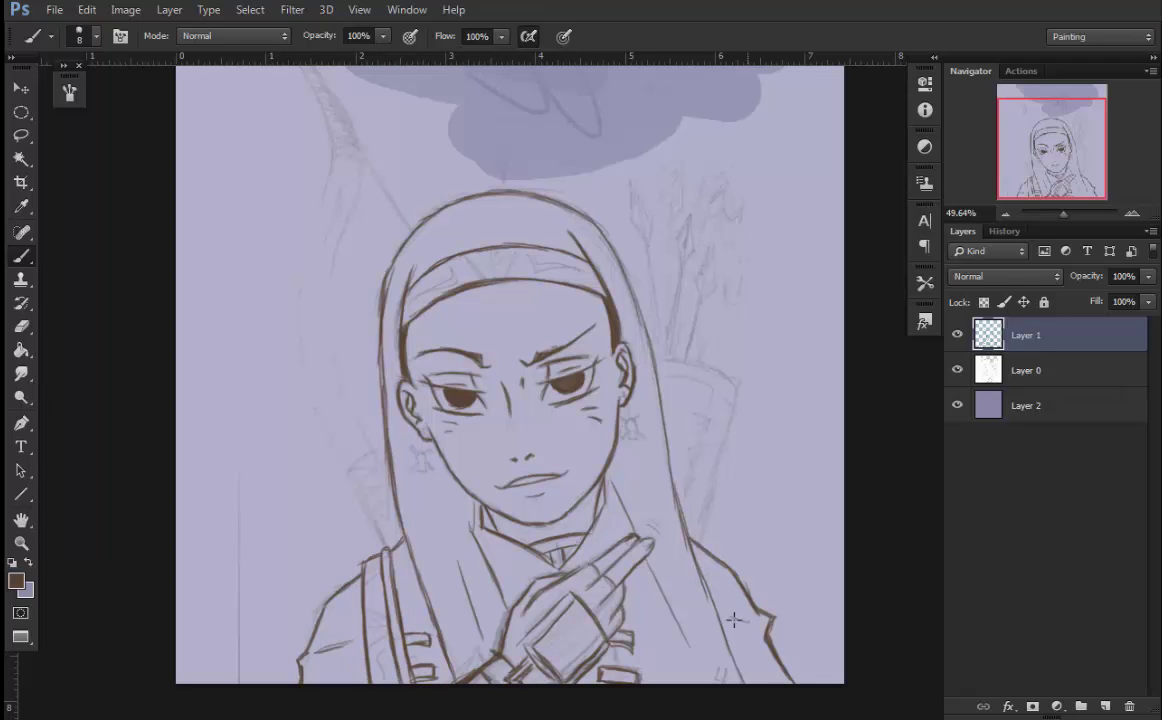
scroll(472, 549, up, 2)
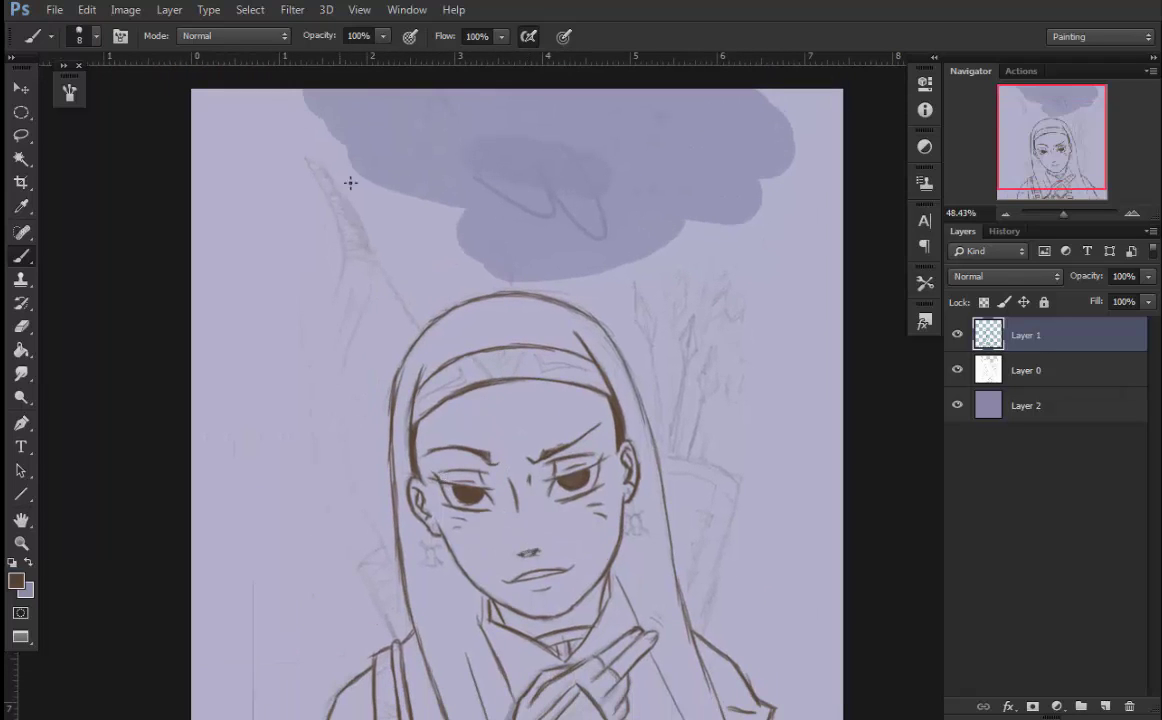
- Ink the bow limb, hatched tip and string, and the quiver with triangle trim
mouse_move(305, 160)
mouse_down()
mouse_move(360, 300)
mouse_move(342, 370)
mouse_move(352, 465)
mouse_move(375, 525)
mouse_move(330, 250)
mouse_move(314, 400)
mouse_move(330, 515)
mouse_move(360, 578)
mouse_move(305, 170)
mouse_move(340, 248)
mouse_move(333, 190)
mouse_move(362, 280)
mouse_up()
drag(320, 210, 420, 330)
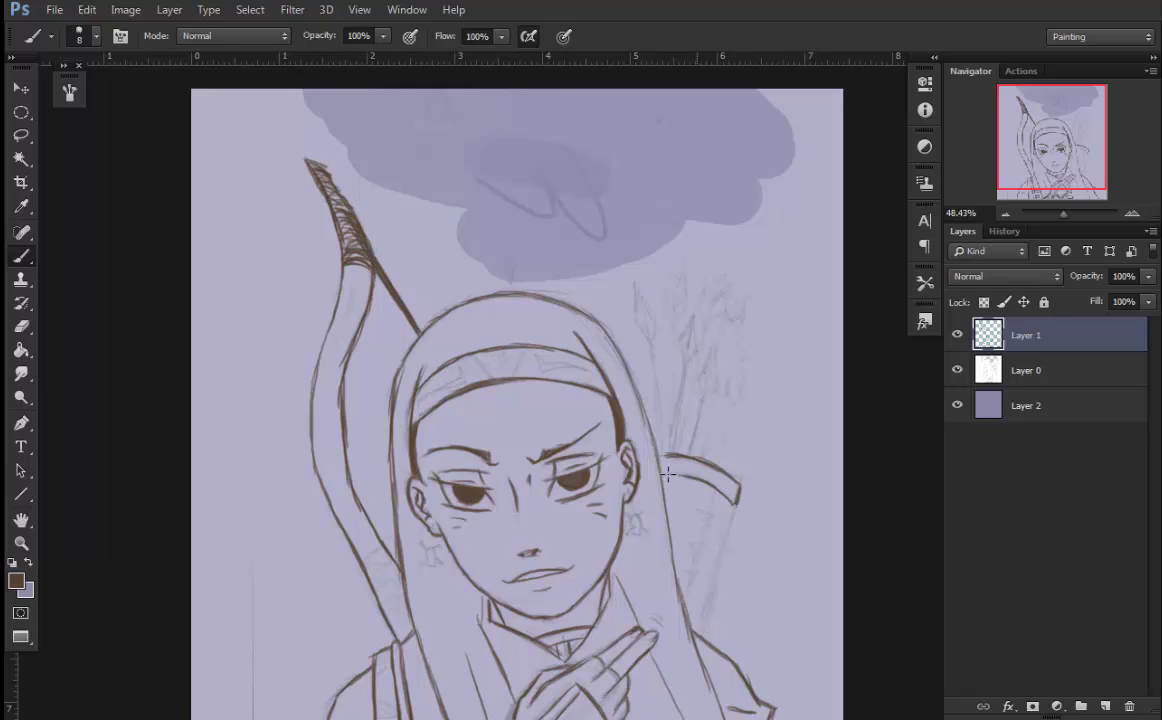
drag(663, 456, 740, 490)
drag(736, 500, 705, 610)
mouse_move(698, 512)
mouse_down()
mouse_move(706, 535)
mouse_move(688, 600)
mouse_move(700, 570)
mouse_up()
mouse_move(665, 458)
mouse_down()
mouse_move(705, 470)
mouse_move(716, 457)
mouse_move(690, 330)
mouse_move(698, 348)
mouse_move(648, 300)
mouse_move(658, 340)
mouse_up()
- Ink the fletched arrows in the quiver and hatch the bow's wrapped grip
mouse_move(663, 282)
mouse_down()
mouse_move(652, 262)
mouse_move(672, 330)
mouse_up()
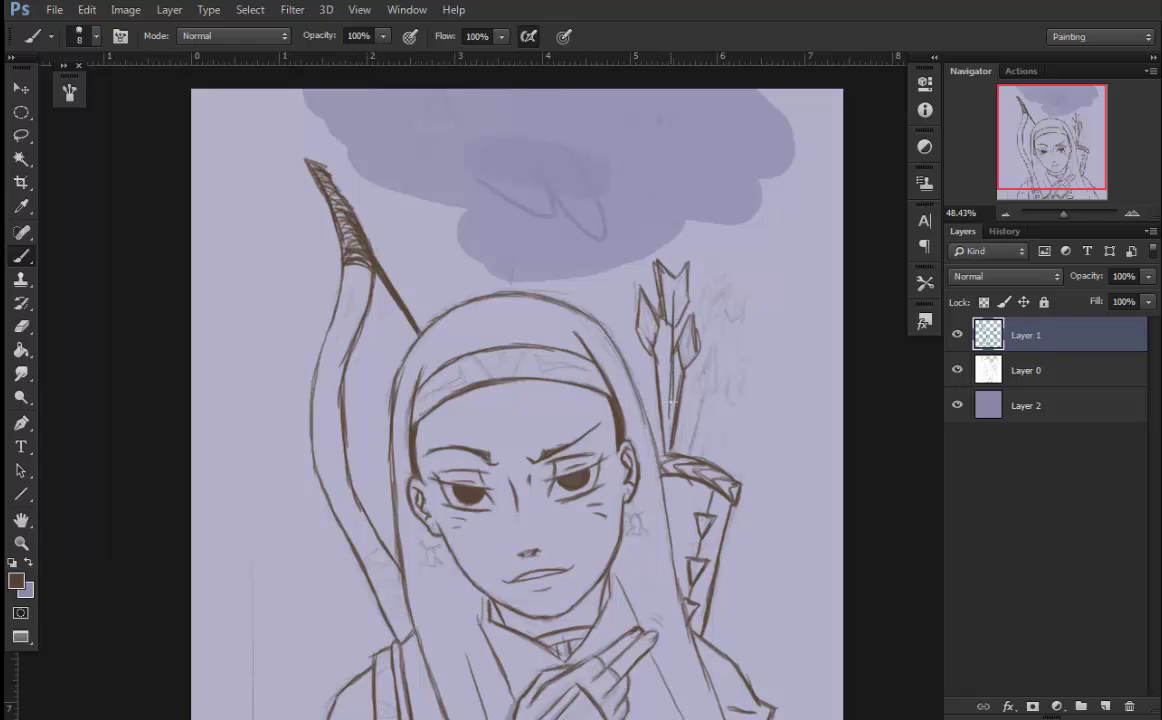
mouse_move(686, 262)
mouse_down()
mouse_move(722, 273)
mouse_move(705, 320)
mouse_move(745, 330)
mouse_move(690, 430)
mouse_up()
drag(740, 345, 719, 453)
mouse_move(737, 402)
mouse_down()
mouse_move(768, 344)
mouse_move(736, 316)
mouse_up()
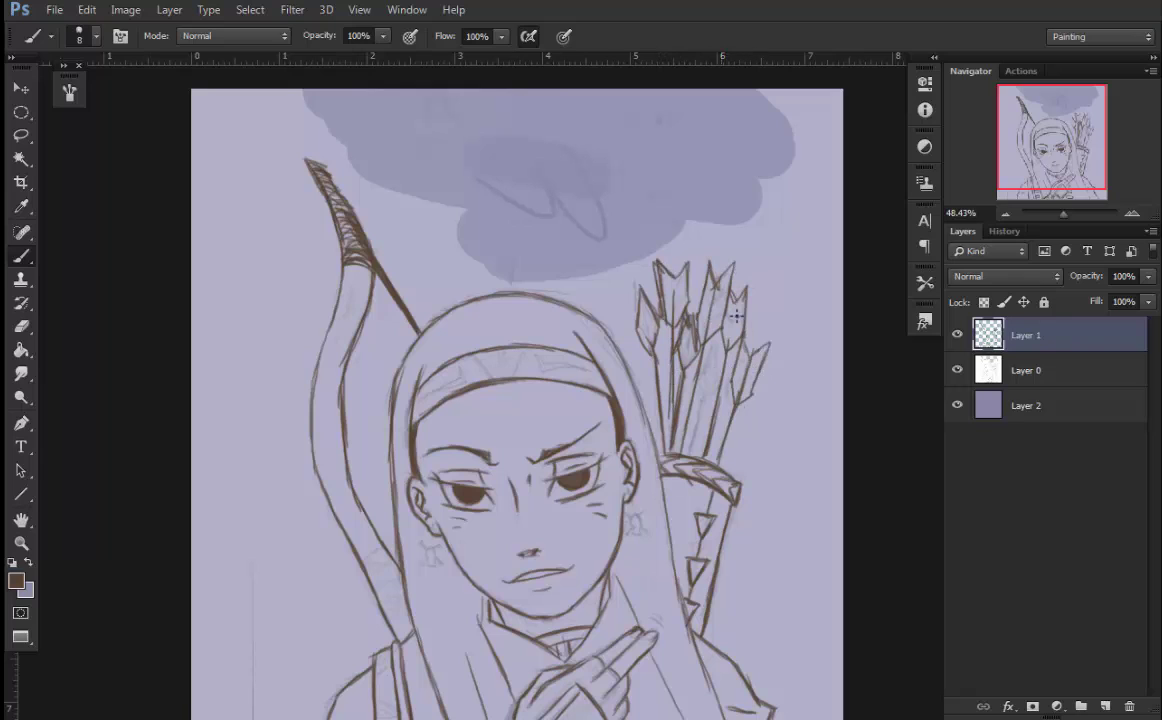
mouse_move(397, 544)
mouse_down()
mouse_move(365, 560)
mouse_move(395, 605)
mouse_move(389, 630)
mouse_move(362, 565)
mouse_move(369, 553)
mouse_up()
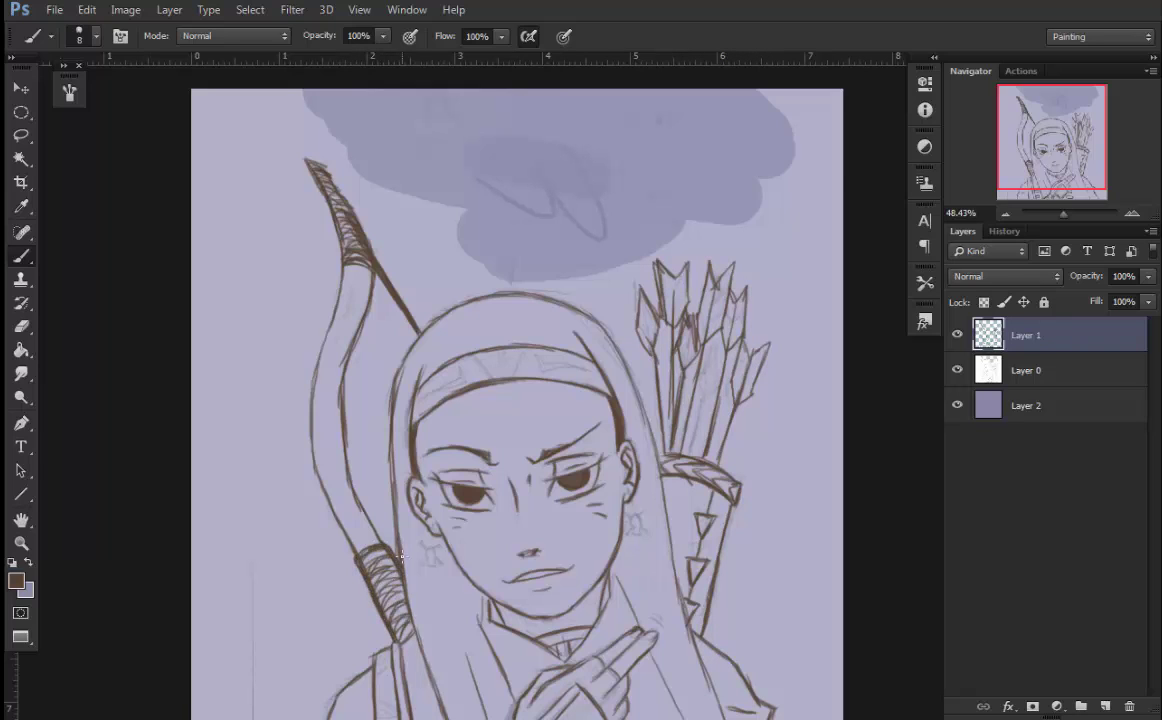
key(e)
scroll(565, 575, up, 3)
scroll(703, 408, up, 1)
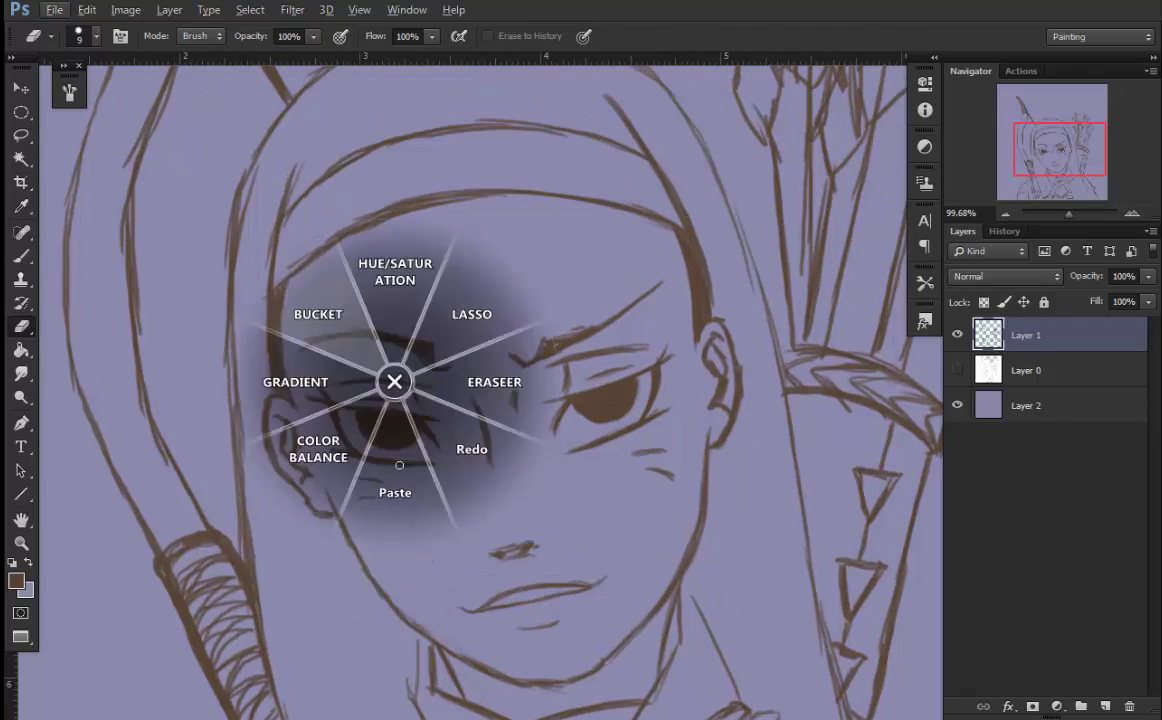
- Lasso the left eye's solid iris, erase its fill and deselect
click(470, 244)
mouse_move(407, 444)
mouse_down()
mouse_move(366, 428)
mouse_move(398, 433)
mouse_move(393, 450)
mouse_up()
key(b)
key(alt+l)
key(Escape)
key(l)
key(e)
key(ctrl+d)
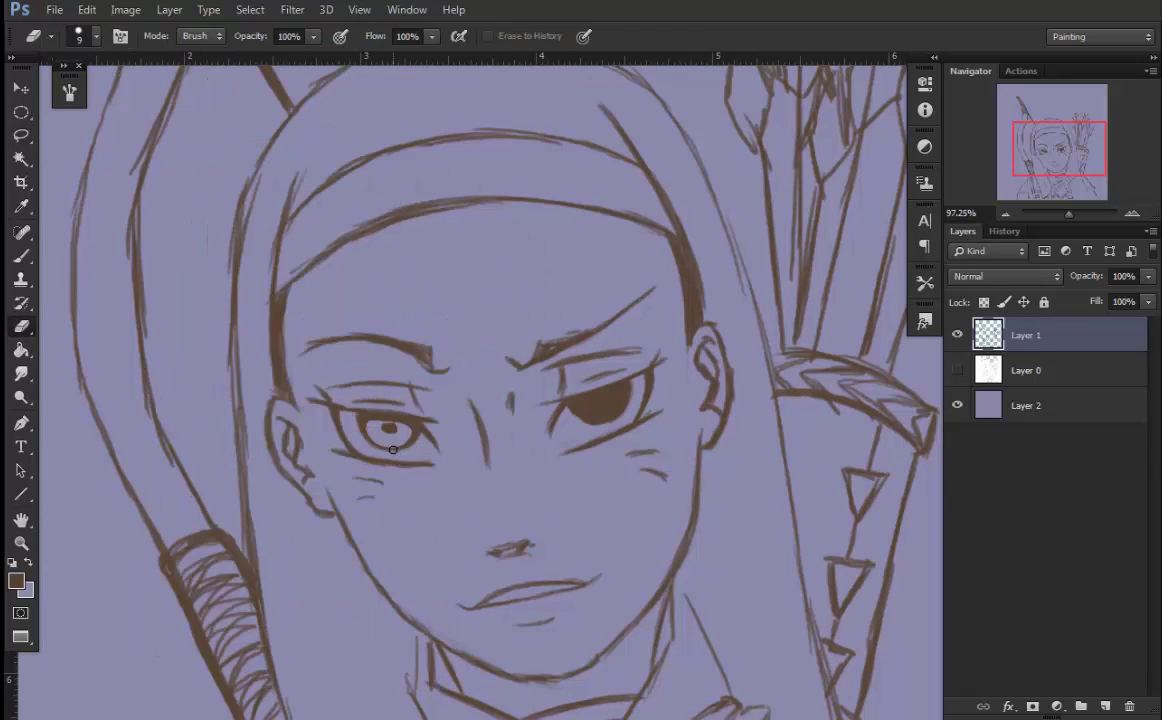
- Lasso the right iris excluding the pupil and replace its dark fill
click(669, 264)
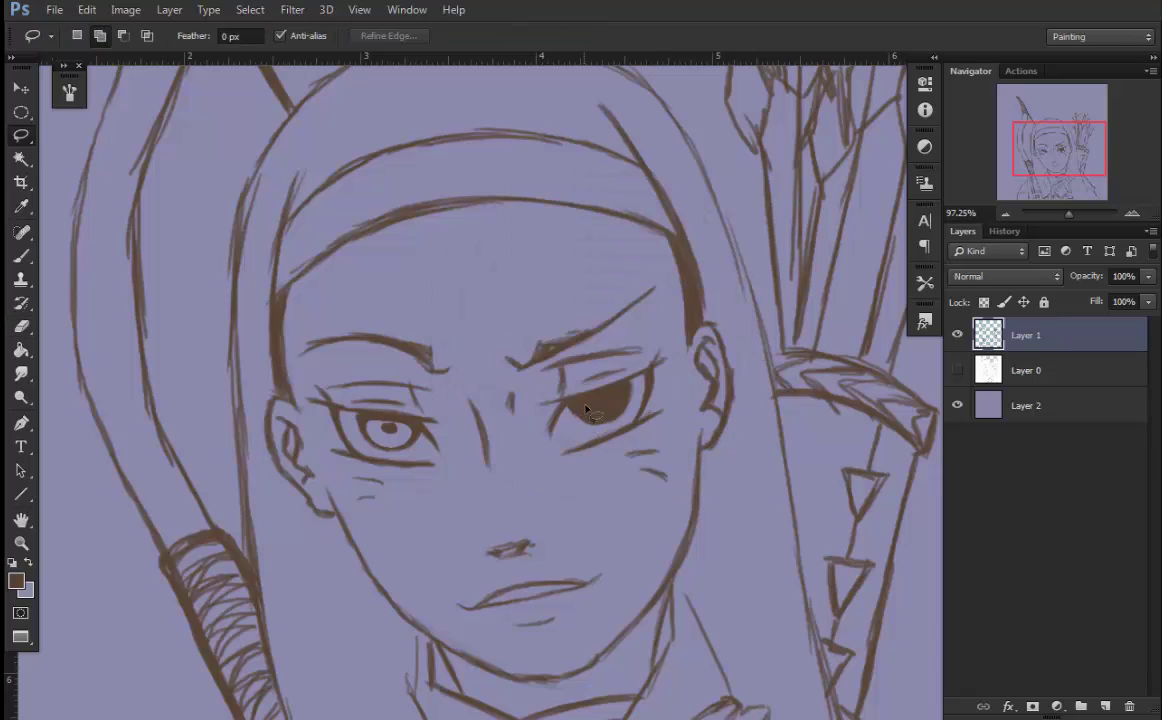
drag(586, 418, 585, 416)
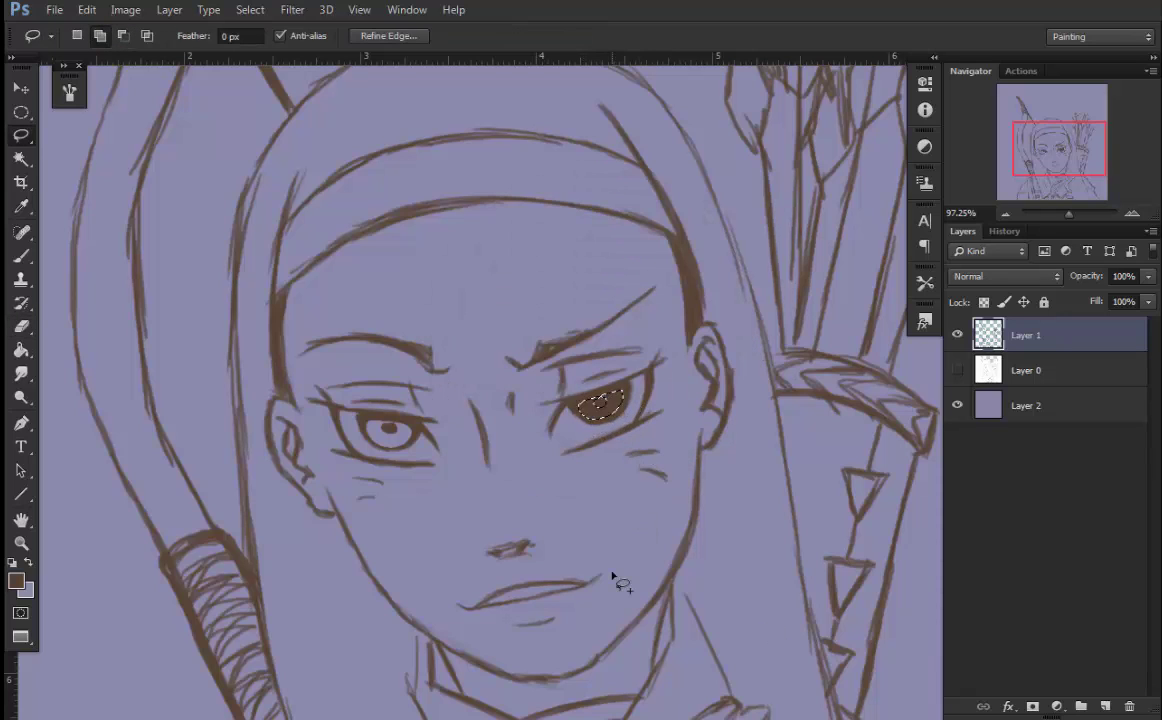
key(alt)
drag(632, 403, 612, 422)
scroll(608, 420, down, 1)
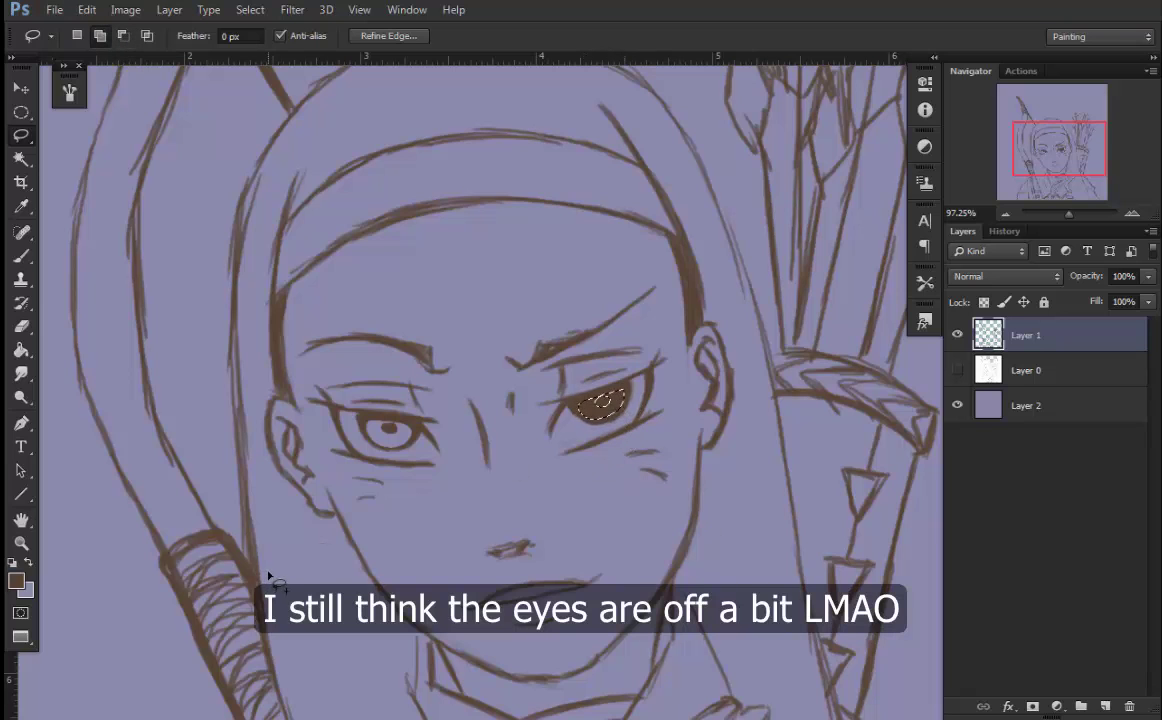
key(ctrl+alt+z)
key(ctrl+alt+z)
scroll(400, 450, down, 2)
scroll(647, 404, up, 3)
key(b)
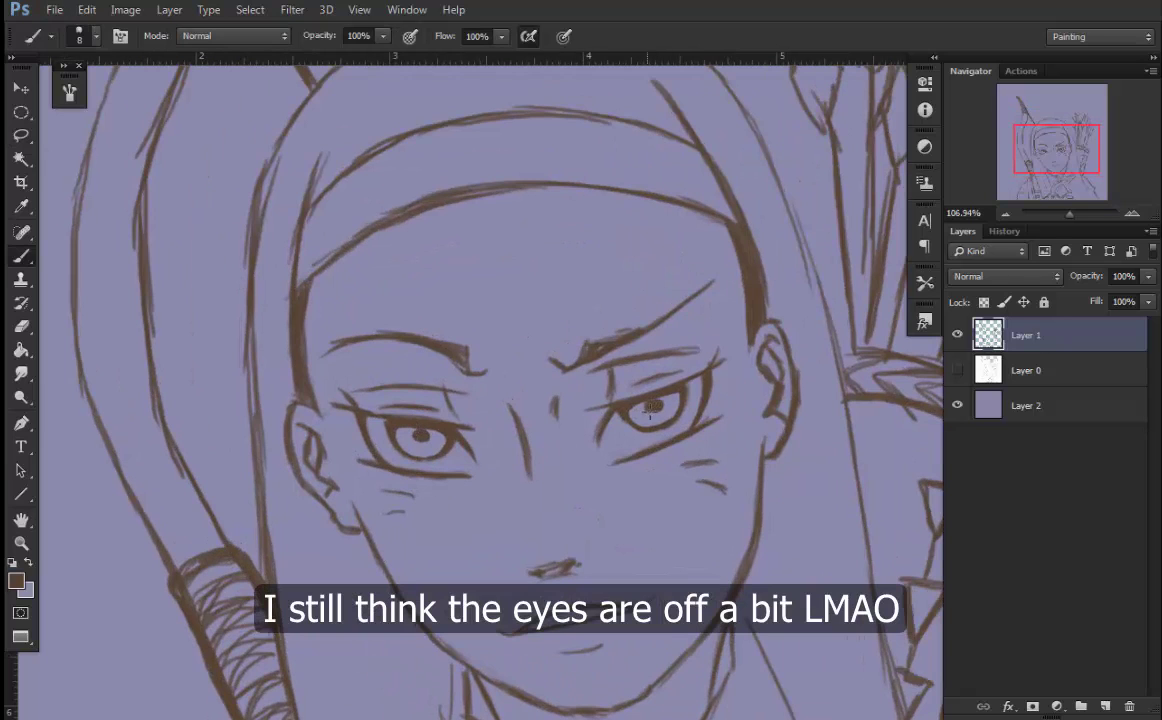
key(e)
scroll(333, 455, down, 5)
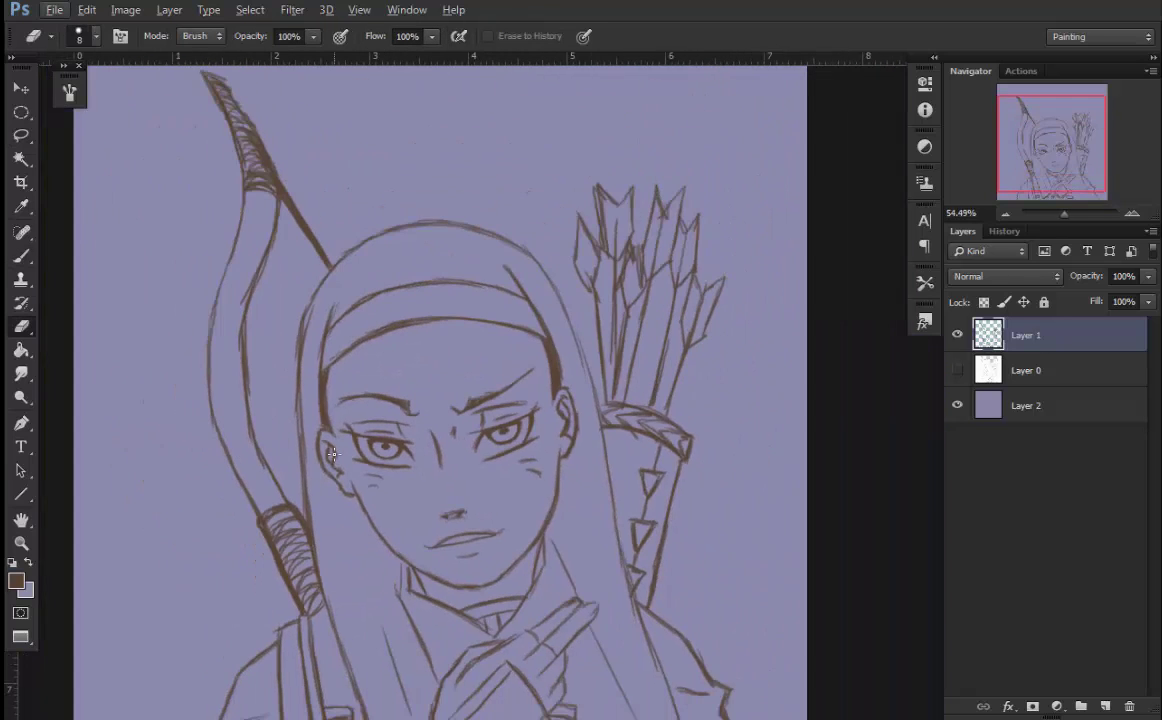
scroll(328, 452, up, 3)
- Draw a leaf emblem and a stroke across the headband
key(b)
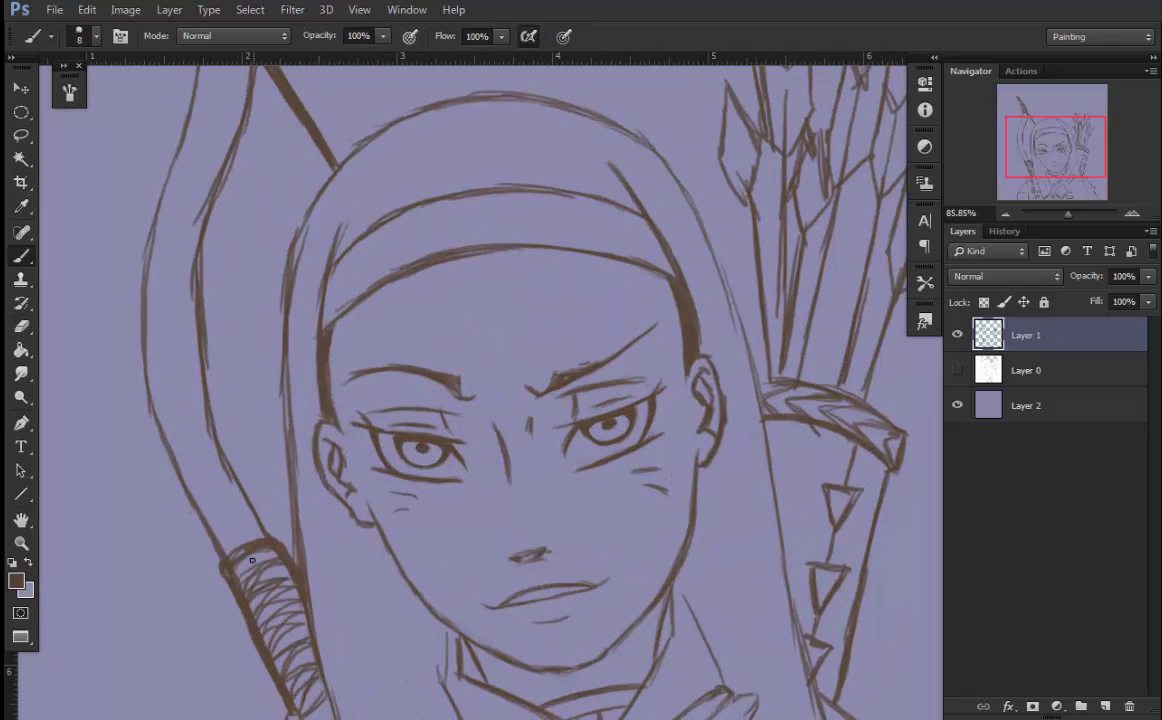
scroll(255, 568, down, 3)
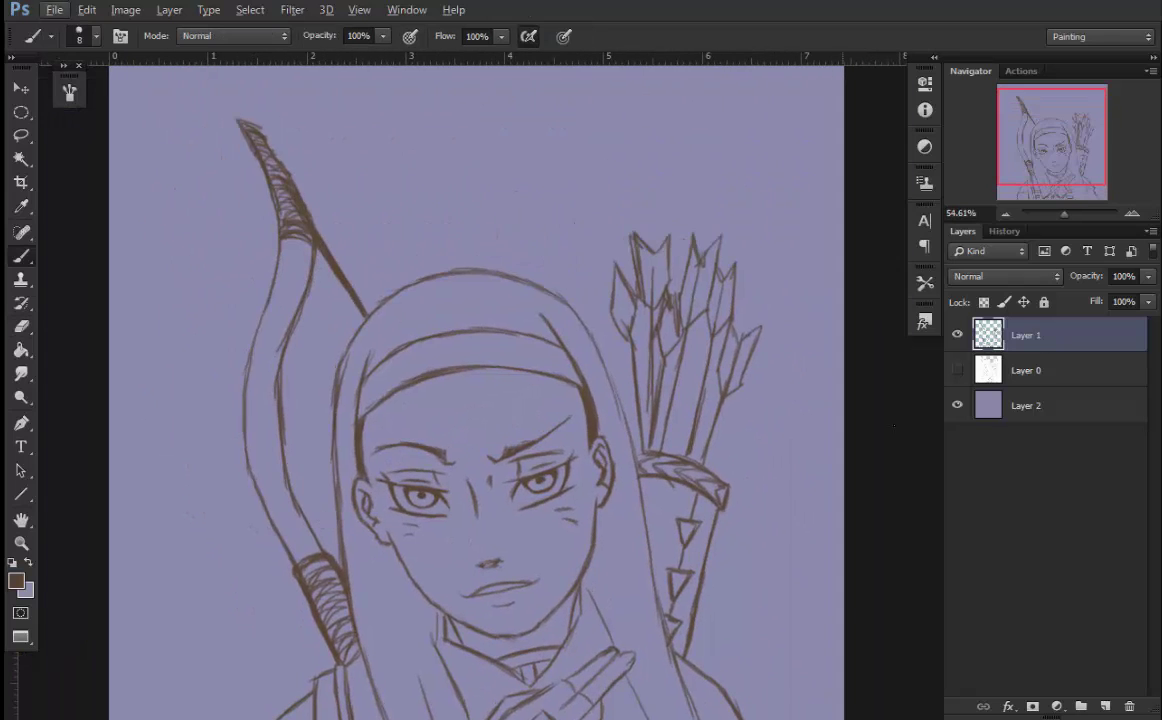
key(Escape)
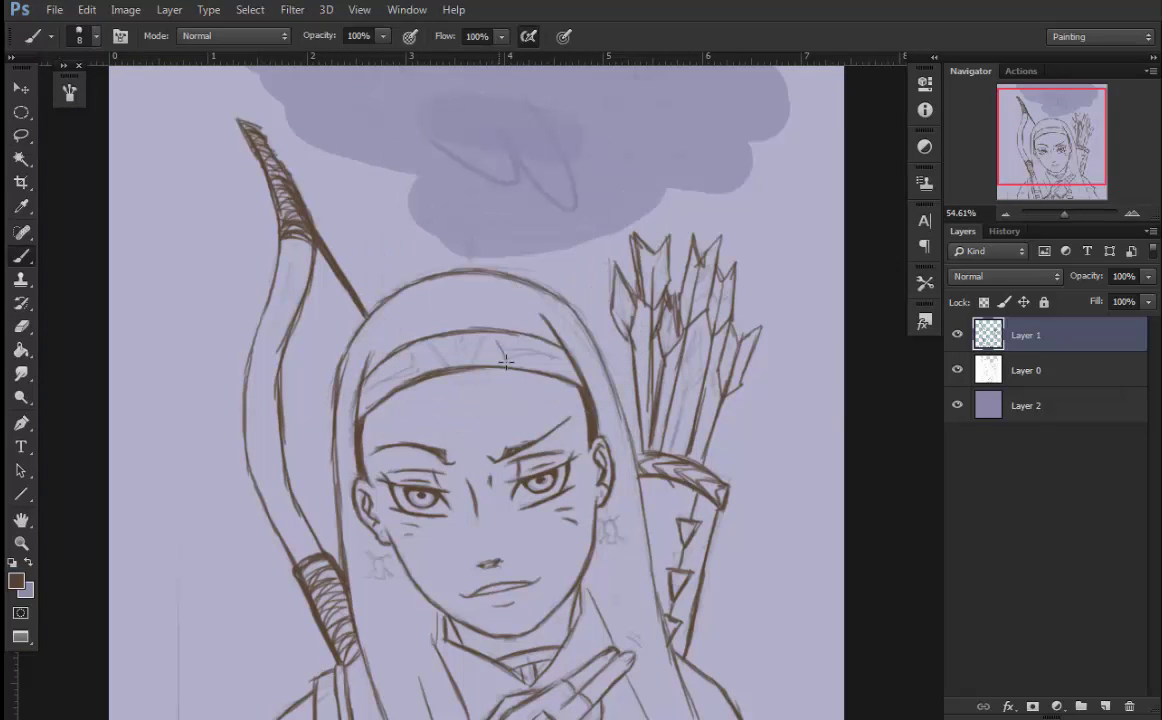
drag(523, 350, 556, 356)
drag(430, 343, 452, 362)
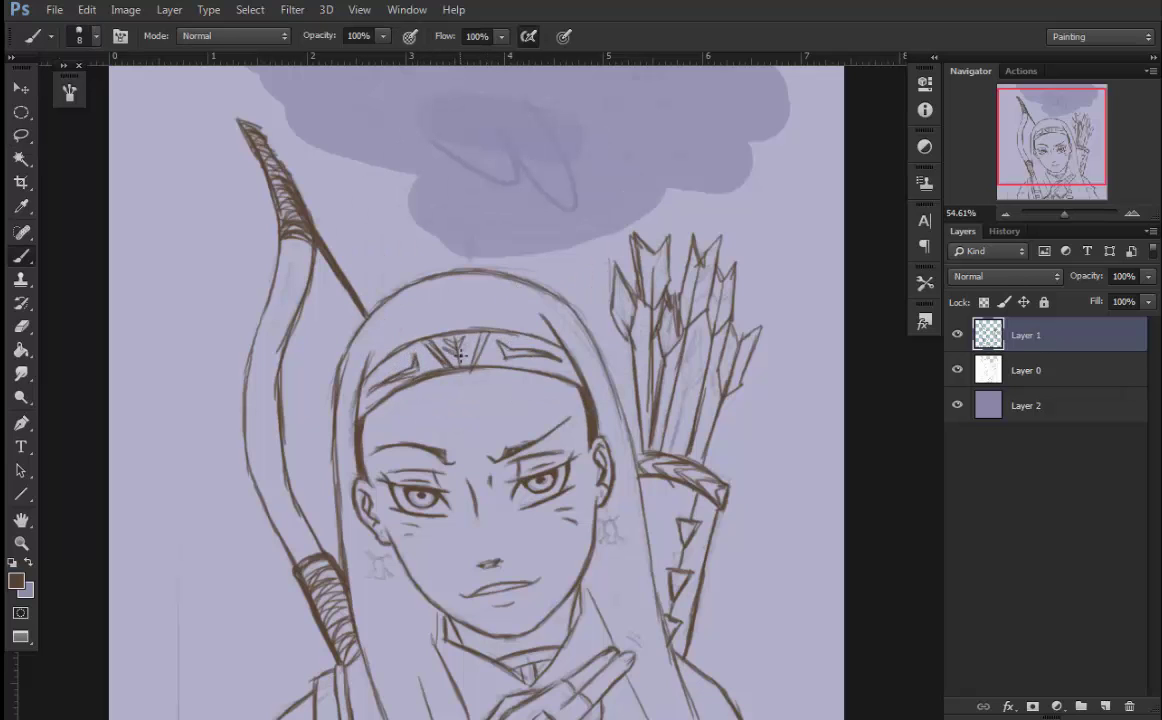
key(e)
- Hide the sketch layer and preview Hue/Saturation at Hue -14, Saturation -48, Lightness -19
click(957, 370)
drag(520, 533, 525, 399)
key(ctrl+u)
drag(540, 93, 756, 106)
drag(821, 269, 793, 269)
mouse_move(821, 313)
mouse_down()
mouse_move(838, 314)
mouse_move(805, 314)
mouse_up()
- Apply the darker Hue/Saturation change and dismiss the history-eraser error
drag(821, 228, 778, 270)
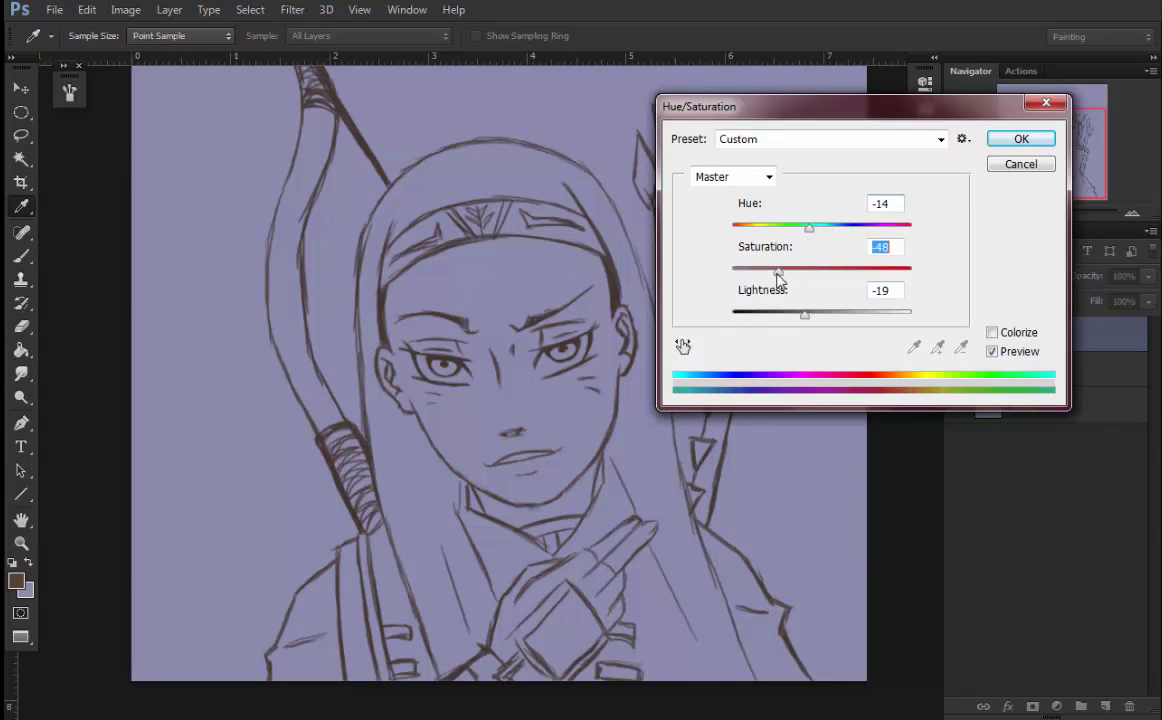
key(Return)
click(534, 311)
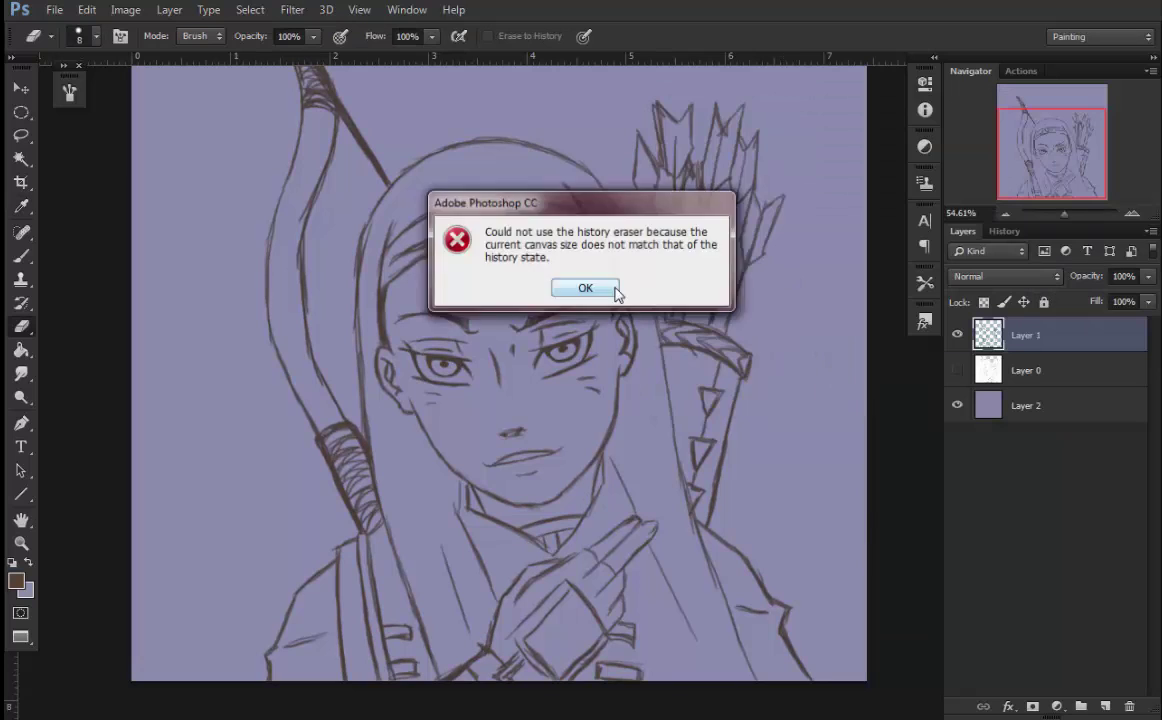
click(615, 289)
key(b)
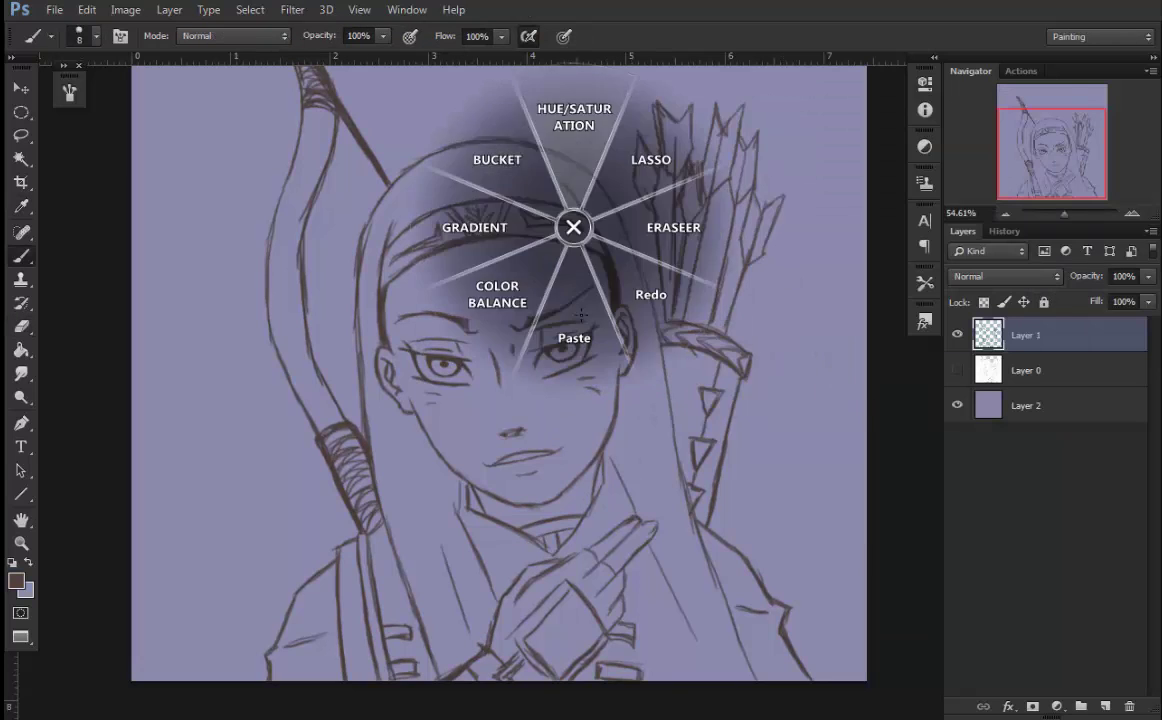
- Recolour the line art with Hue -15, Saturation +44, Lightness -2
click(576, 109)
drag(825, 228, 810, 228)
click(820, 314)
drag(842, 271, 864, 271)
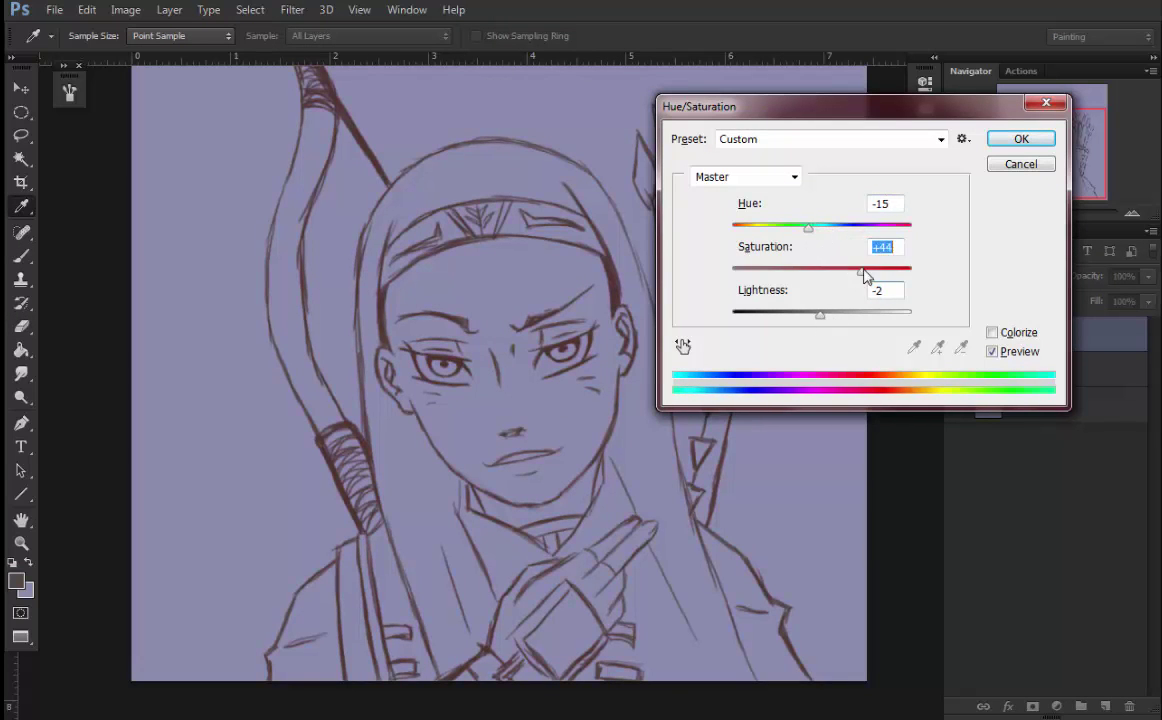
click(1021, 139)
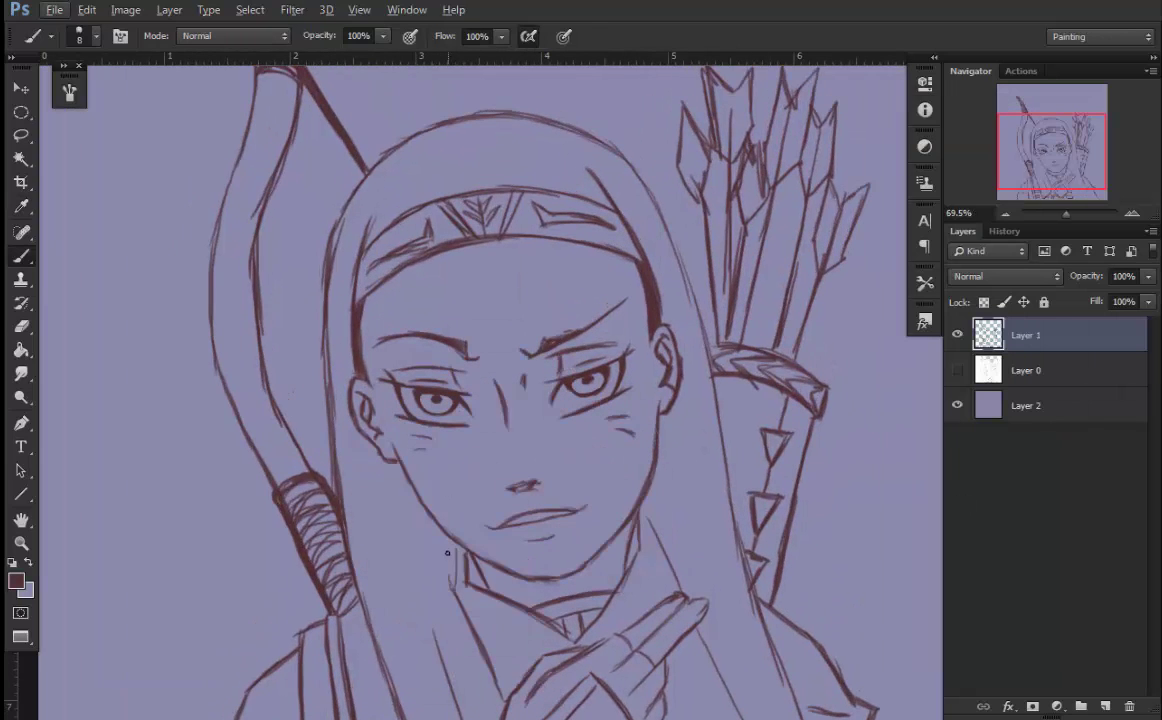
- Create Group 1 with a new empty Layer 3 and move ink Layer 1 into it
key(e)
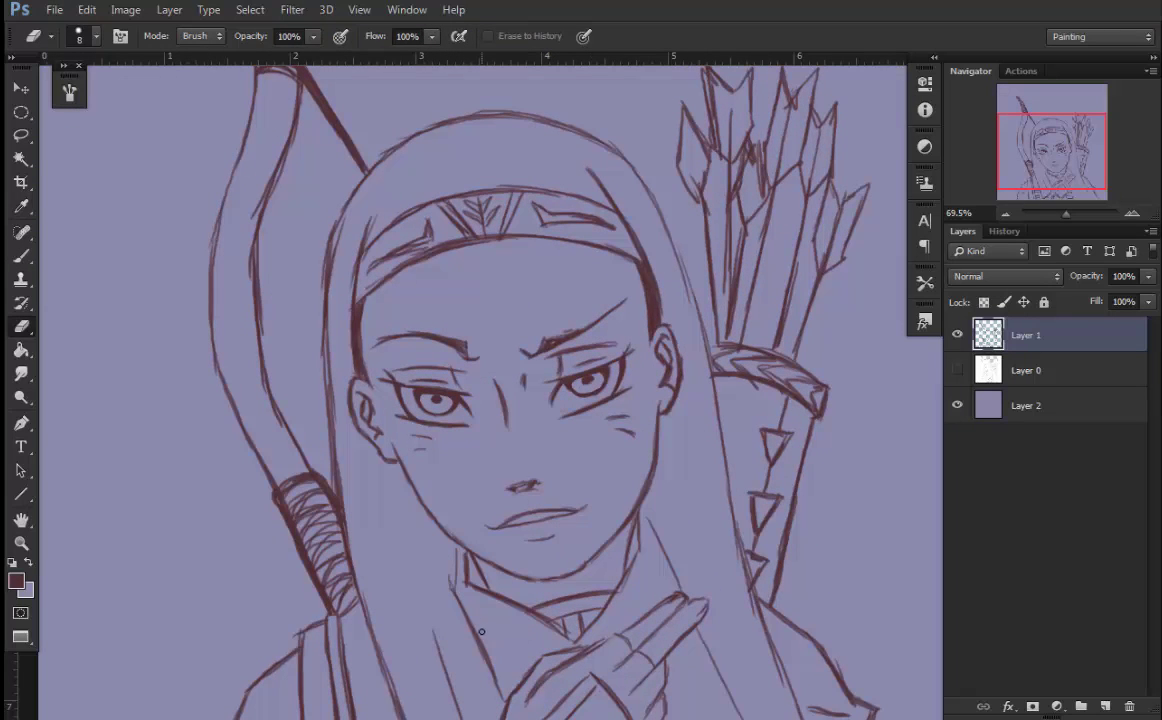
key(b)
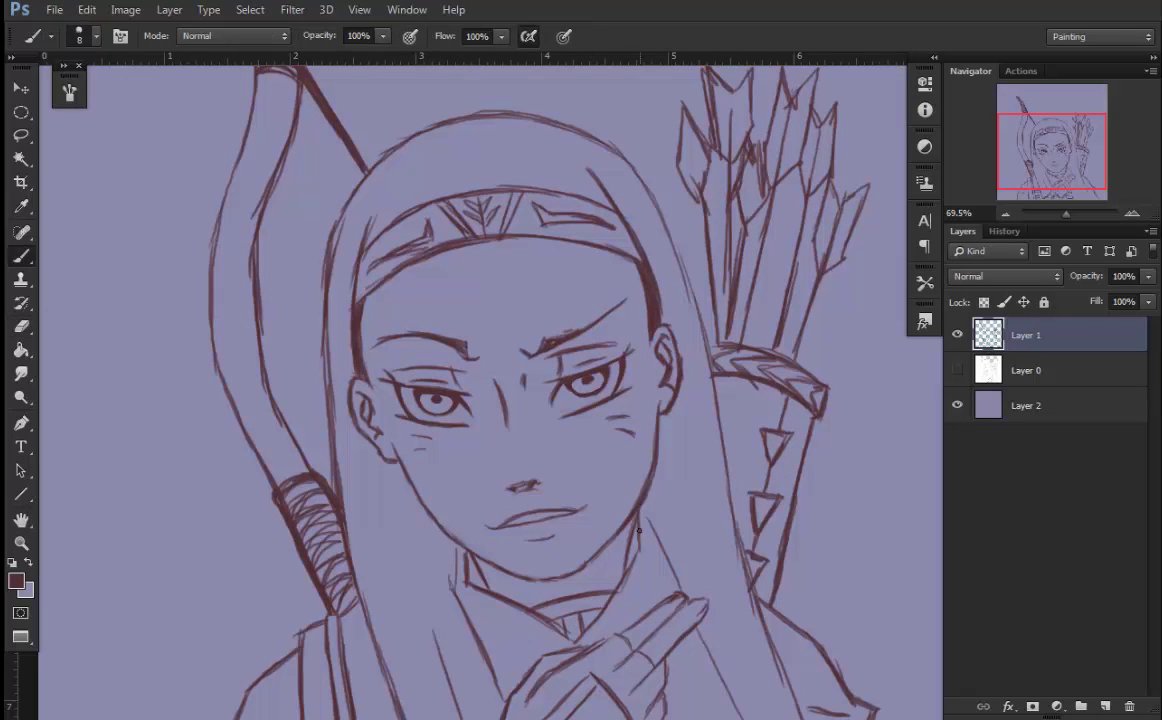
drag(1066, 213, 1063, 213)
click(1081, 706)
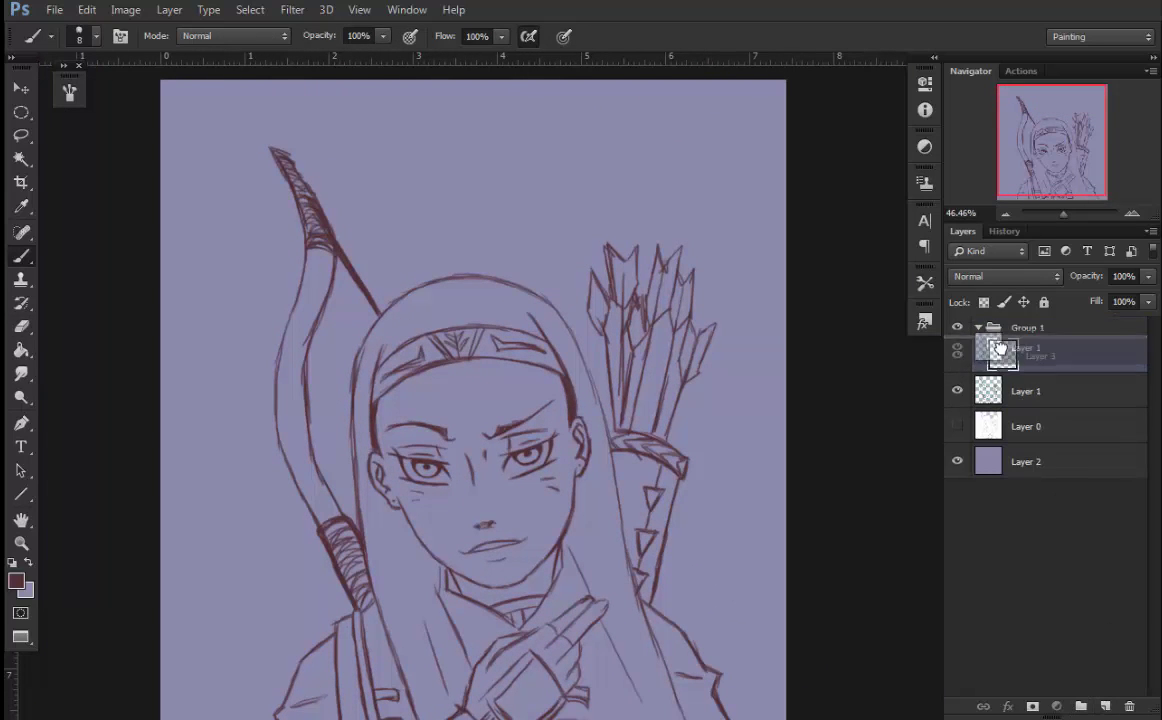
drag(1022, 385, 1010, 373)
middle_click(470, 486)
- Lasso around the archer's hood, quiver and lower body on Layer 3
key(l)
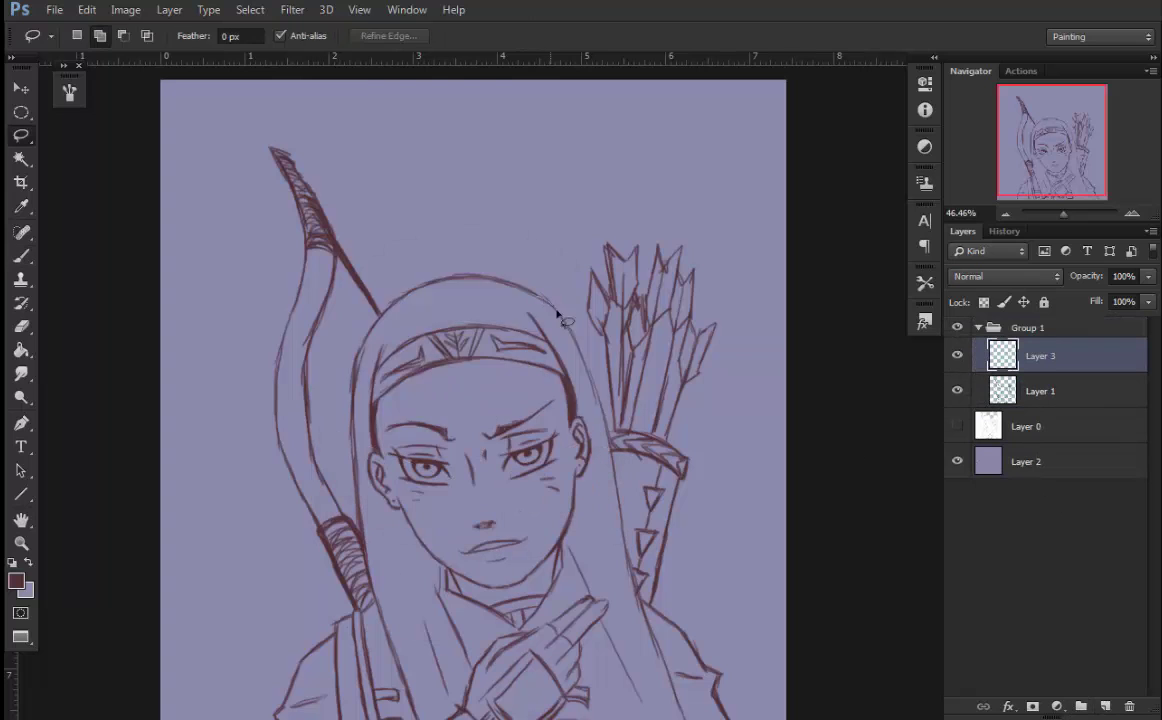
drag(630, 437, 571, 537)
scroll(680, 410, down, 3)
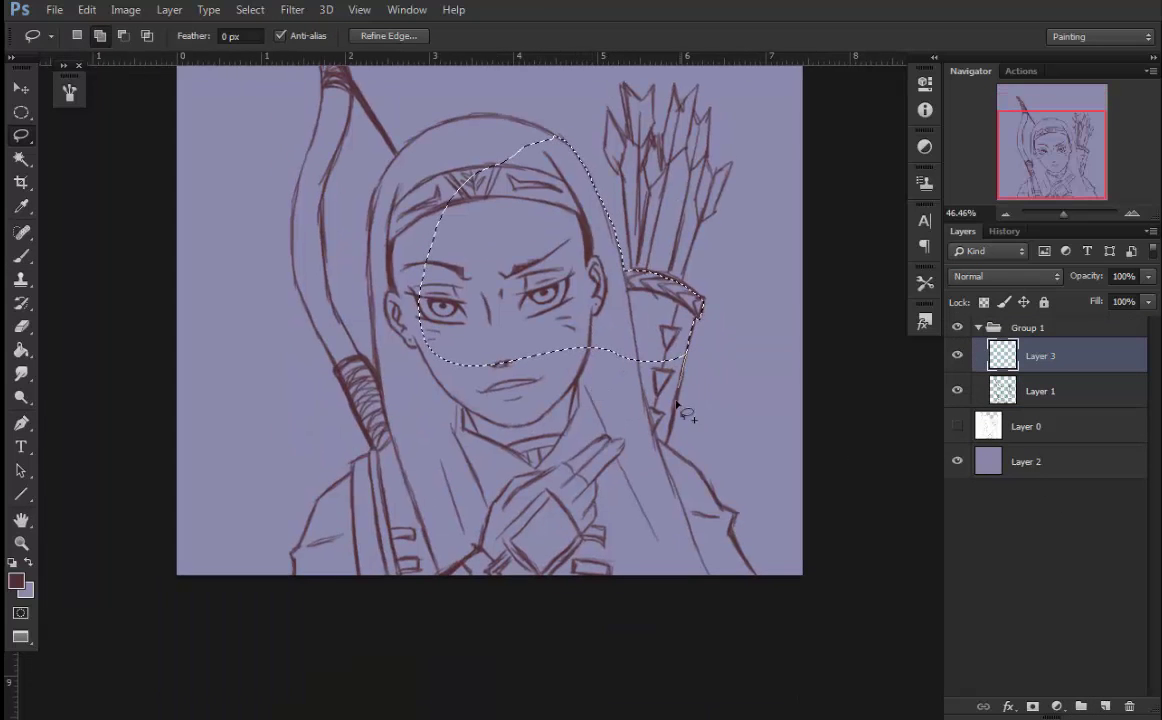
drag(730, 515, 425, 375)
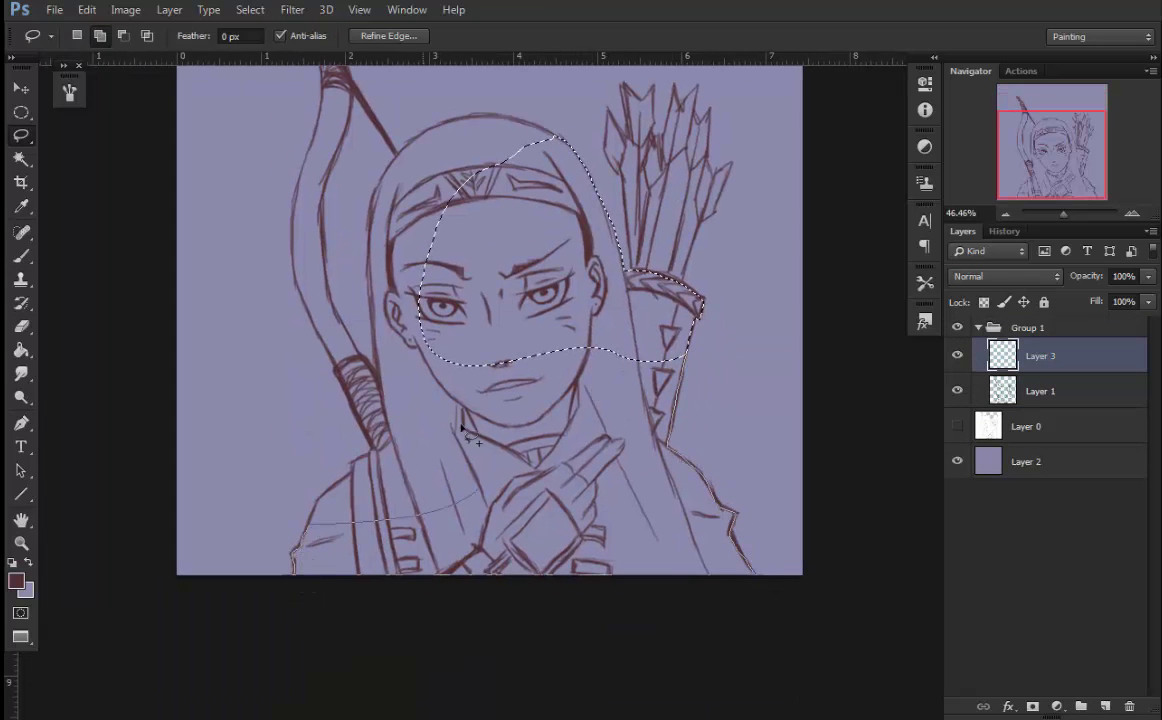
drag(502, 395, 549, 452)
- Add the bow and its grip to the selection, with the outline following the hood over the head
drag(400, 523, 415, 511)
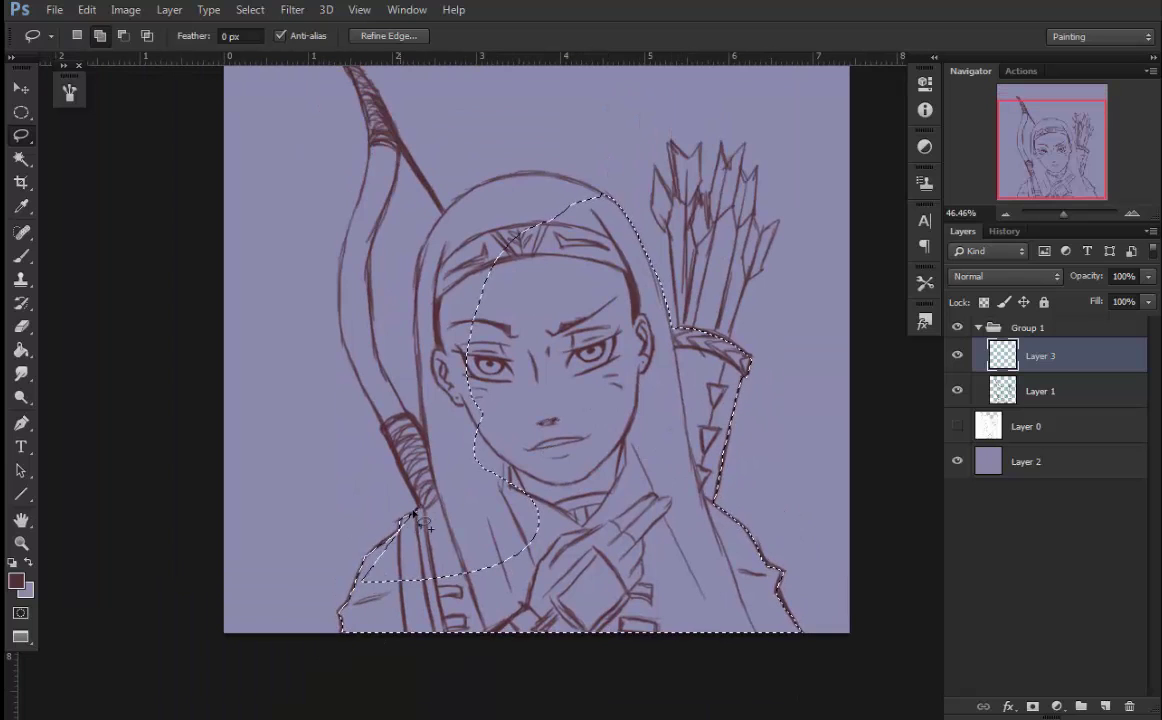
drag(383, 432, 400, 520)
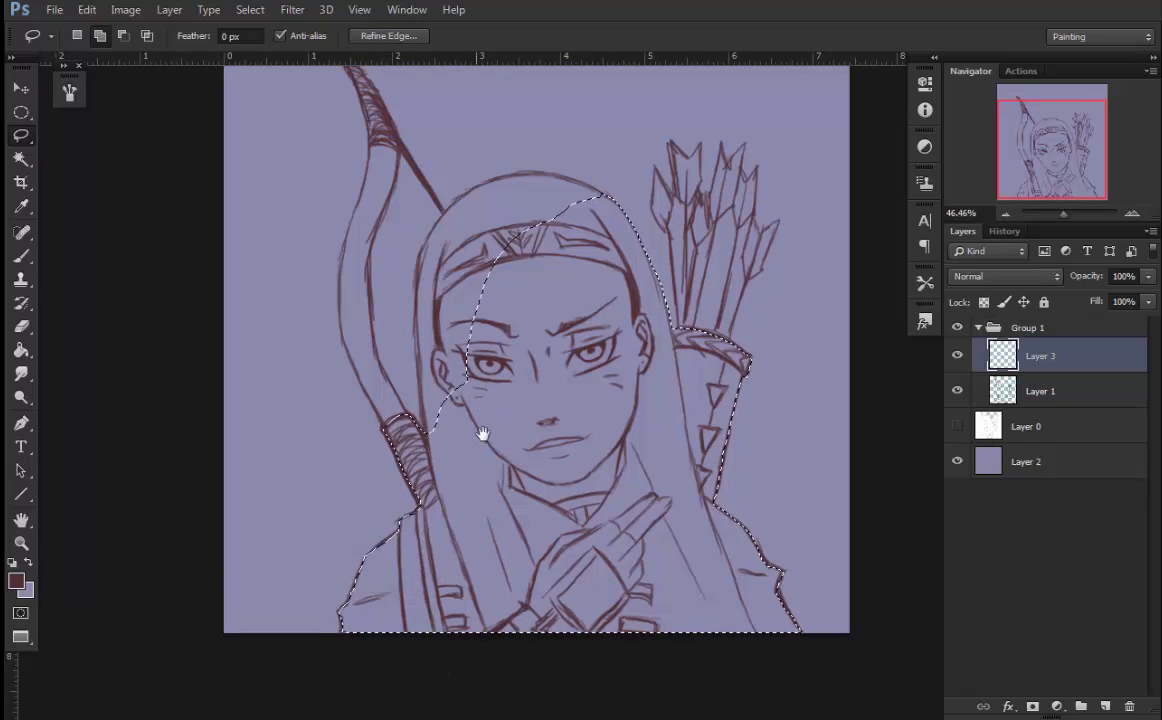
drag(422, 363, 459, 517)
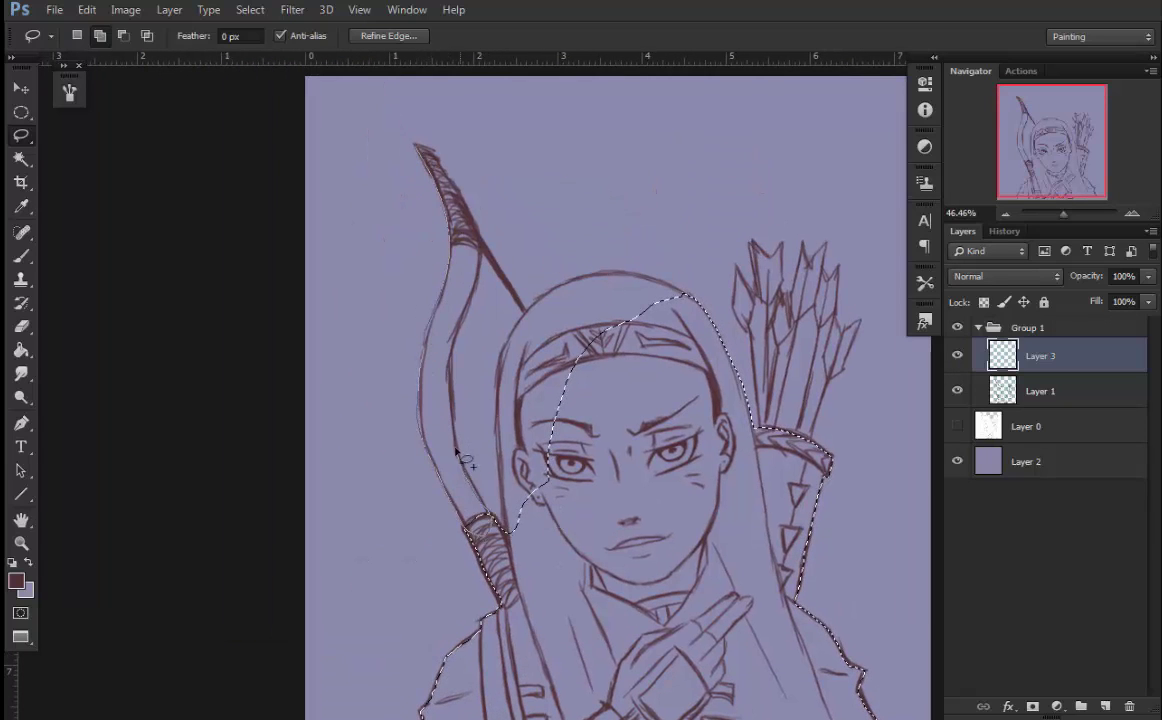
mouse_move(456, 455)
mouse_down()
mouse_move(435, 415)
mouse_move(432, 430)
mouse_move(473, 488)
mouse_up()
drag(557, 511, 518, 476)
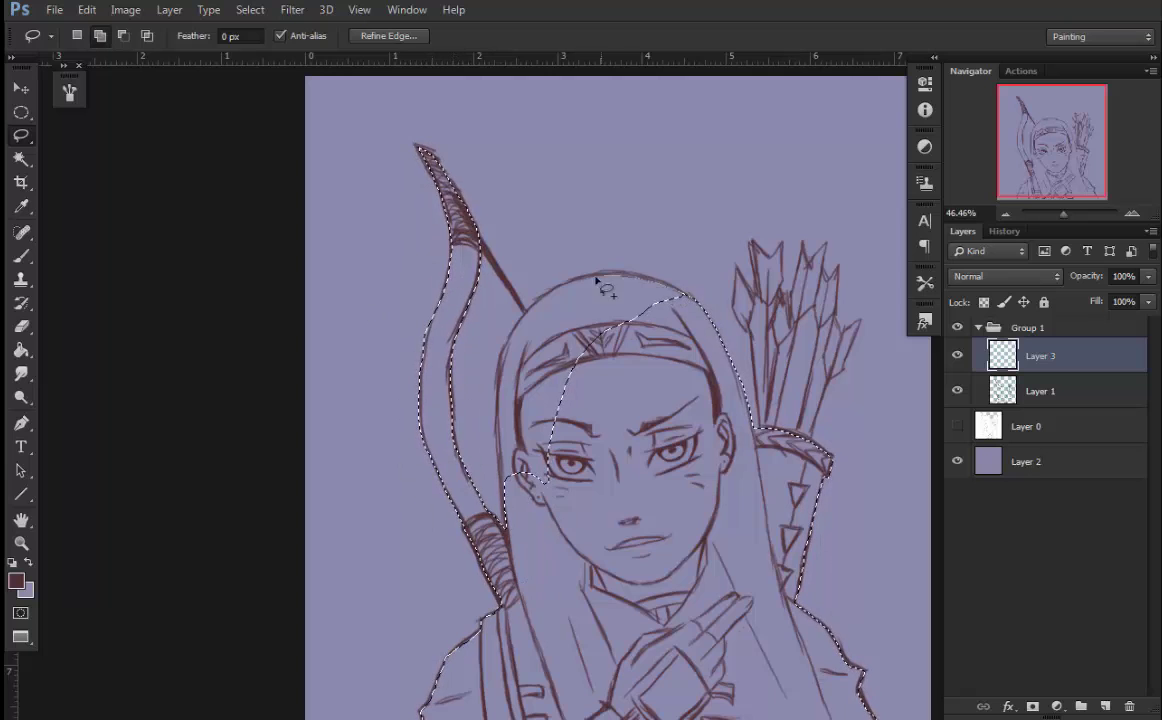
drag(514, 543, 625, 278)
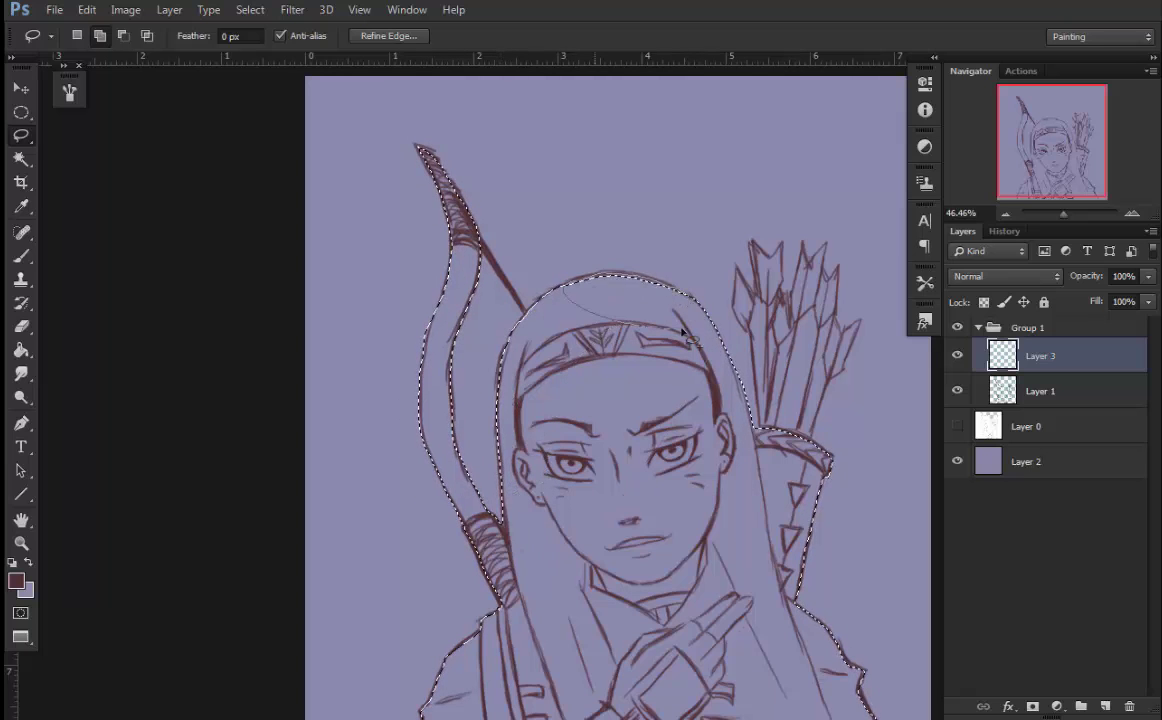
- Fill the archer selection with a flat purple foreground colour using the Paint Bucket
click(15, 580)
click(240, 364)
click(340, 434)
click(153, 370)
click(330, 290)
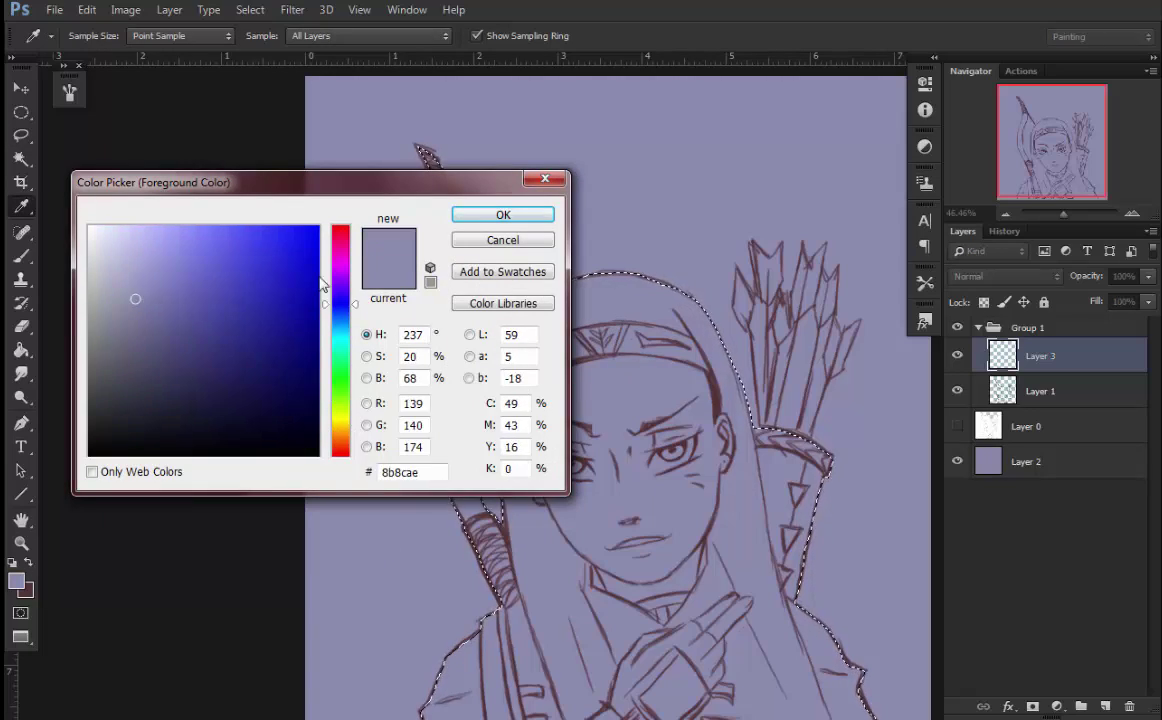
click(176, 350)
click(503, 214)
click(507, 270)
click(513, 345)
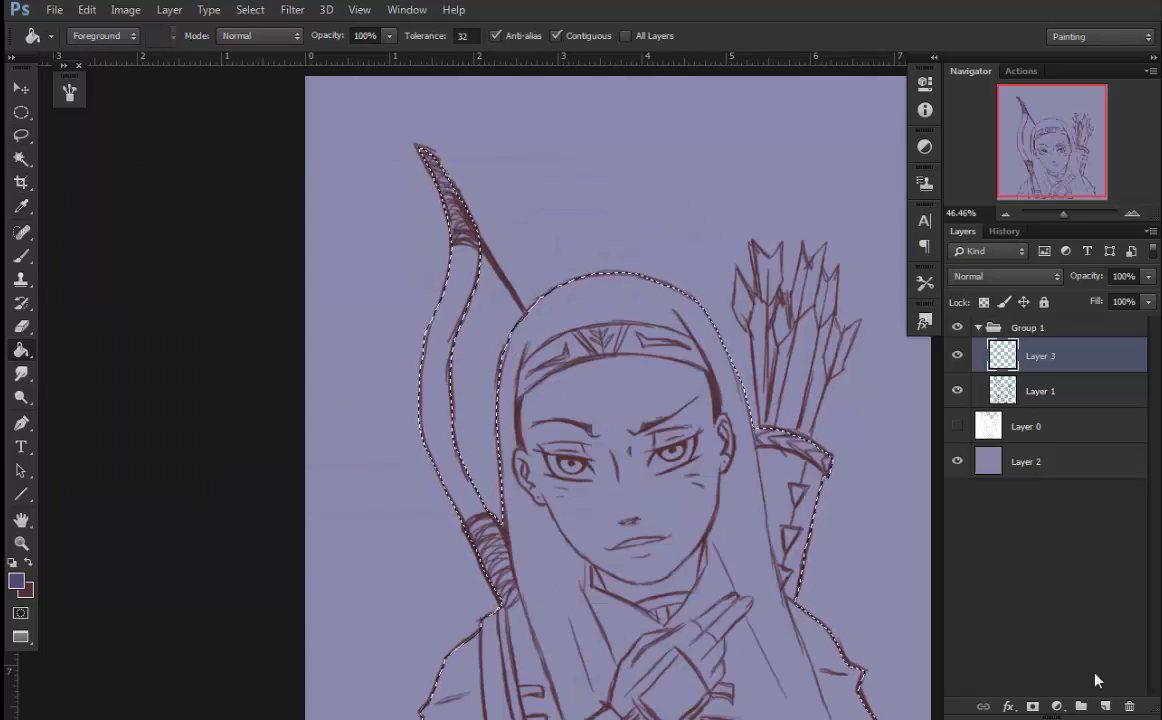
key(ctrl+[)
- Turn the fill greyish mauve with Hue/Saturation: Saturation -17, Lightness +25
key(ctrl+u)
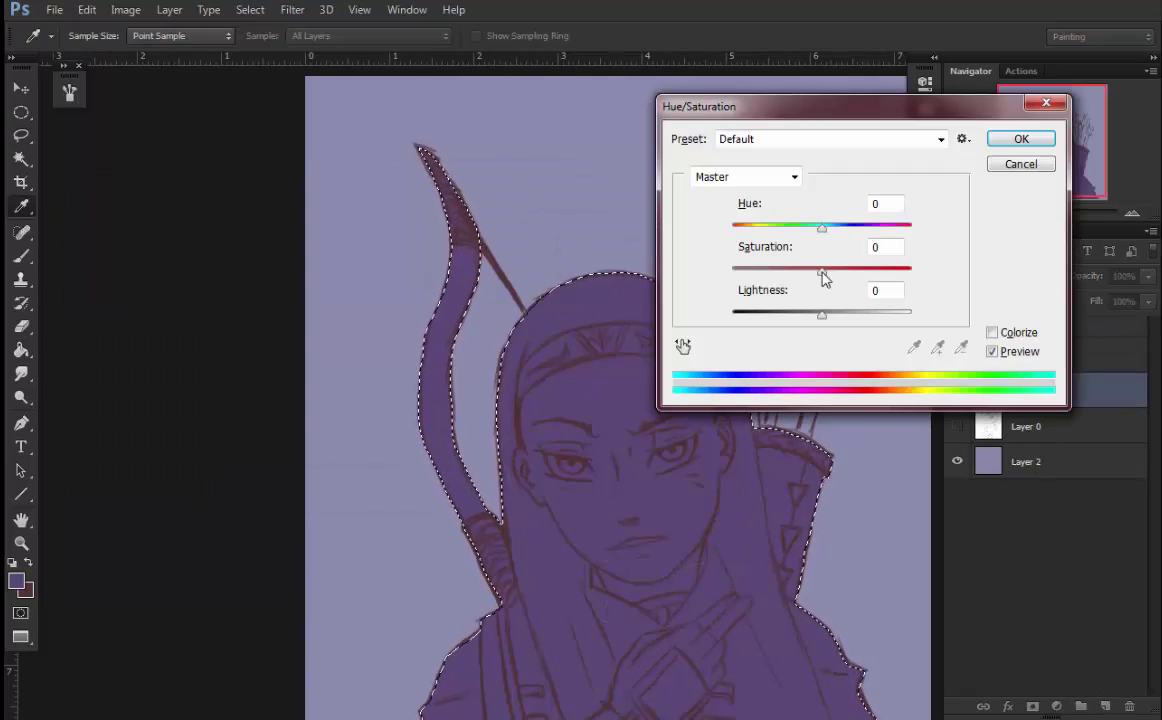
drag(811, 314, 844, 314)
drag(822, 270, 806, 270)
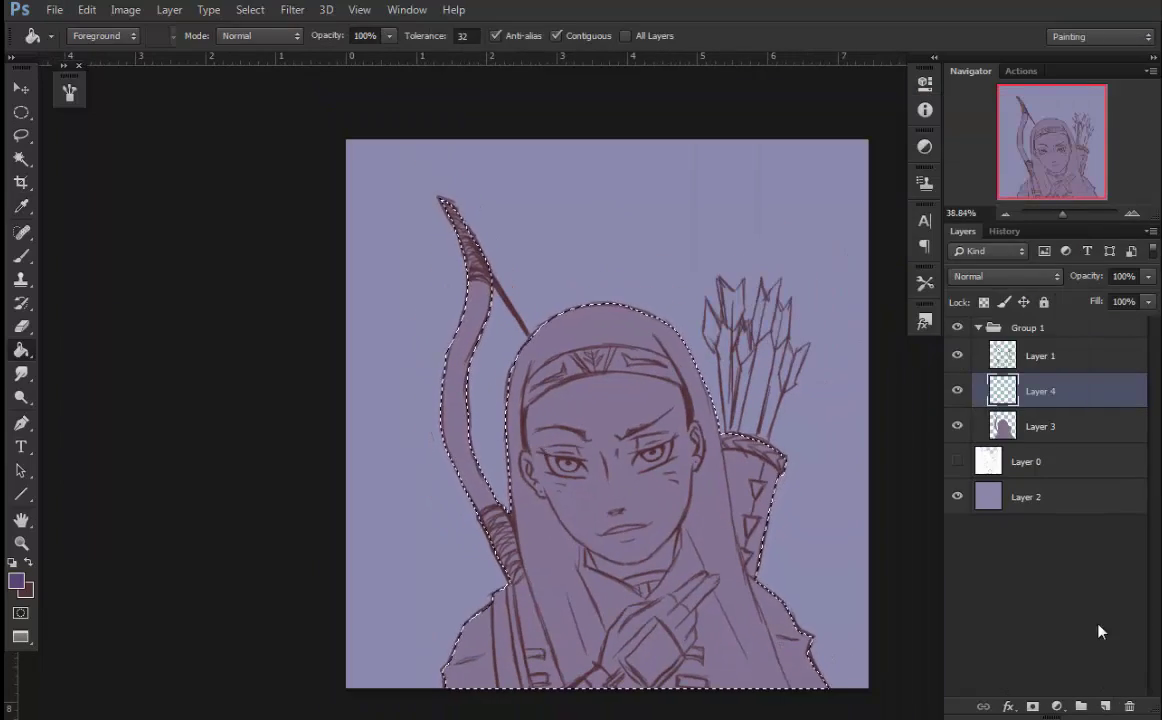
click(1025, 329)
click(1056, 706)
key(Escape)
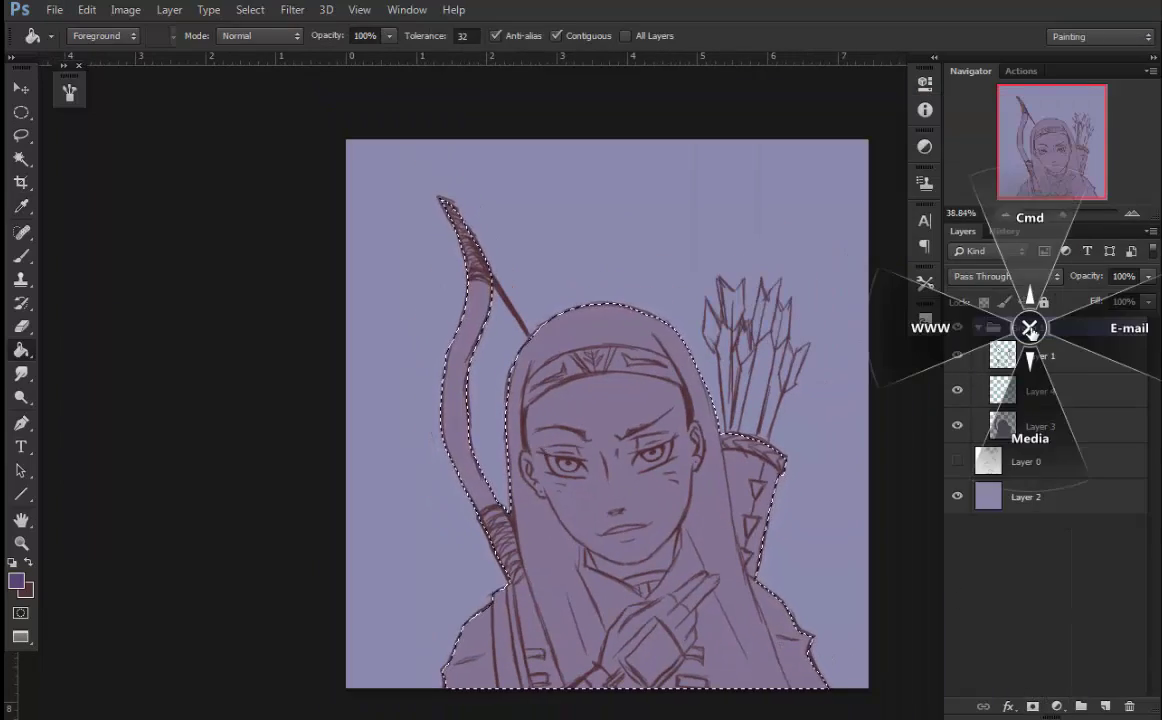
- Mask Group 1 to the archer selection and brush hatching into the hair and lower clothing
right_click(1040, 327)
click(1032, 703)
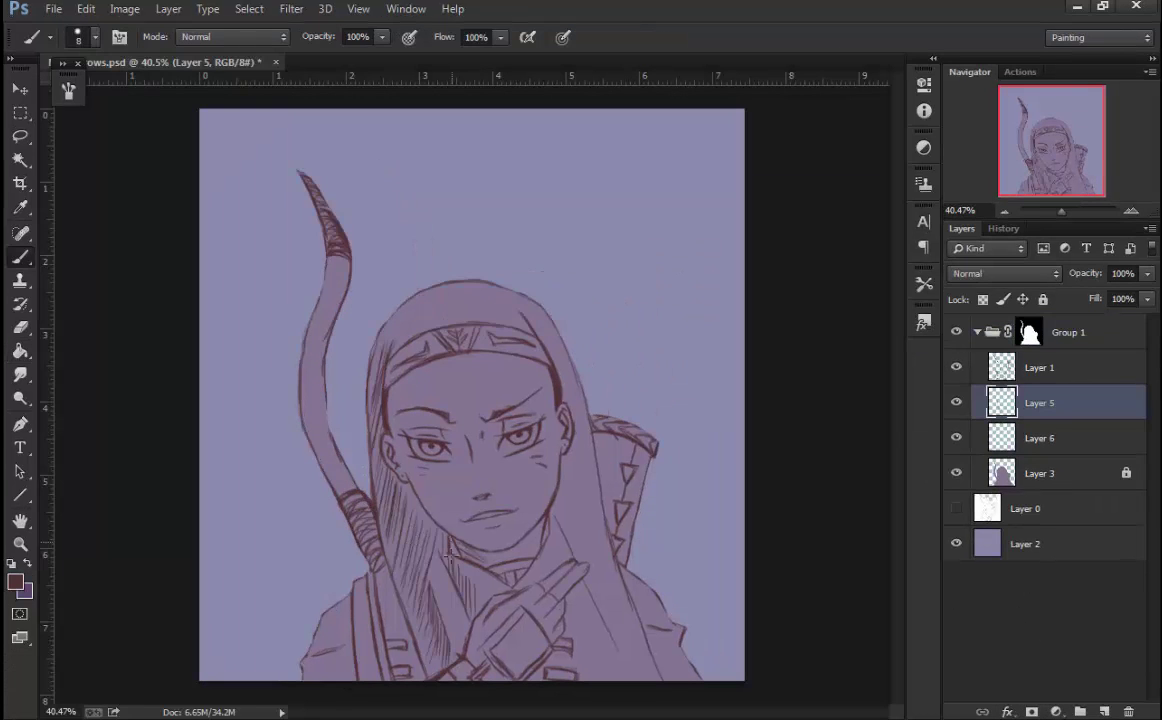
drag(421, 573, 422, 645)
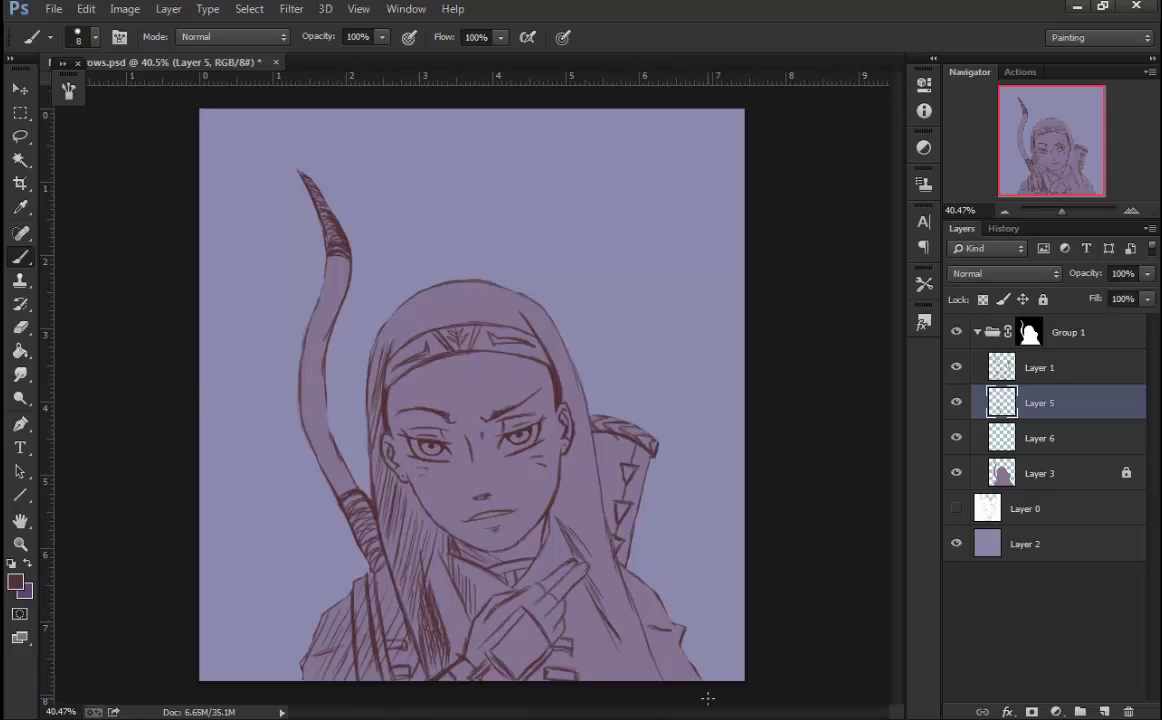
drag(635, 641, 604, 678)
- Make Layer 5 the working layer with the Lasso tool active
key(alt+bracketleft)
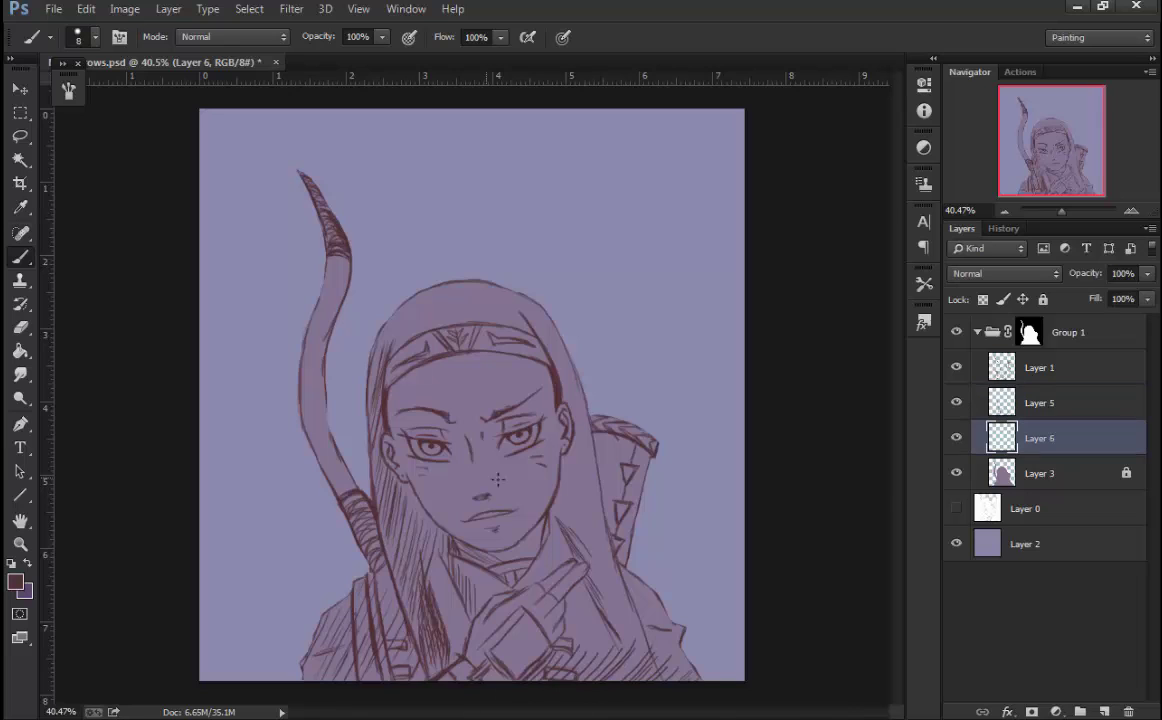
scroll(480, 461, up, 1)
key(l)
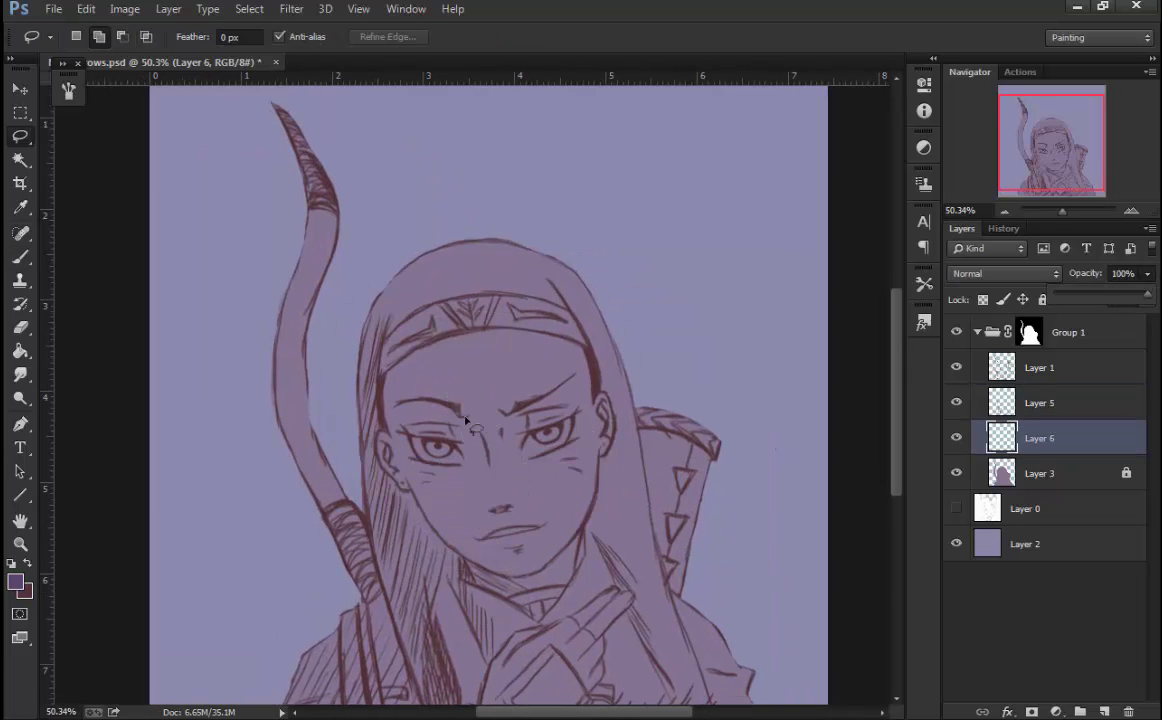
scroll(432, 392, up, 1)
key(b)
click(1008, 403)
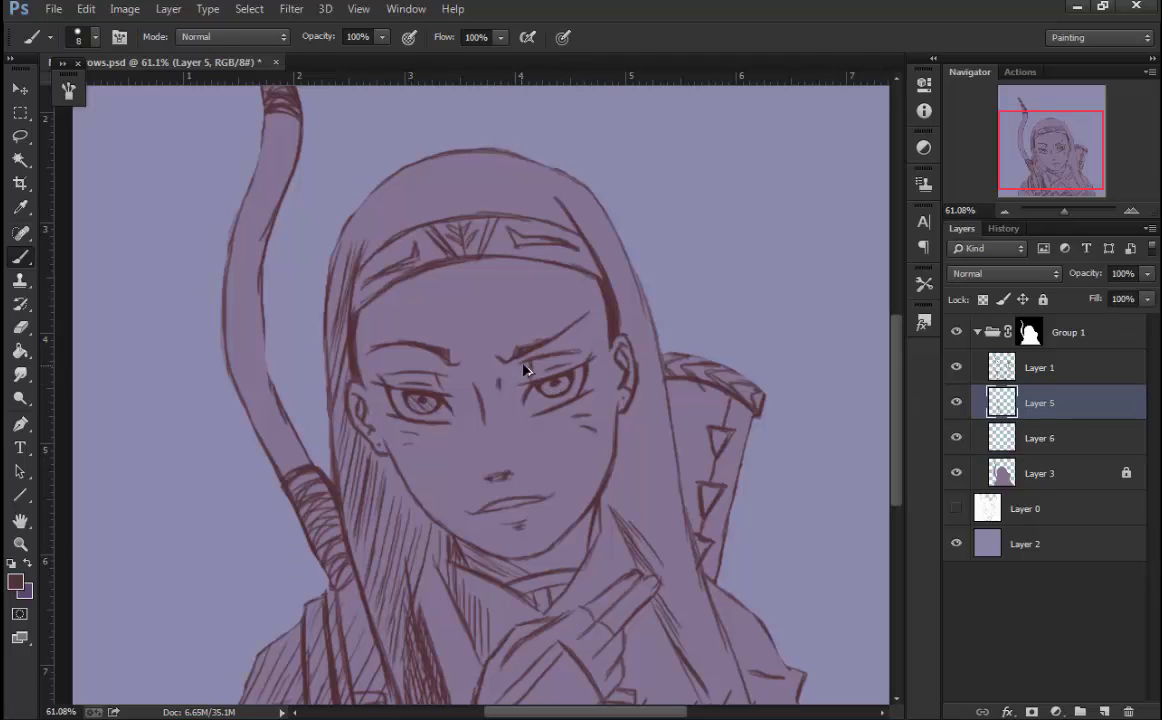
key(l)
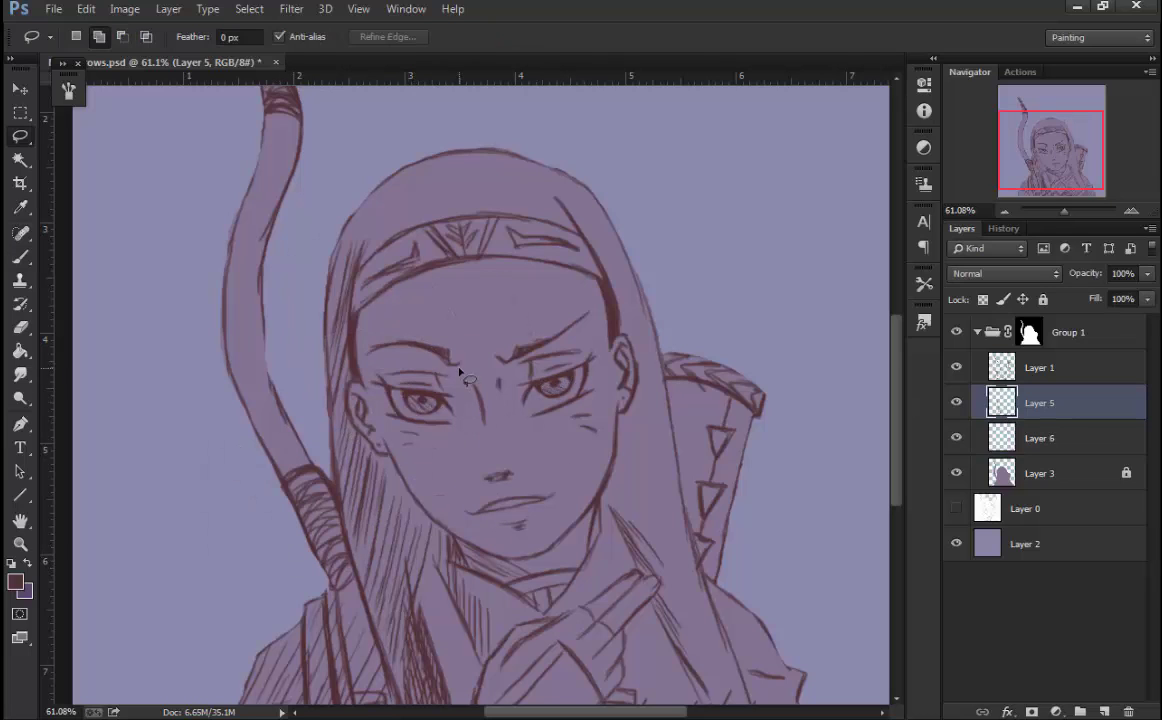
- Select the shadow along the side of the nose, trimming its top with Alt
drag(491, 483, 489, 478)
scroll(476, 440, down, 1)
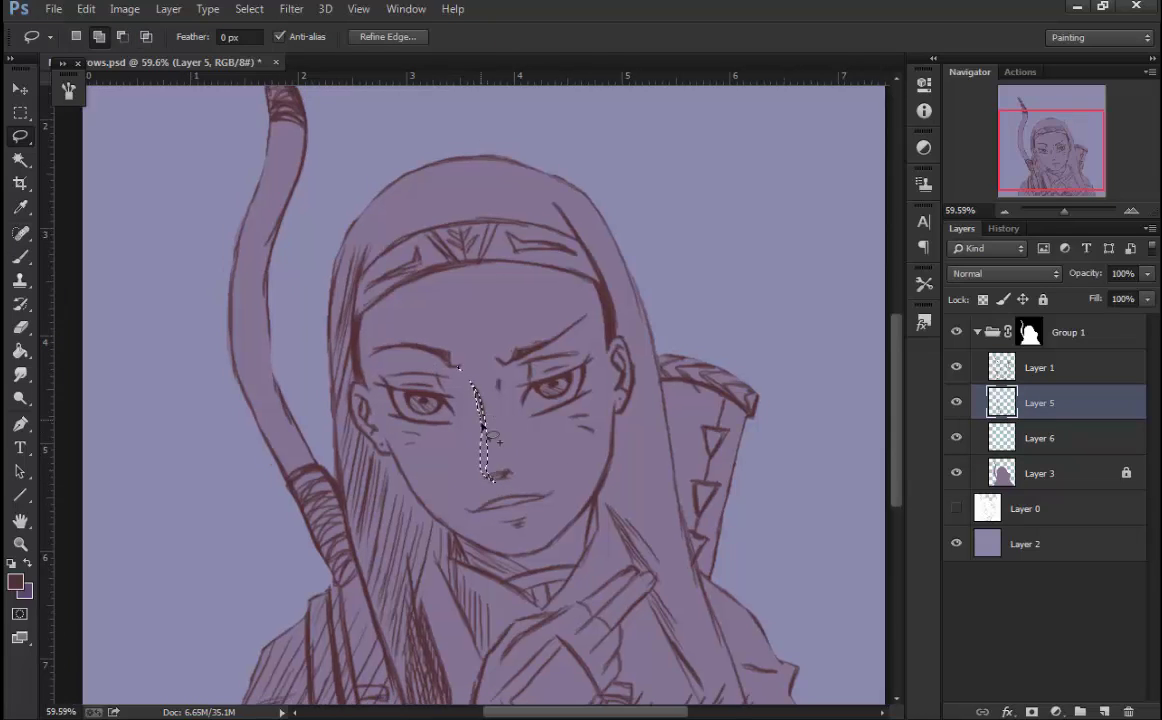
key(alt)
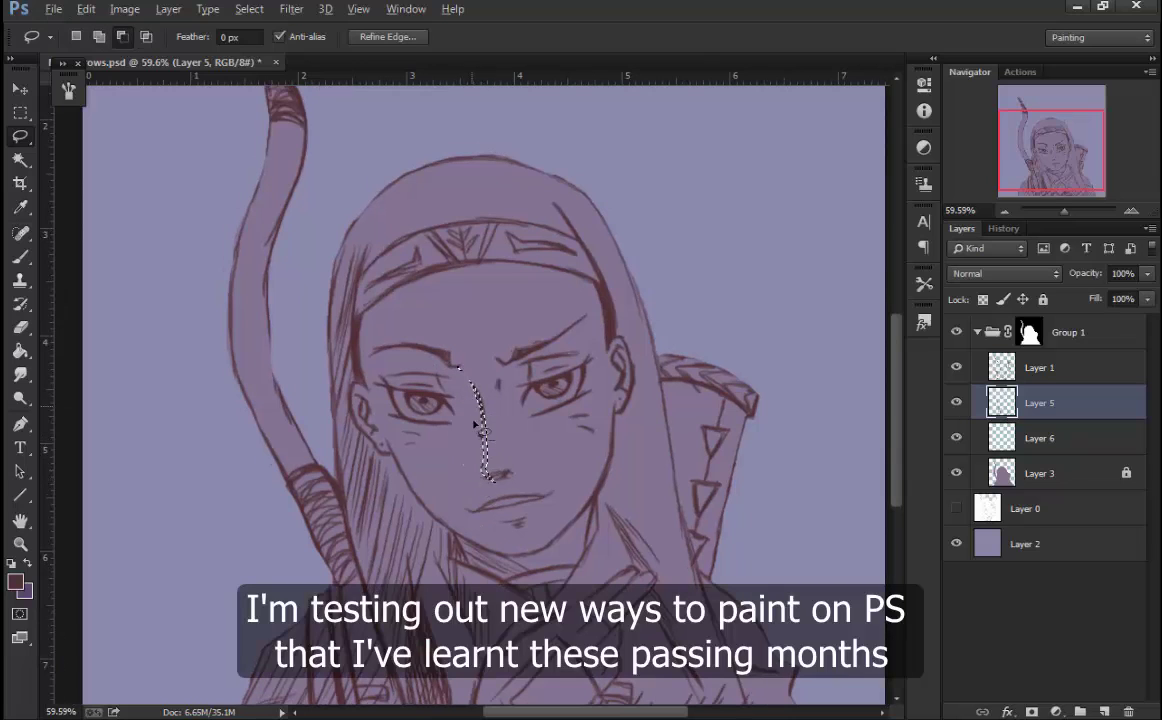
drag(476, 424, 458, 368)
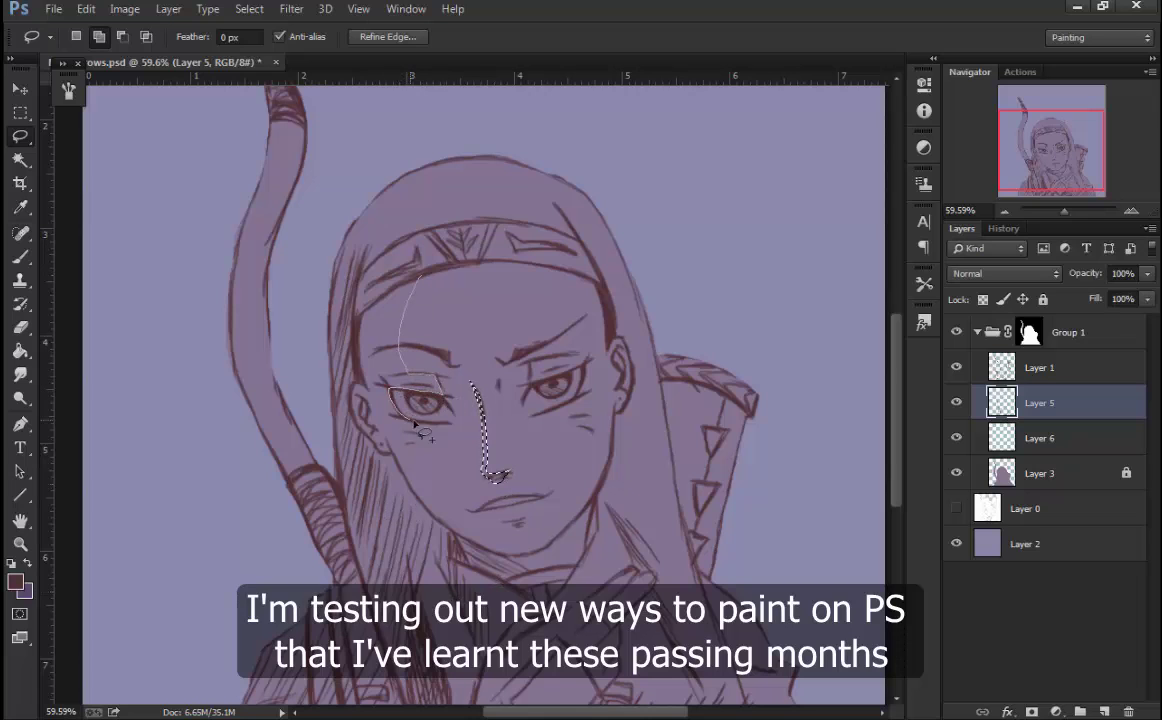
- Extend the shadow selection over the left cheek, around the left eye and brow, and down the jaw
drag(355, 390, 362, 325)
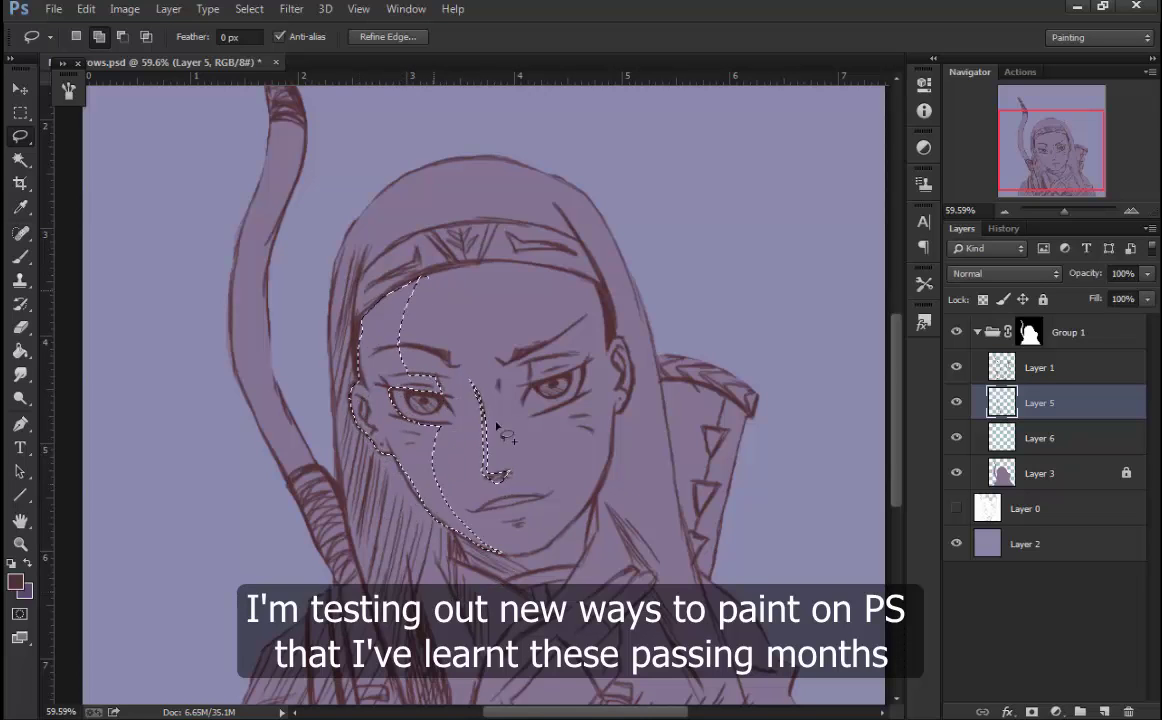
scroll(380, 335, down, 1)
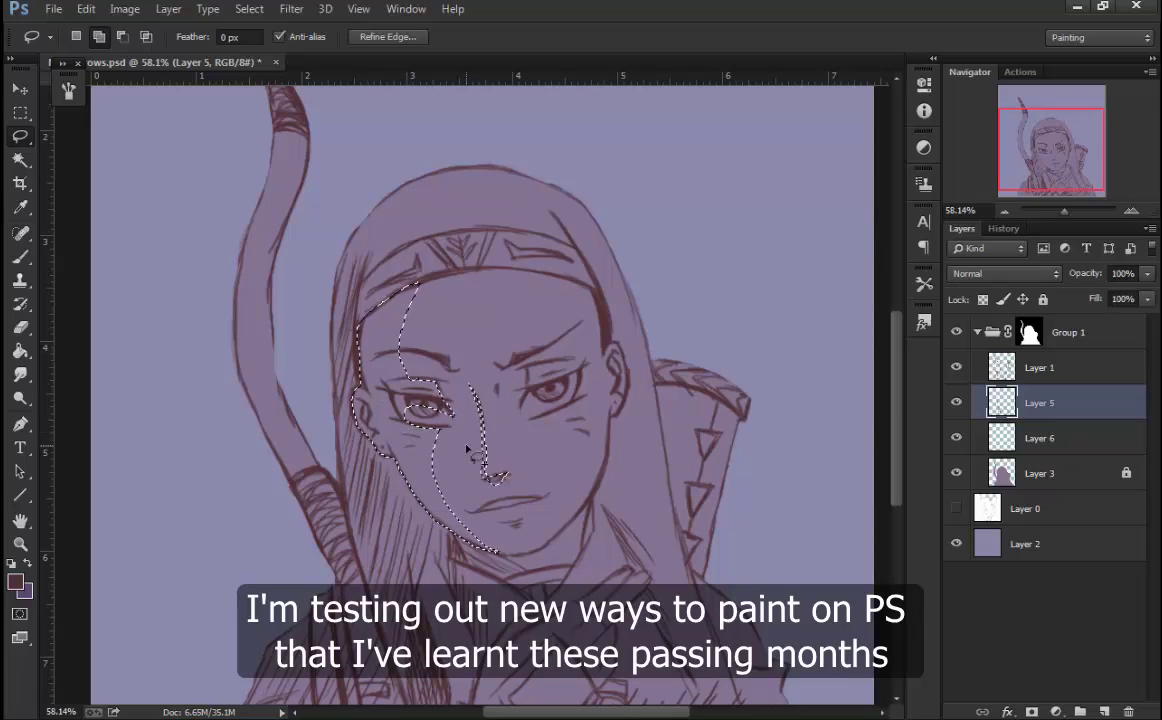
mouse_move(411, 427)
mouse_down()
mouse_move(455, 425)
mouse_move(434, 367)
mouse_up()
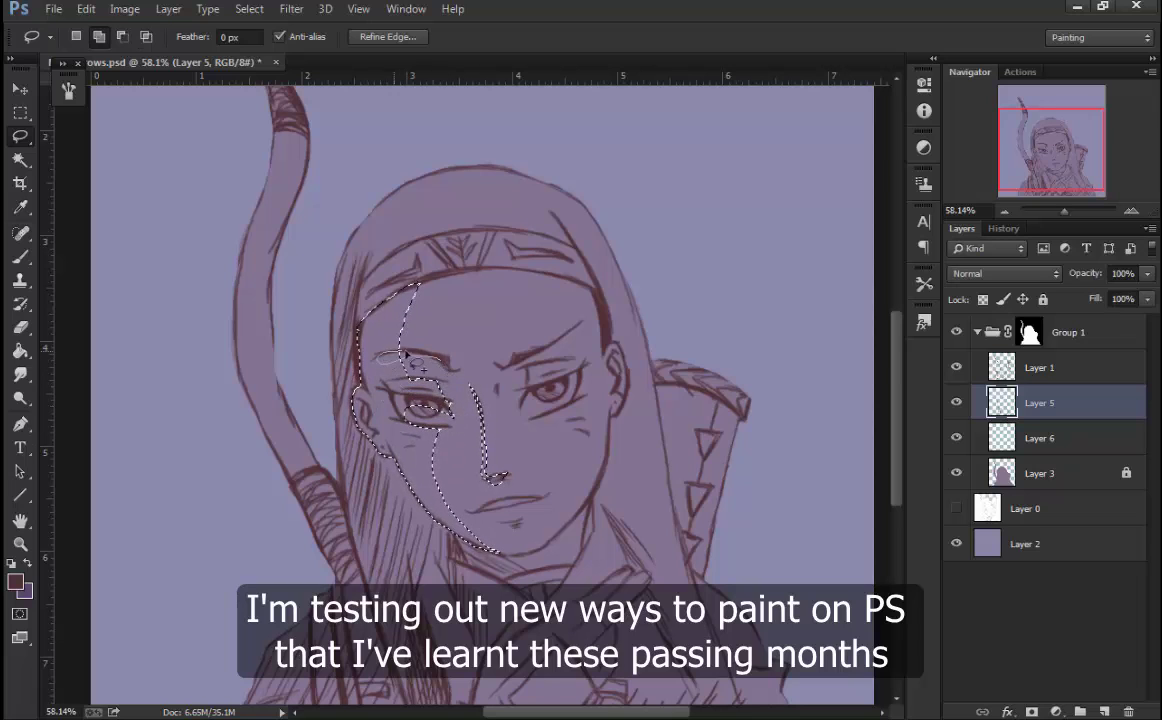
drag(589, 508, 530, 570)
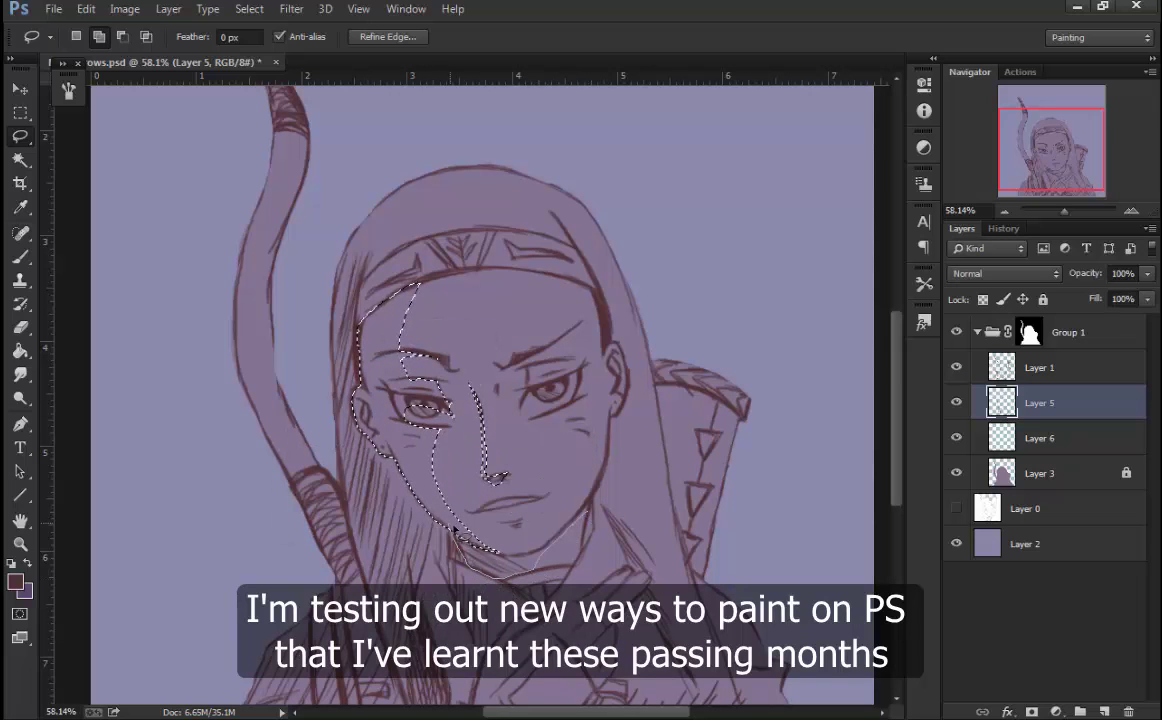
drag(453, 533, 455, 530)
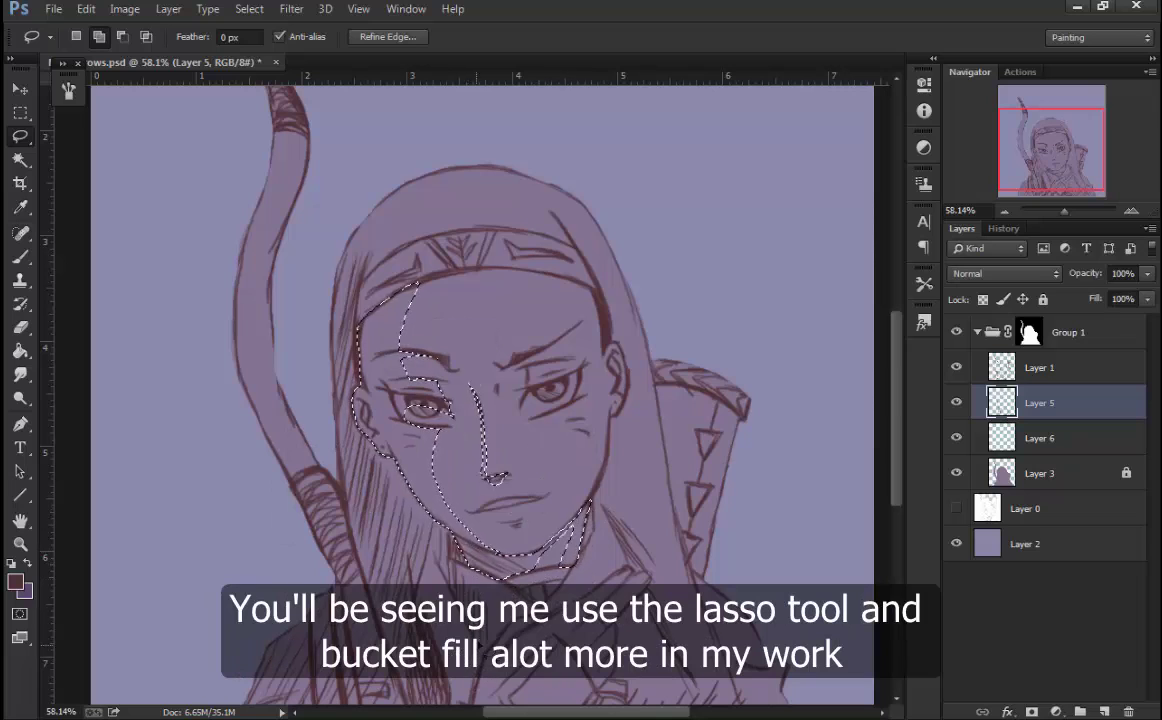
click(358, 355)
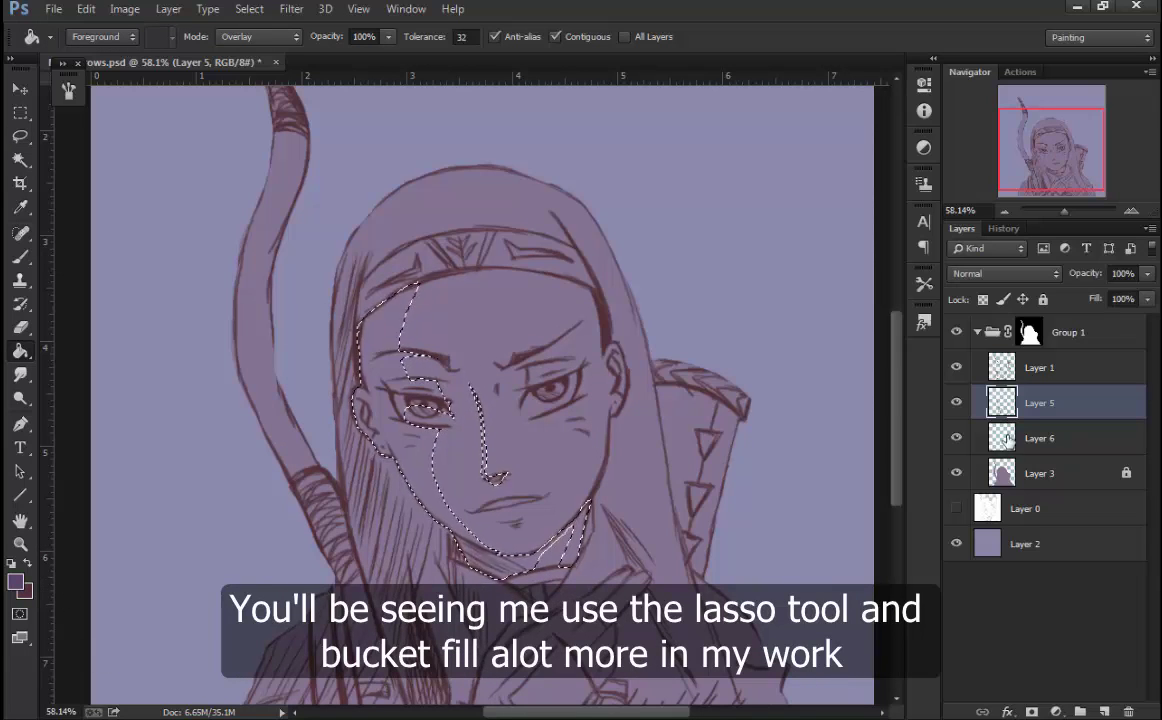
- Fill the face shadow on Layer 6, then shade a strip along the nose and its tip
click(1008, 437)
click(384, 428)
key(ctrl+d)
key(l)
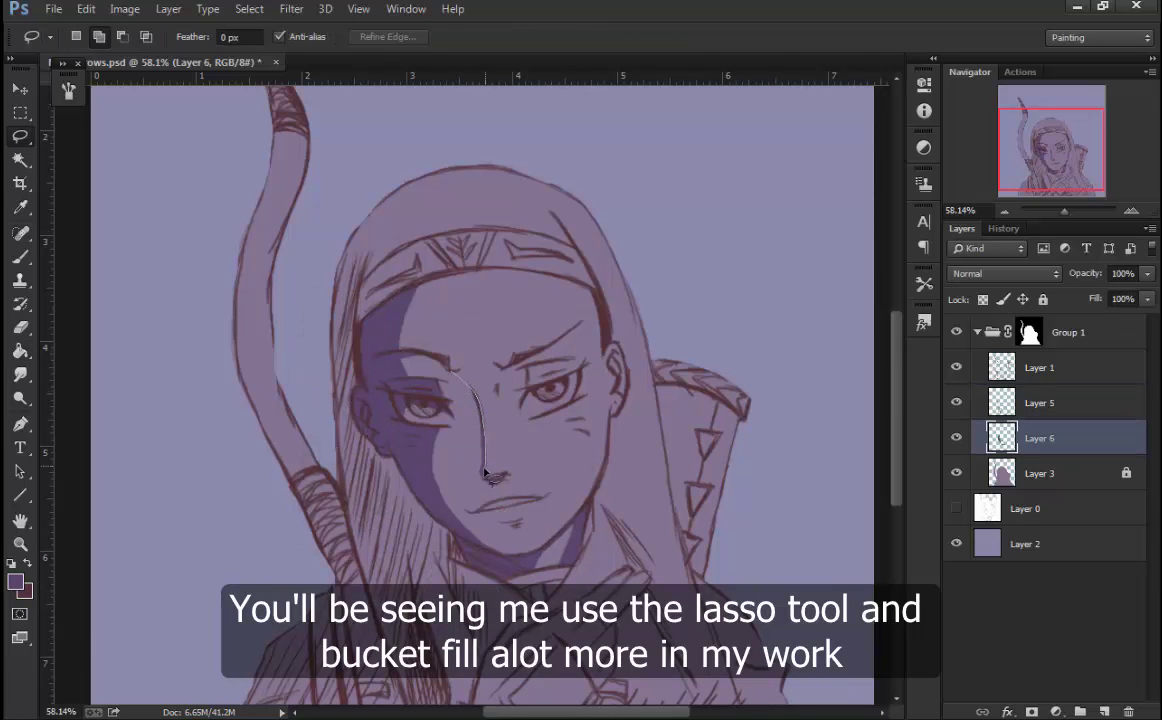
drag(481, 443, 485, 480)
click(431, 402)
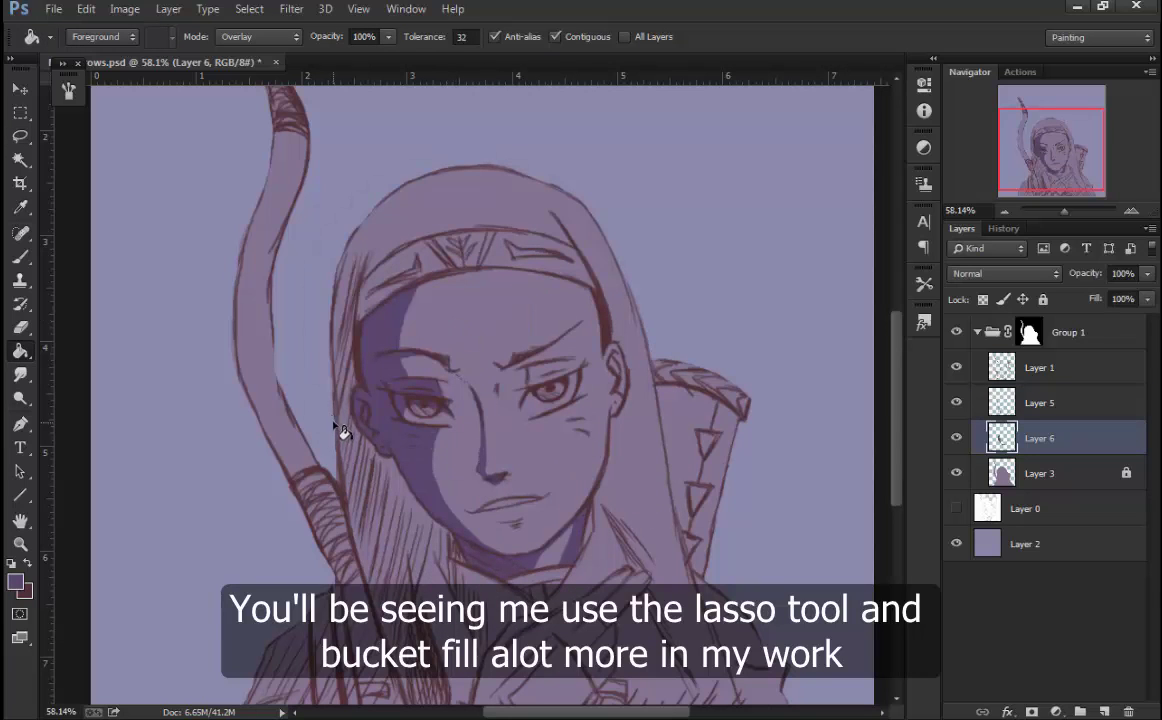
scroll(507, 414, up, 1)
key(l)
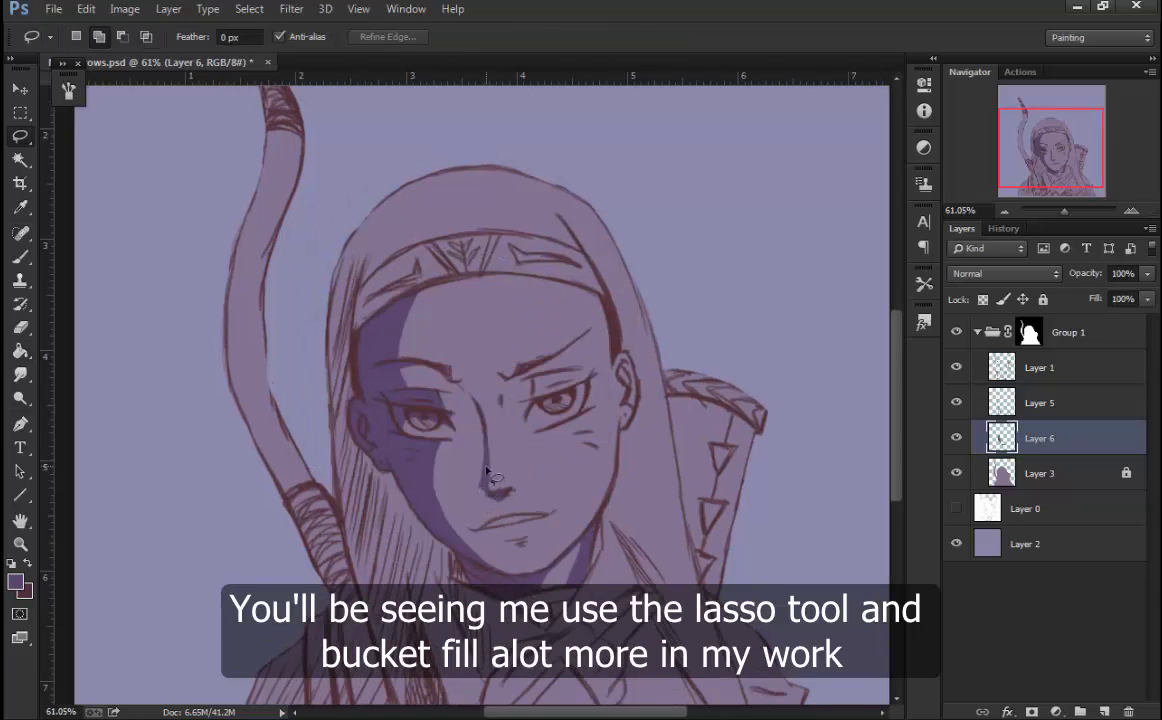
drag(481, 480, 491, 505)
key(g)
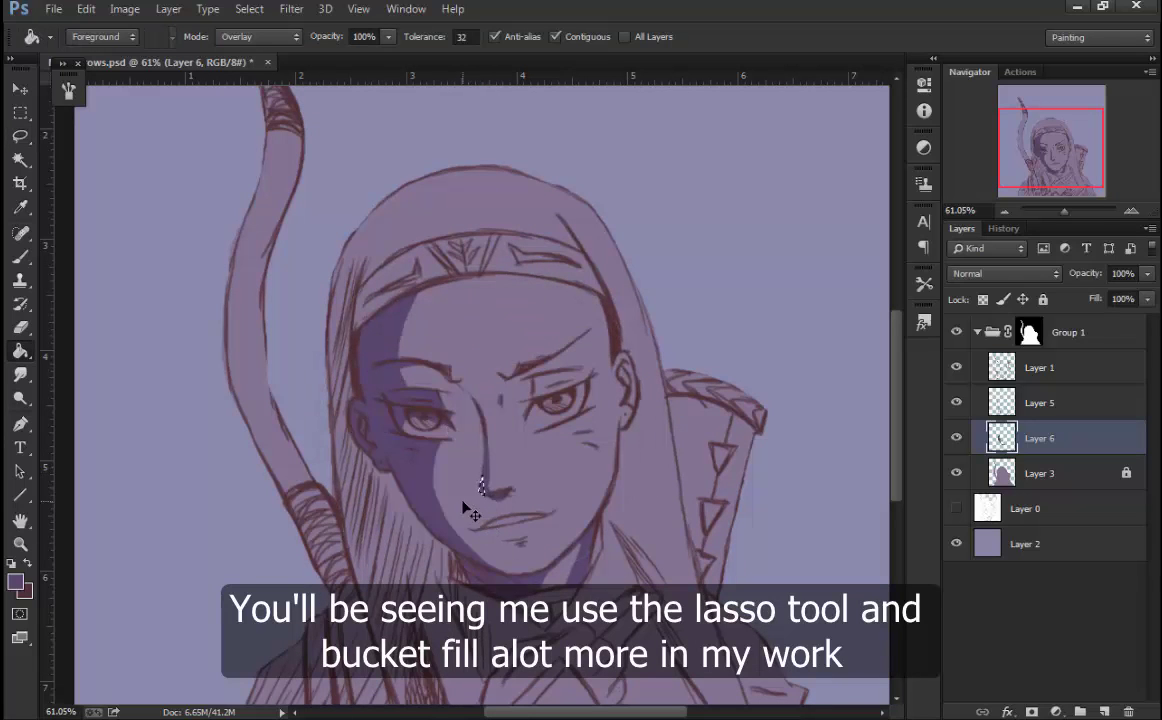
key(ctrl+d)
- Fill dark shadow over the brow and under the other eye
key(l)
drag(455, 385, 402, 362)
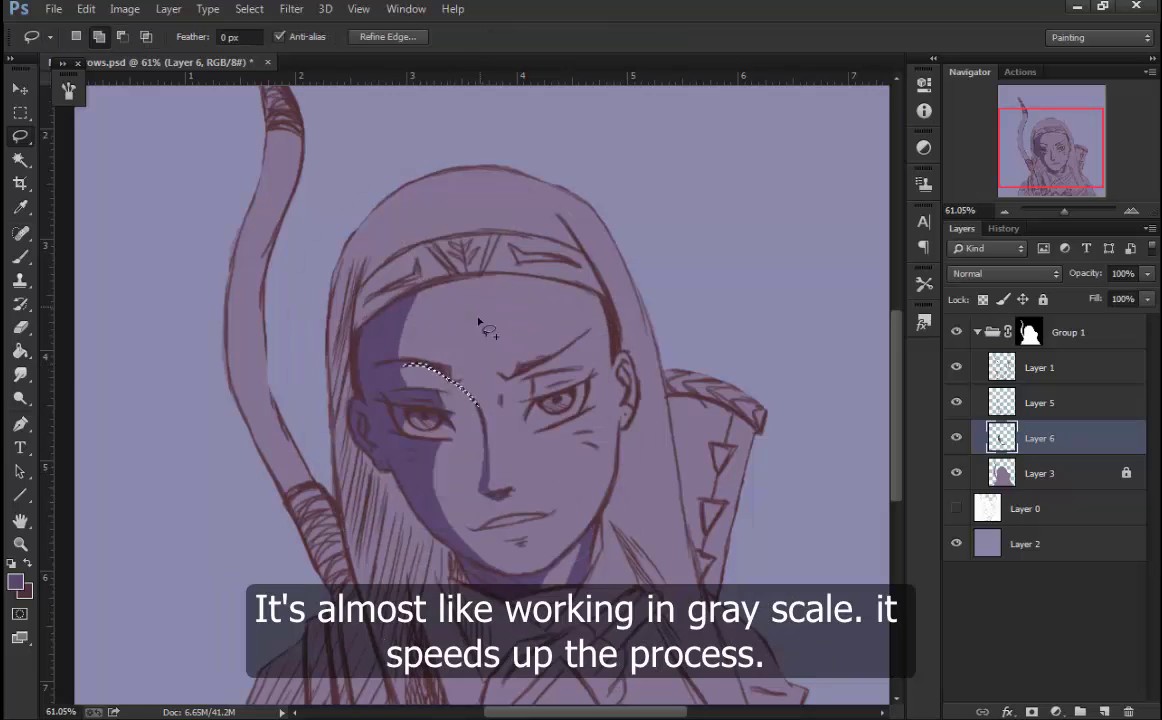
key(g)
click(466, 396)
key(ctrl+d)
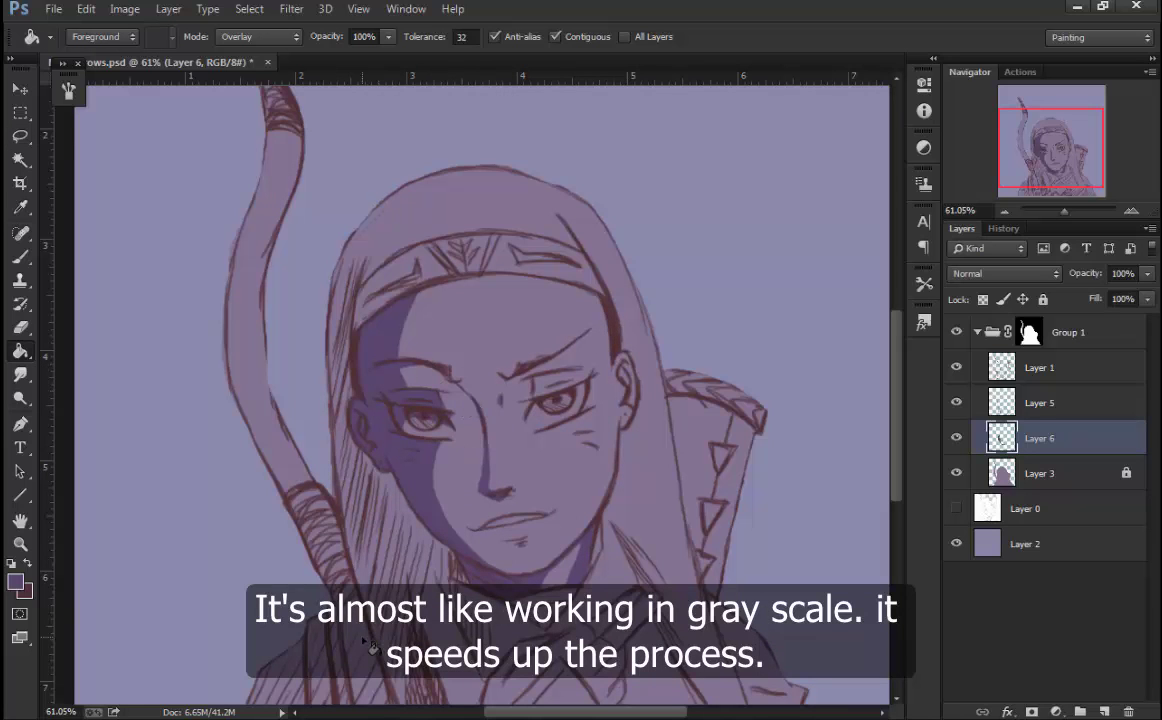
scroll(370, 648, down, 1)
click(454, 355)
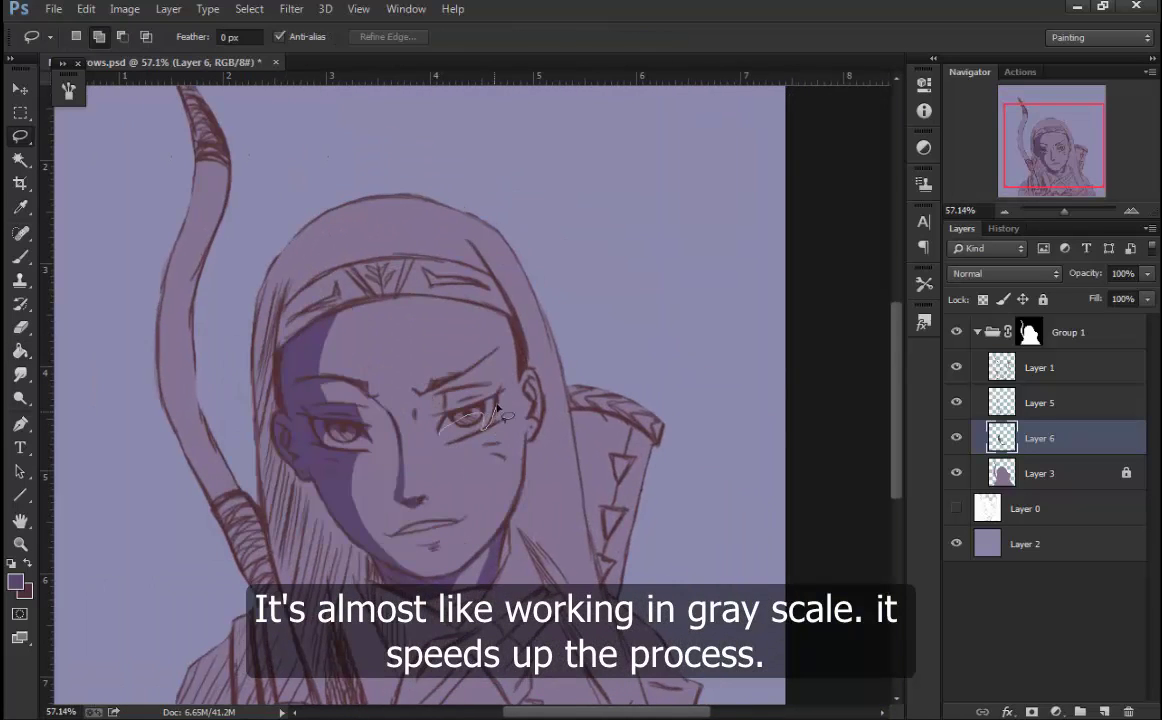
drag(497, 410, 440, 428)
key(g)
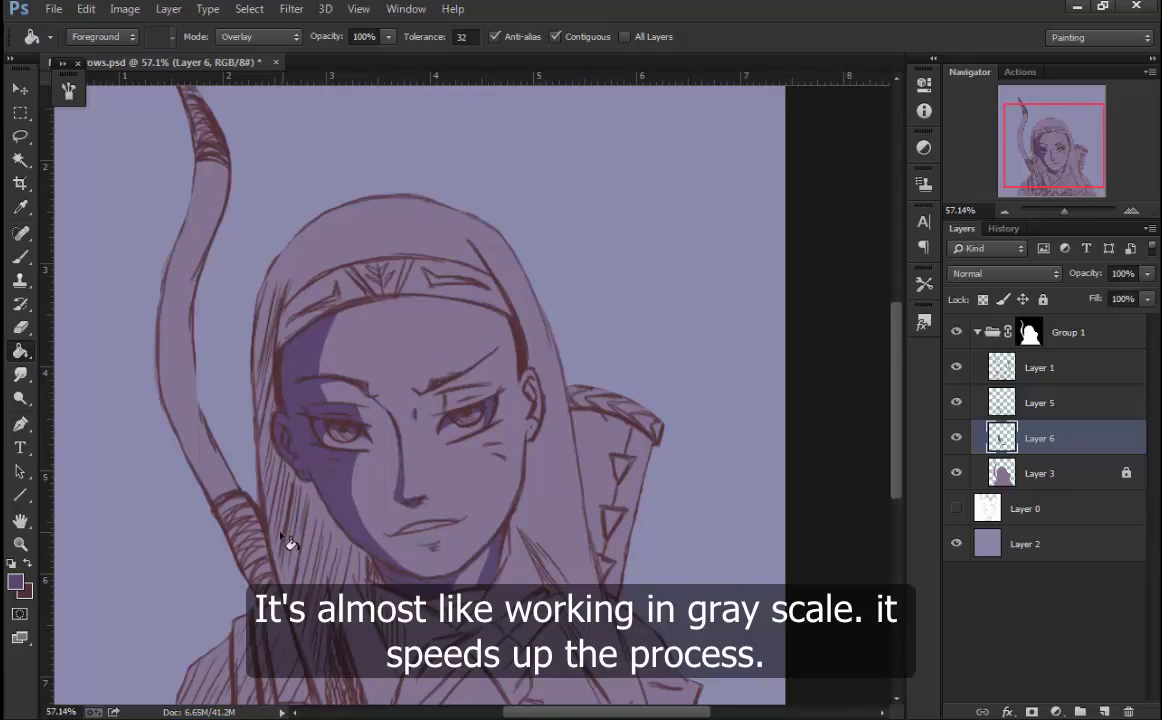
click(487, 390)
- Add dark shadow beside the eyebrow and two patches above the left eye
drag(490, 388, 485, 392)
key(g)
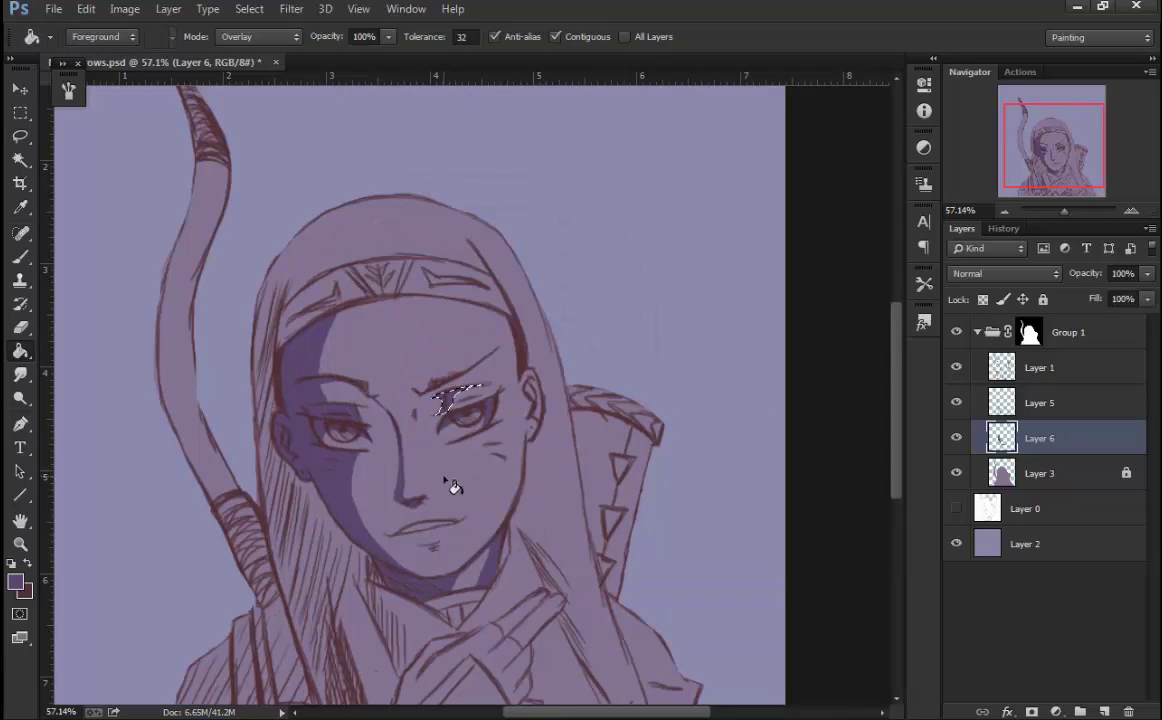
click(402, 277)
mouse_move(320, 407)
mouse_down()
mouse_move(357, 418)
mouse_move(351, 410)
mouse_up()
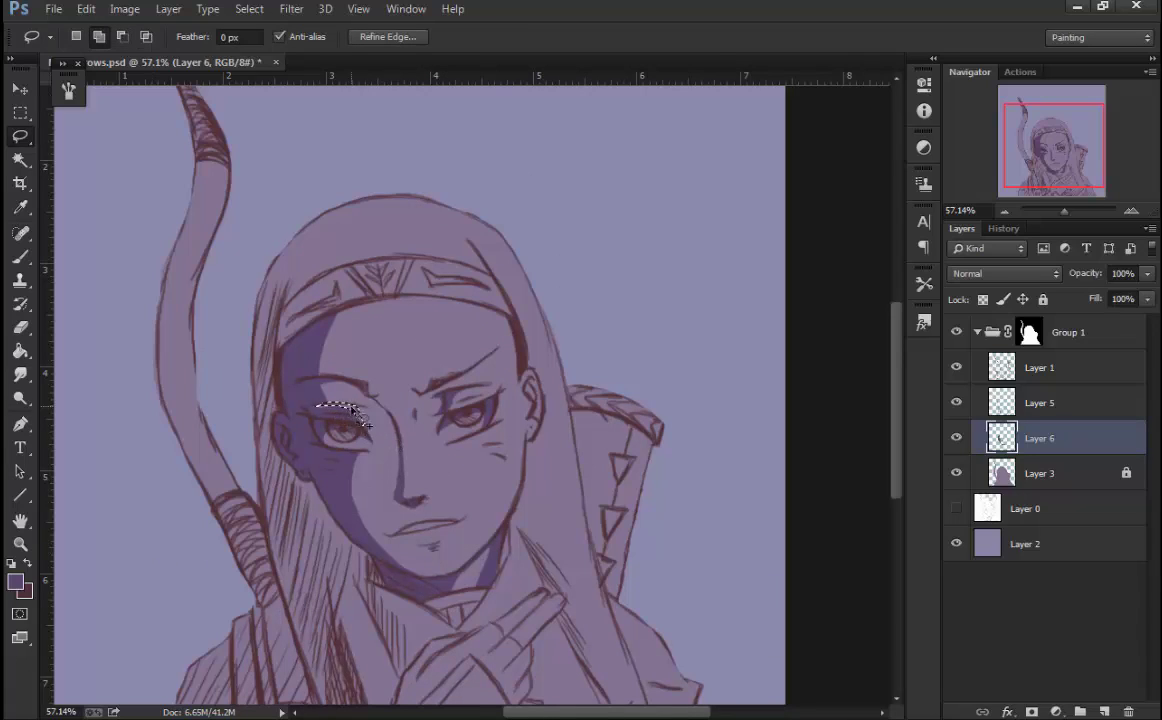
key(alt+BackSpace)
key(ctrl+d)
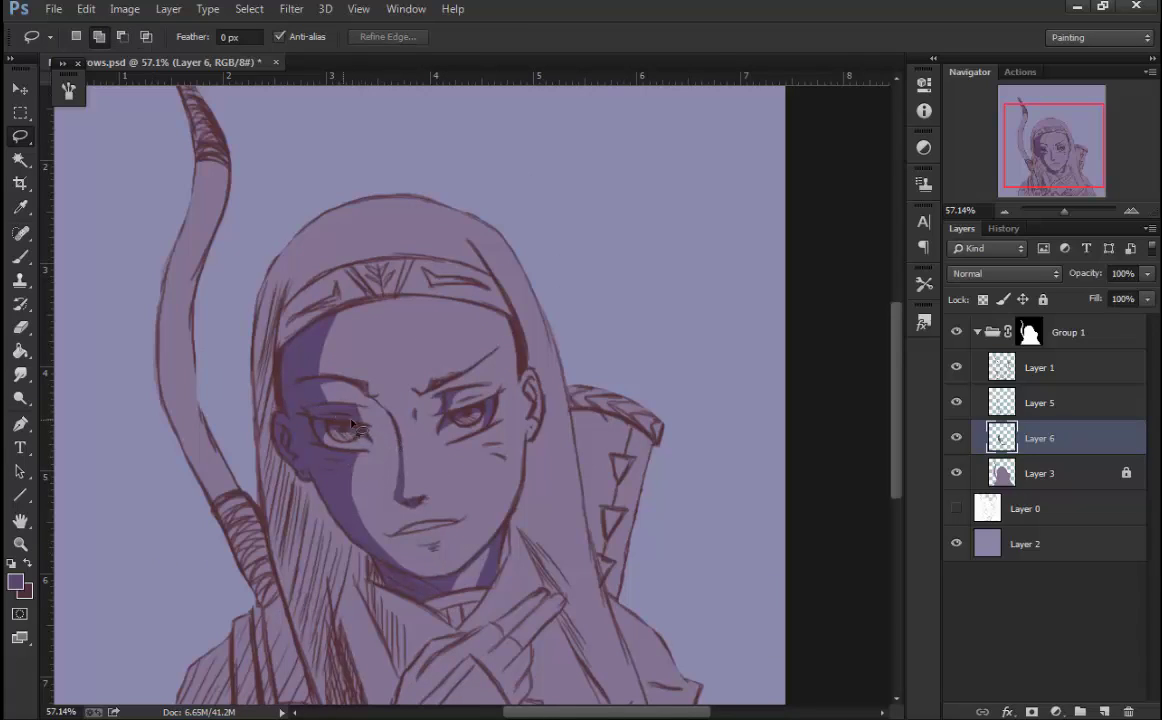
drag(315, 408, 366, 420)
key(alt+BackSpace)
key(ctrl+d)
- Outline two small shadow areas near the mouth
key(g)
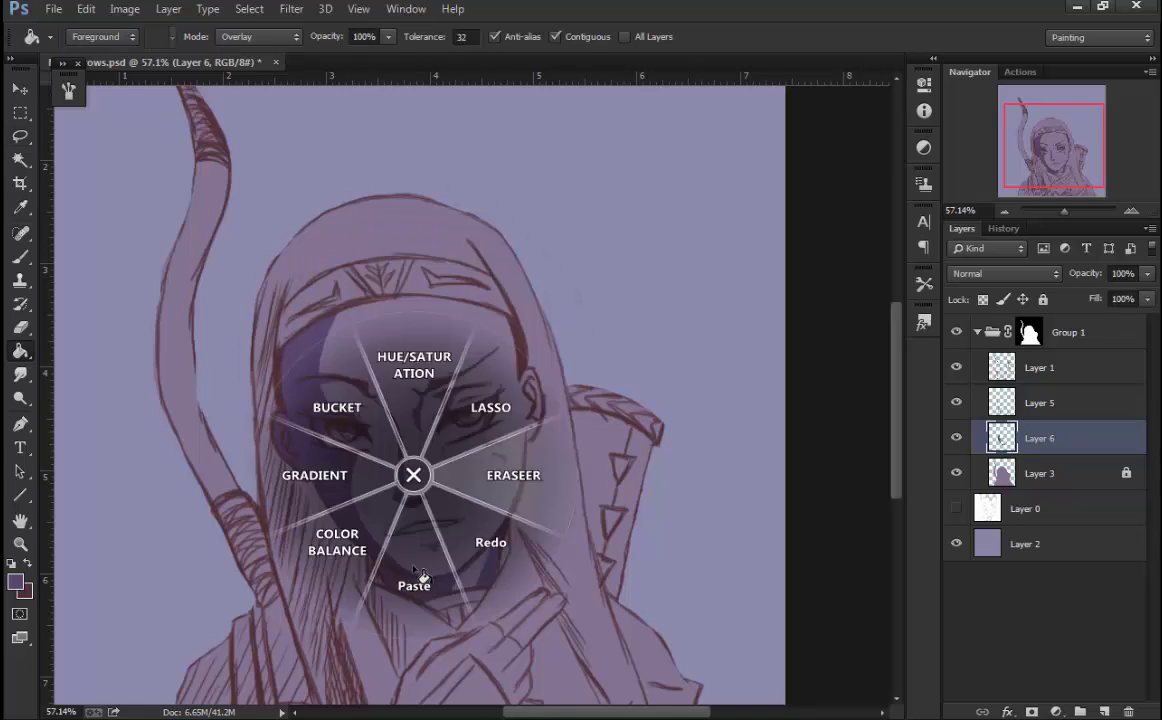
key(l)
drag(405, 538, 397, 543)
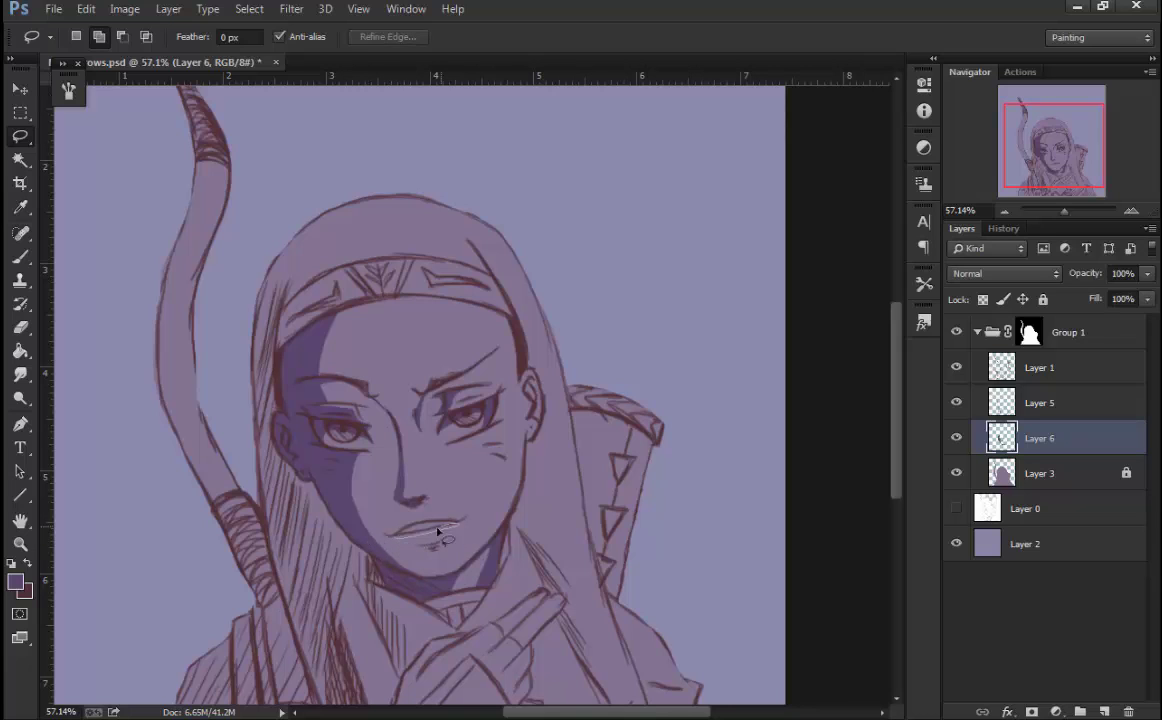
key(g)
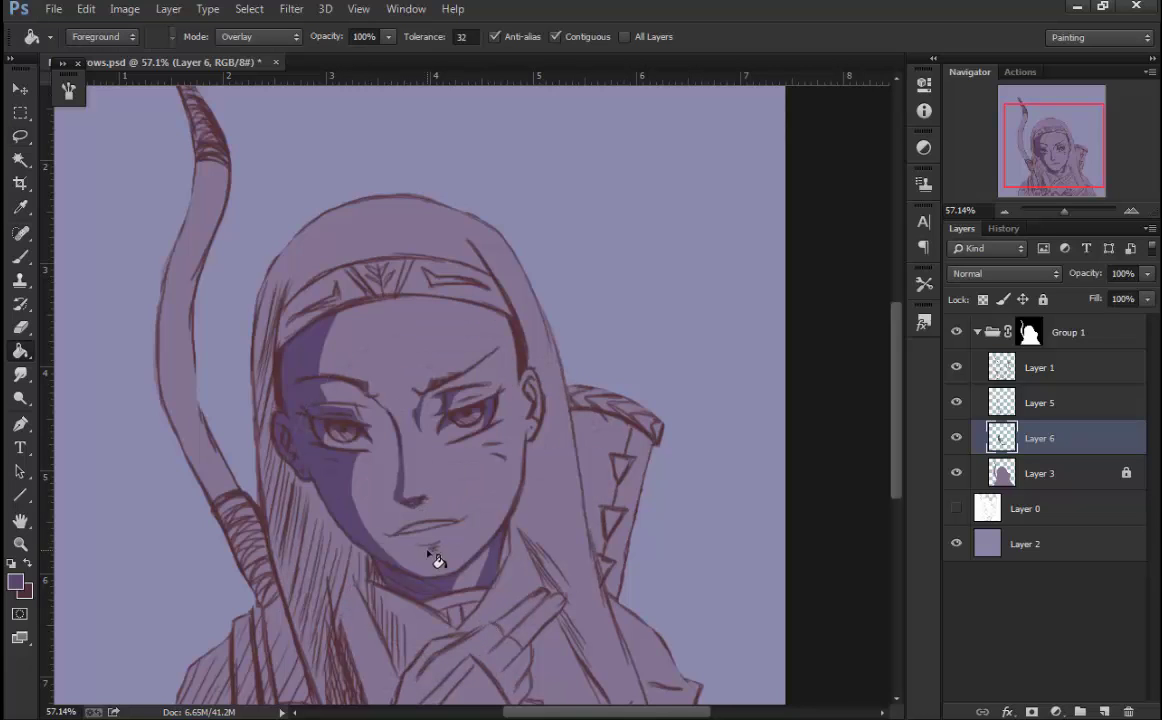
key(l)
drag(420, 545, 438, 548)
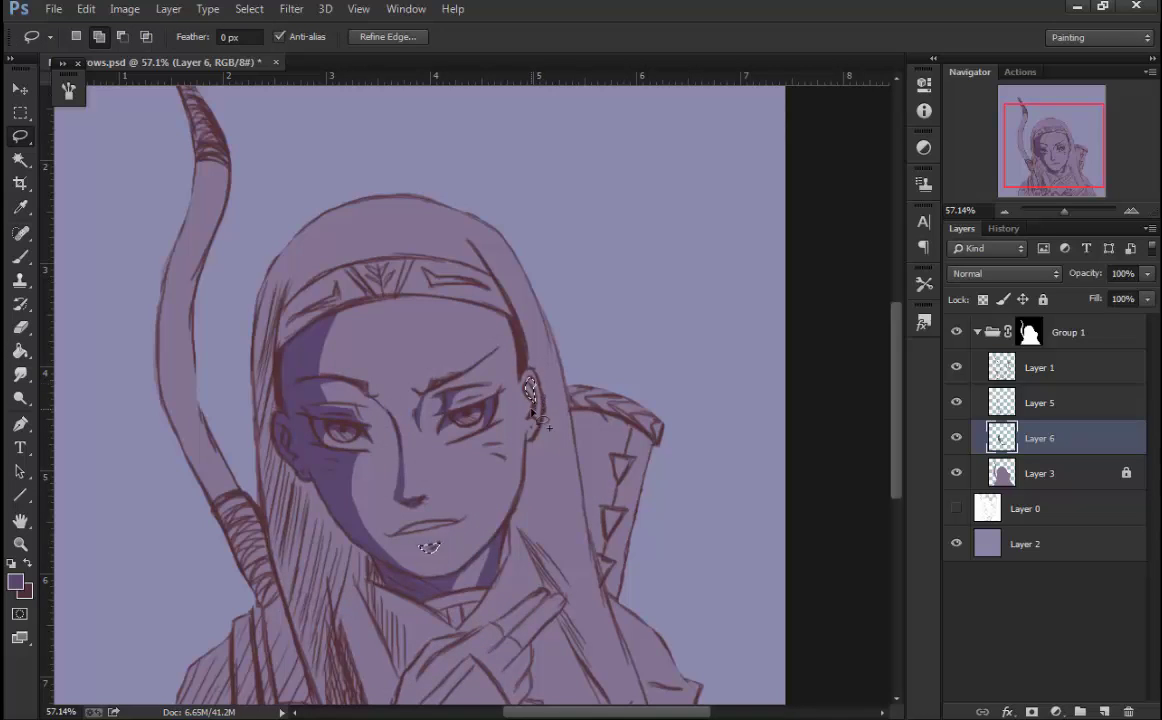
- Switch the canvas to a display mode without document tabs and return to the Lasso
middle_click(425, 498)
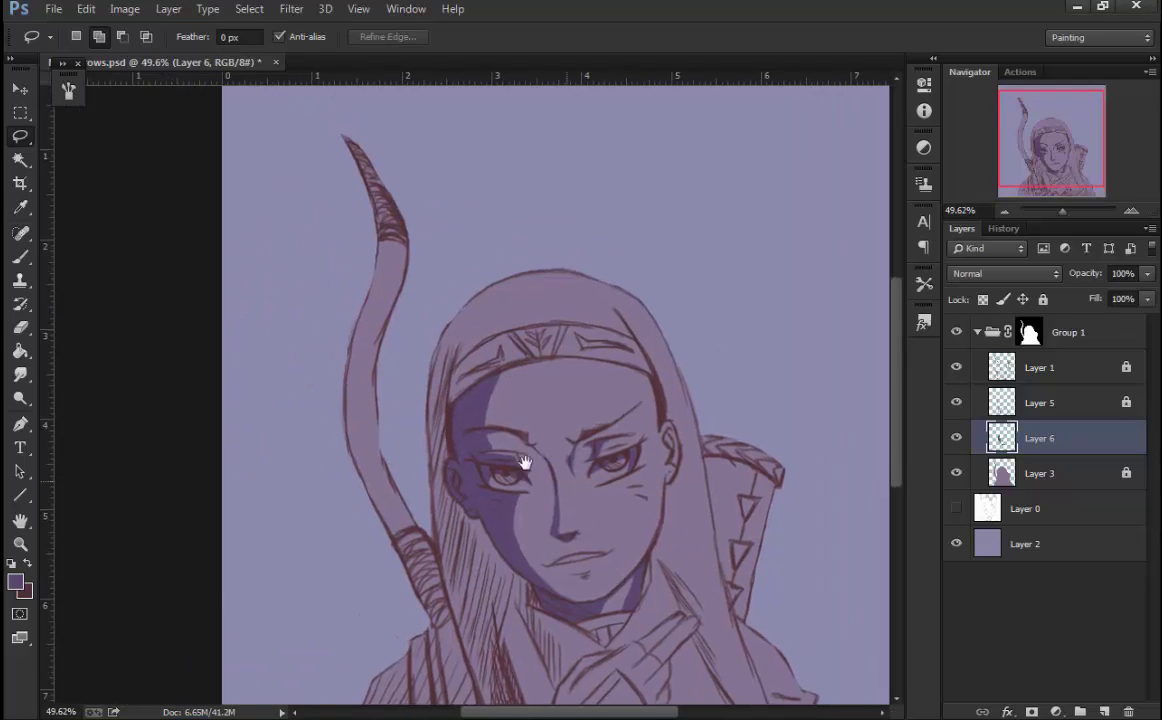
click(358, 8)
click(600, 270)
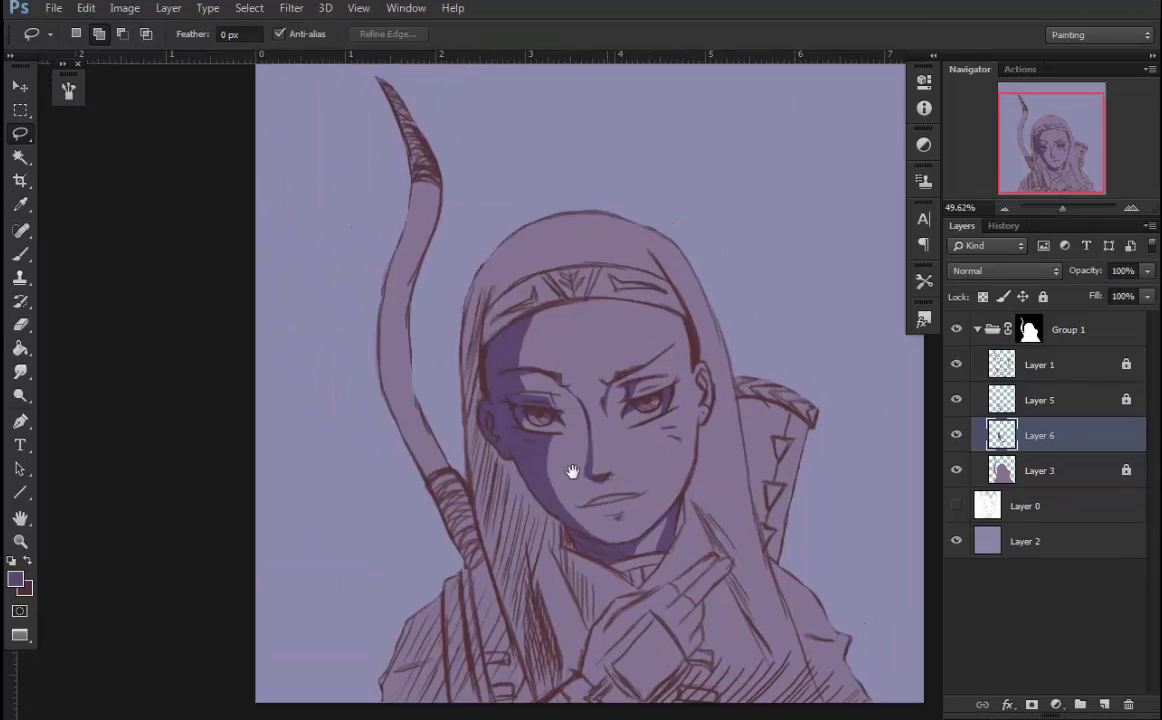
middle_click(415, 363)
scroll(447, 444, up, 3)
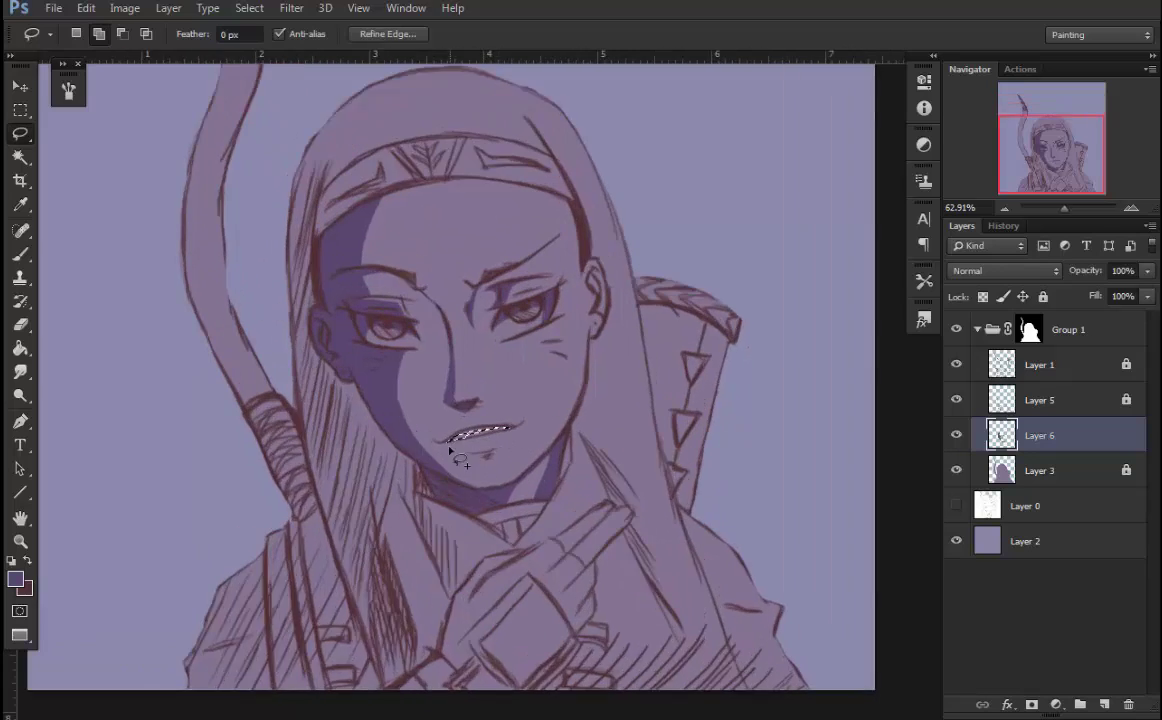
key(g)
middle_click(480, 402)
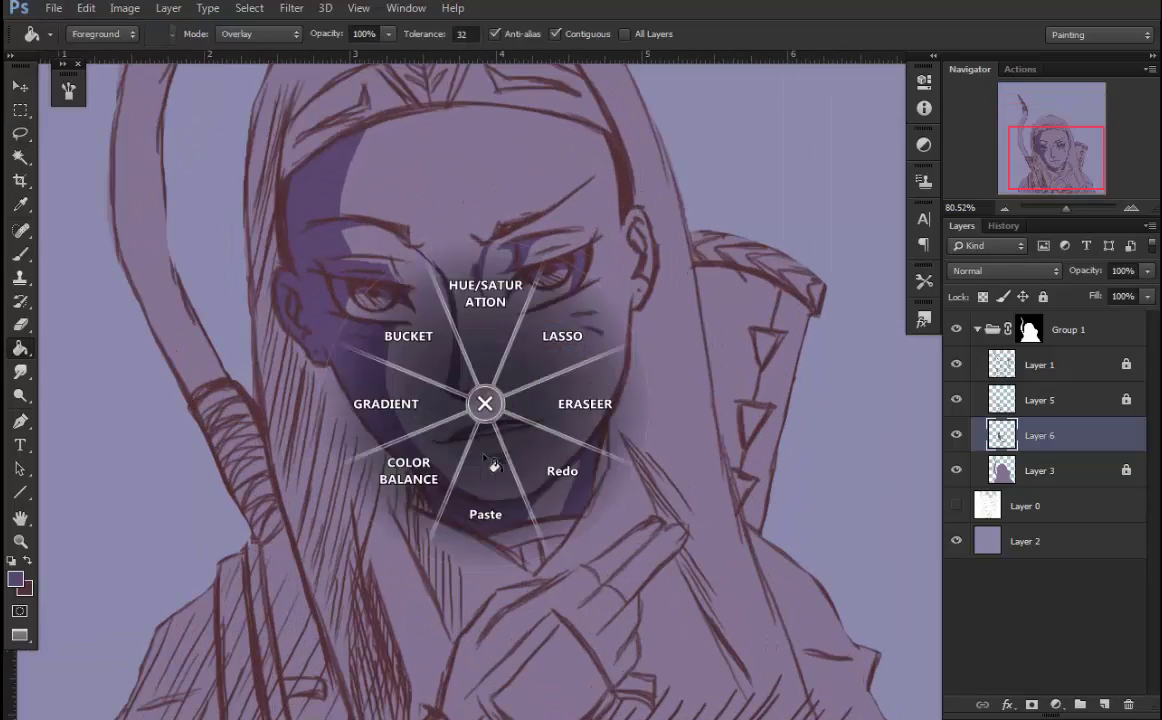
click(552, 262)
- Select and fill a small shadow below the mouth
drag(480, 458, 510, 460)
middle_click(450, 425)
click(375, 355)
scroll(515, 470, down, 2)
key(l)
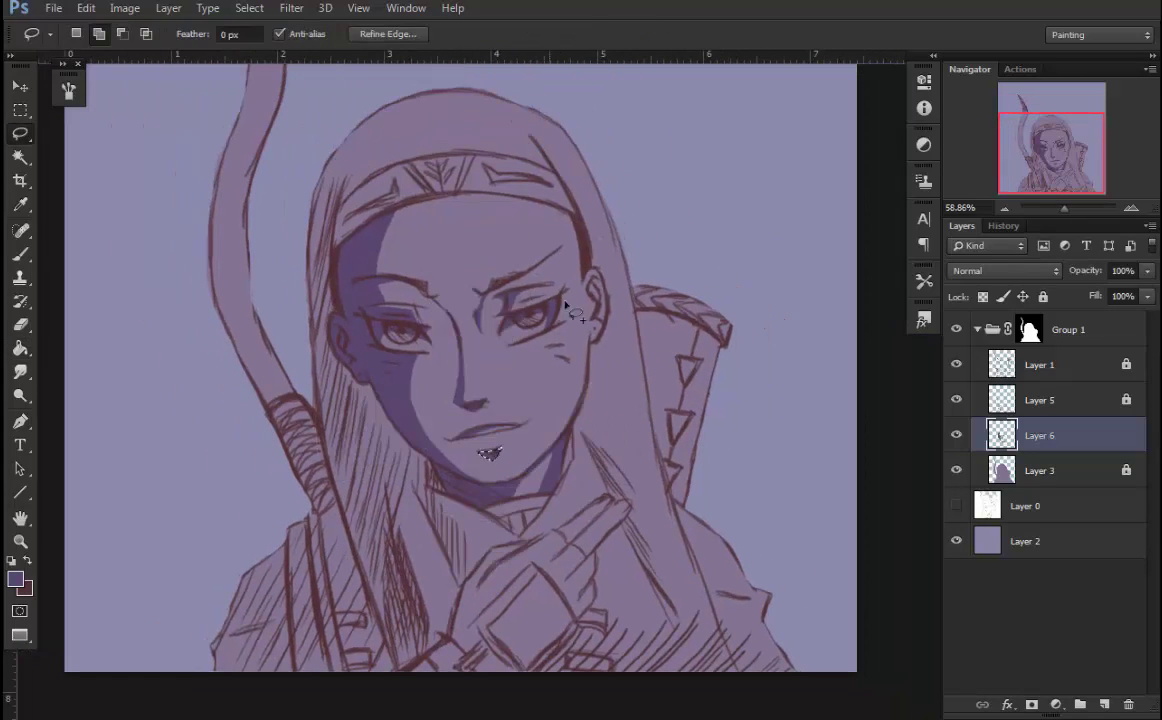
middle_click(597, 282)
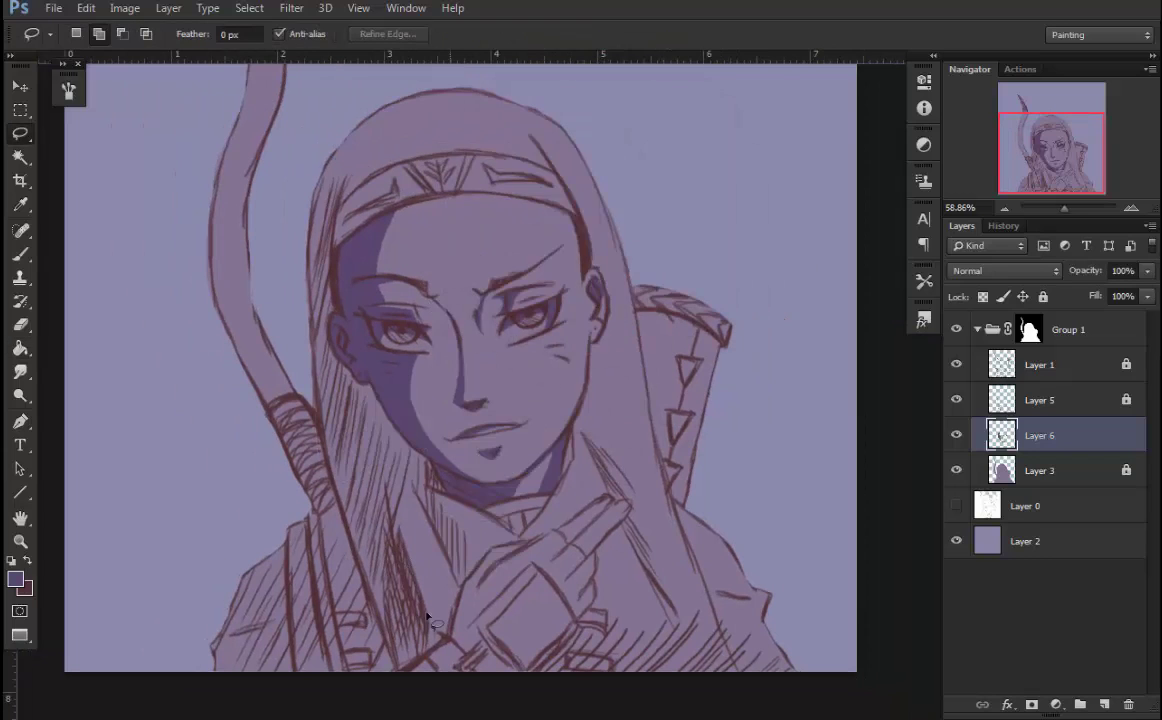
scroll(430, 160, up, 1)
- Lasso a shadow area down the left side of the hair to the bottom edge
scroll(408, 148, down, 3)
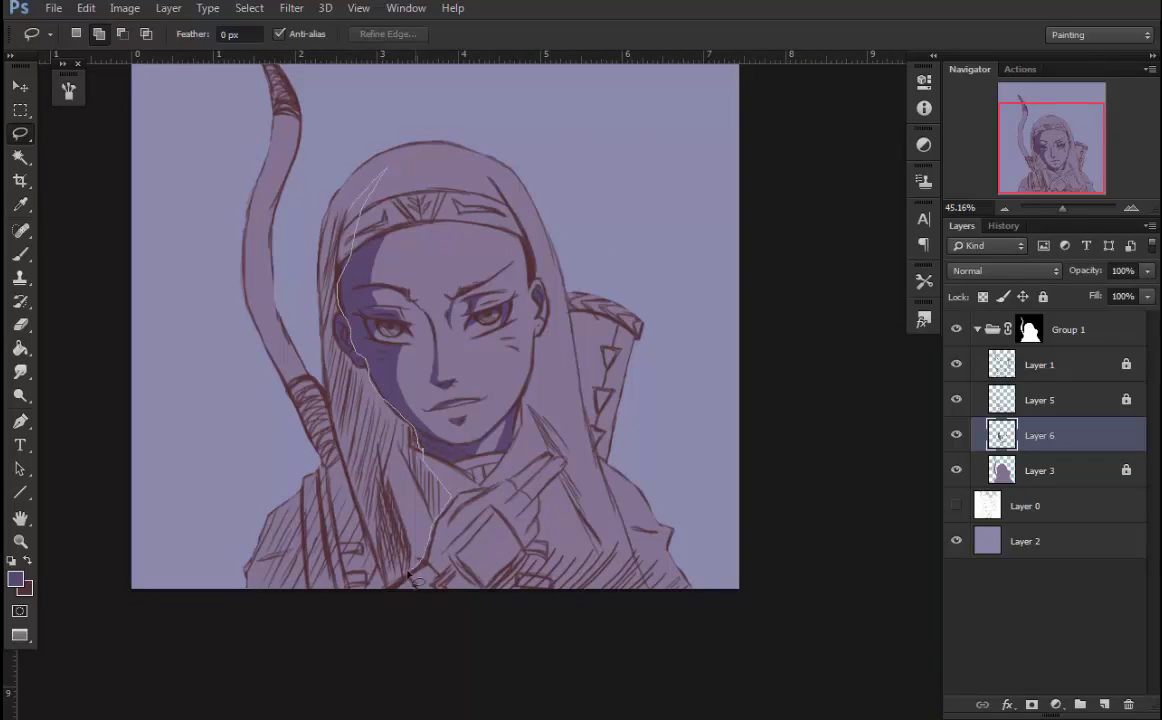
drag(408, 575, 336, 428)
mouse_move(323, 212)
mouse_down()
mouse_move(335, 440)
mouse_move(408, 597)
mouse_up()
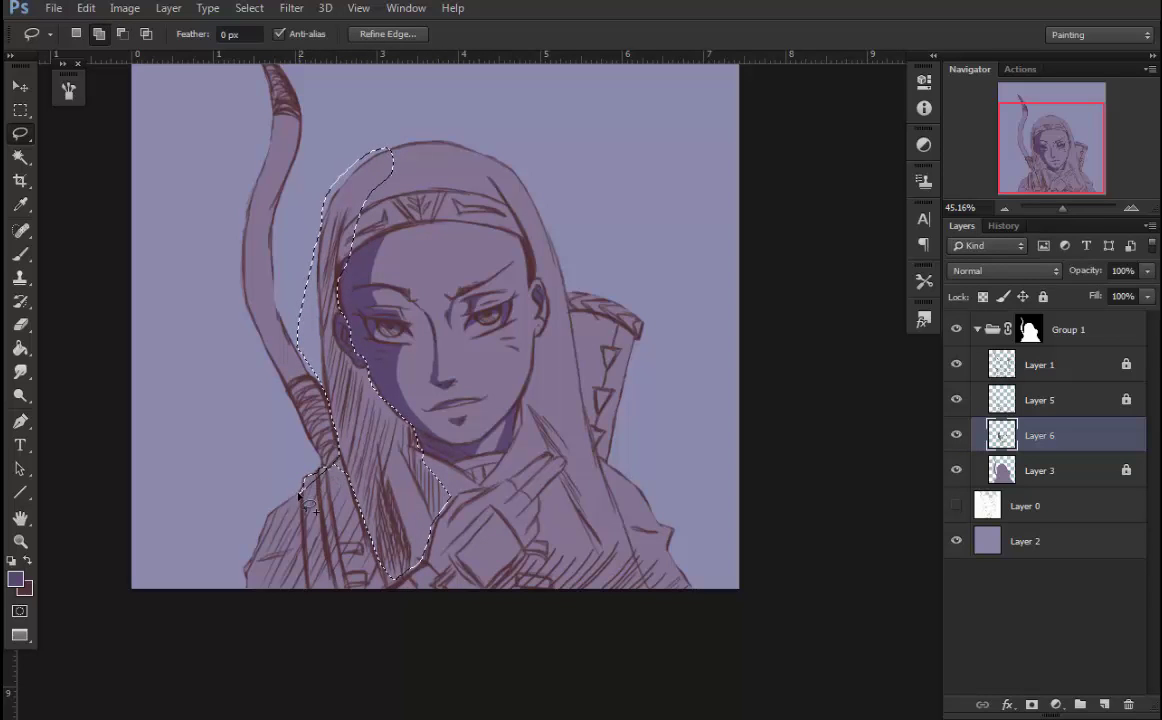
mouse_move(455, 500)
mouse_down()
mouse_move(390, 410)
mouse_move(402, 430)
mouse_up()
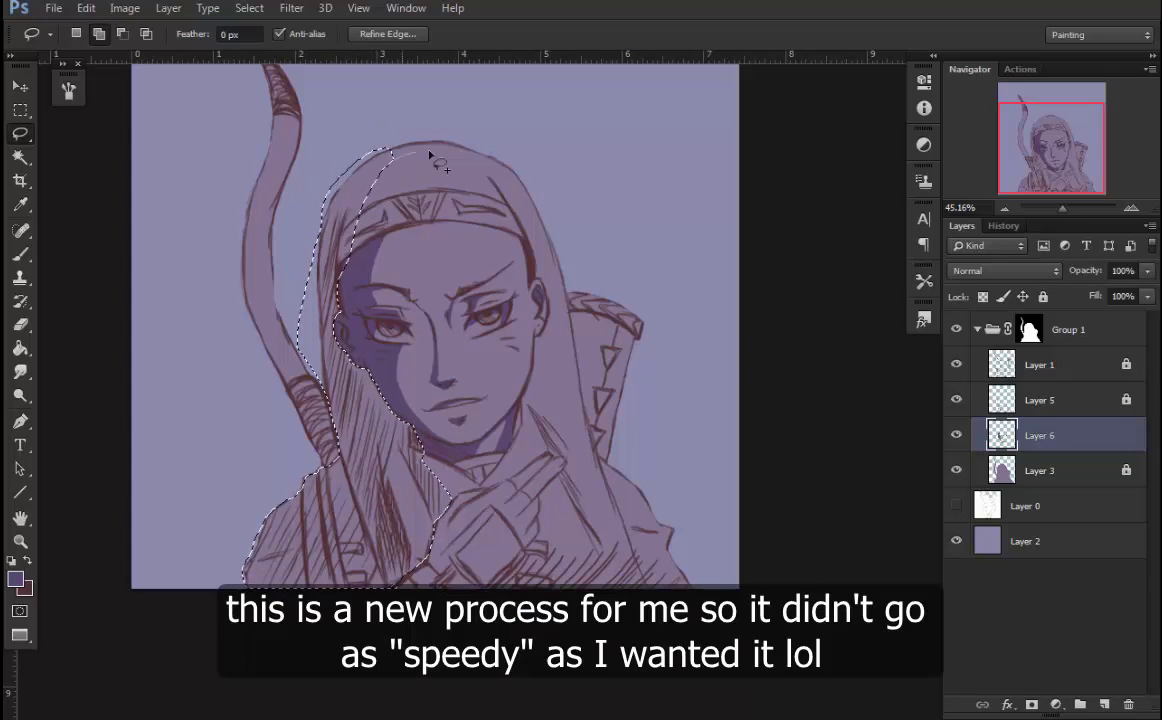
- Add the hood's top and right edge, then fill the selection dark purple and deselect
drag(352, 162, 345, 165)
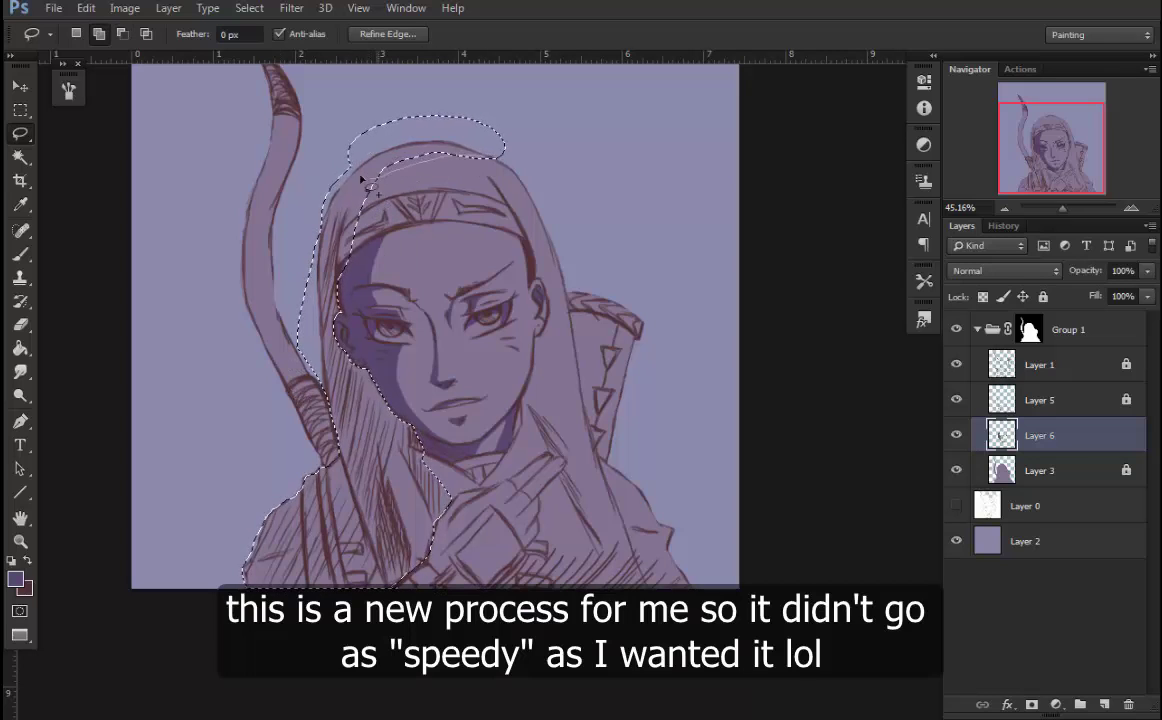
drag(478, 178, 550, 450)
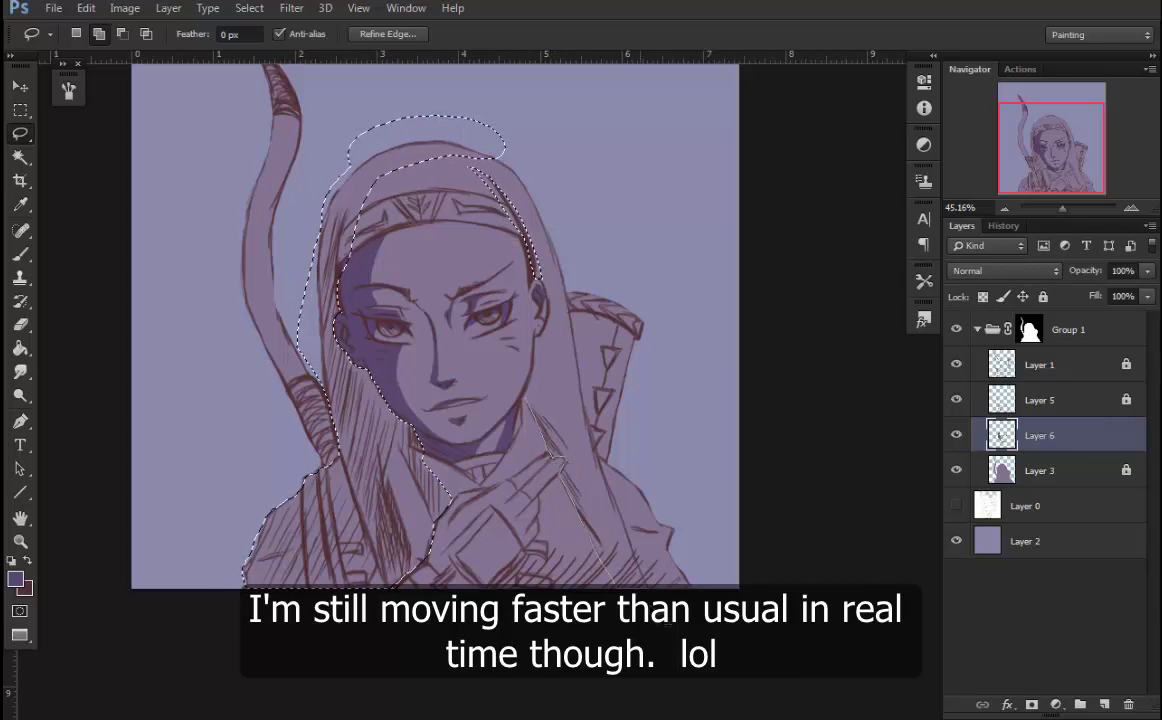
drag(645, 540, 700, 585)
key(g)
click(425, 577)
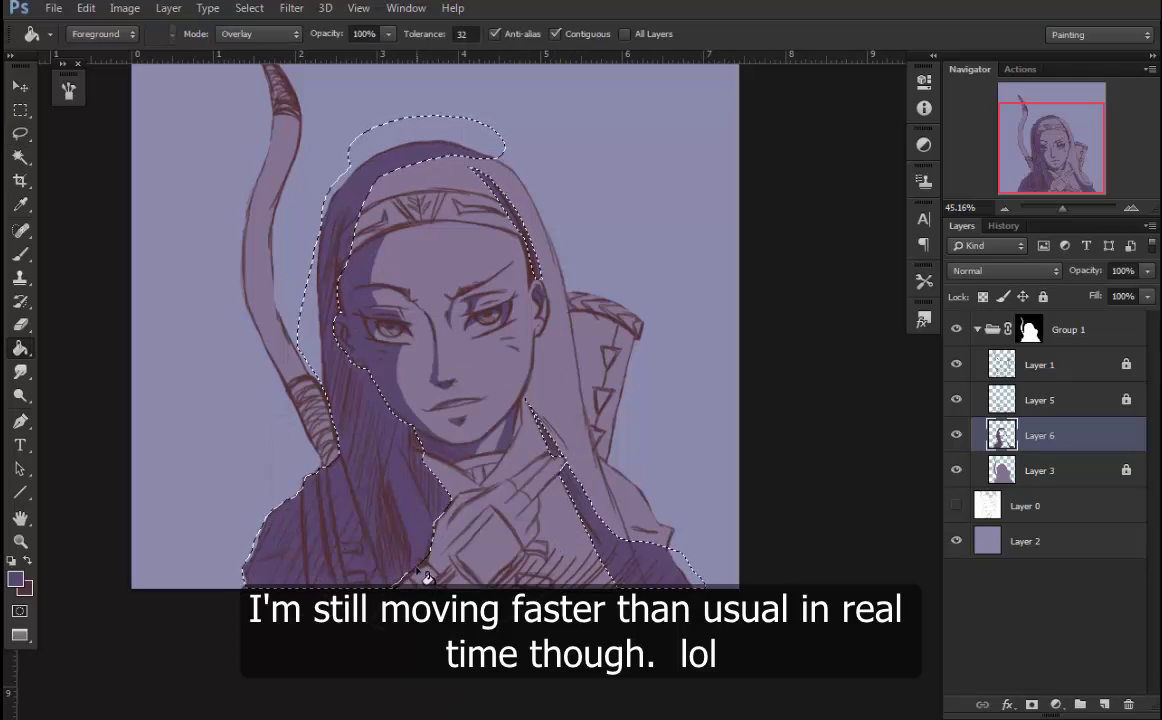
key(ctrl+d)
key(l)
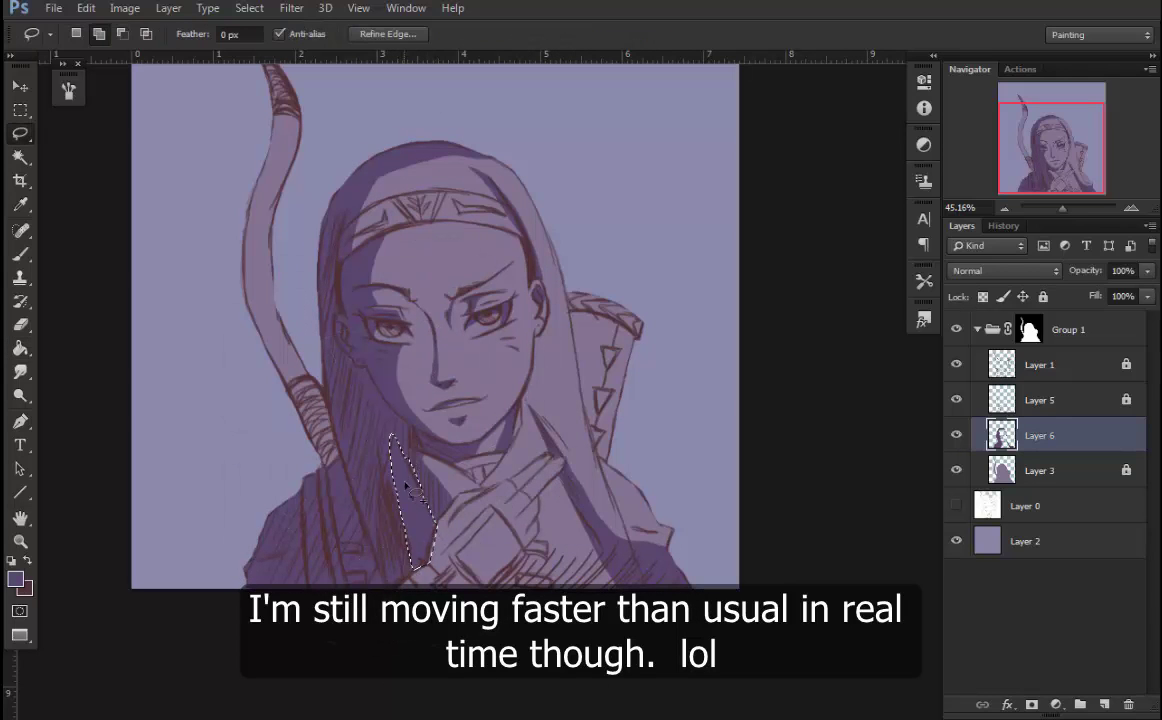
- Lasso shadow areas by the chin, along the hair strap and clothing bottom, and fill them dark purple
drag(410, 567, 352, 577)
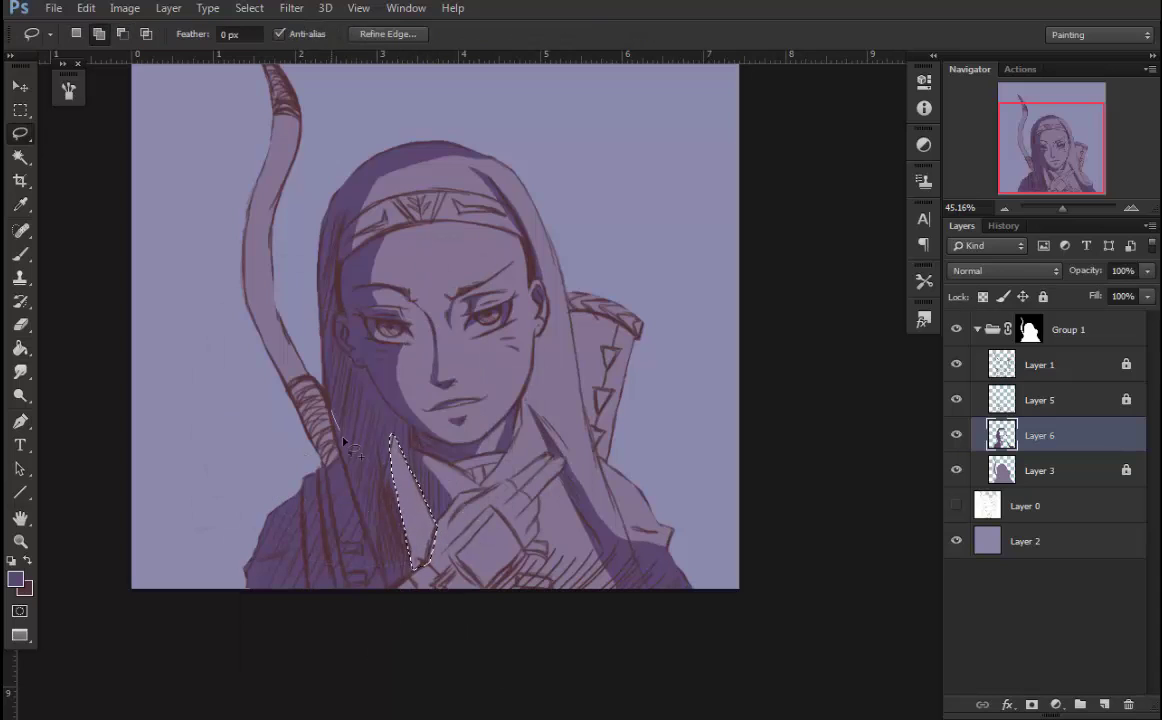
drag(354, 500, 347, 460)
click(393, 648)
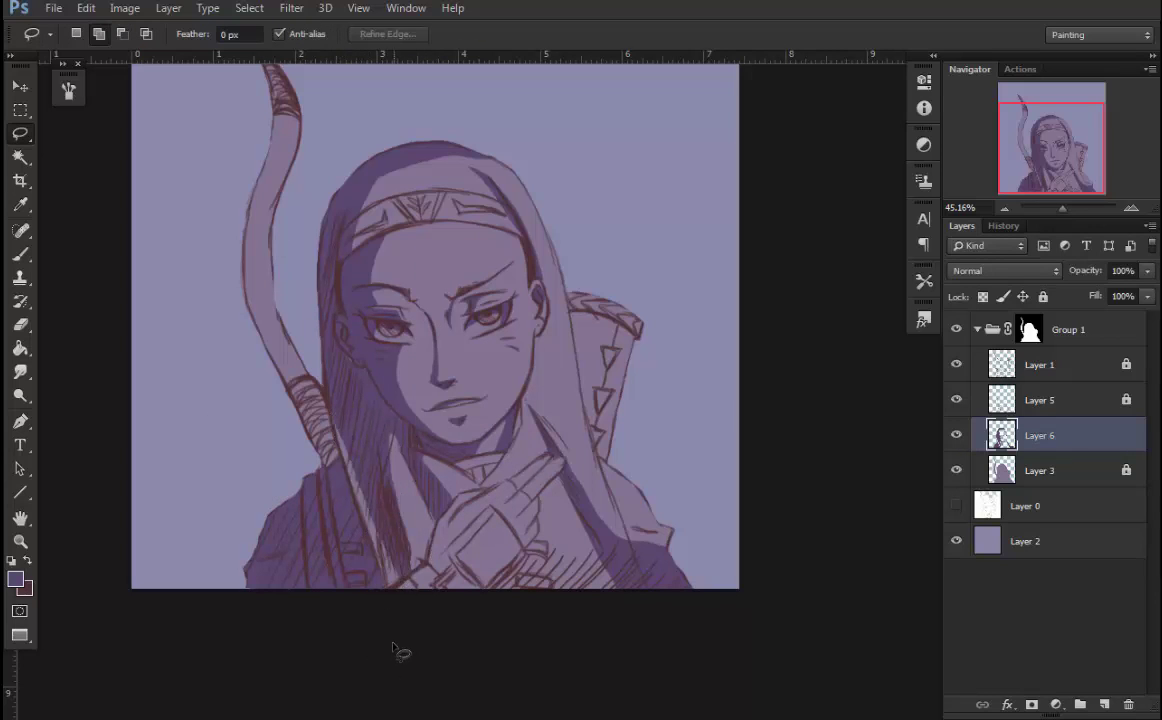
drag(530, 557, 660, 612)
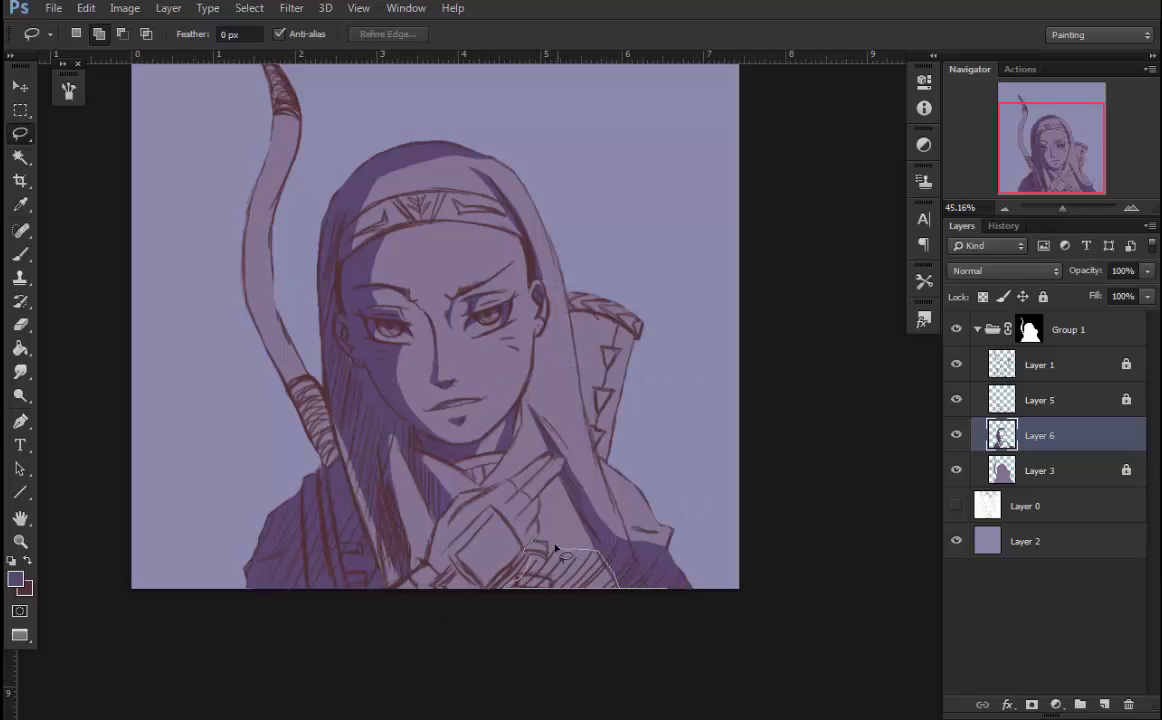
drag(555, 548, 528, 552)
drag(407, 540, 400, 545)
key(g)
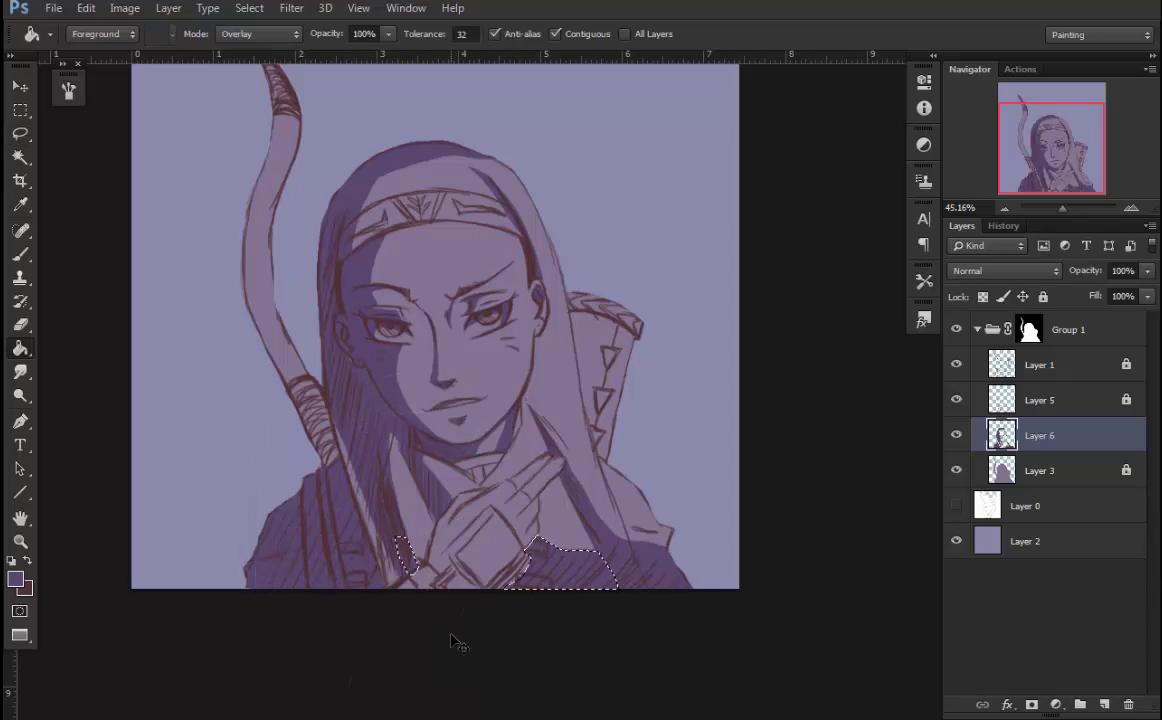
key(l)
click(486, 524)
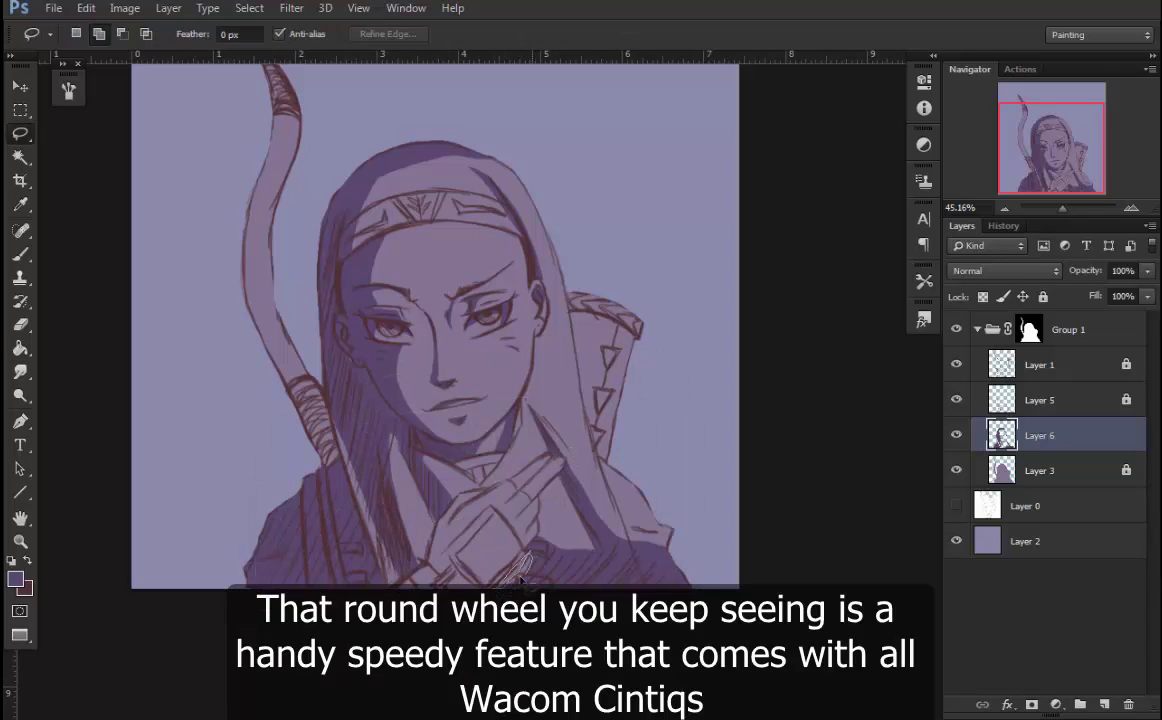
- Shade the raised hand's fingers with the dark purple tone and deselect
key(g)
key(l)
key(g)
key(l)
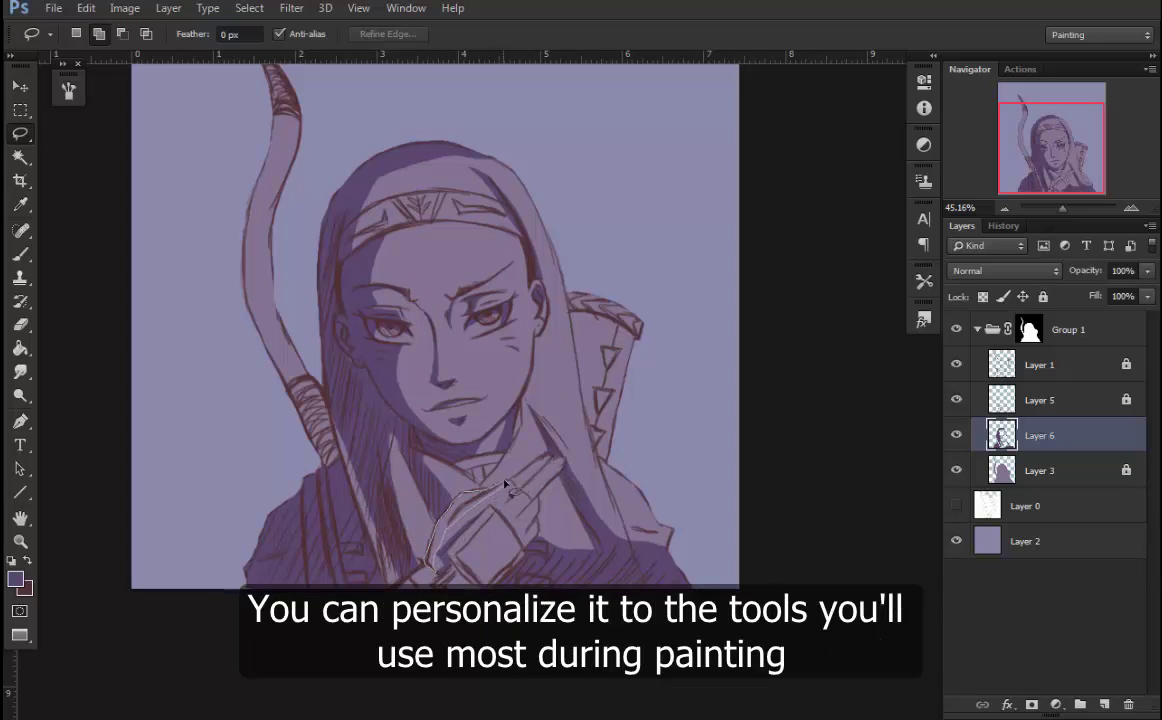
drag(507, 485, 430, 562)
key(g)
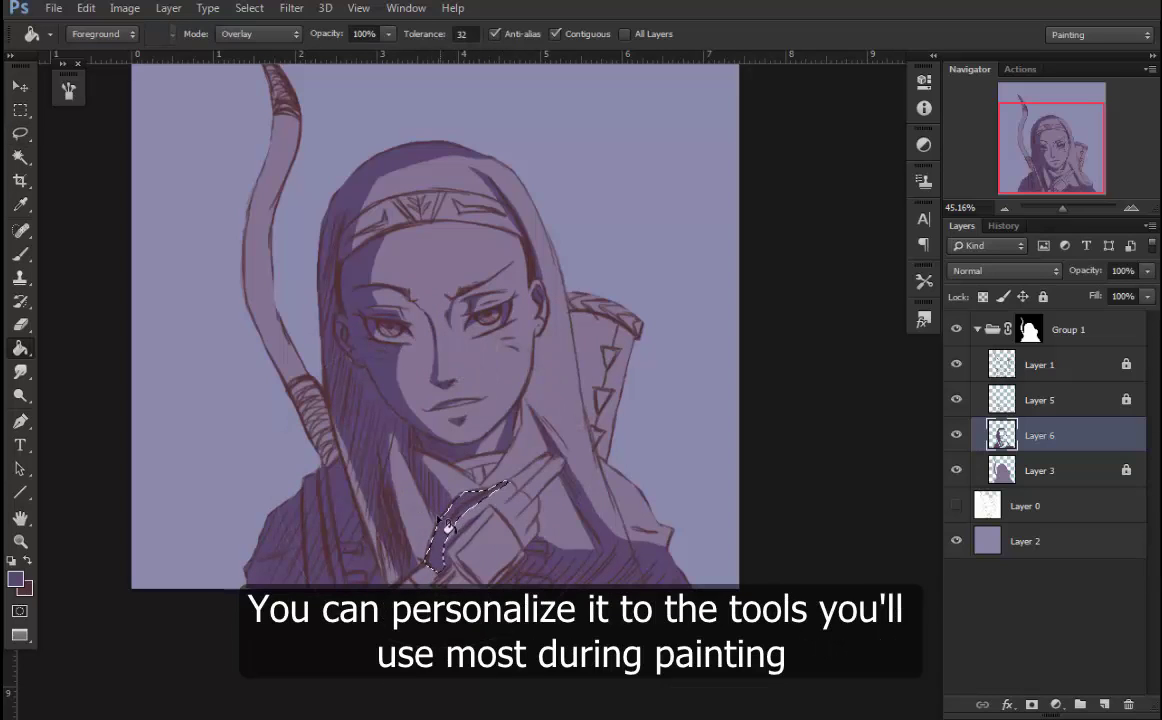
click(447, 527)
key(ctrl+d)
key(l)
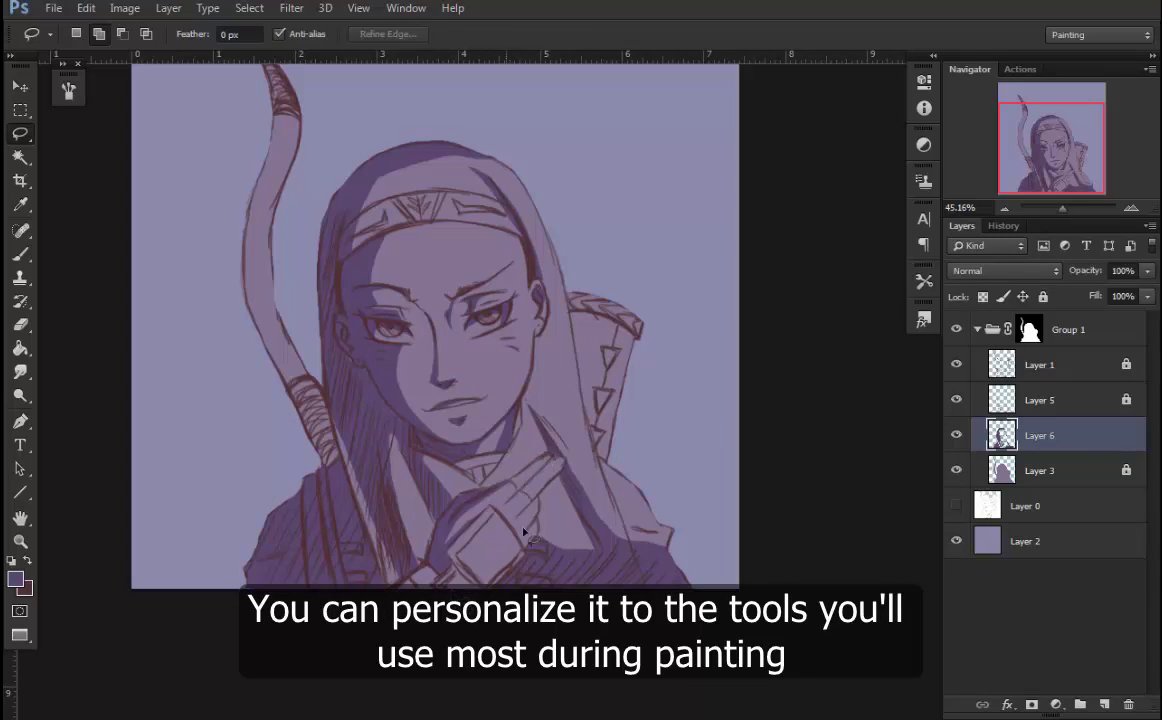
- Outline further small shadow areas beside the hand, discarding unwanted selections
drag(551, 464, 545, 500)
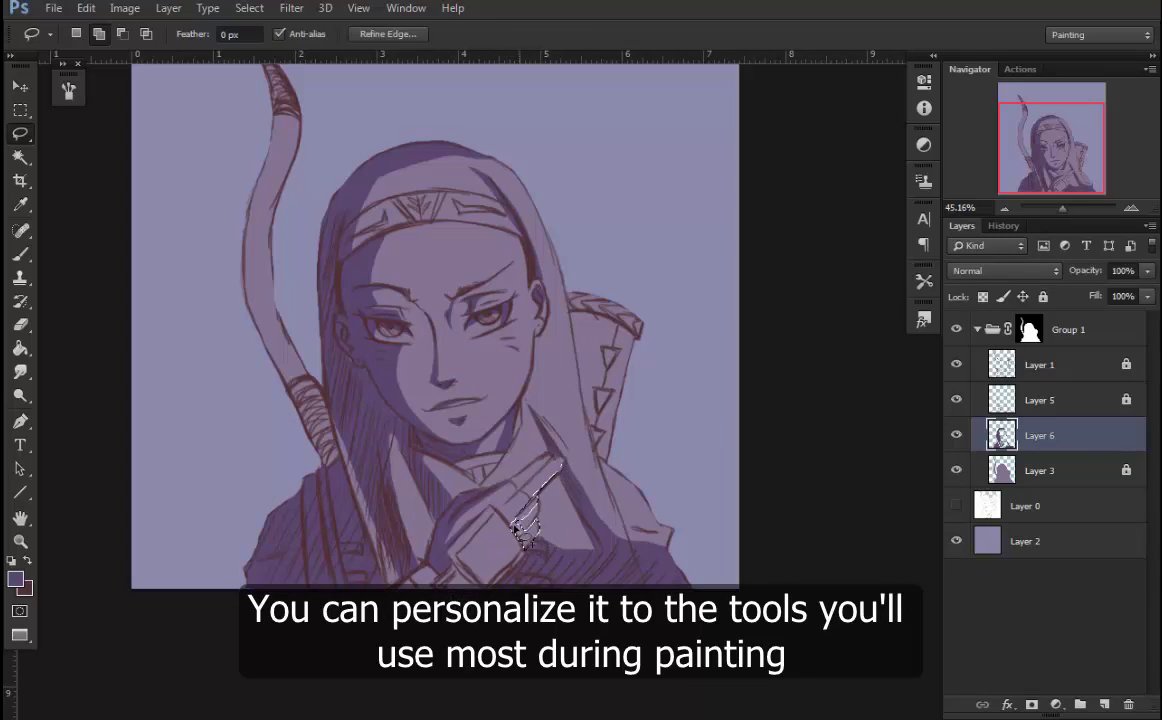
key(ctrl+d)
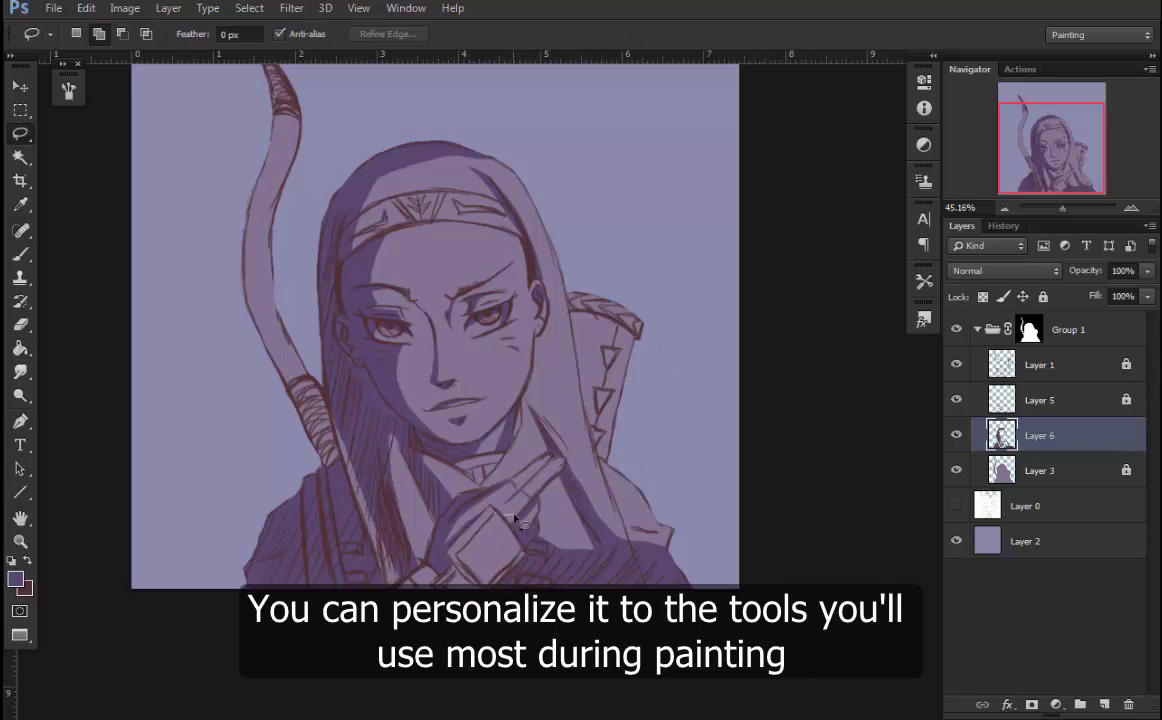
key(g)
middle_click(410, 545)
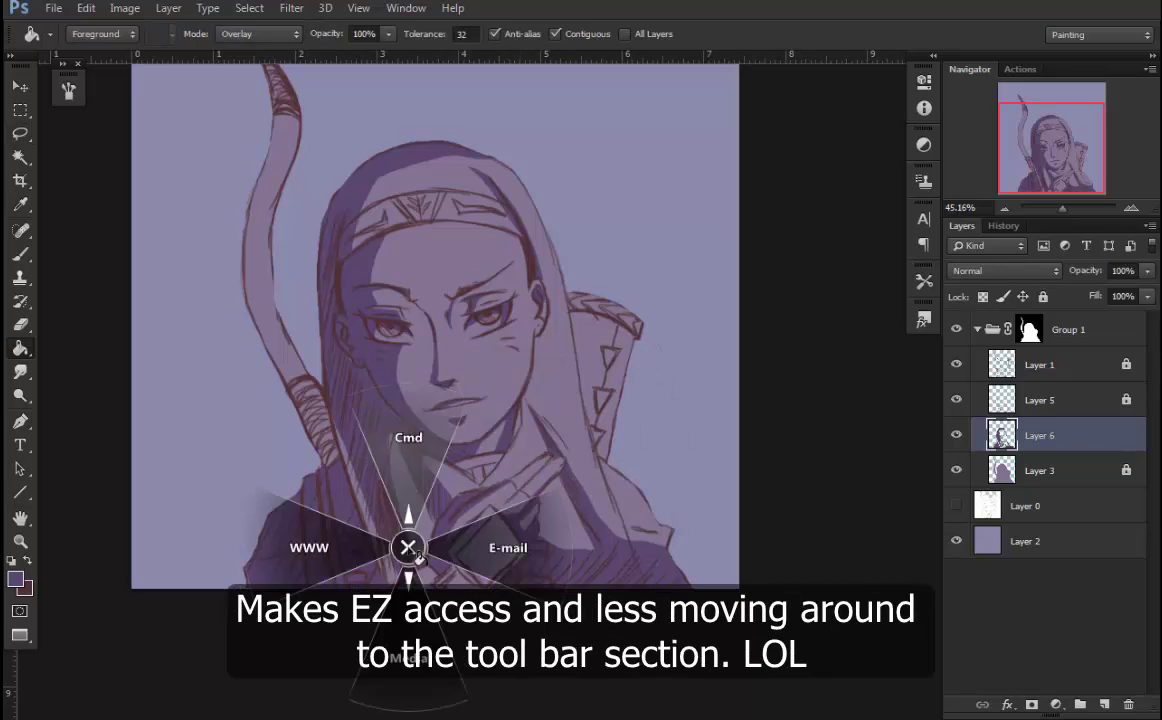
drag(447, 515, 440, 548)
key(g)
key(l)
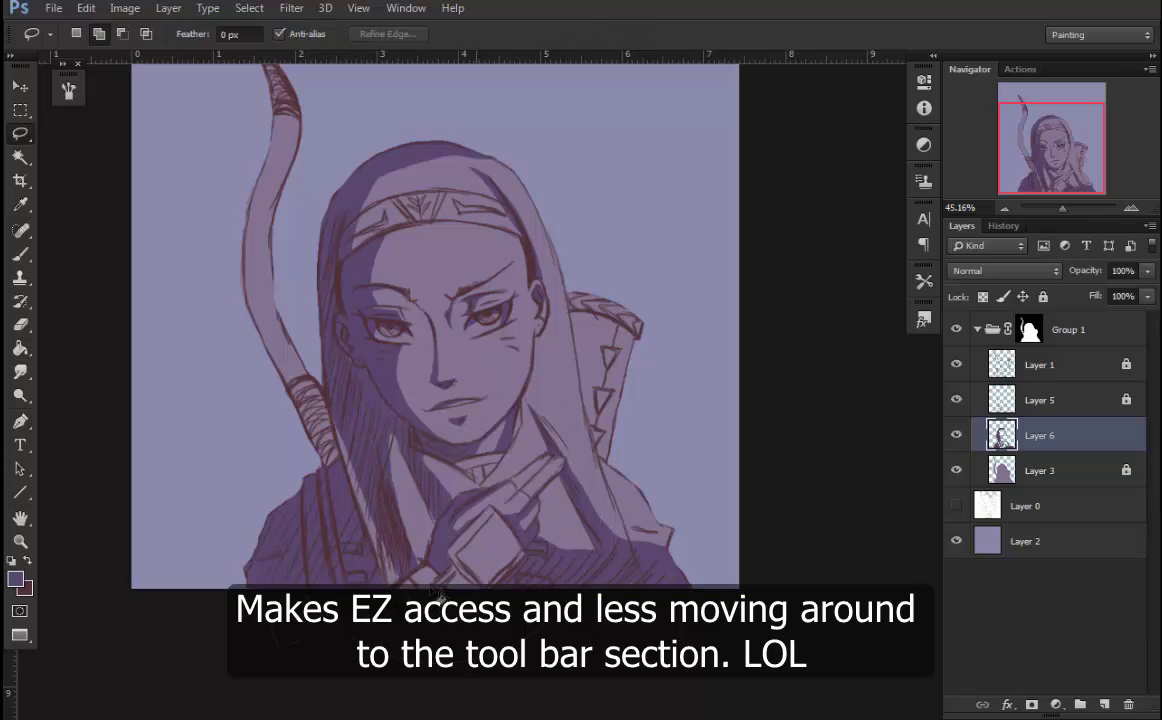
- Select the box held at the hand, fill it dark purple and deselect
drag(420, 566, 430, 574)
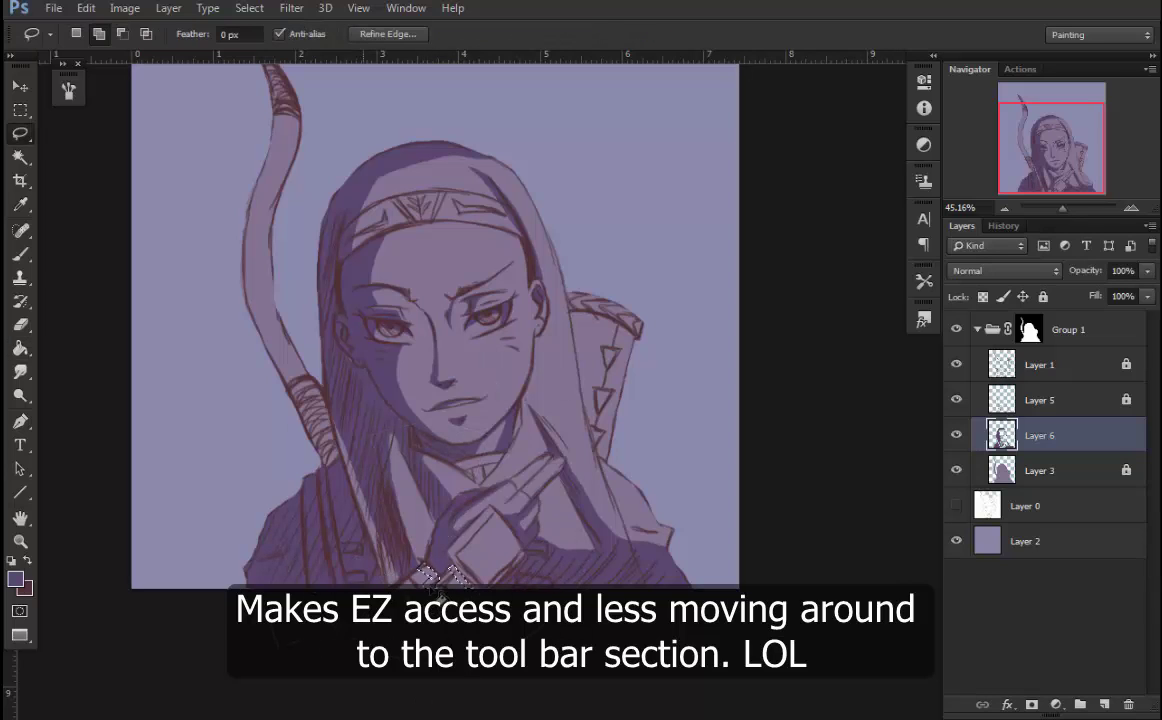
key(g)
key(l)
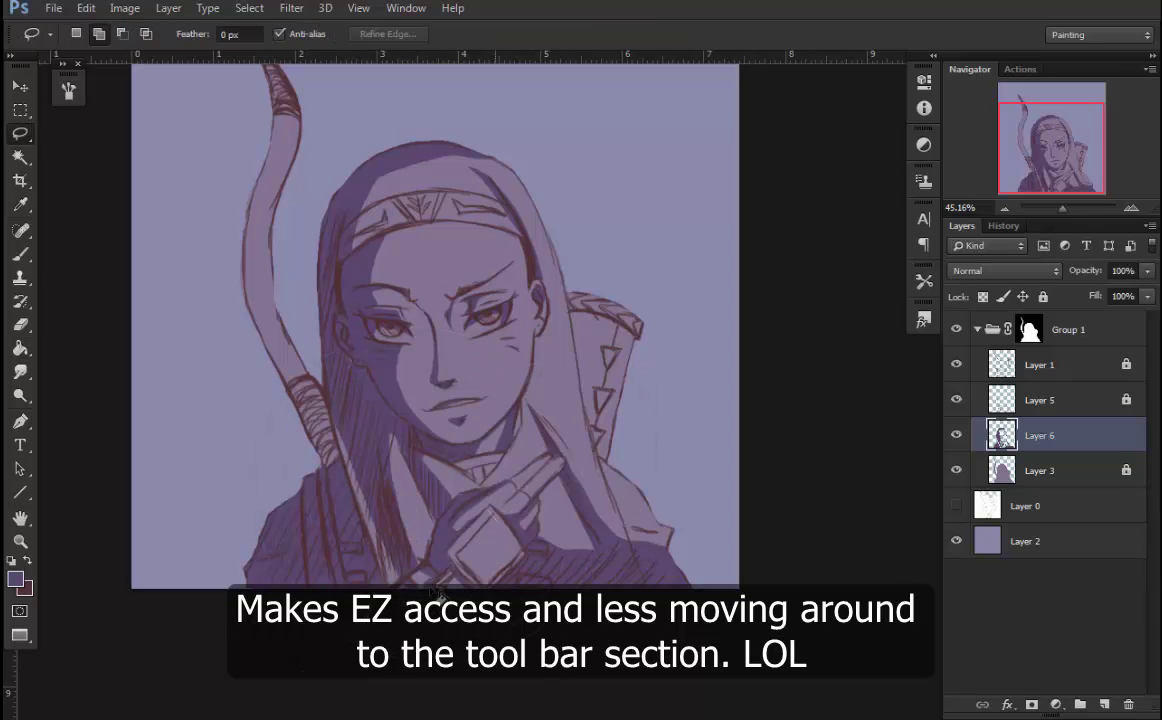
drag(460, 480, 440, 588)
drag(480, 505, 485, 585)
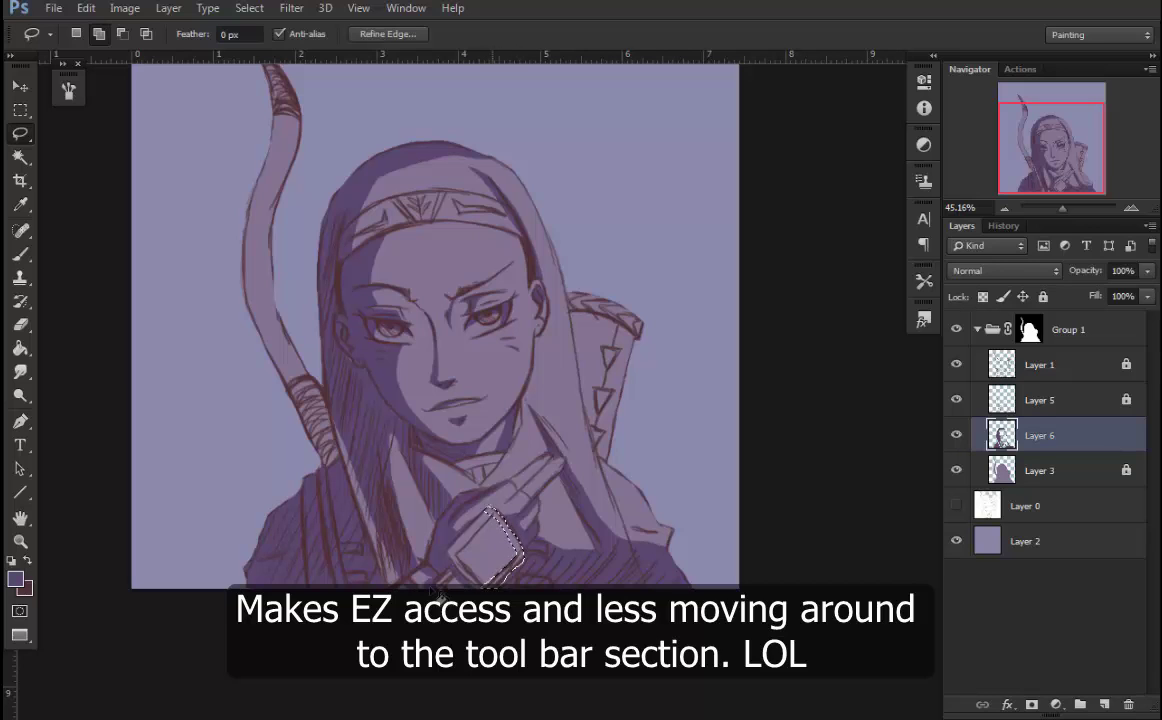
key(g)
key(ctrl+d)
- Lasso the whole bow, fill it with the dark purple shadow colour and deselect
key(l)
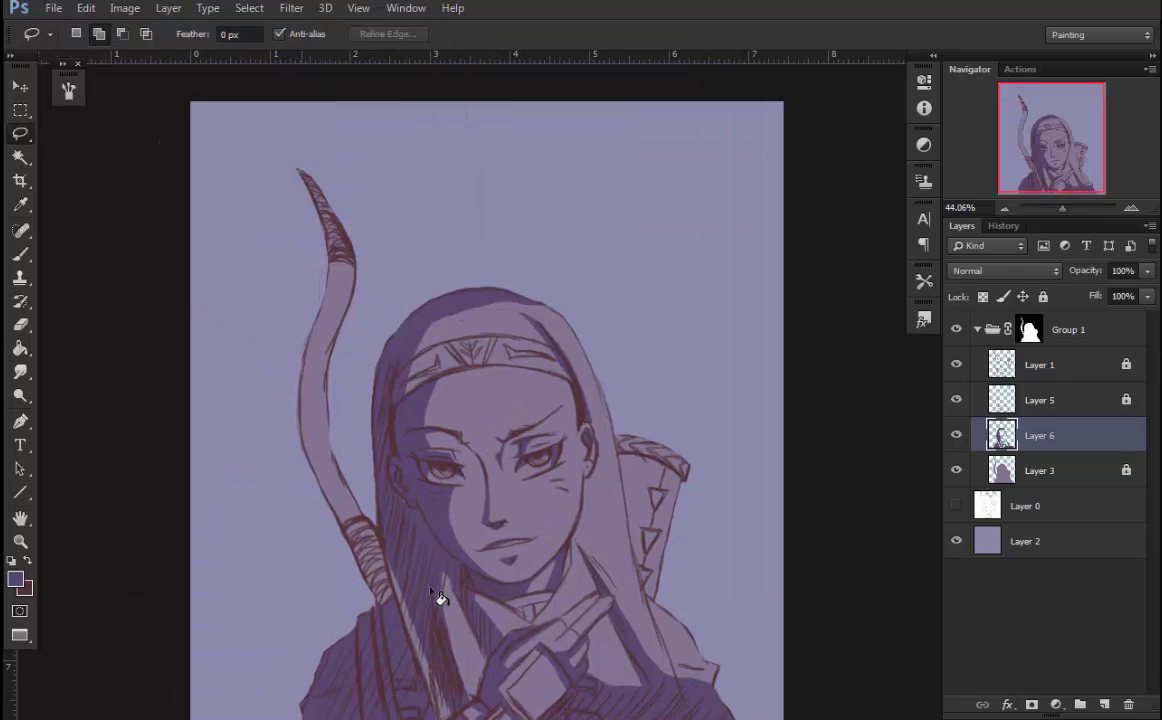
drag(385, 600, 295, 165)
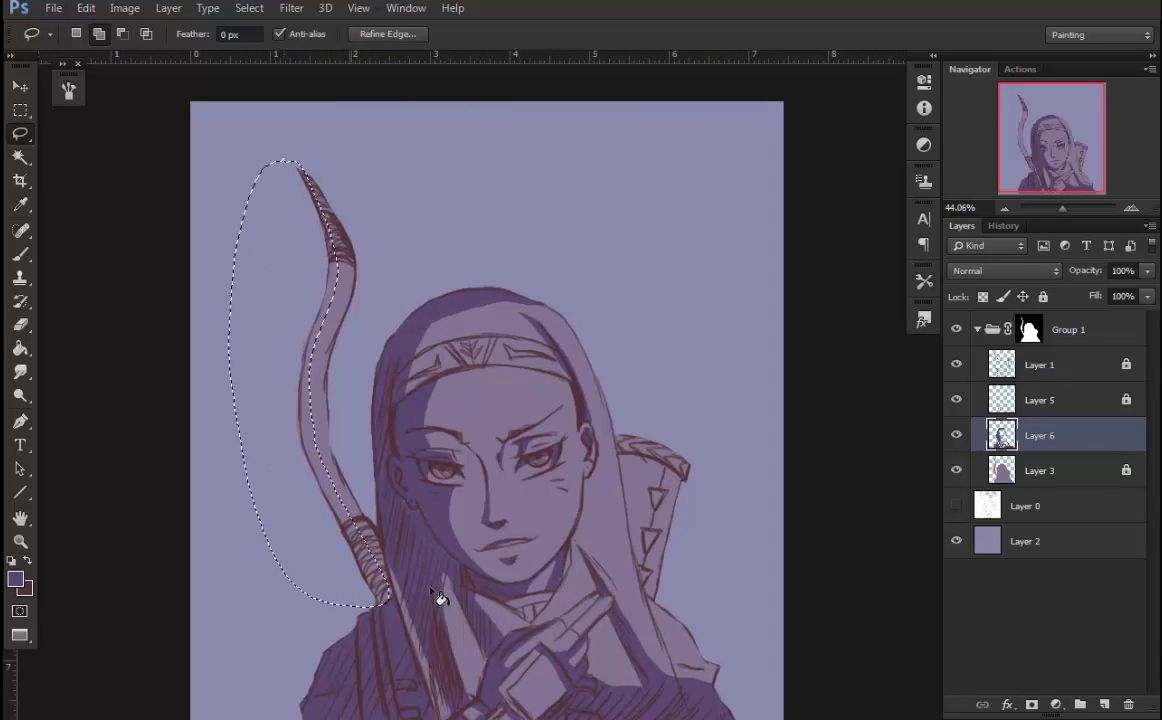
key(g)
key(alt+BackSpace)
key(ctrl+d)
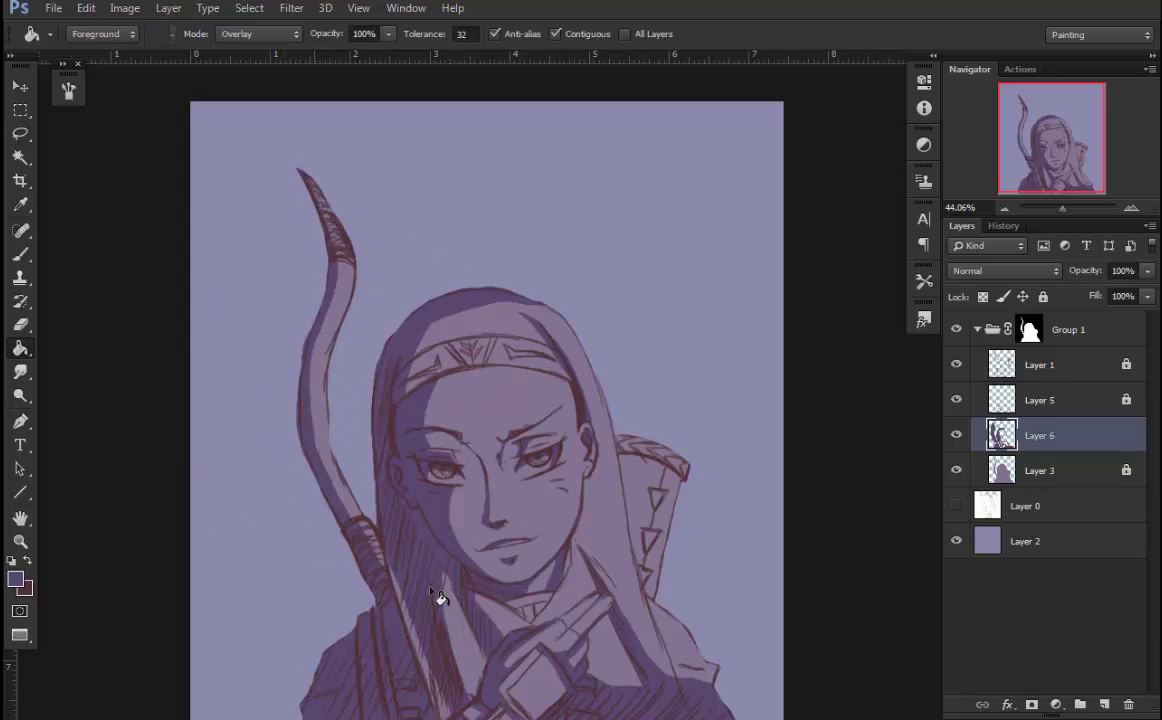
key(l)
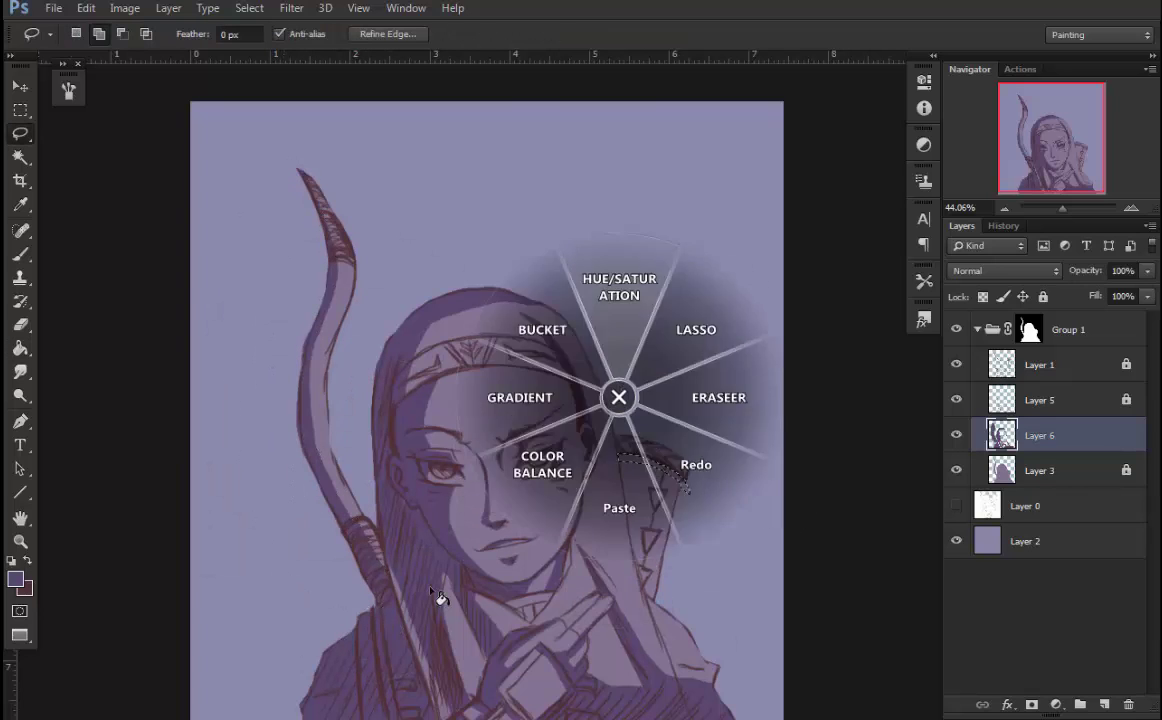
key(g)
- Lower Layer 6's opacity to 58%
scroll(440, 598, down, 3)
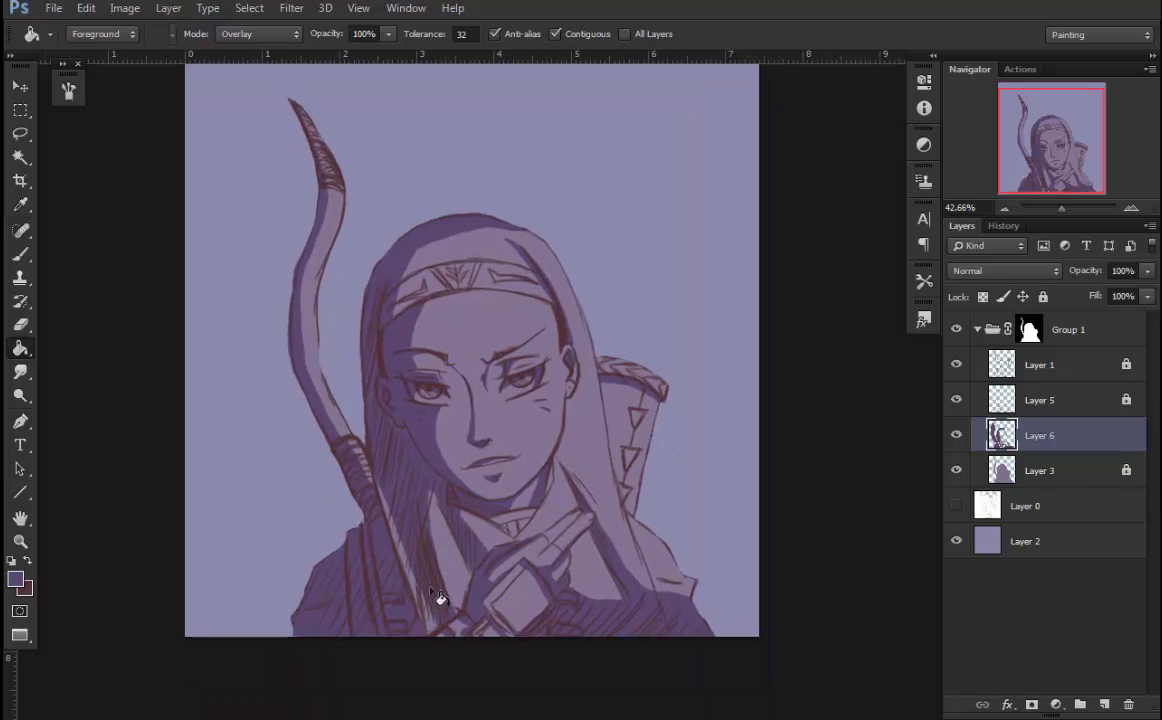
drag(1147, 270, 1108, 291)
scroll(440, 598, up, 3)
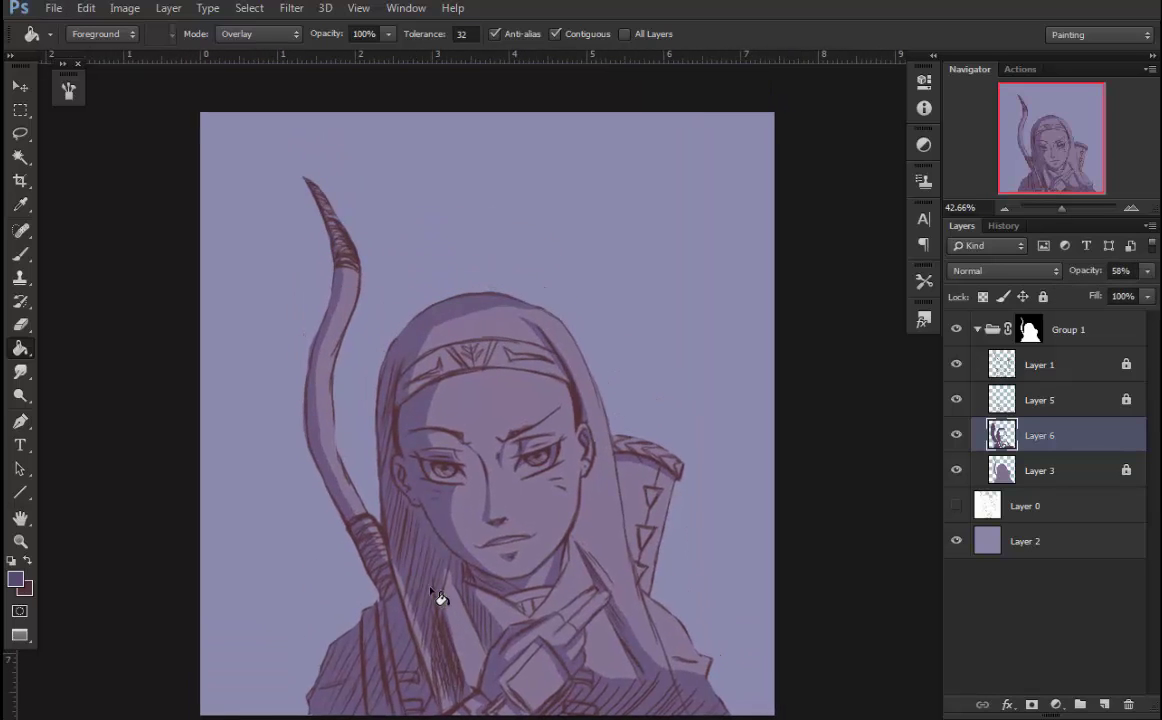
- Begin new shadow selections above the head and beside the chin
key(l)
drag(480, 288, 482, 292)
key(g)
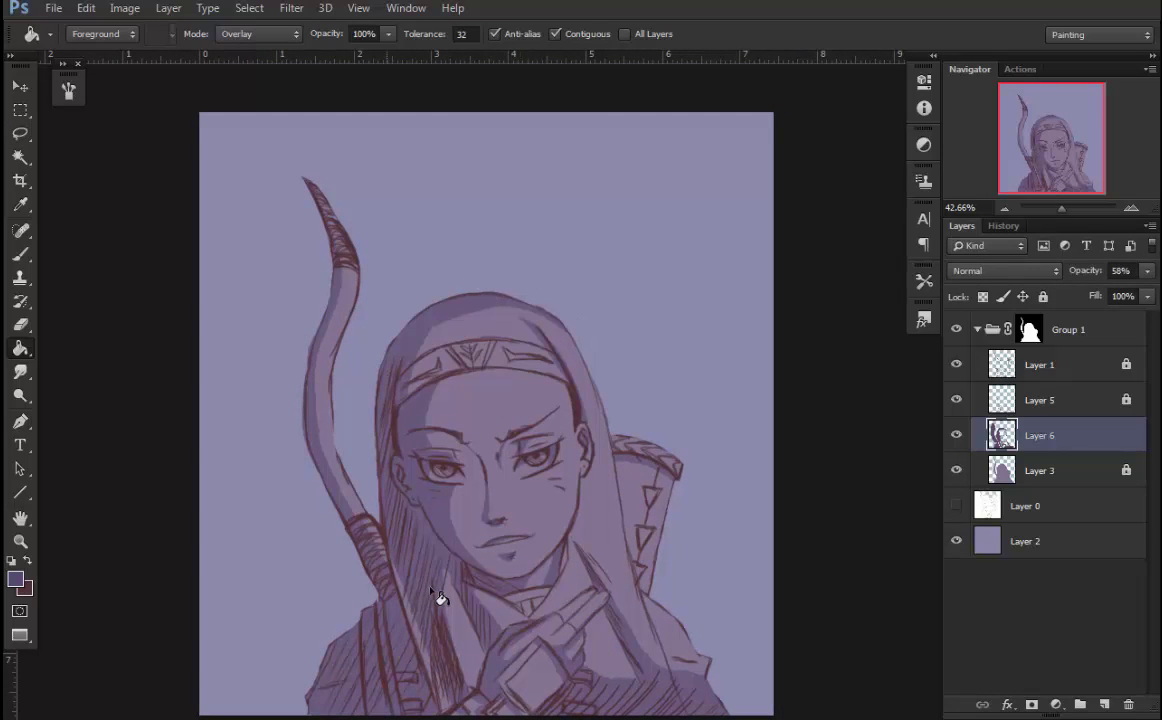
scroll(436, 602, up, 2)
scroll(550, 446, up, 1)
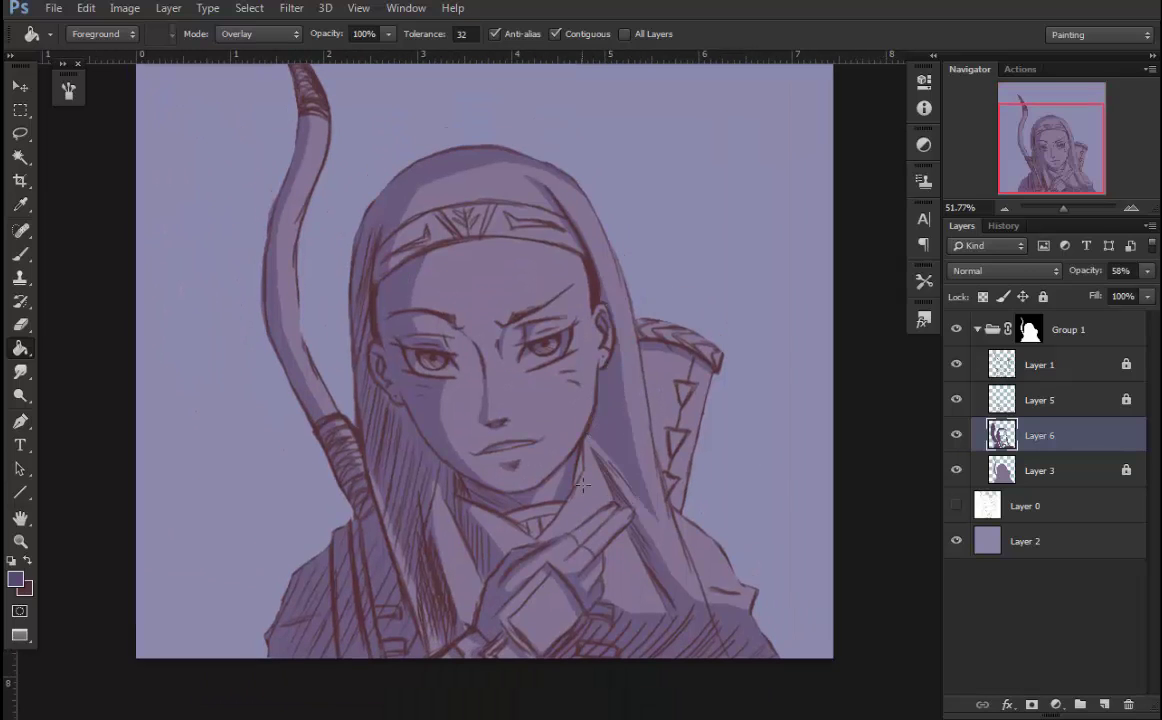
key(l)
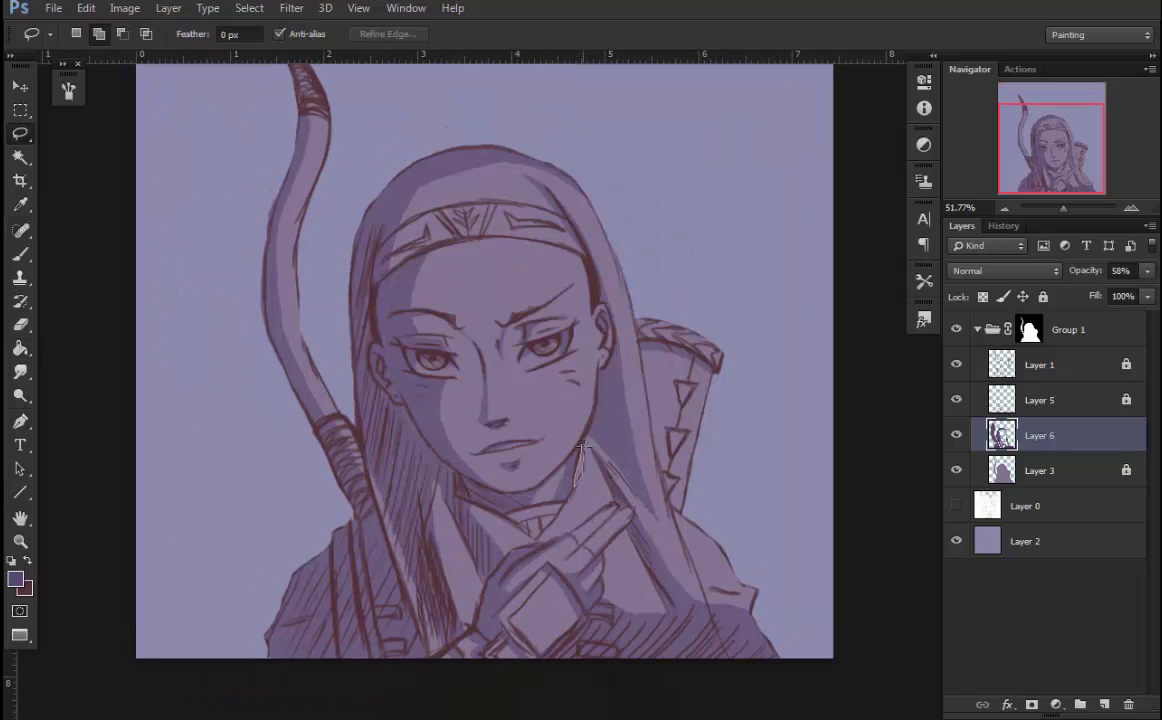
drag(578, 465, 579, 463)
- Add the neck shadow and a sliver beside the hand, fill them, and deselect
drag(535, 535, 500, 518)
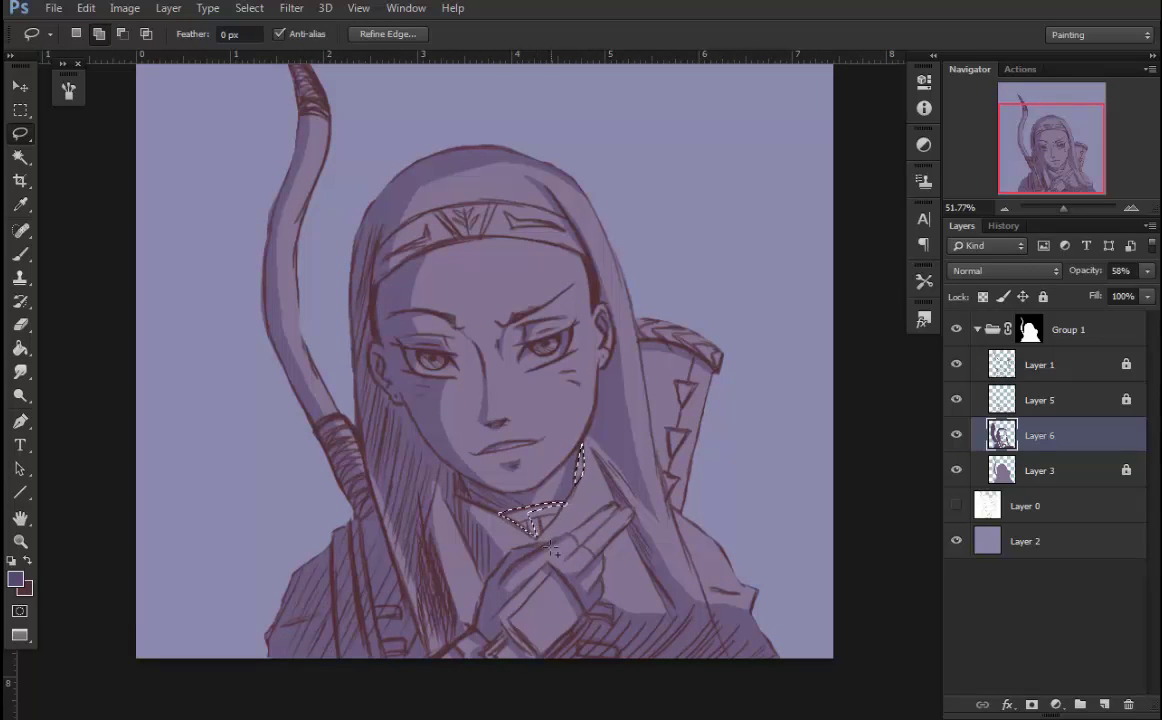
key(g)
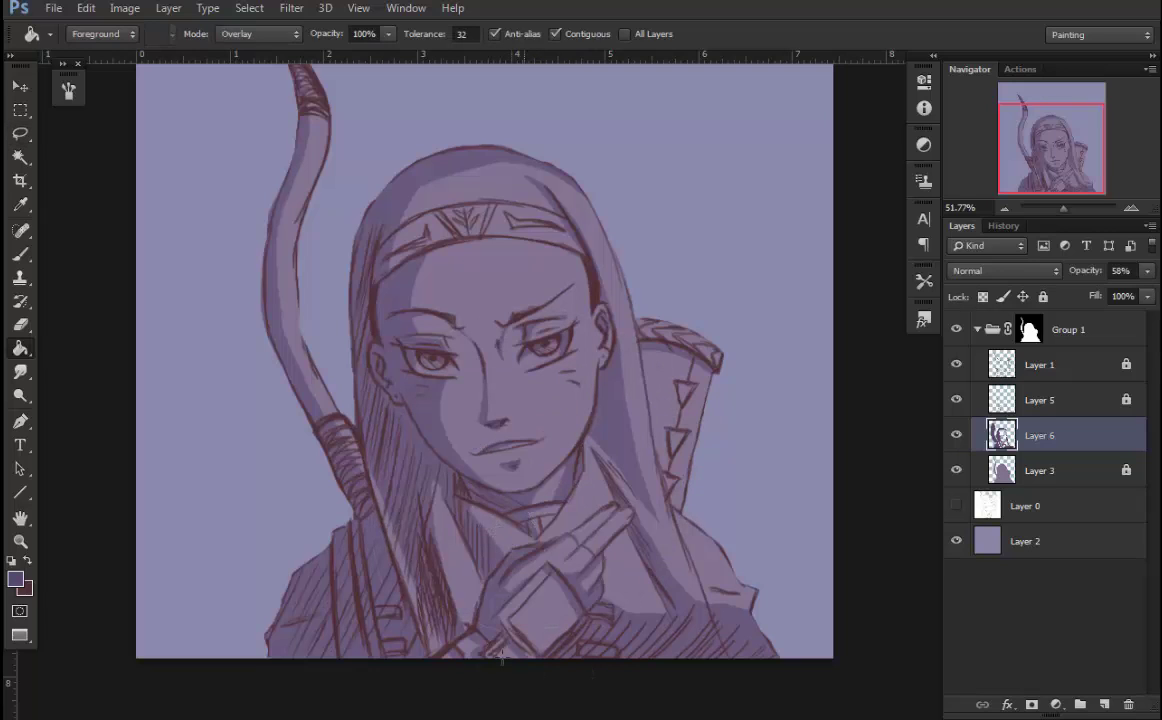
key(l)
drag(583, 500, 592, 512)
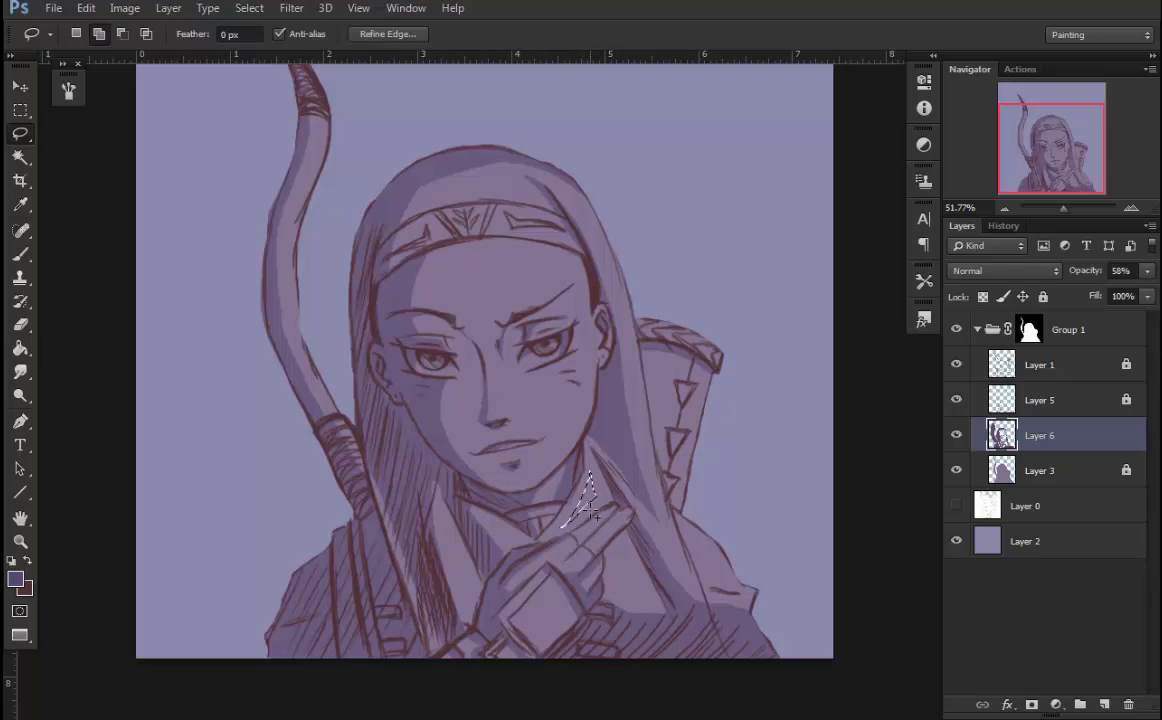
key(g)
click(575, 490)
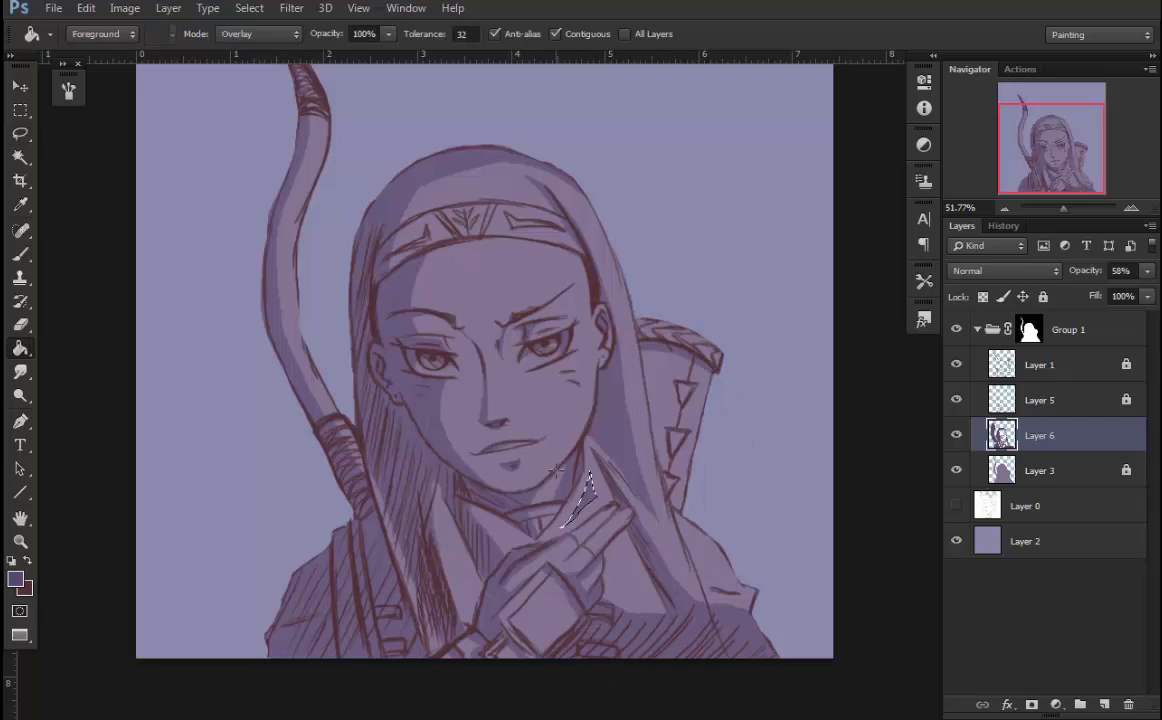
key(l)
key(ctrl+d)
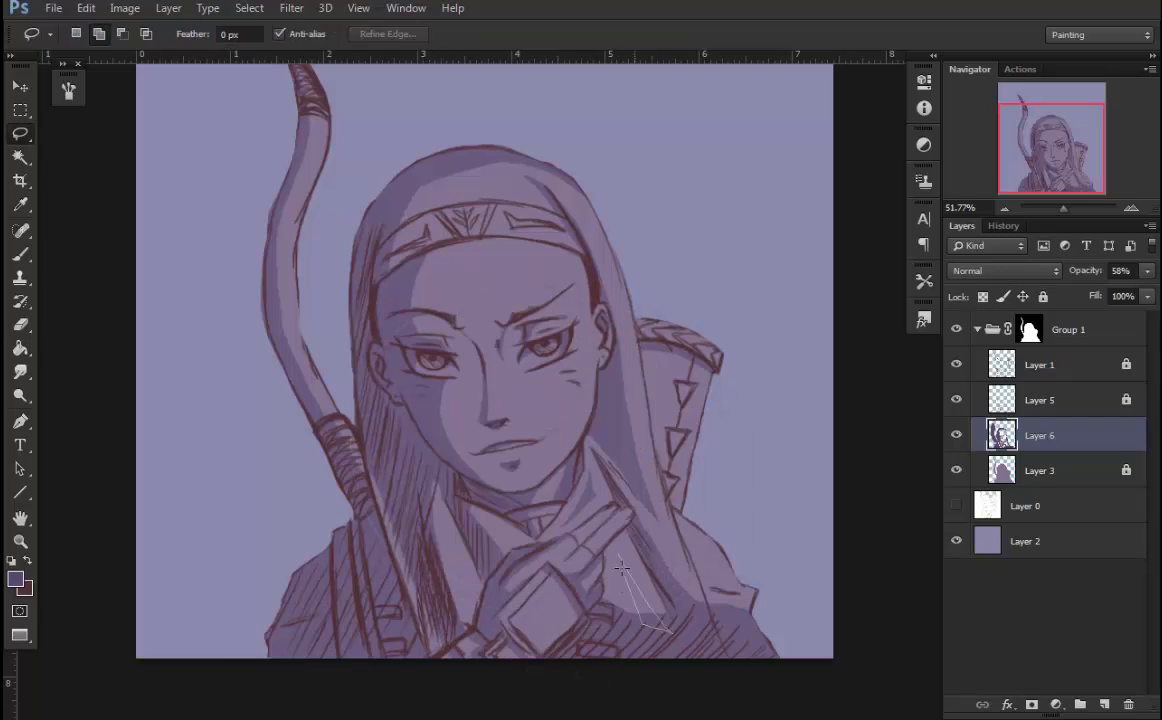
- Outline and fill a shadow at the bow's upper tip
key(g)
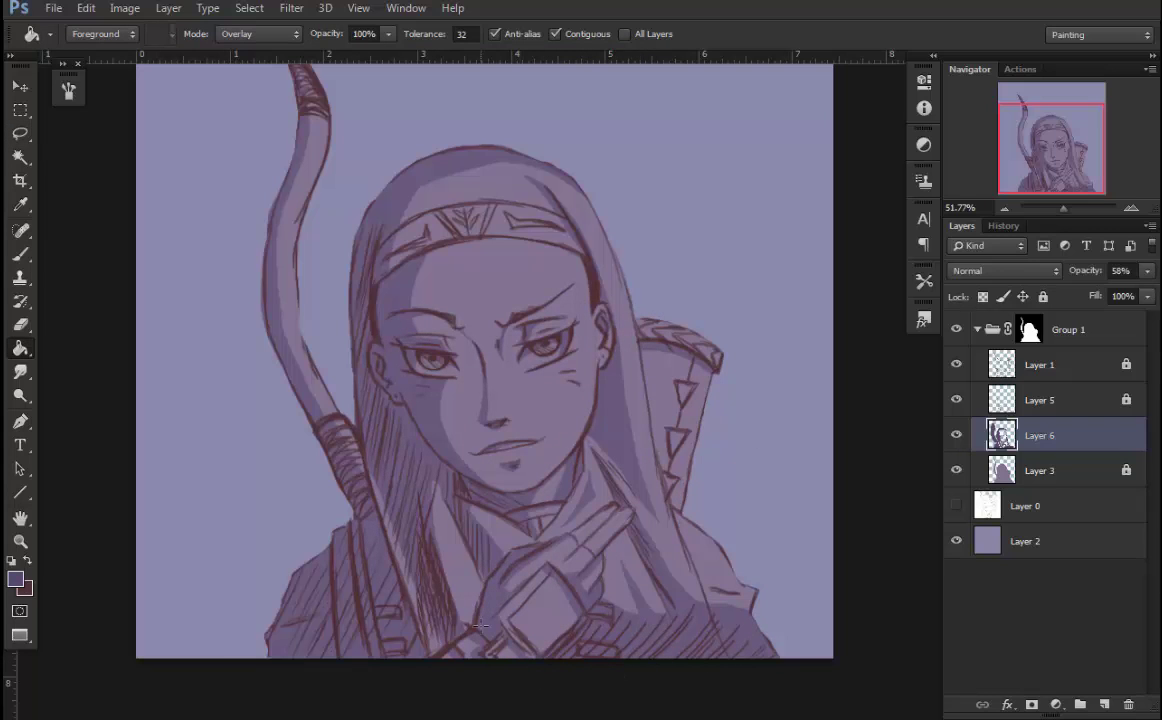
drag(430, 364, 478, 462)
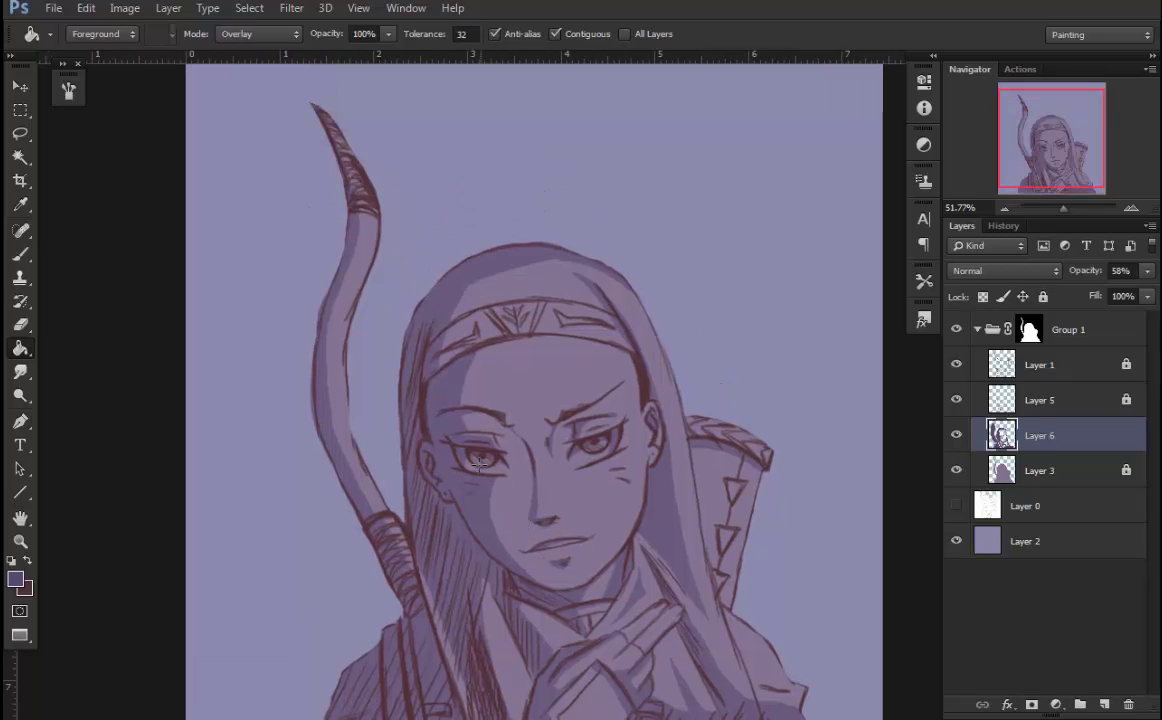
key(l)
drag(312, 102, 350, 166)
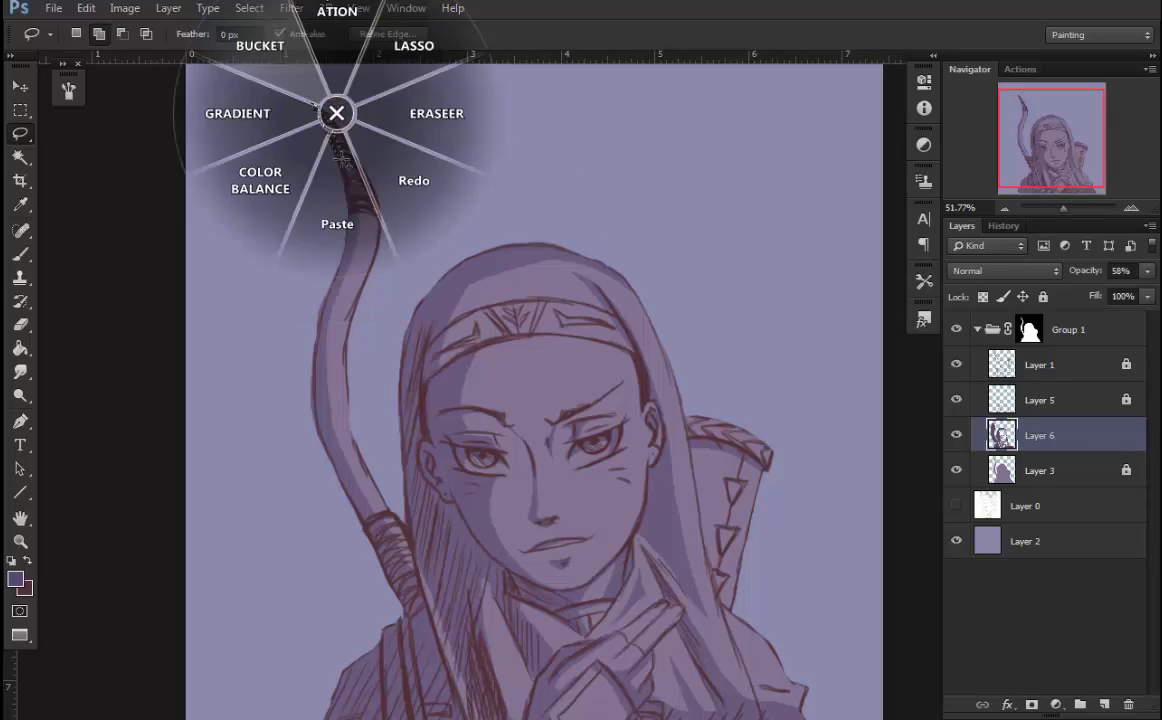
key(g)
scroll(350, 400, down, 2)
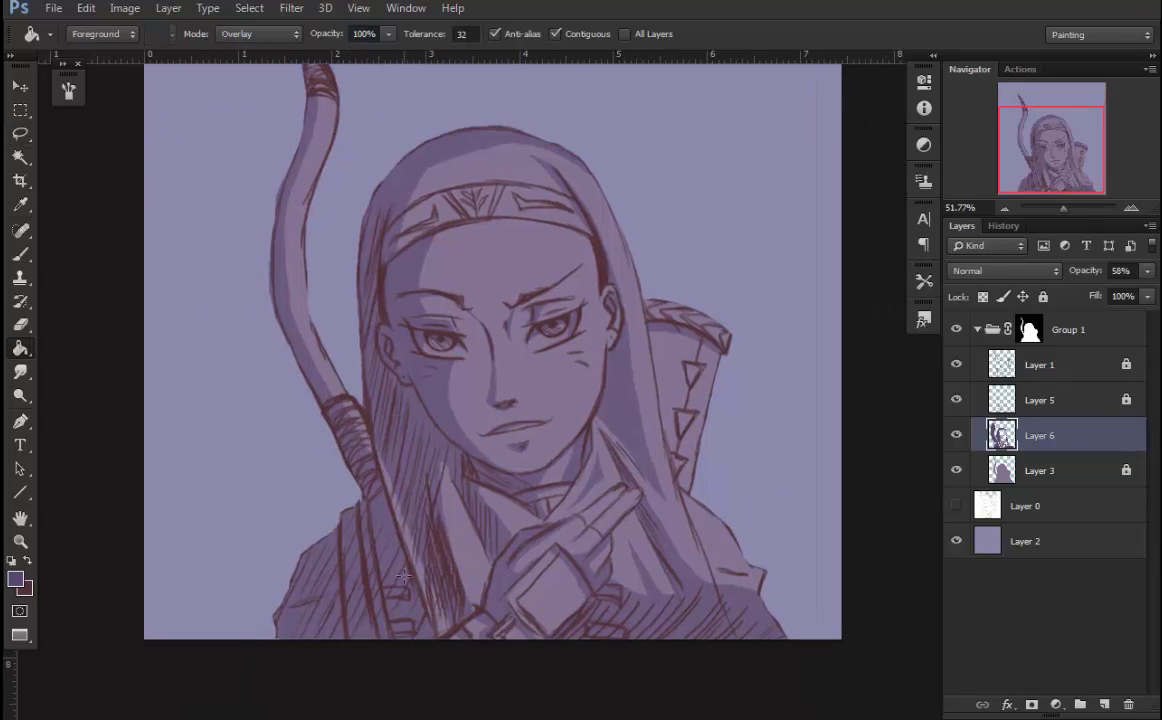
key(l)
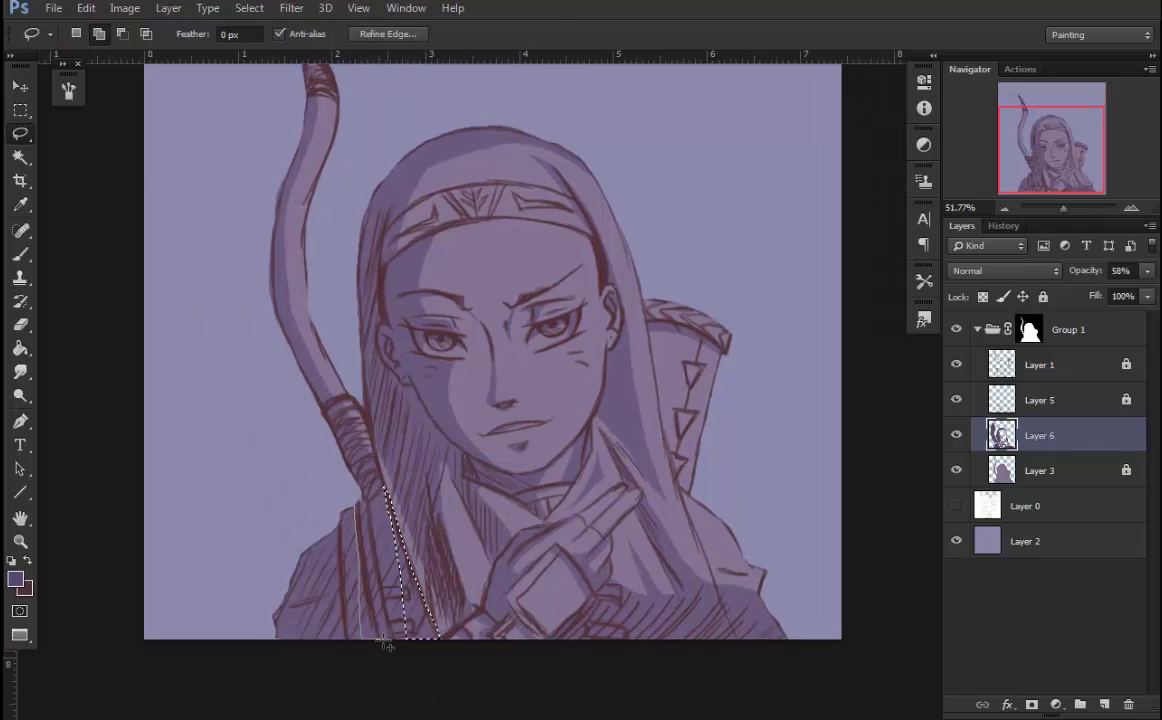
- Lasso the lower-left strap and hair strands, a thin sliver, and the hair edge by the headband
mouse_move(424, 651)
mouse_down()
mouse_move(354, 505)
mouse_move(283, 655)
mouse_up()
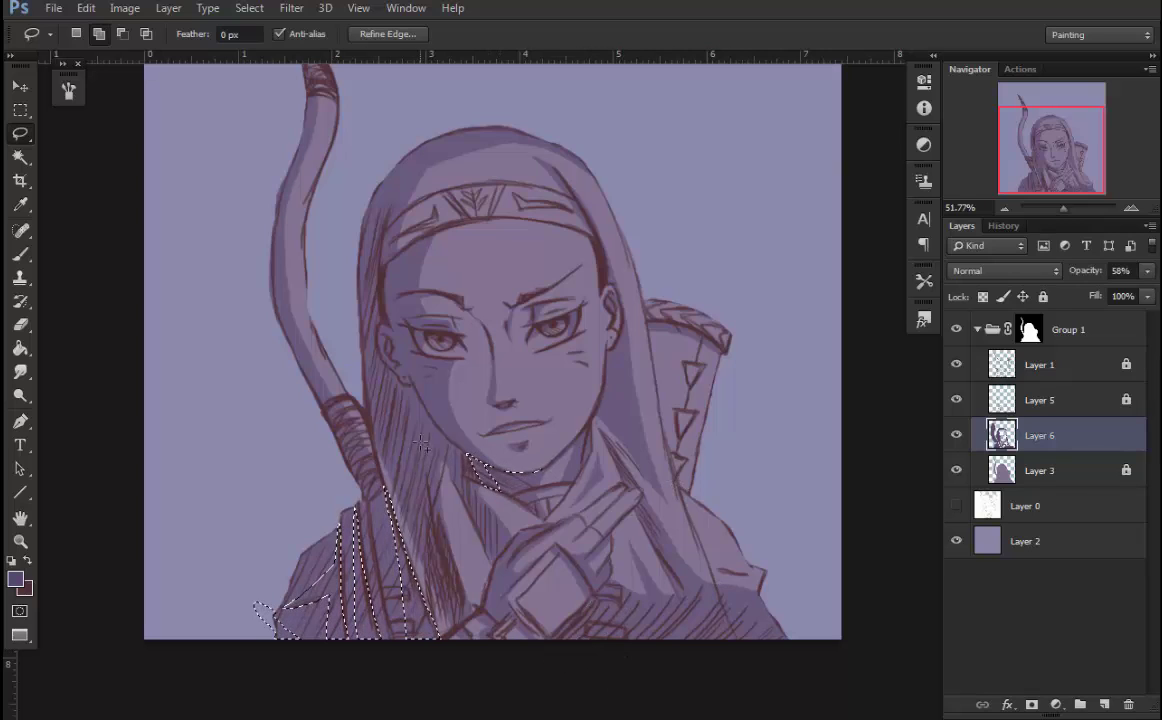
drag(462, 630, 462, 630)
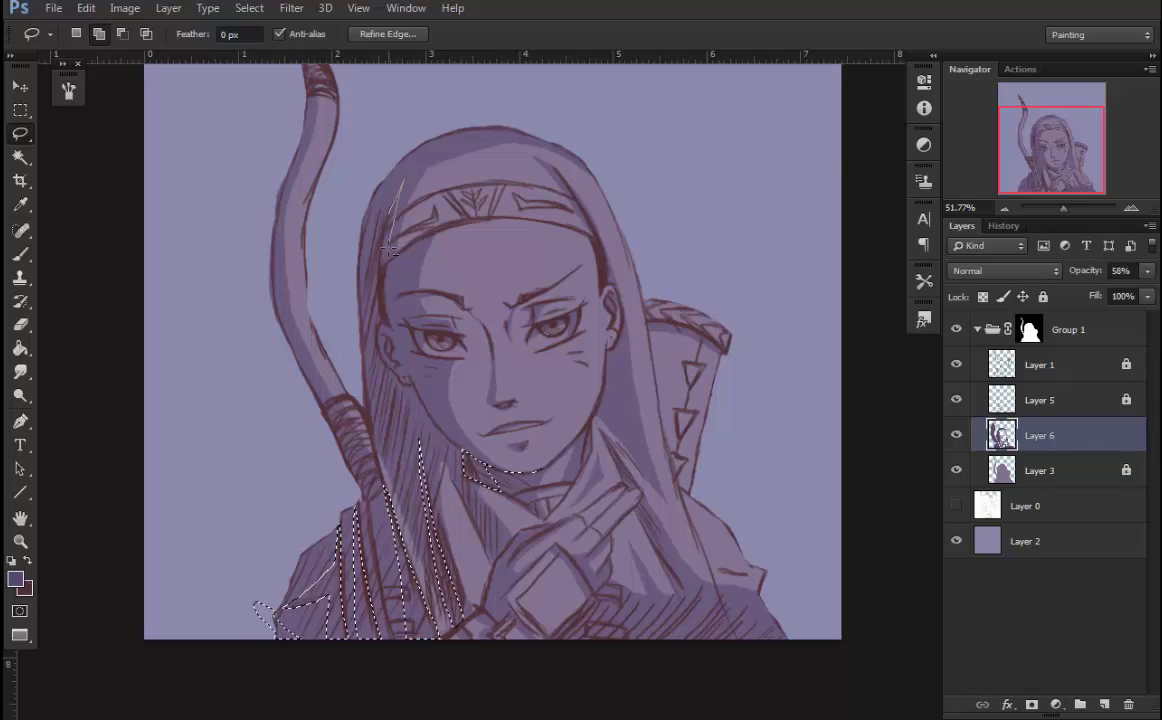
drag(400, 185, 393, 268)
click(324, 246)
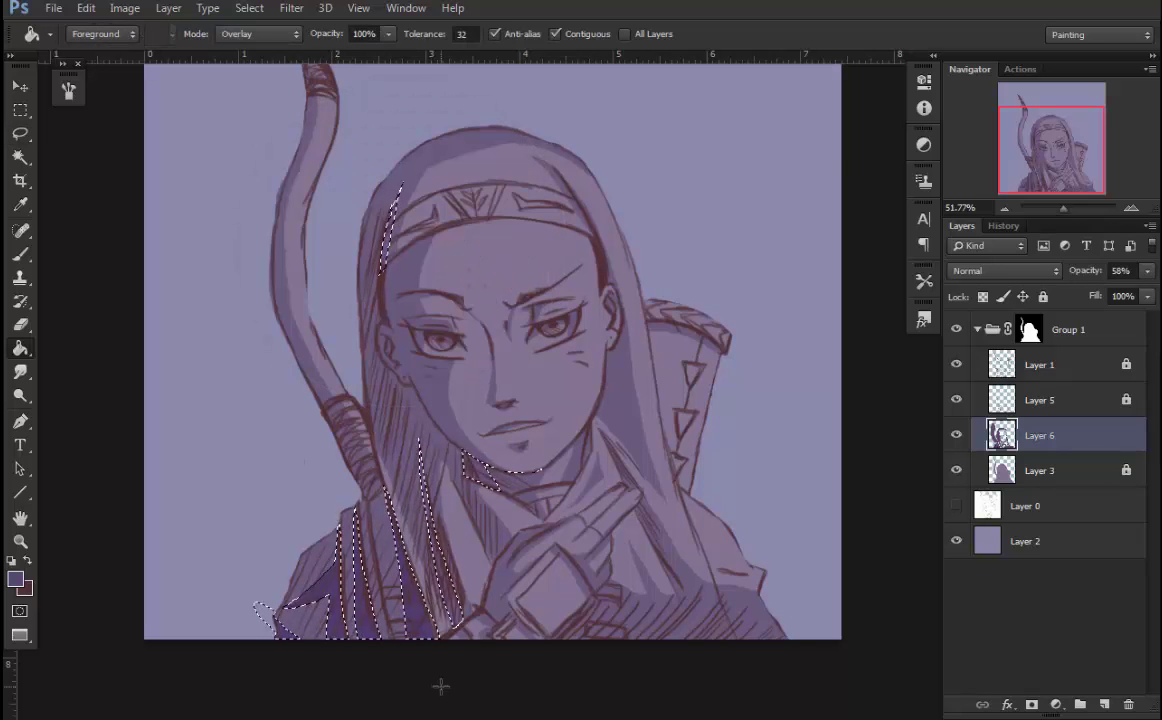
- Create Layer 7 above Layer 6, keep Normal blending, and set its opacity to 40%
key(ctrl+shift+alt+n)
key(i)
key(Return)
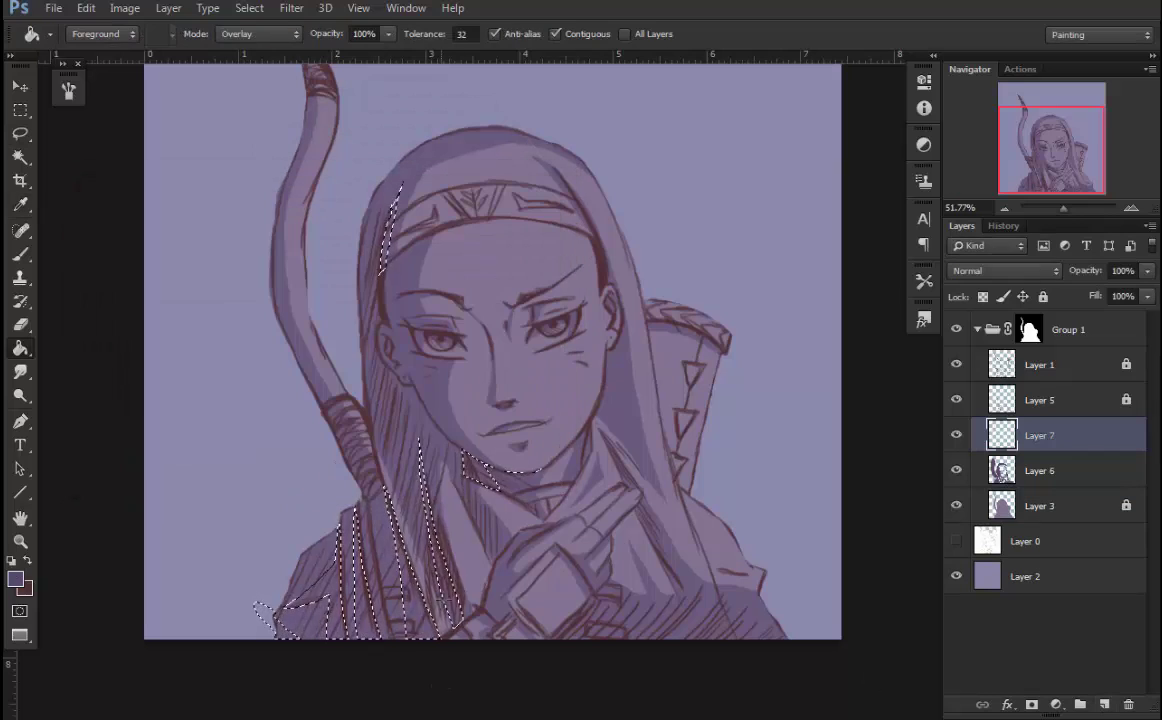
click(1004, 270)
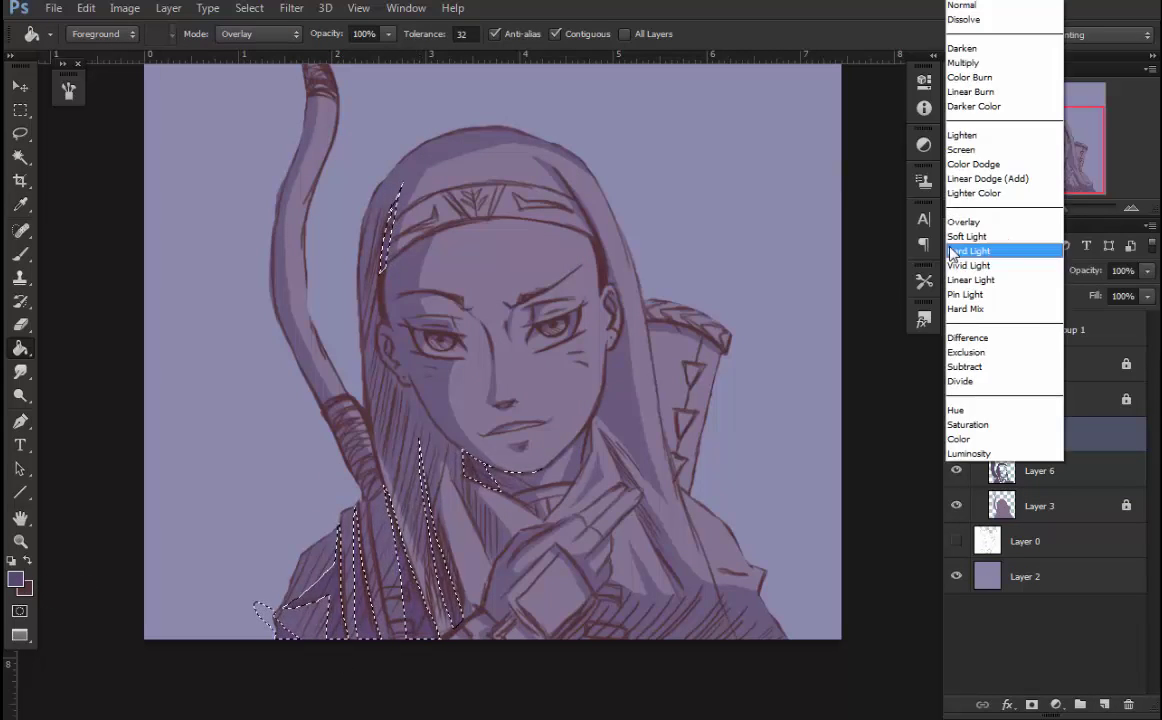
click(985, 242)
drag(1147, 270, 1120, 308)
key(ctrl+alt+z)
key(ctrl+alt+z)
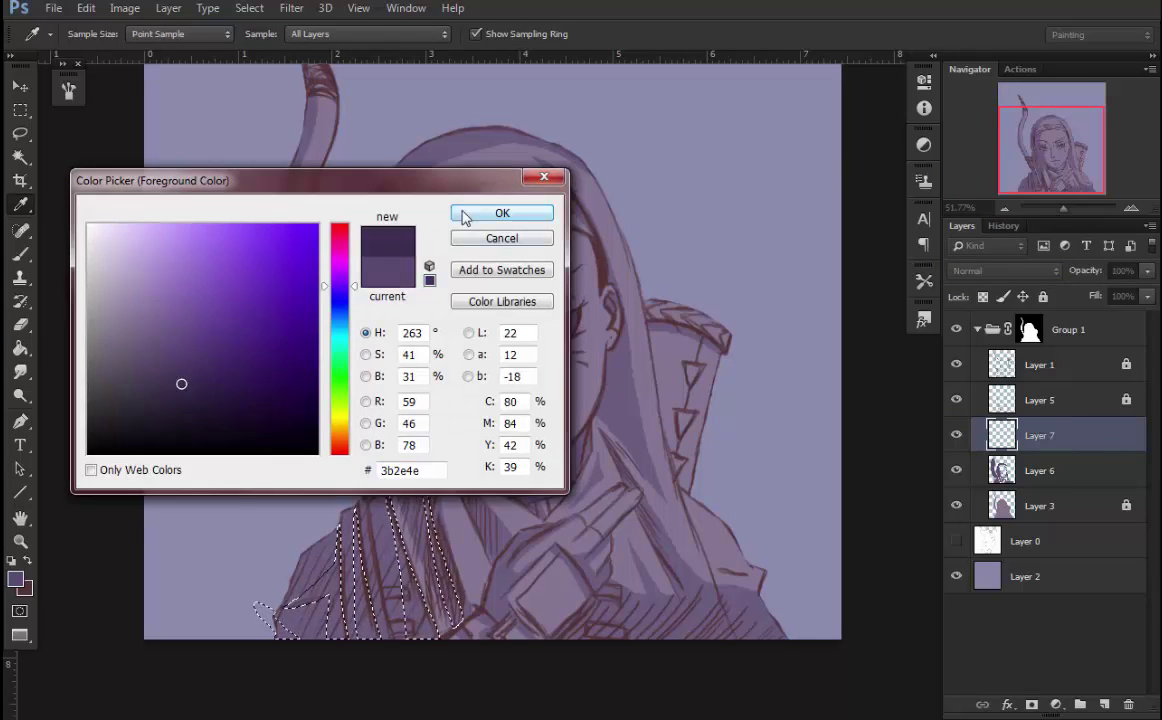
drag(1120, 300, 1089, 300)
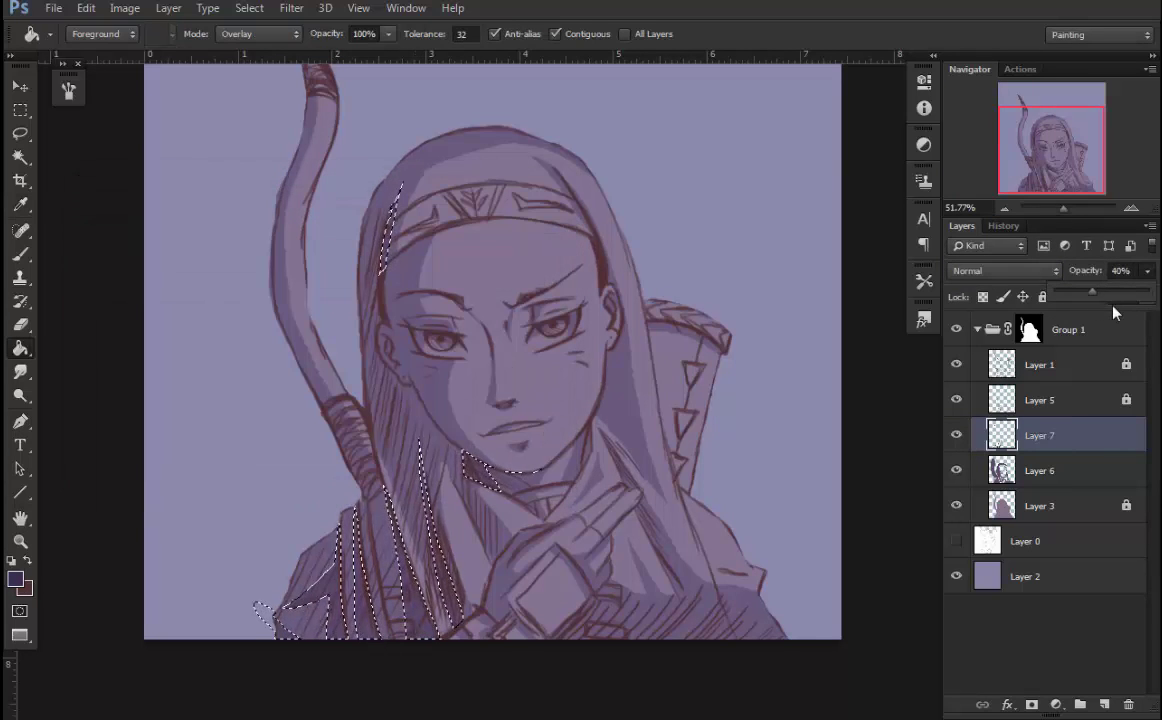
- Deselect and lasso a new shadow strip along the hair beside the face
key(ctrl+d)
key(l)
drag(391, 295, 389, 261)
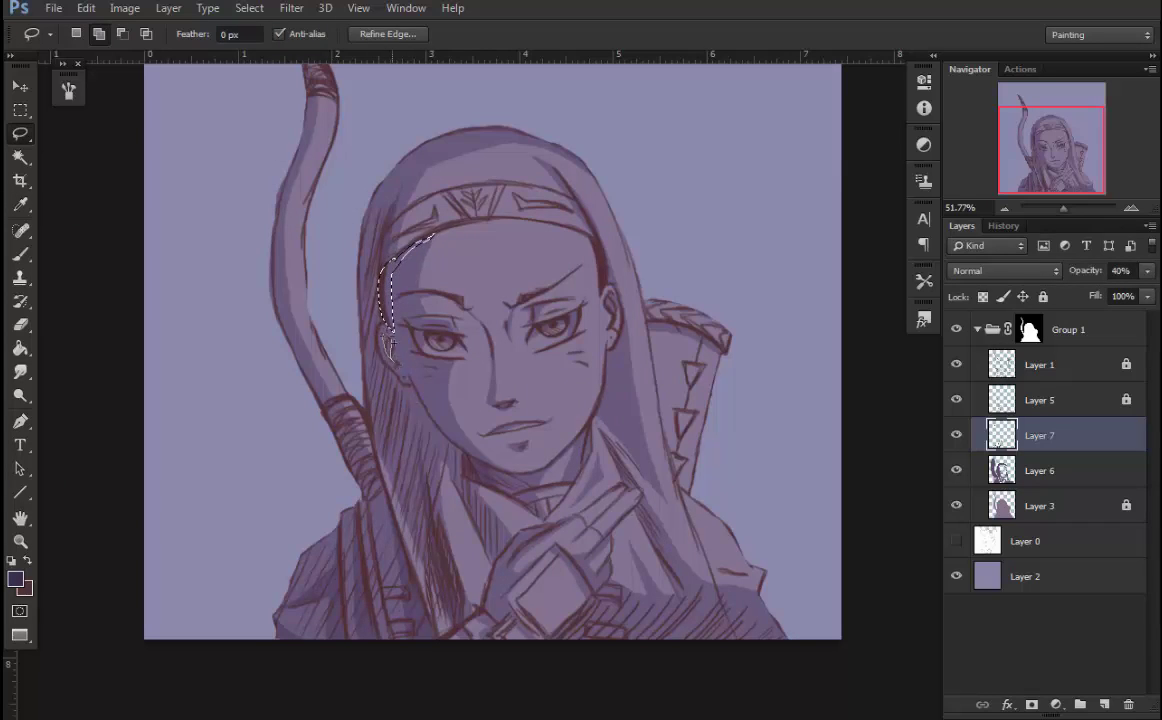
- Fill the selected hair strand along the cheek with shadow
drag(405, 377, 478, 455)
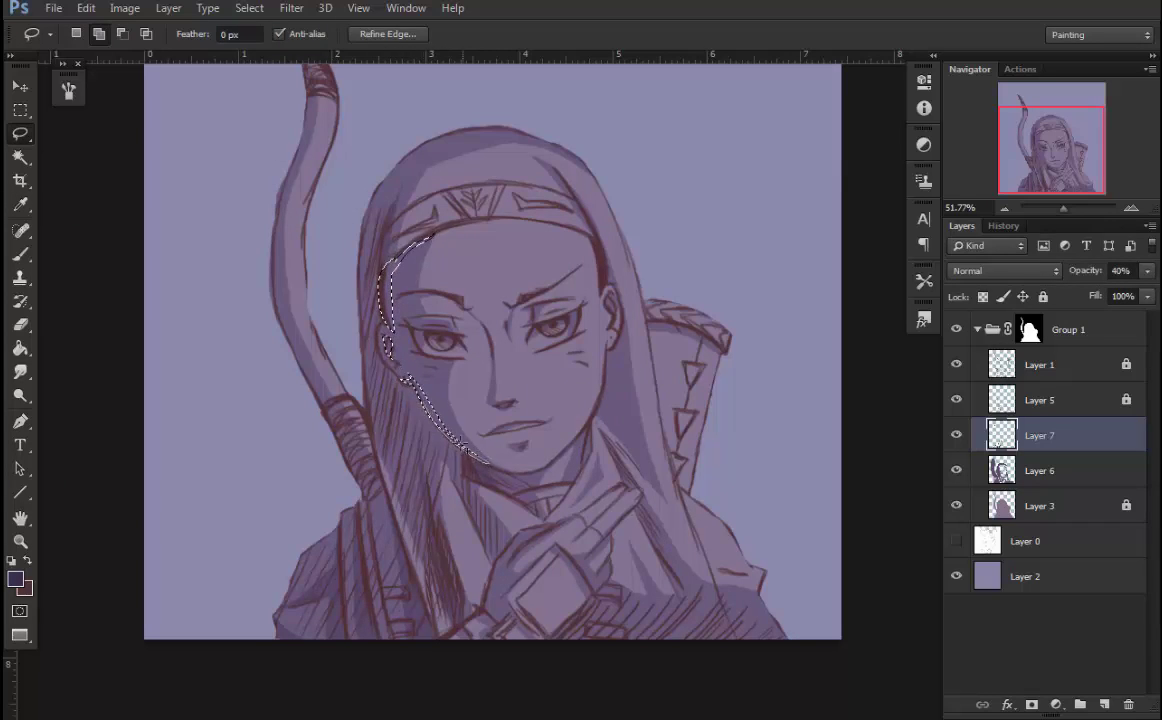
click(371, 309)
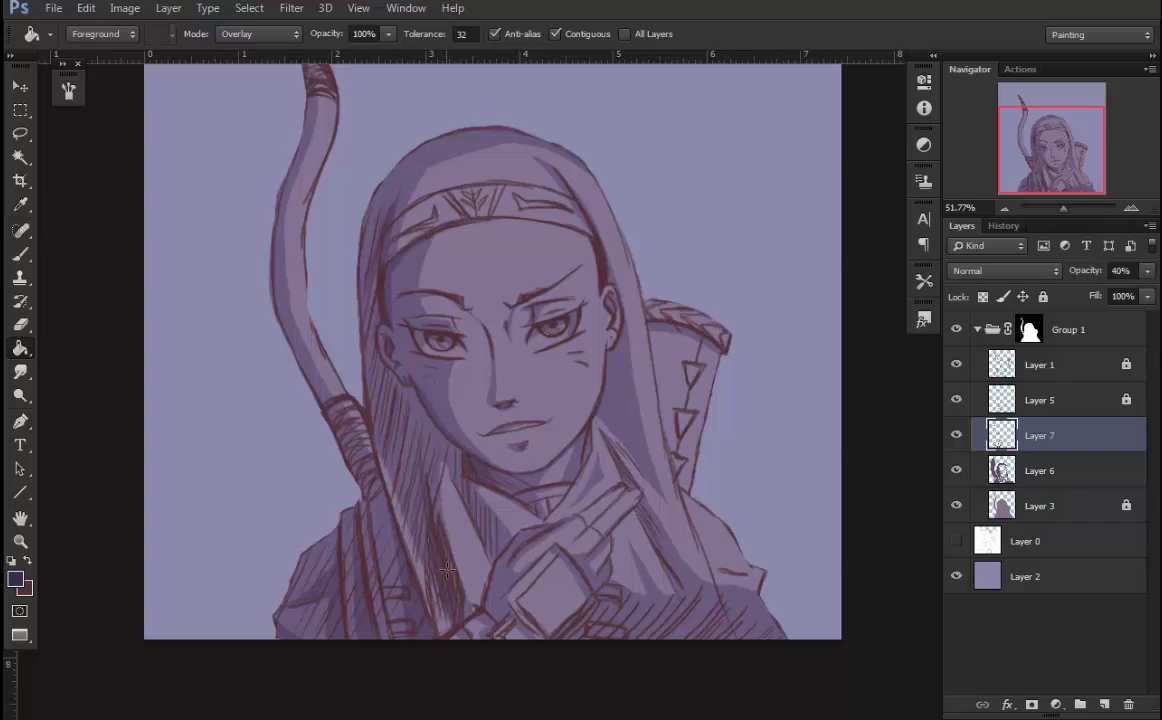
click(407, 259)
key(l)
- Raise Layer 6 to 64% opacity and shade the hair below the headband
click(1040, 470)
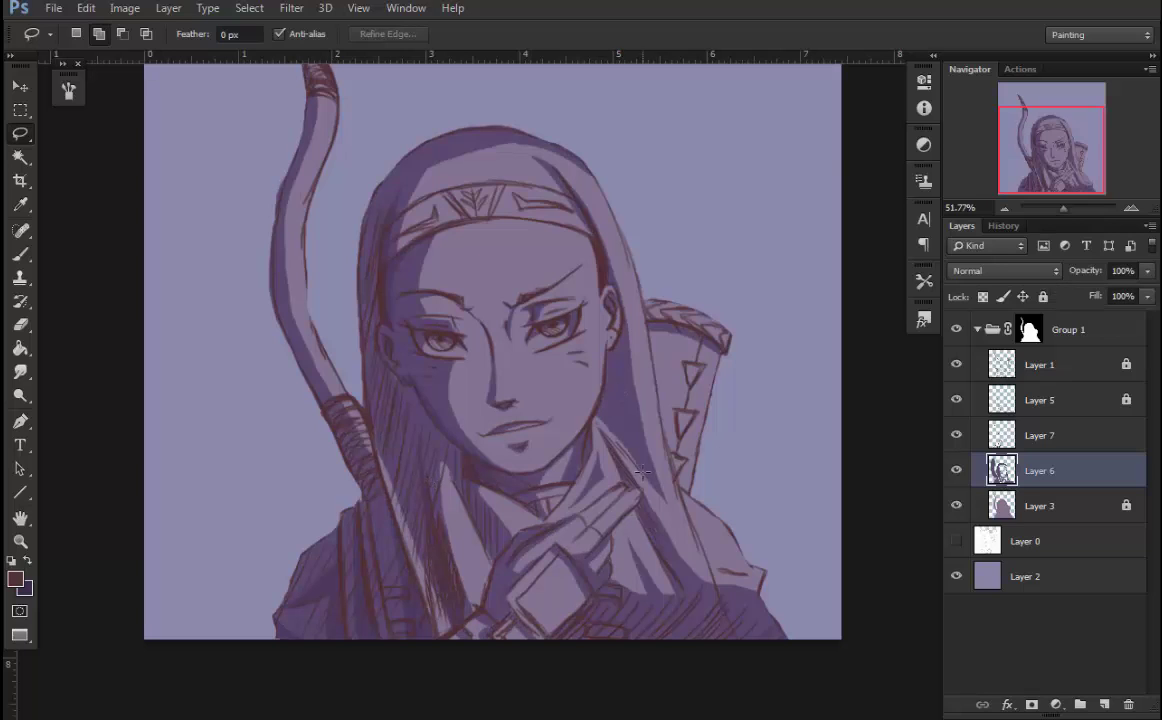
click(467, 300)
drag(1110, 302, 1115, 302)
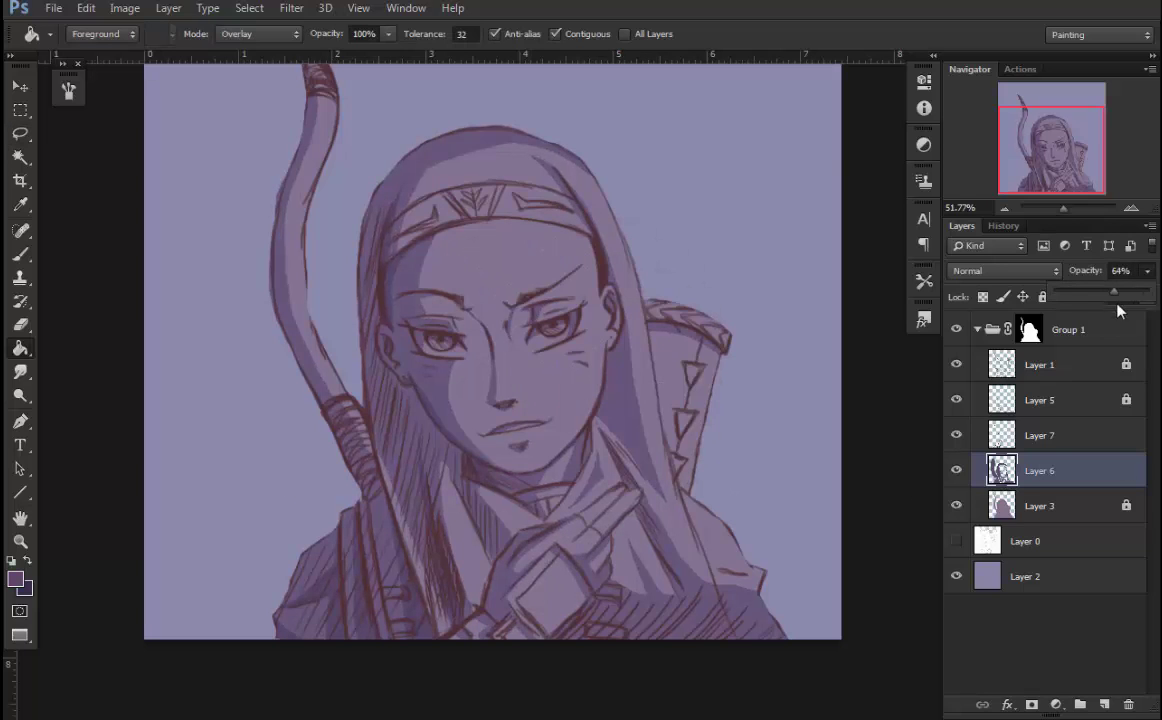
key(l)
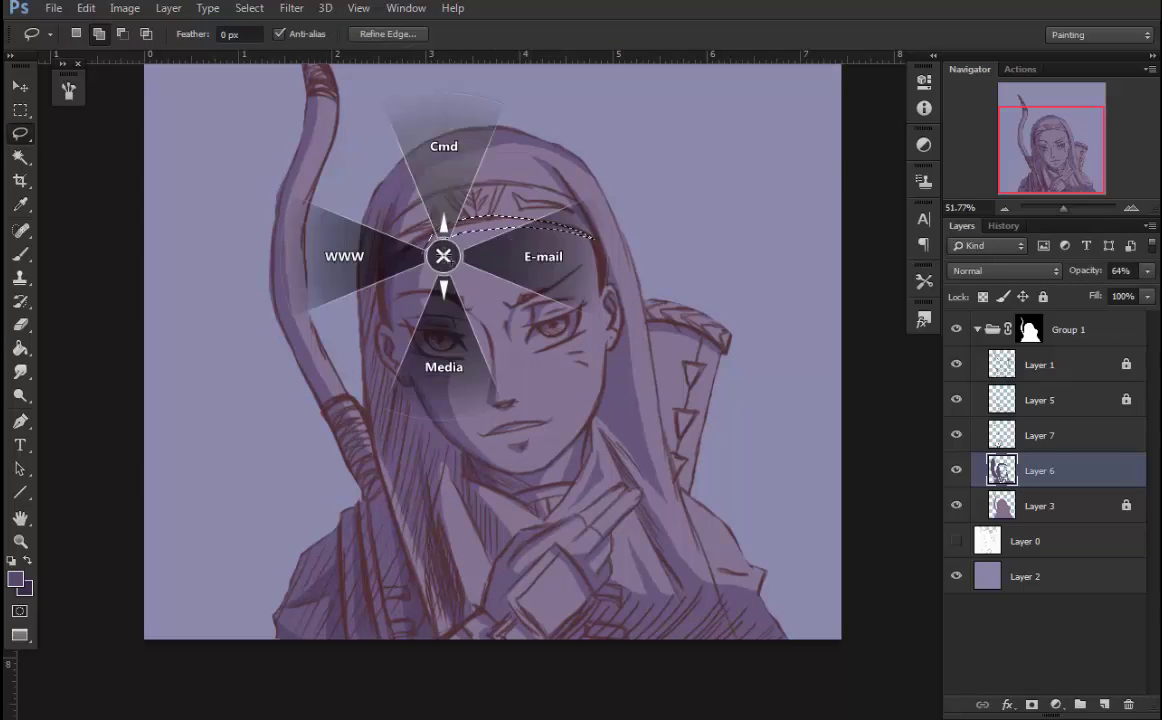
click(441, 254)
click(520, 225)
key(l)
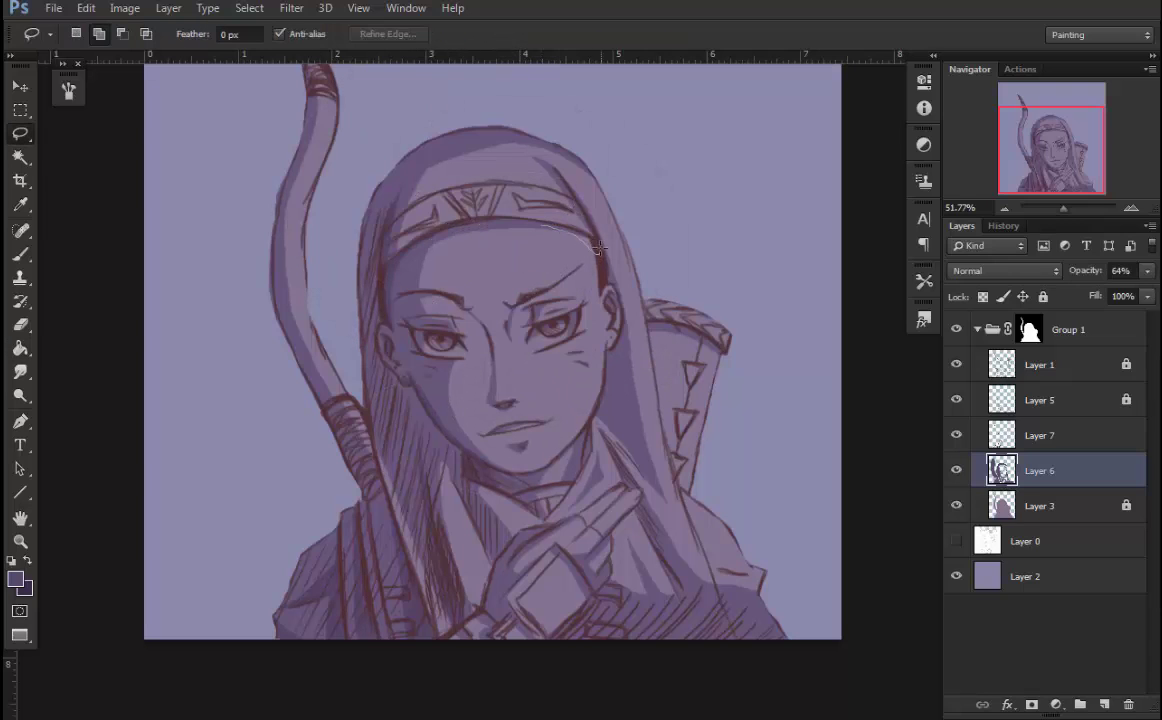
drag(598, 248, 600, 252)
key(g)
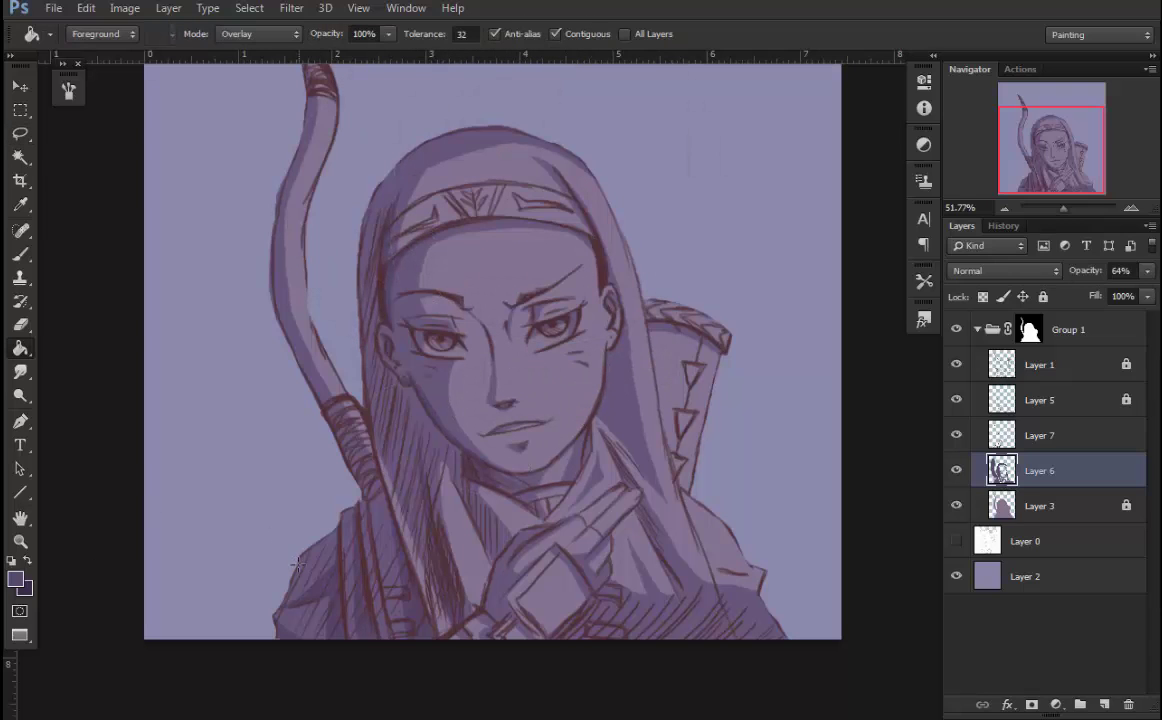
- On Layer 7, select and fill a hair strand beside the cheek
key(alt+bracketright)
key(l)
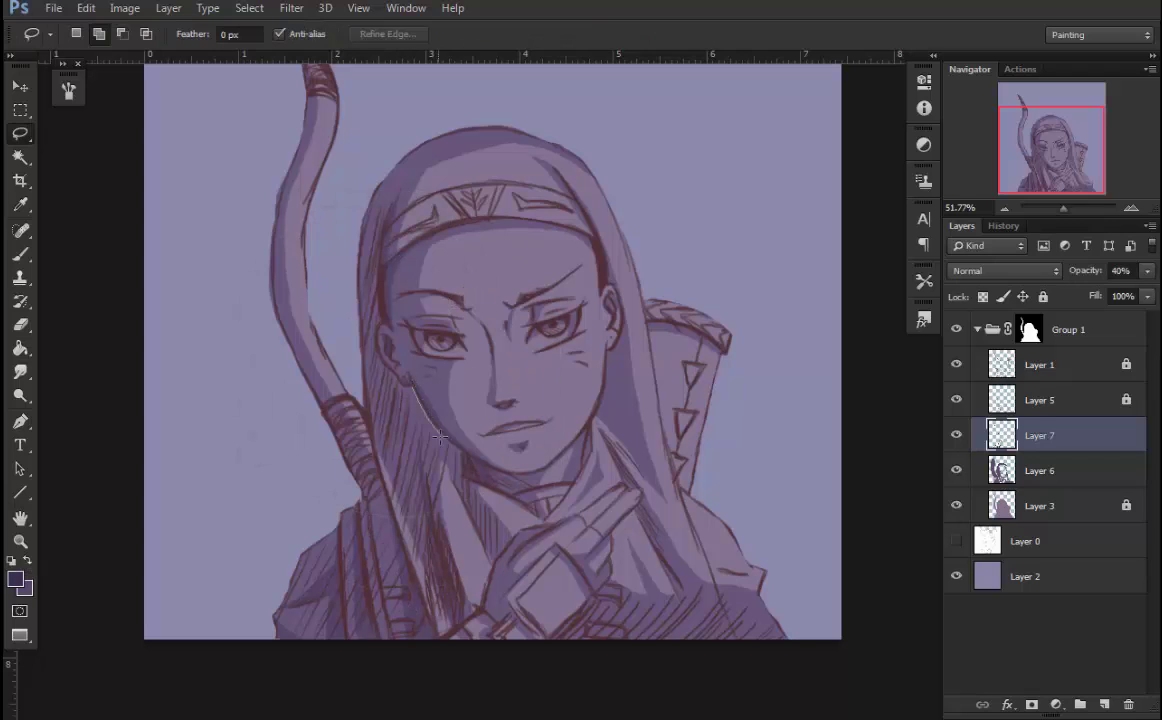
drag(463, 477, 377, 373)
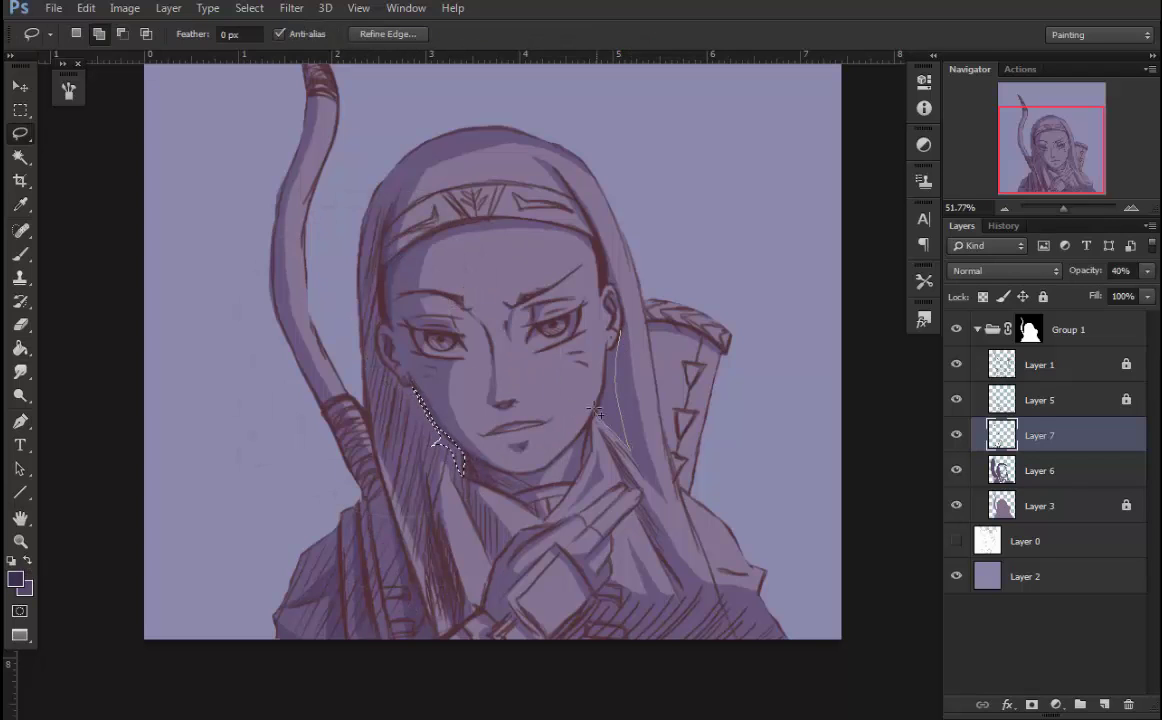
key(g)
key(ctrl+d)
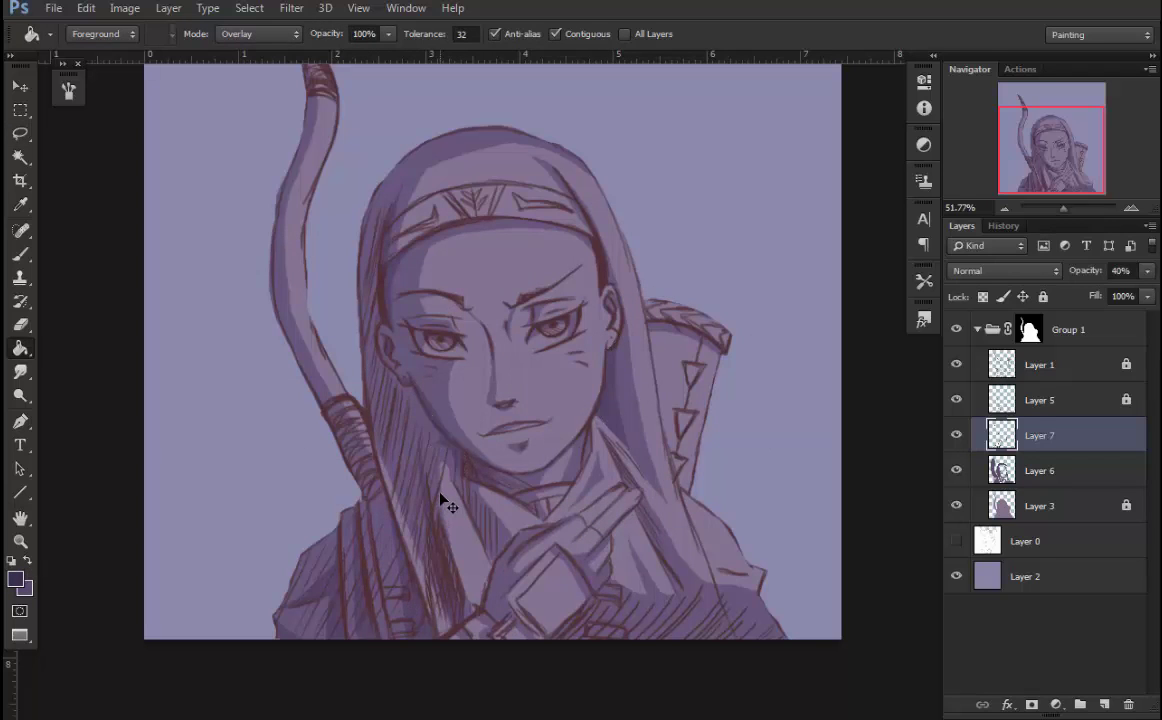
key(l)
- Trace another hair strand down beside the cheek for shading
drag(416, 392, 419, 430)
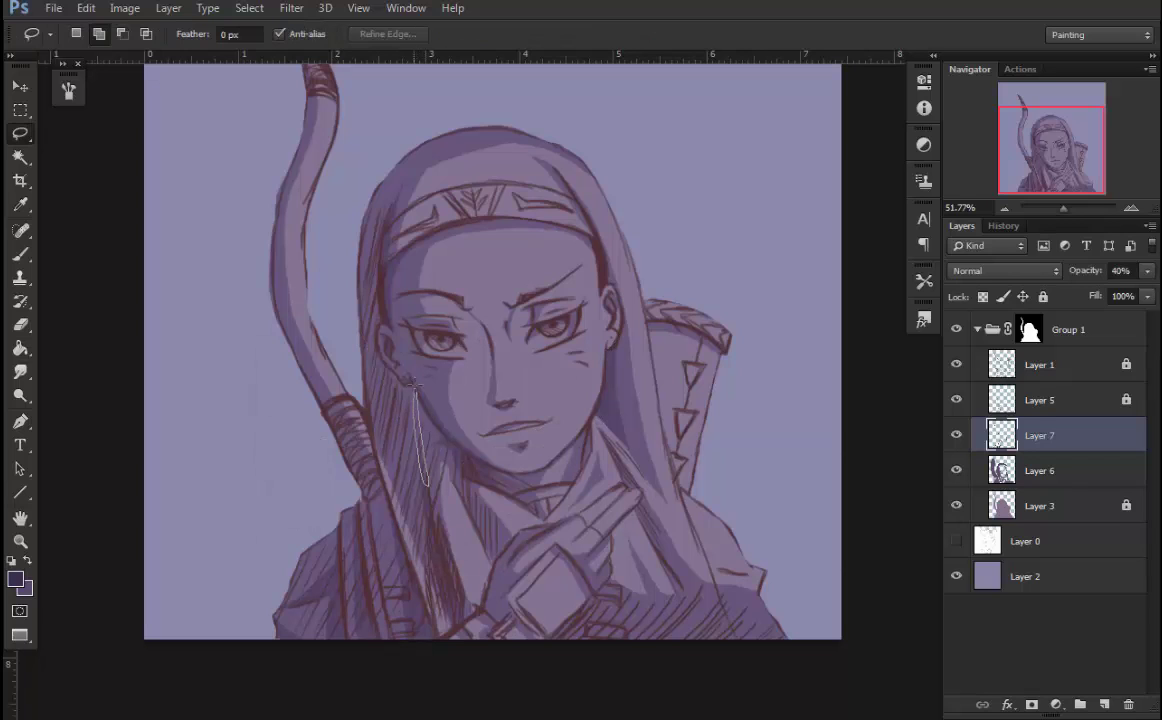
drag(413, 385, 415, 383)
drag(418, 443, 413, 388)
key(g)
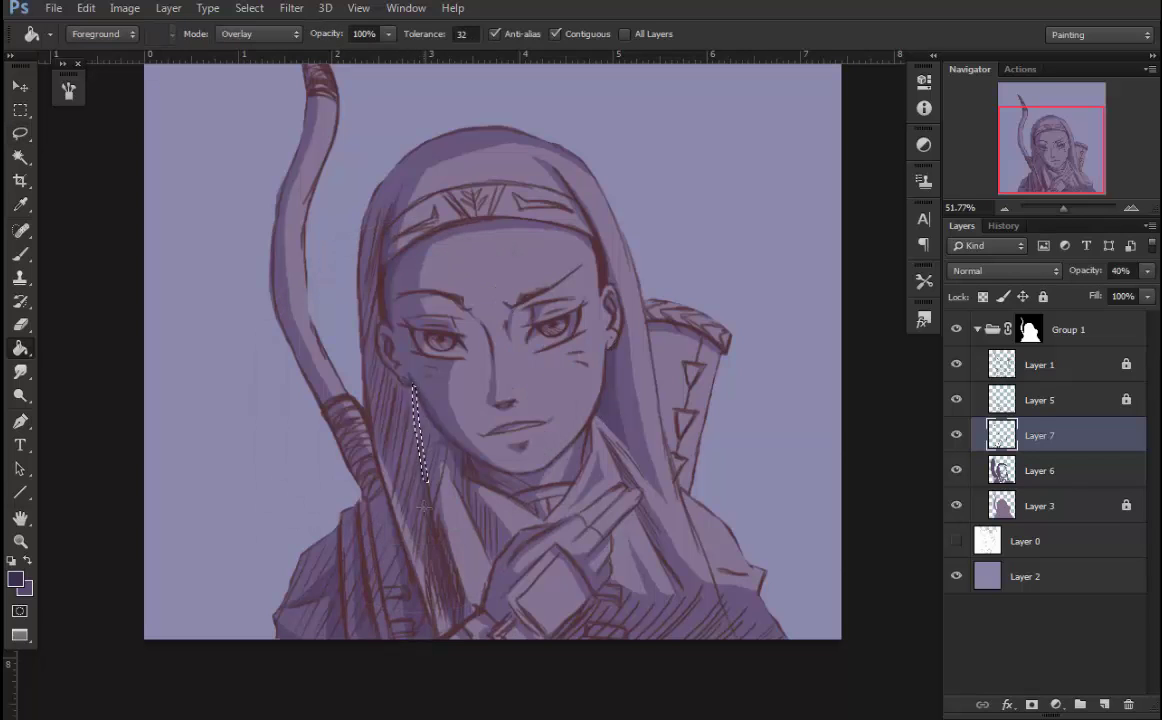
middle_click(412, 428)
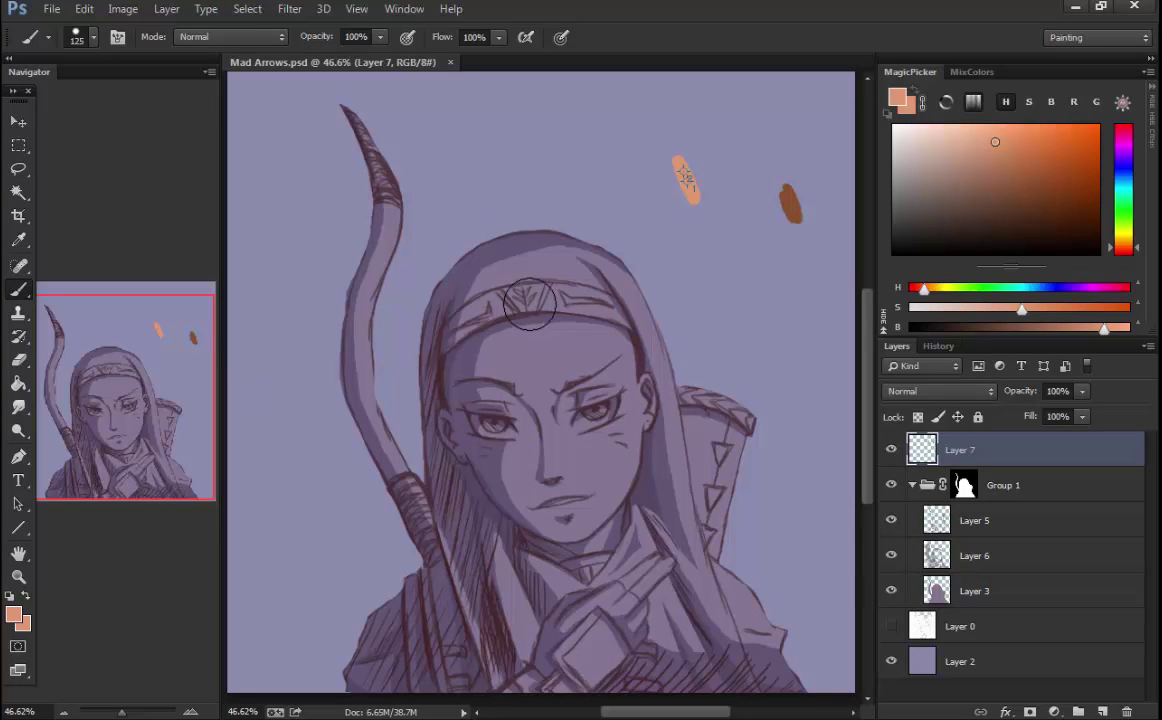
- On Layer 3, lasso the outline of the face, jaw and fingers
key(l)
key(alt+bracketleft)
key(alt+bracketleft)
key(alt+bracketleft)
key(ctrl+alt+u)
key(Return)
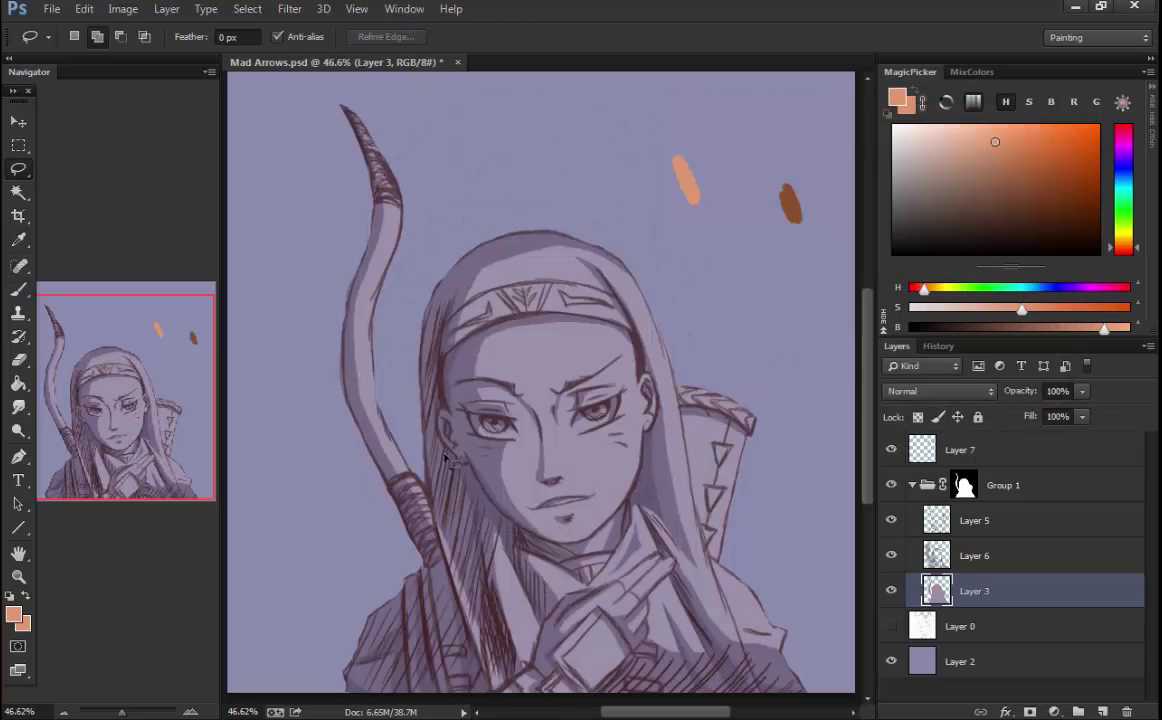
scroll(580, 508, up, 3)
drag(418, 447, 478, 530)
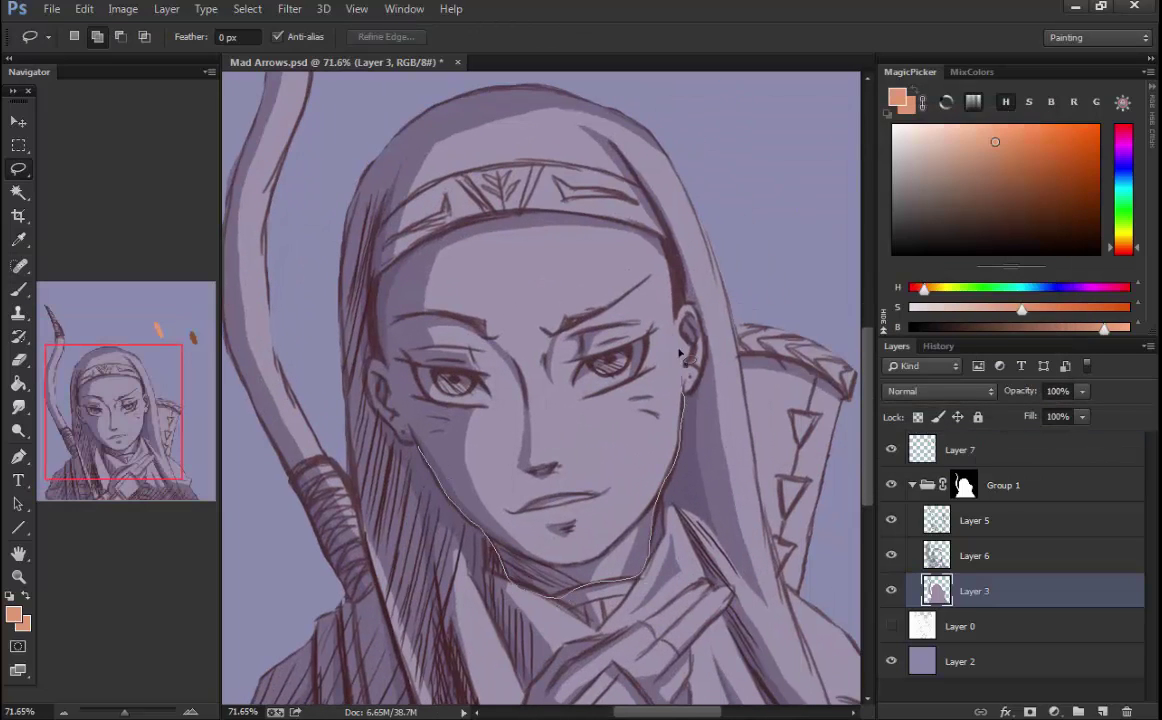
drag(680, 352, 380, 330)
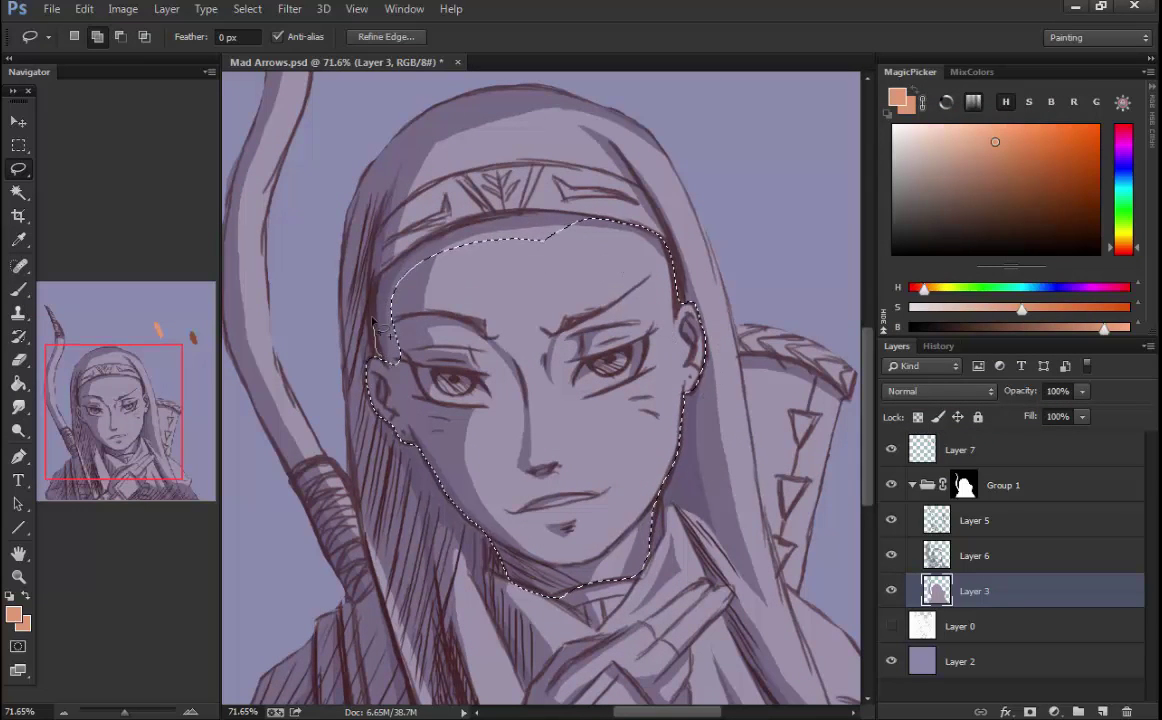
scroll(558, 481, down, 3)
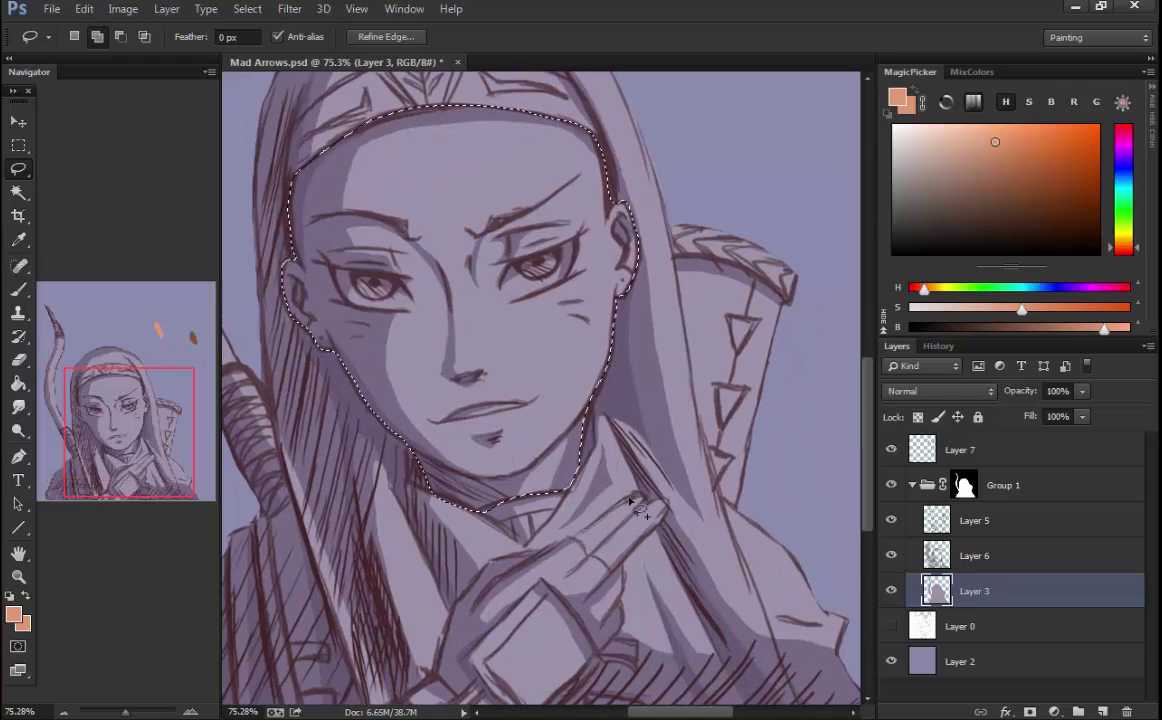
scroll(588, 560, down, 2)
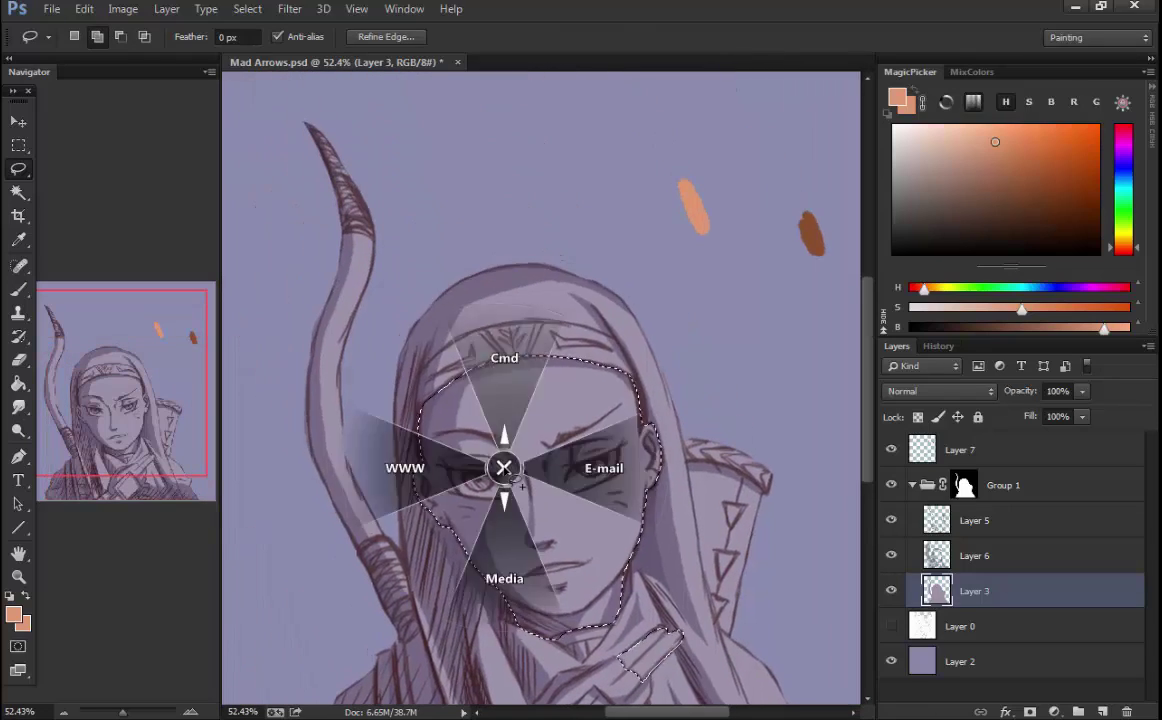
- Fill the face with skin colour, then lighten it via Hue/Saturation (Saturation +14, Lightness +31)
key(g)
click(541, 378)
key(ctrl+u)
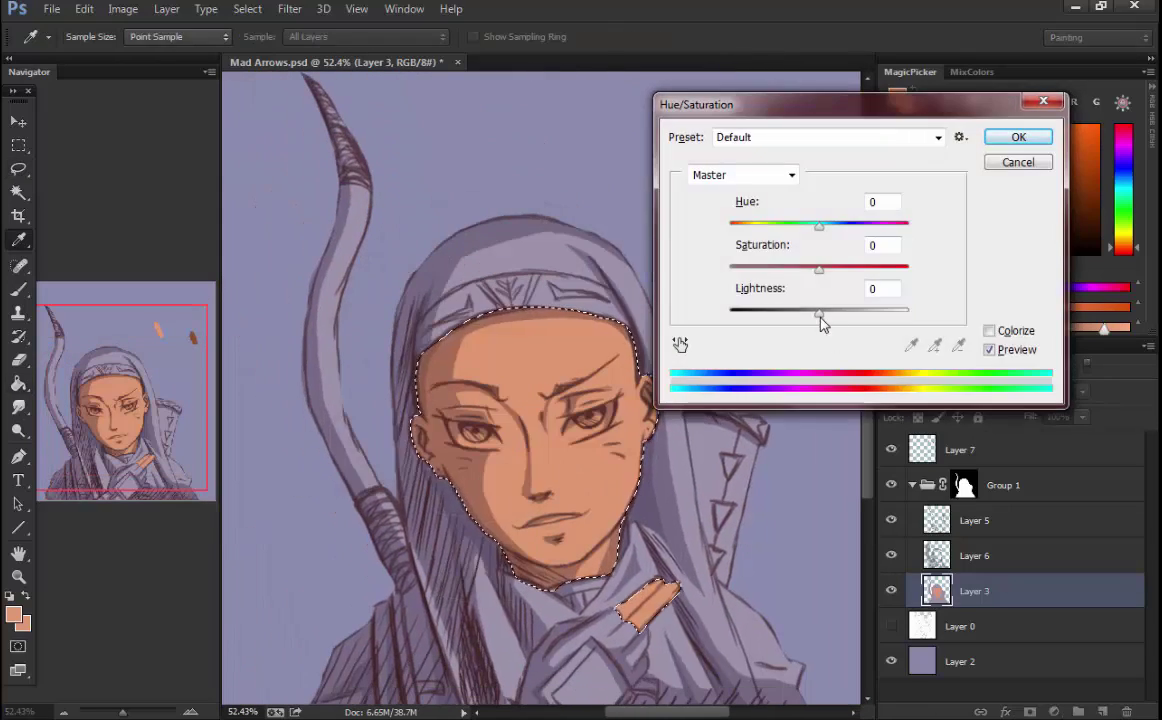
drag(819, 313, 836, 313)
mouse_move(822, 268)
mouse_down()
mouse_move(807, 268)
mouse_move(831, 268)
mouse_up()
drag(836, 313, 847, 313)
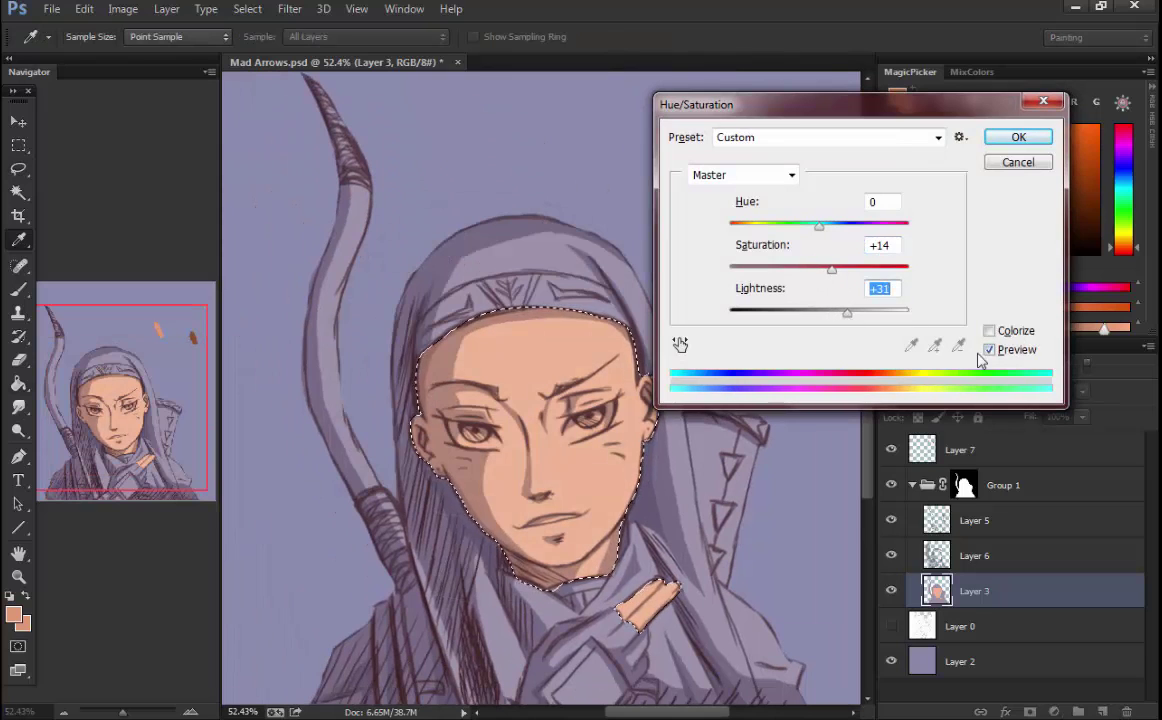
key(Return)
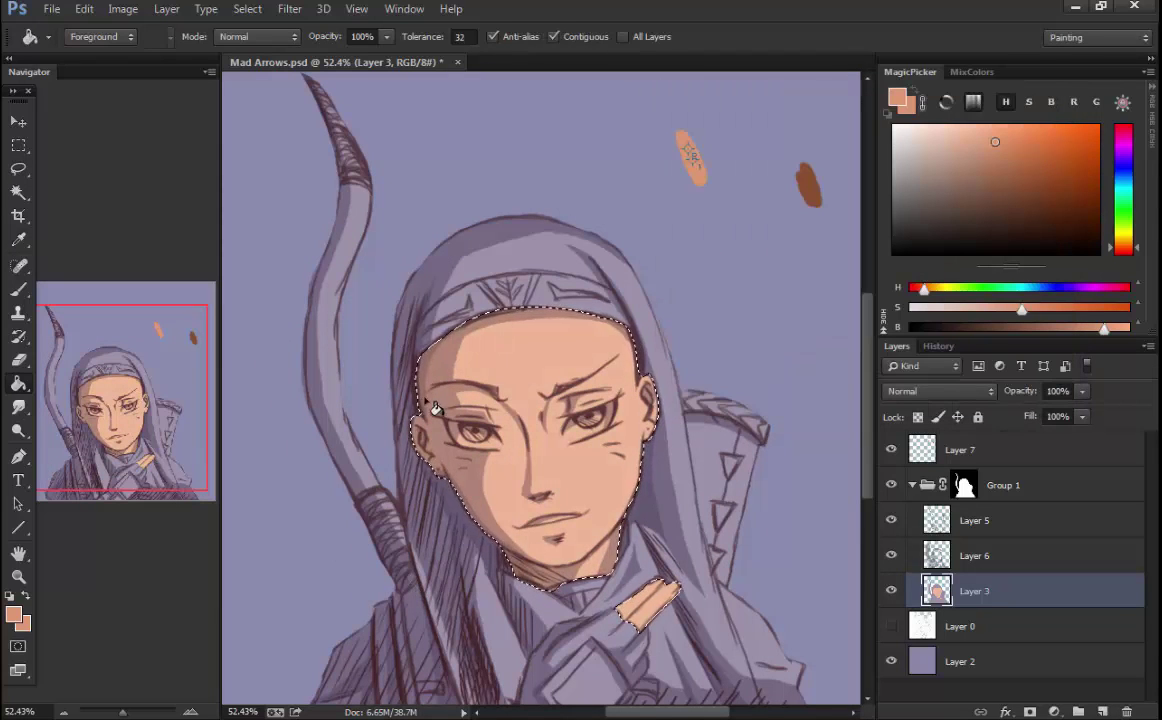
key(l)
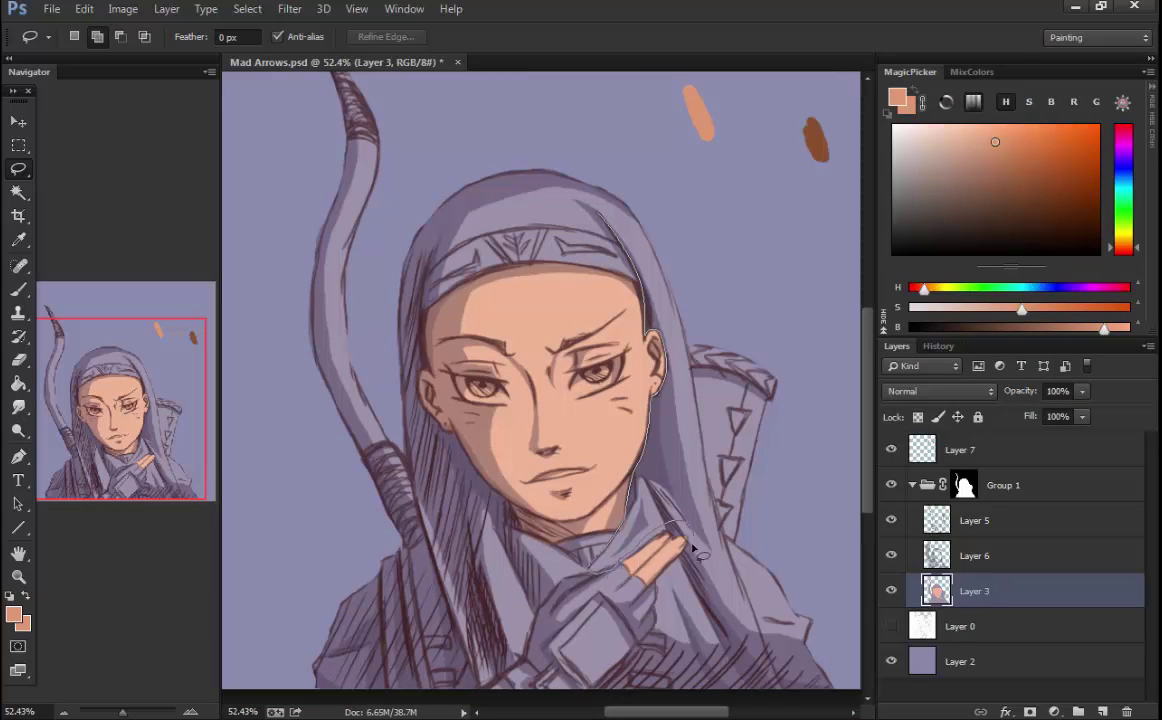
- Select the hood and side hair minus the right shoulder, and choose green for them
mouse_move(605, 695)
mouse_down()
mouse_move(716, 267)
mouse_move(402, 285)
mouse_move(613, 565)
mouse_up()
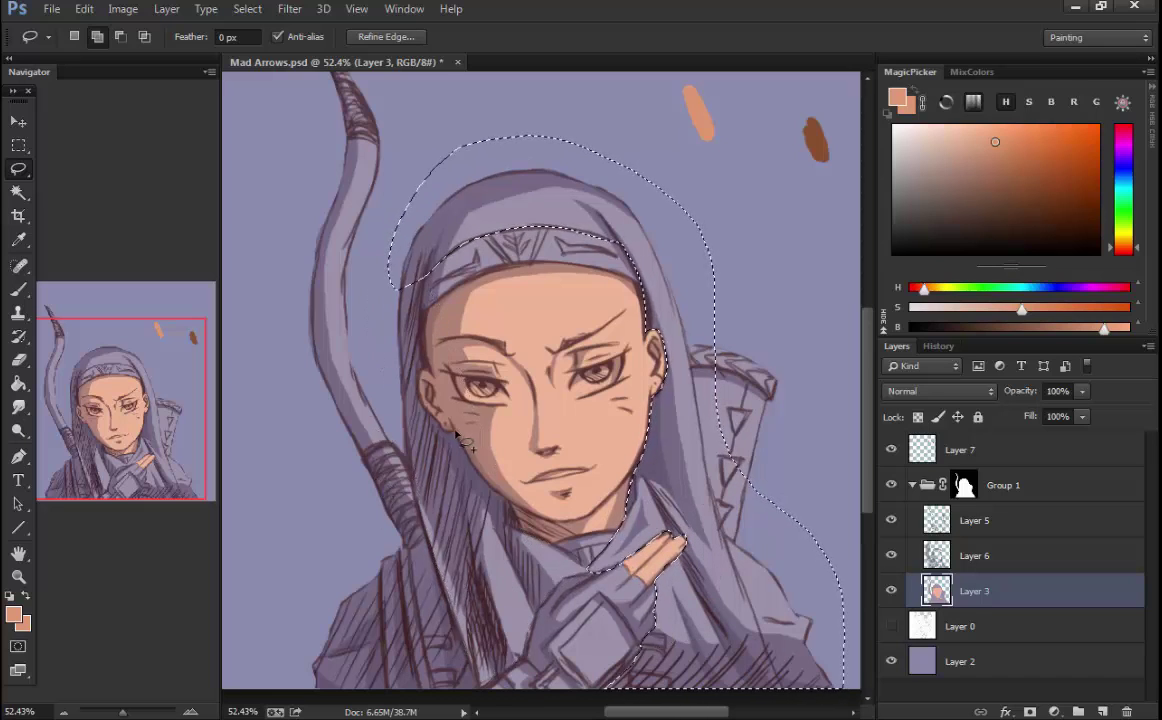
drag(476, 681, 436, 286)
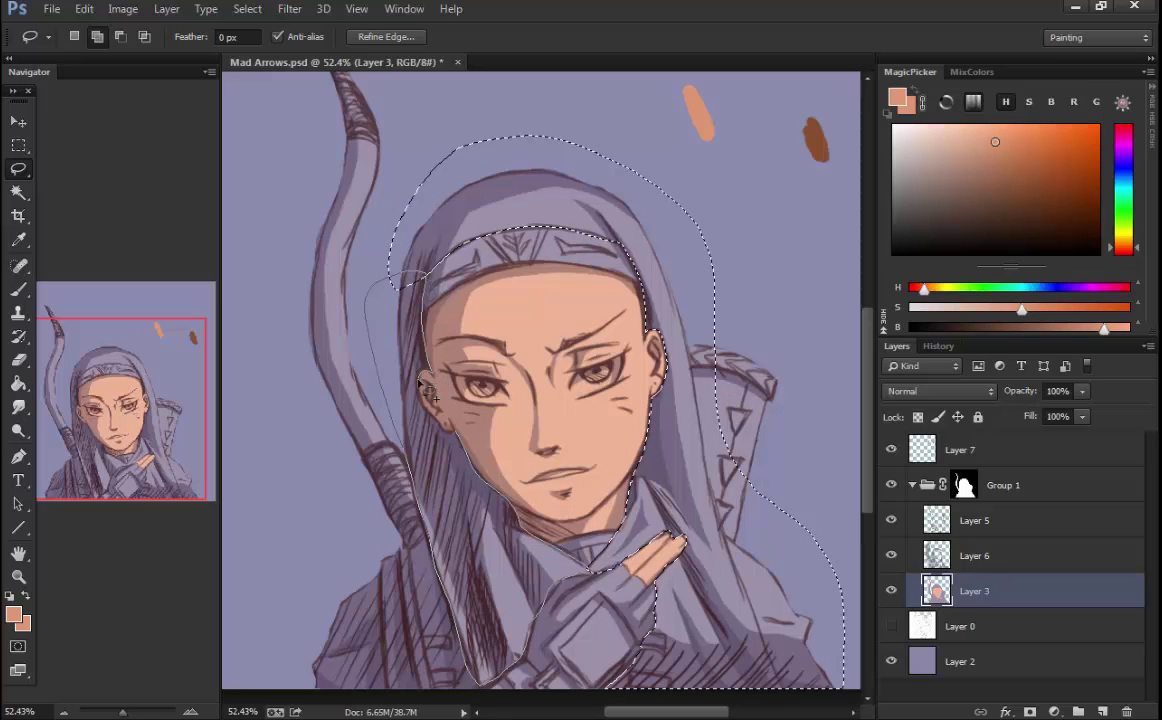
drag(428, 395, 545, 585)
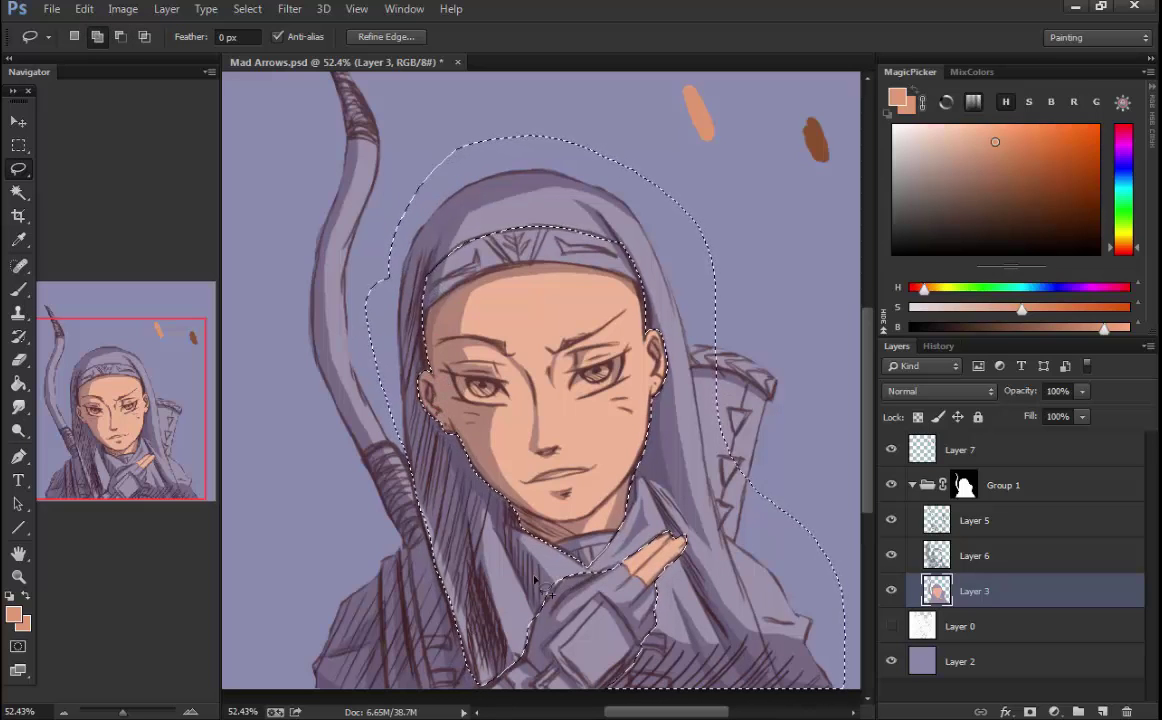
key(alt)
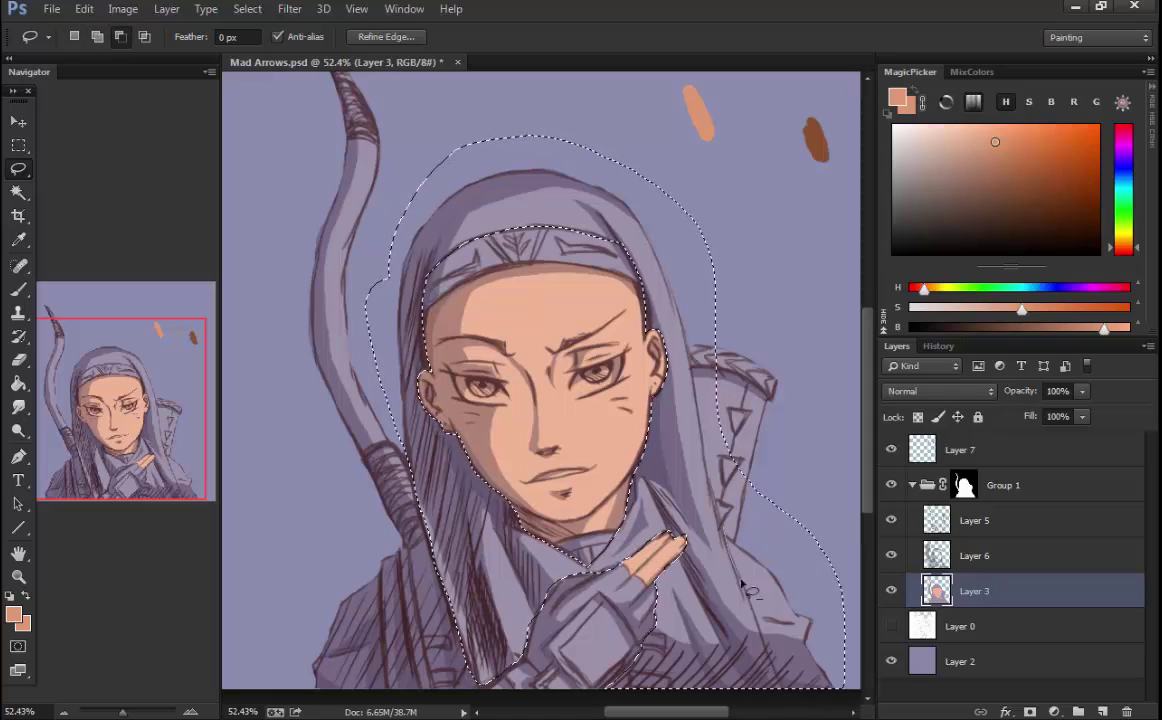
drag(714, 316, 780, 688)
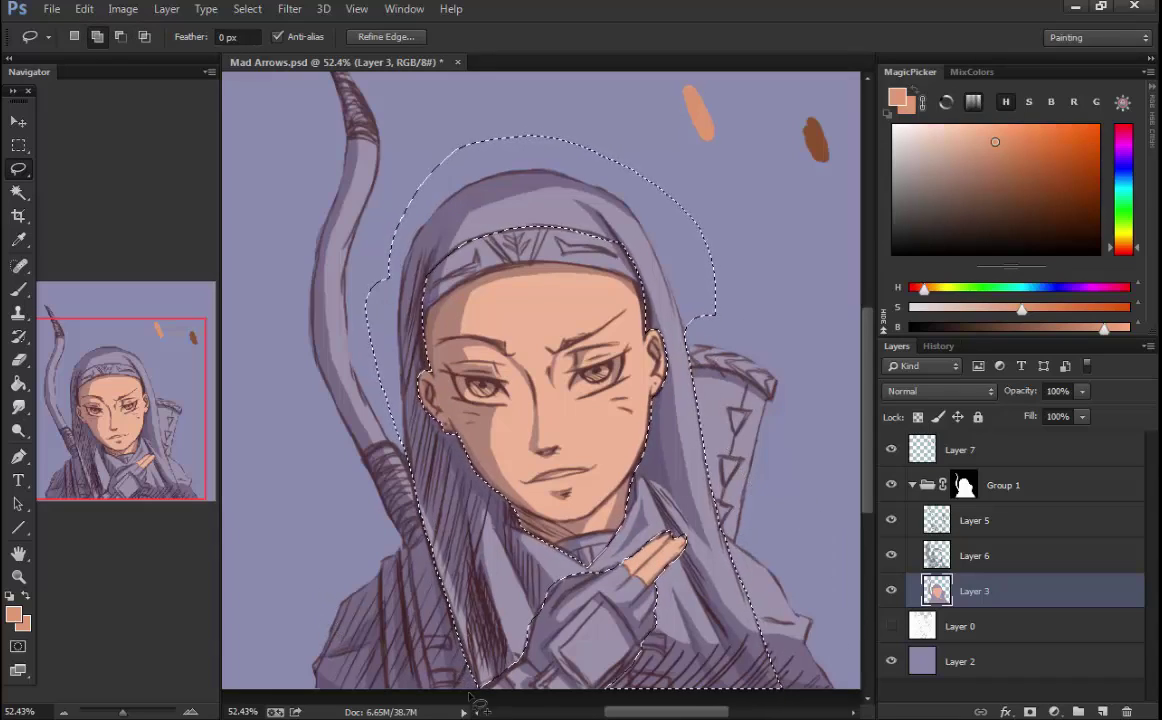
click(946, 101)
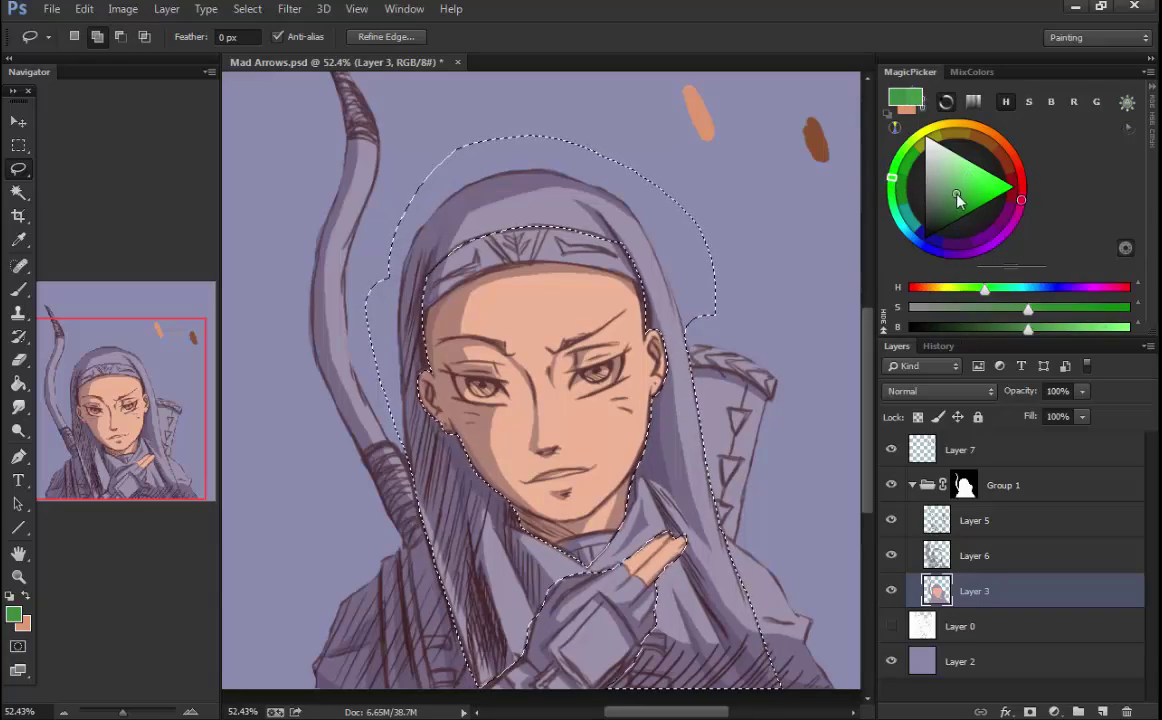
drag(1045, 327, 1032, 335)
- Fill the hood green and lighten it to a bright, slightly teal green with Hue/Saturation
key(g)
click(453, 505)
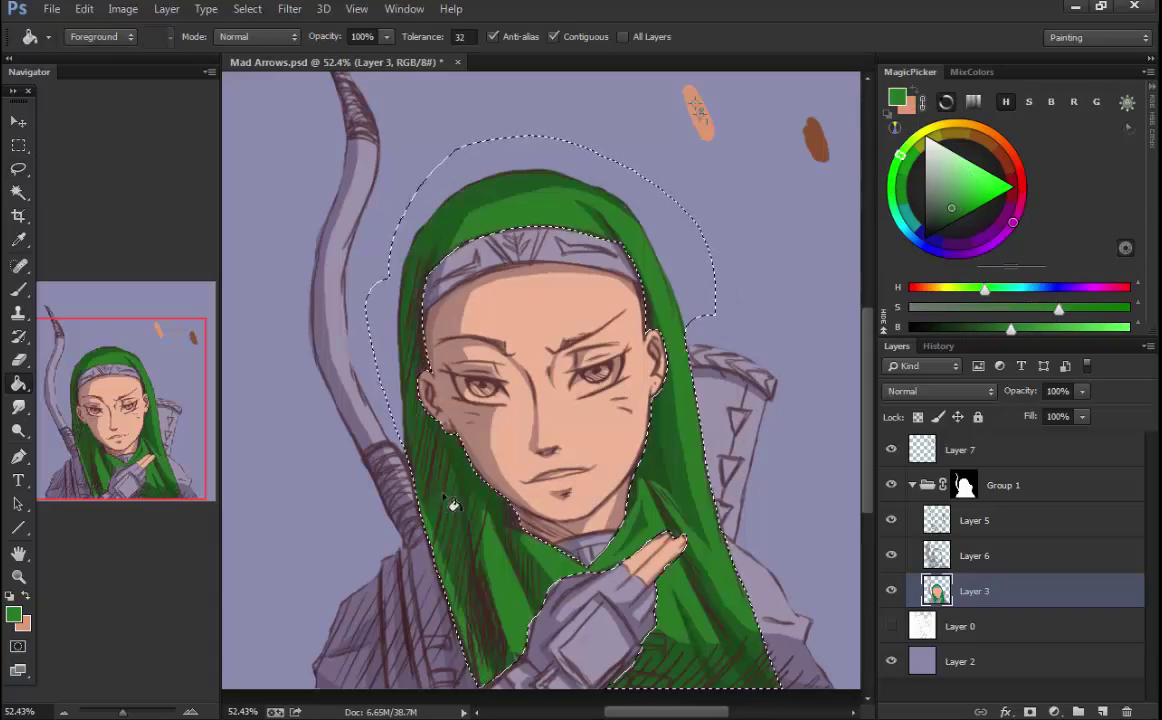
key(ctrl+u)
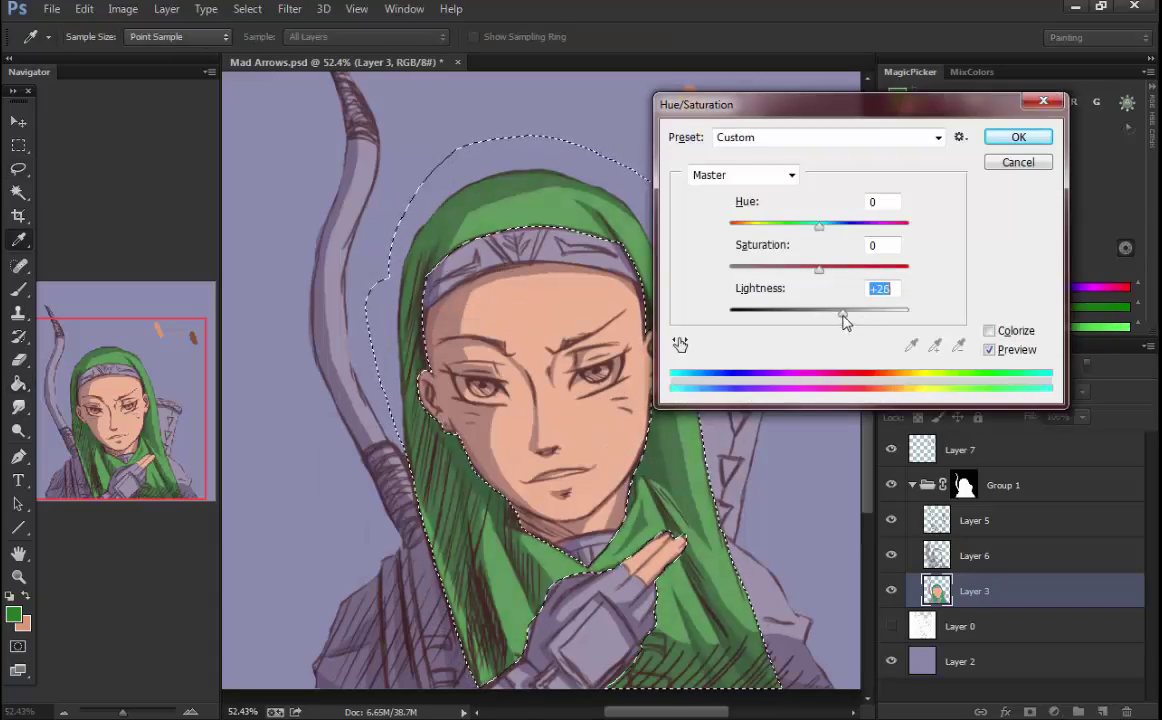
drag(819, 268, 849, 268)
drag(829, 311, 848, 316)
drag(819, 225, 798, 225)
mouse_move(849, 268)
mouse_down()
mouse_move(818, 268)
mouse_move(859, 268)
mouse_up()
drag(798, 225, 838, 225)
drag(847, 318, 855, 316)
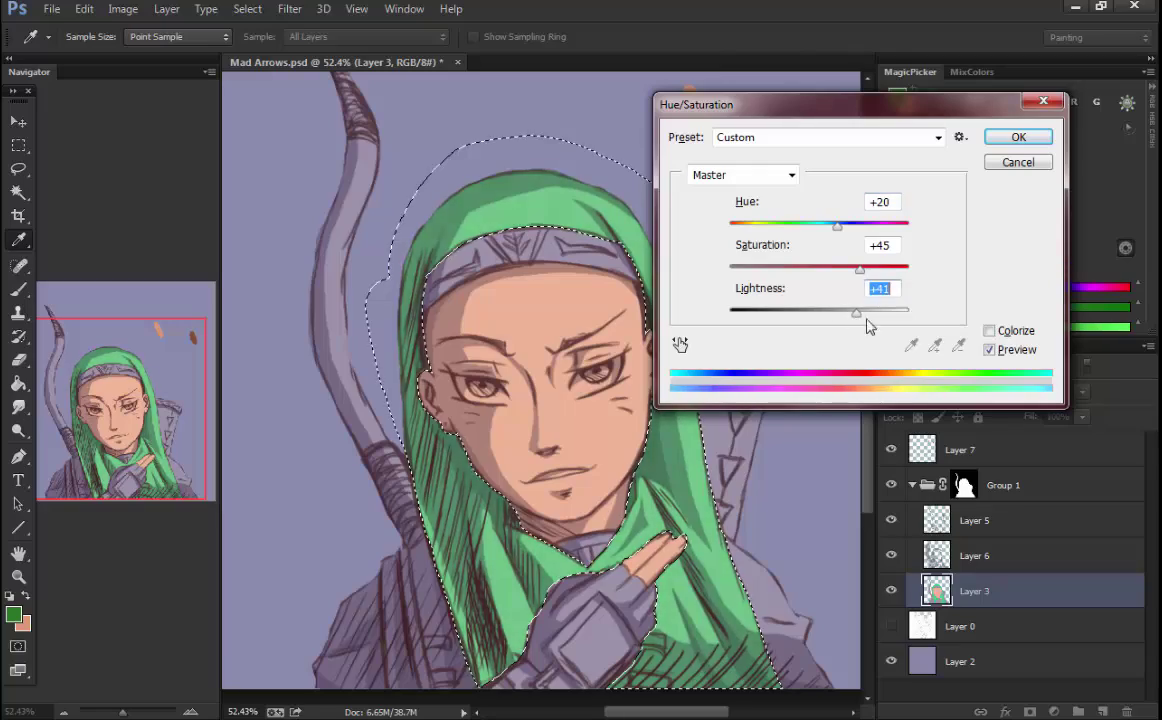
click(1018, 140)
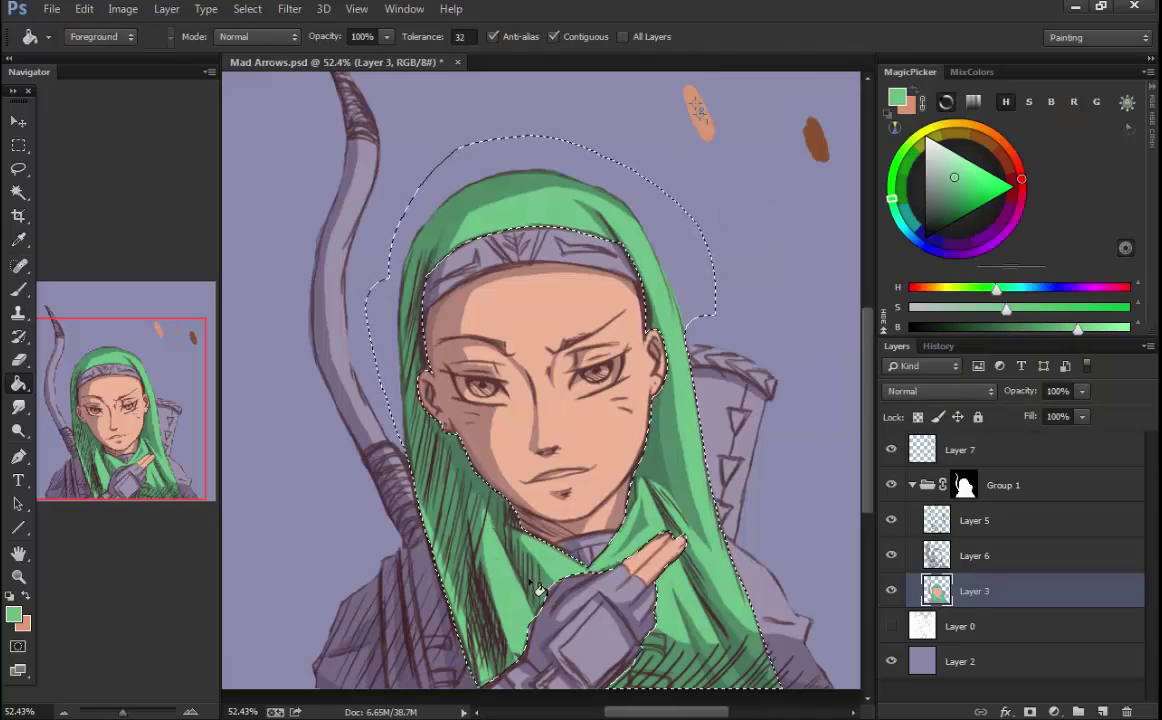
- Refill the hood with a darker, more saturated green, then lighten it slightly
alt+click(490, 535)
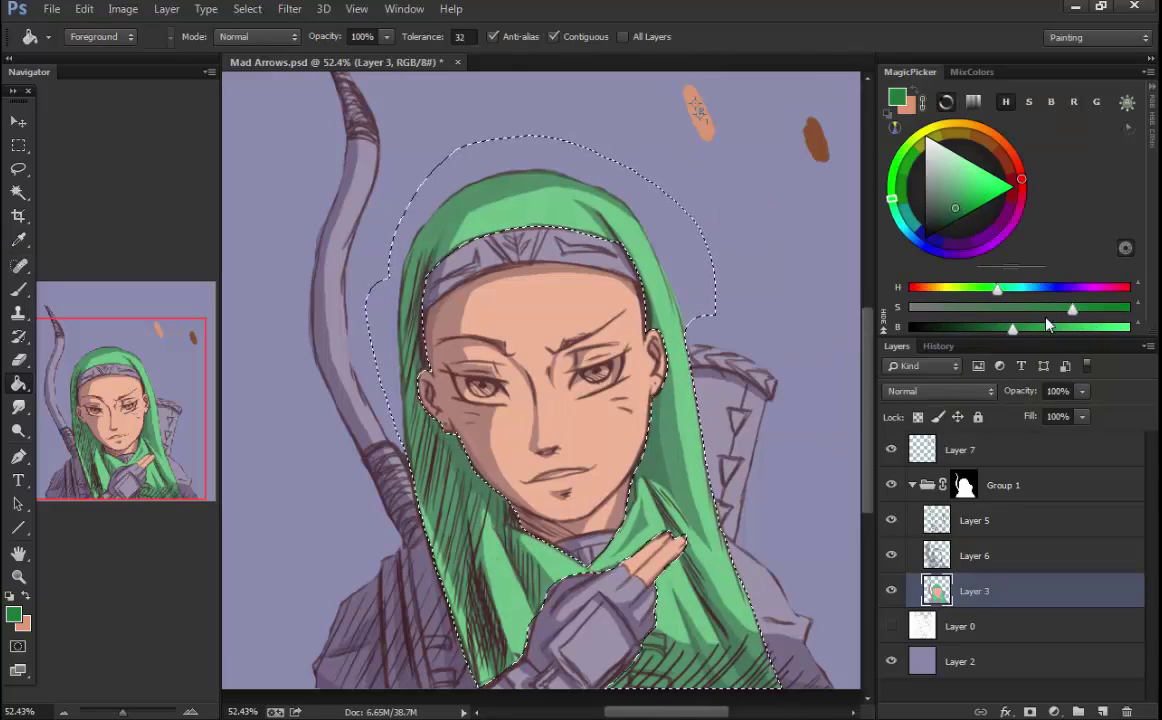
click(502, 575)
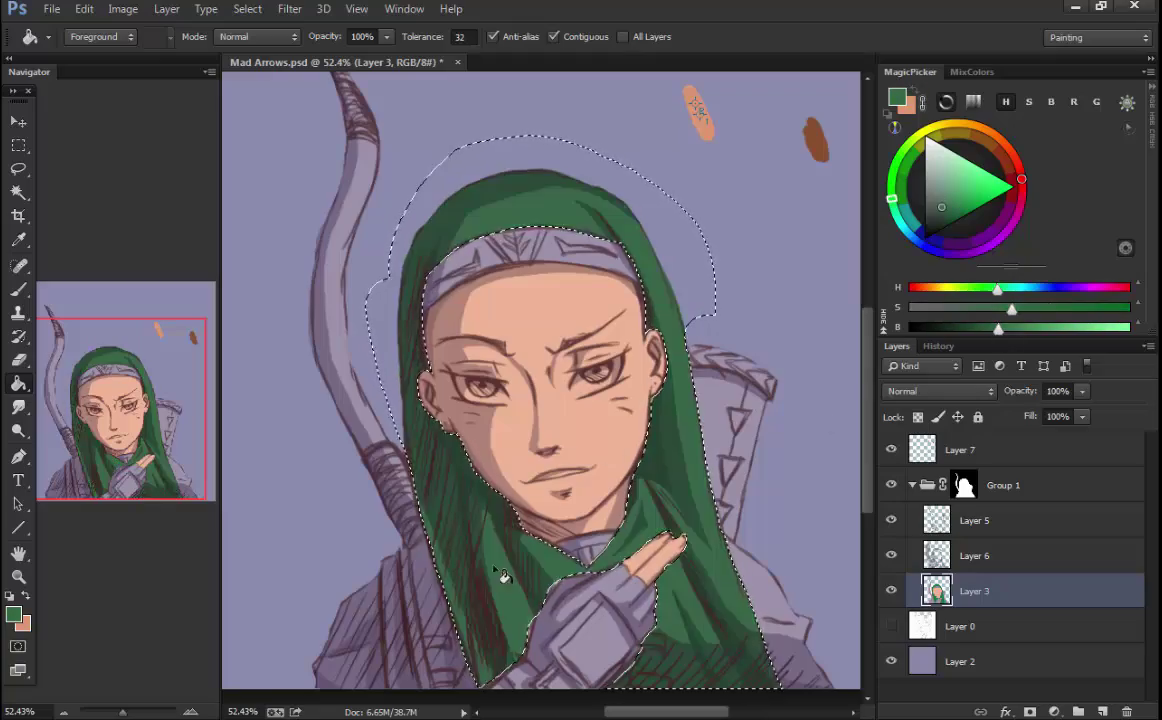
key(ctrl+u)
drag(820, 318, 836, 318)
key(Return)
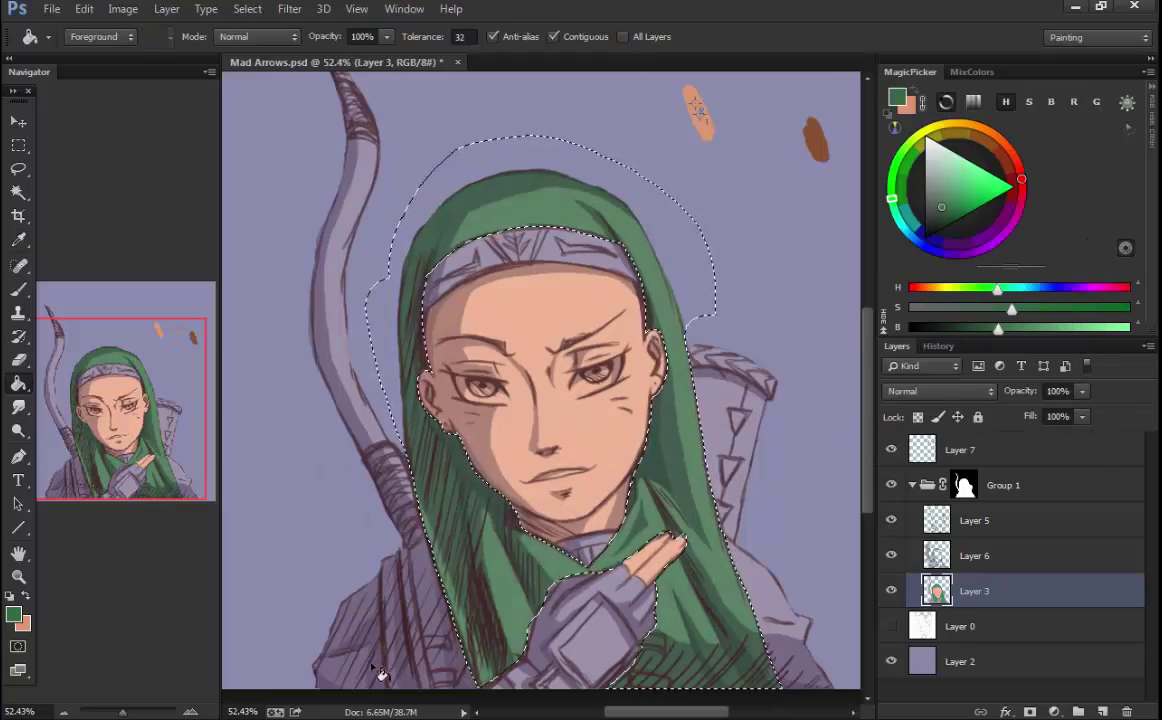
- Sample the hood's new green as the paint colour and clear the hood selection
key(l)
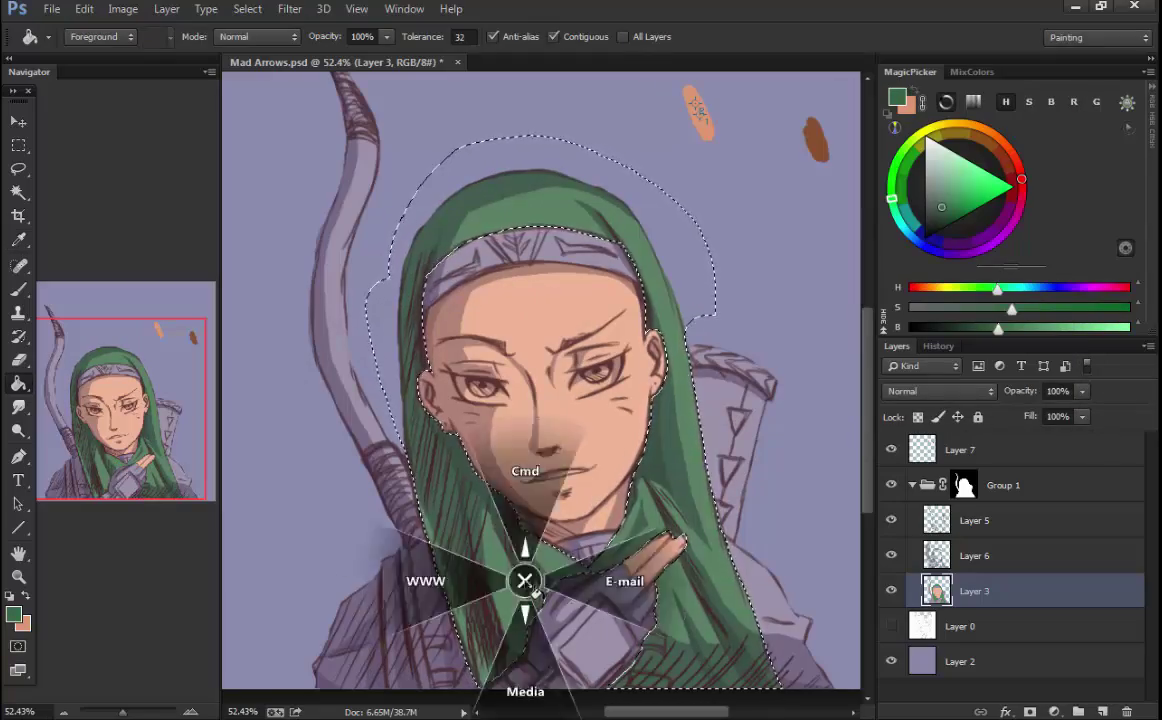
key(g)
alt+click(527, 558)
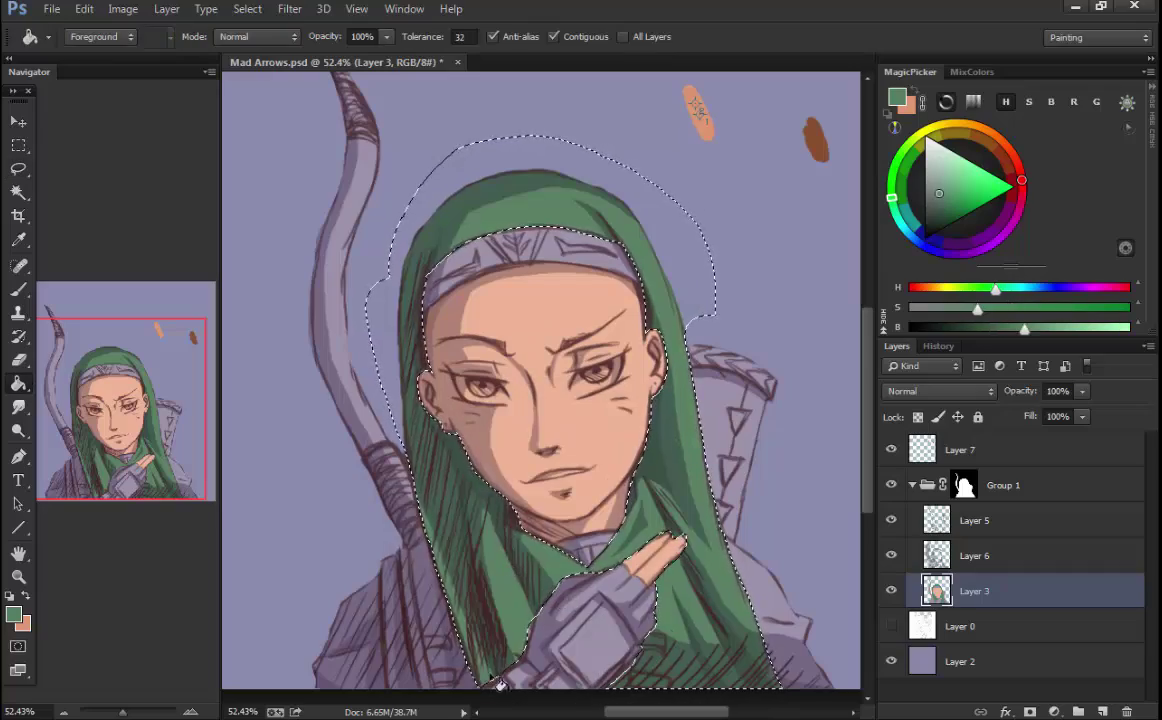
key(l)
key(g)
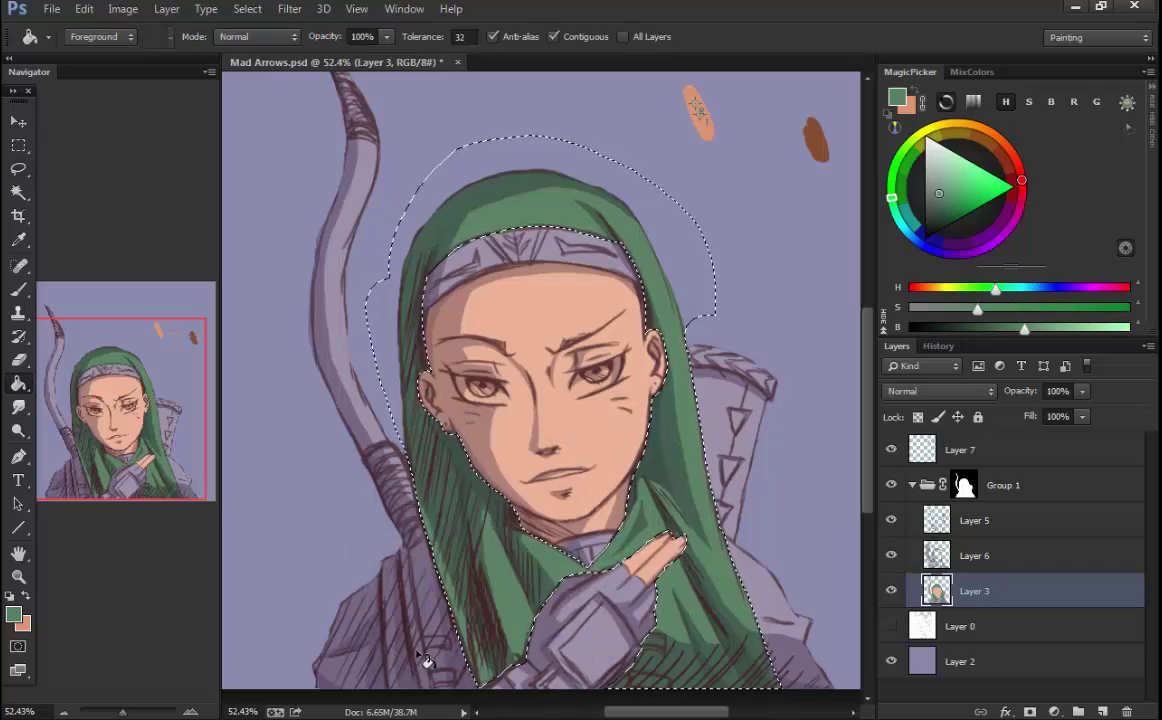
key(ctrl+d)
key(l)
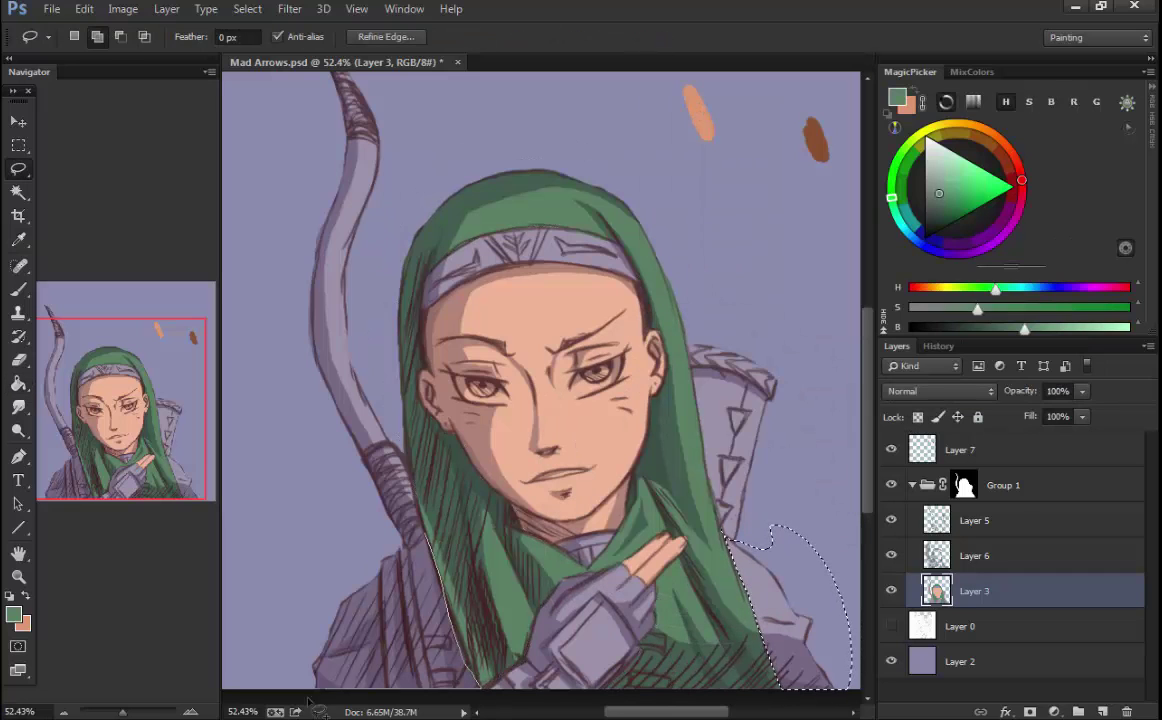
- Fill the shoulder cloak green and adjust it to Hue +18, Lightness -17 to match the hood
drag(780, 530, 422, 540)
click(460, 570)
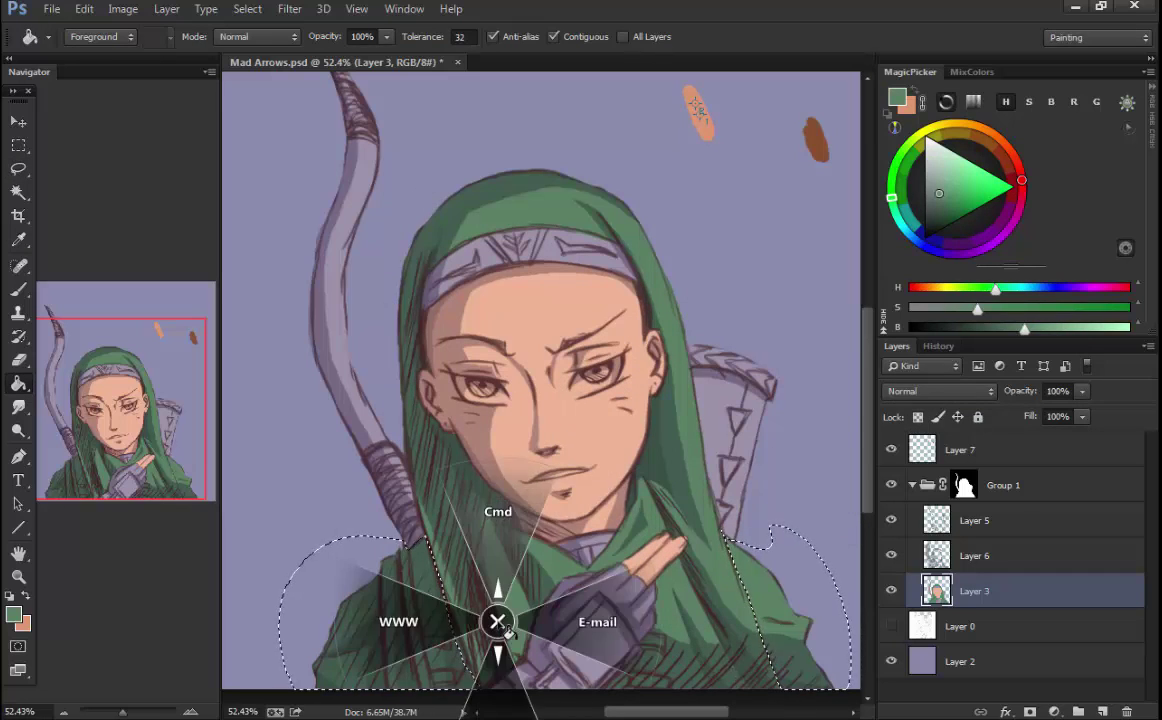
key(ctrl+u)
drag(818, 312, 803, 312)
drag(818, 225, 836, 226)
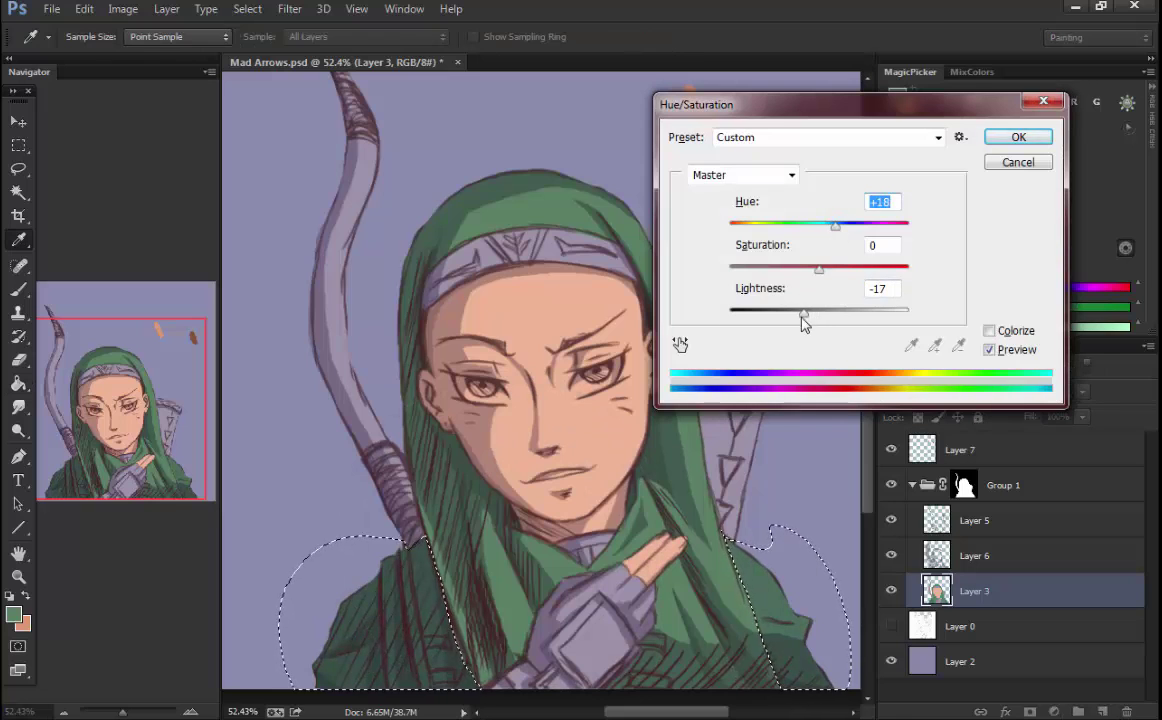
key(Return)
key(ctrl+d)
- Set the paint colour to a dark red for the trim
key(l)
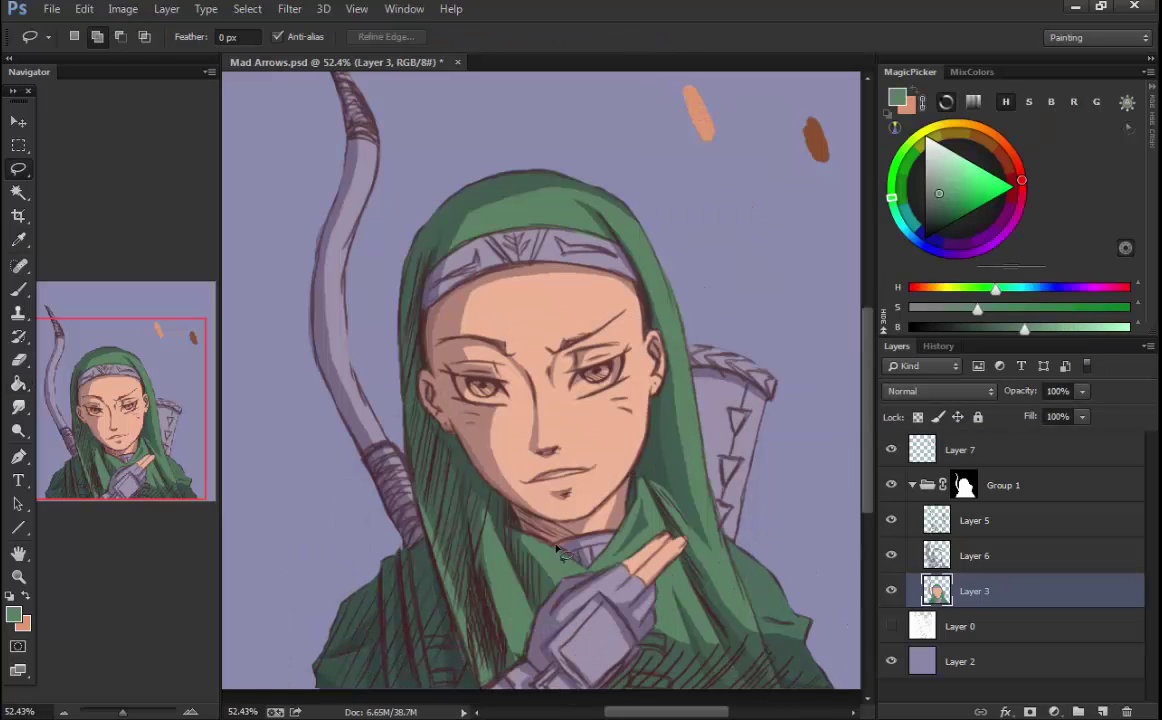
drag(597, 566, 582, 562)
key(g)
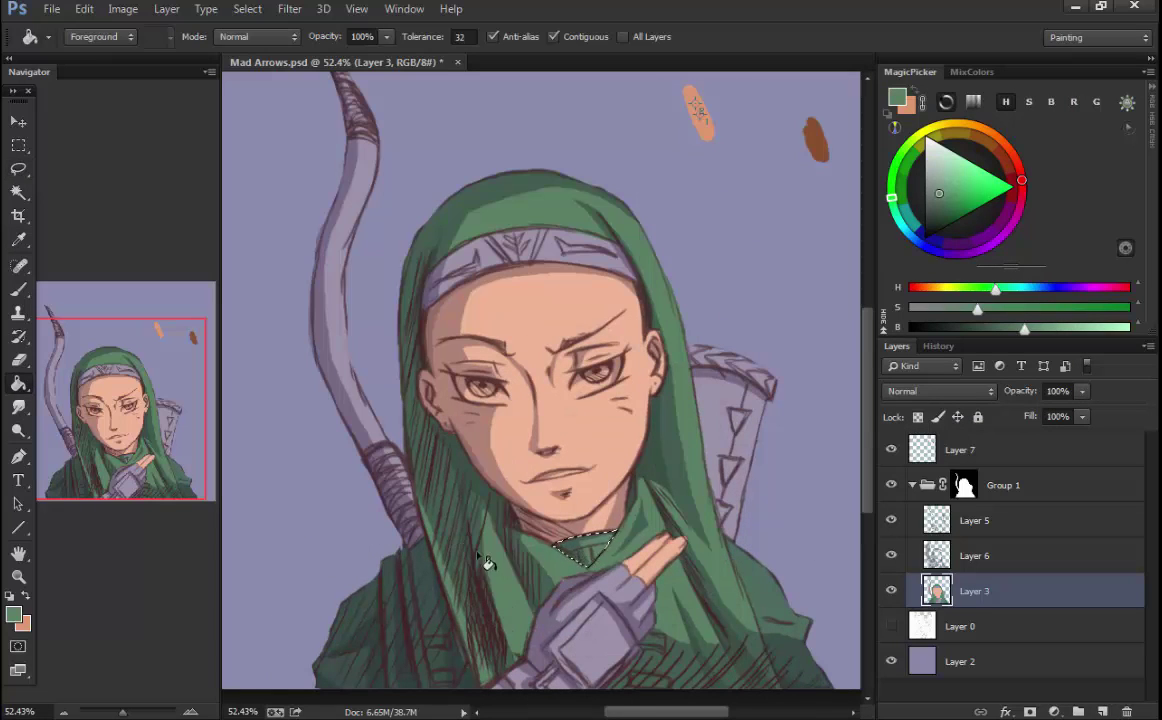
click(1019, 186)
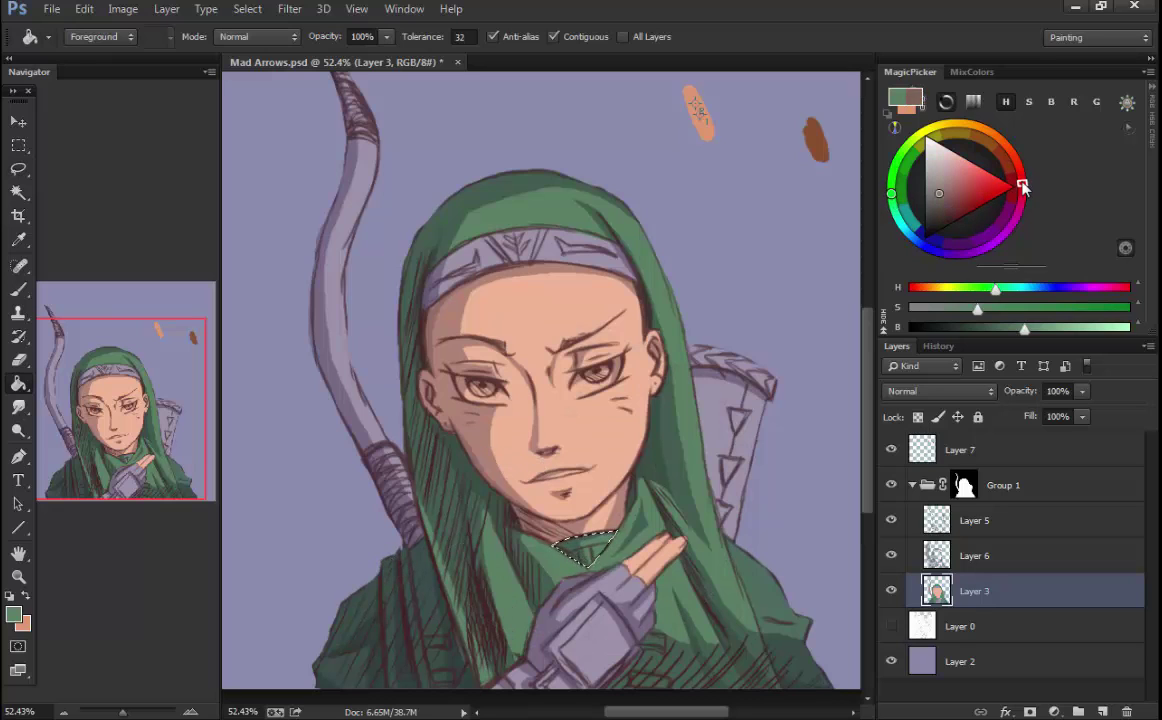
drag(977, 308, 1068, 310)
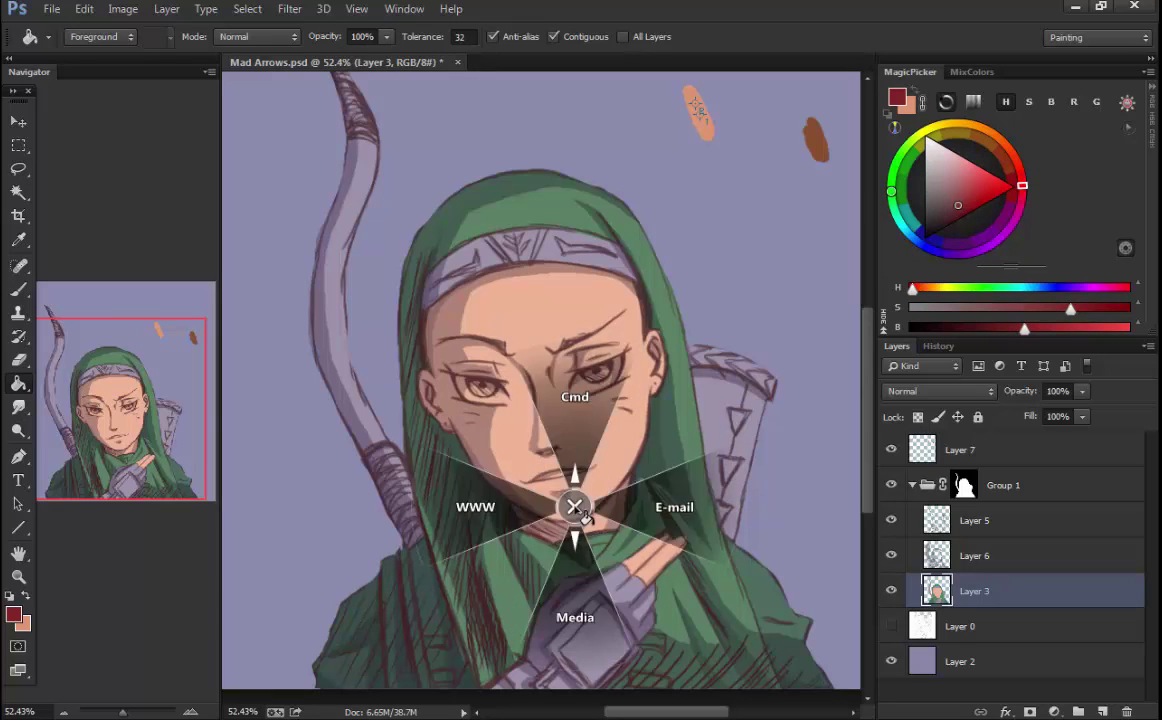
key(ctrl+d)
key(l)
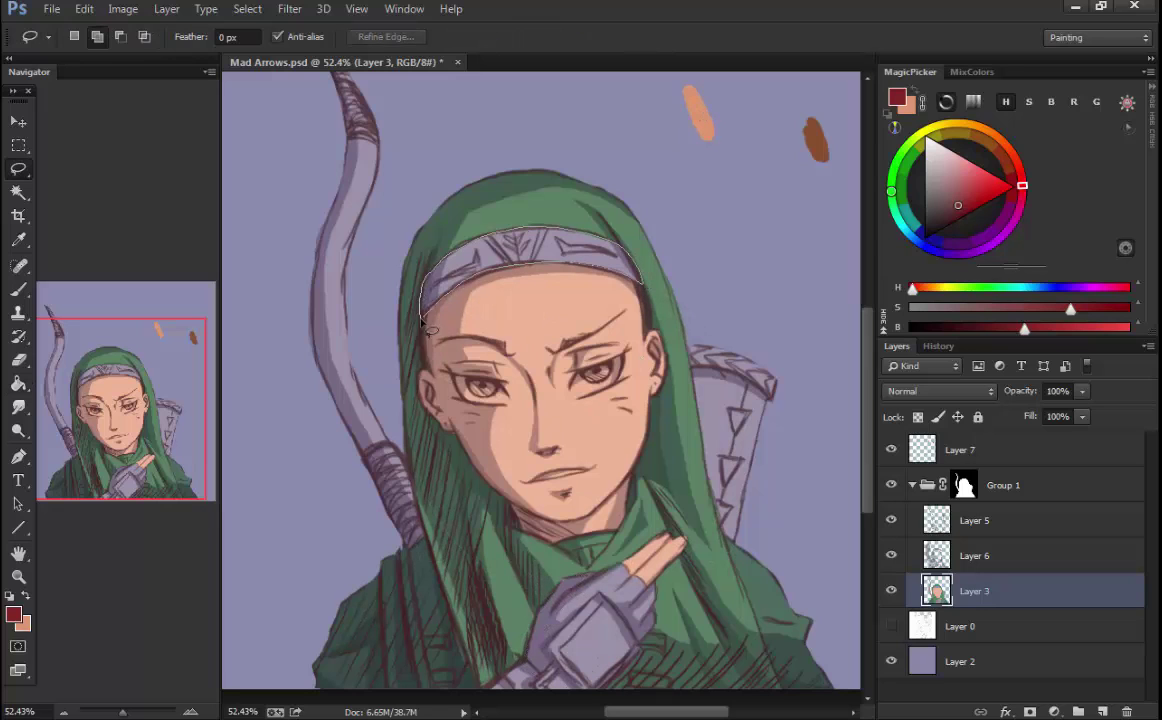
- Select the headband, collar and the left and right cloak trim together
drag(425, 326, 421, 306)
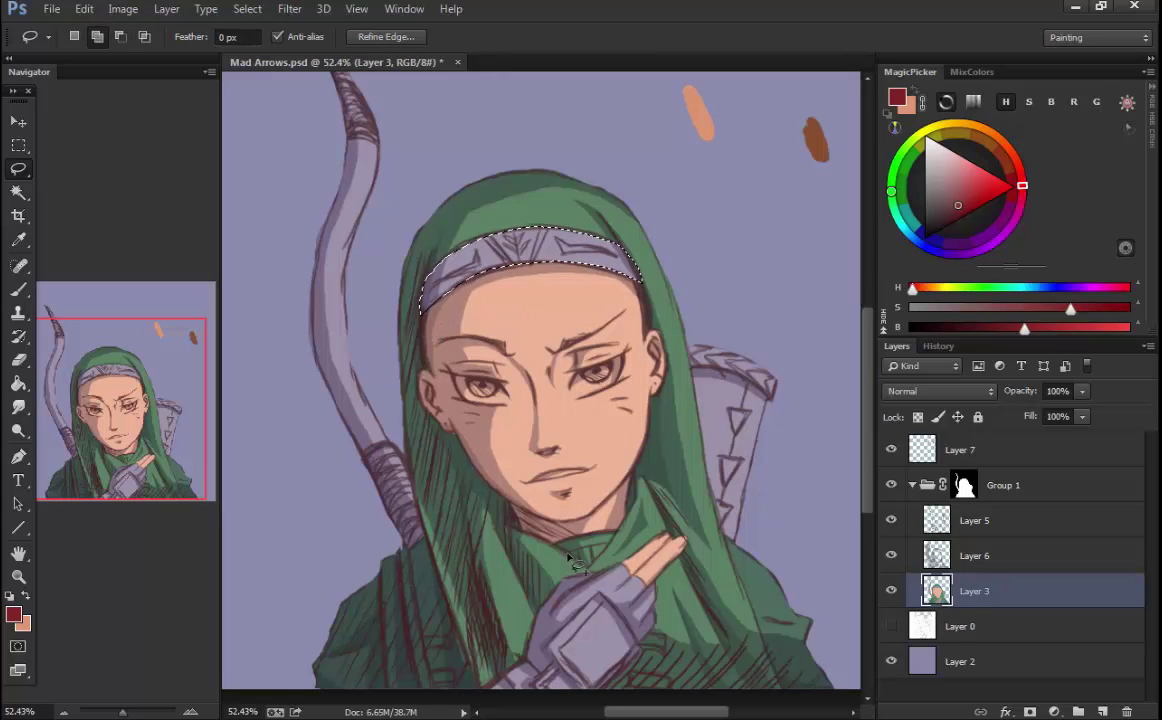
mouse_move(568, 556)
mouse_down()
mouse_move(608, 548)
mouse_move(597, 585)
mouse_up()
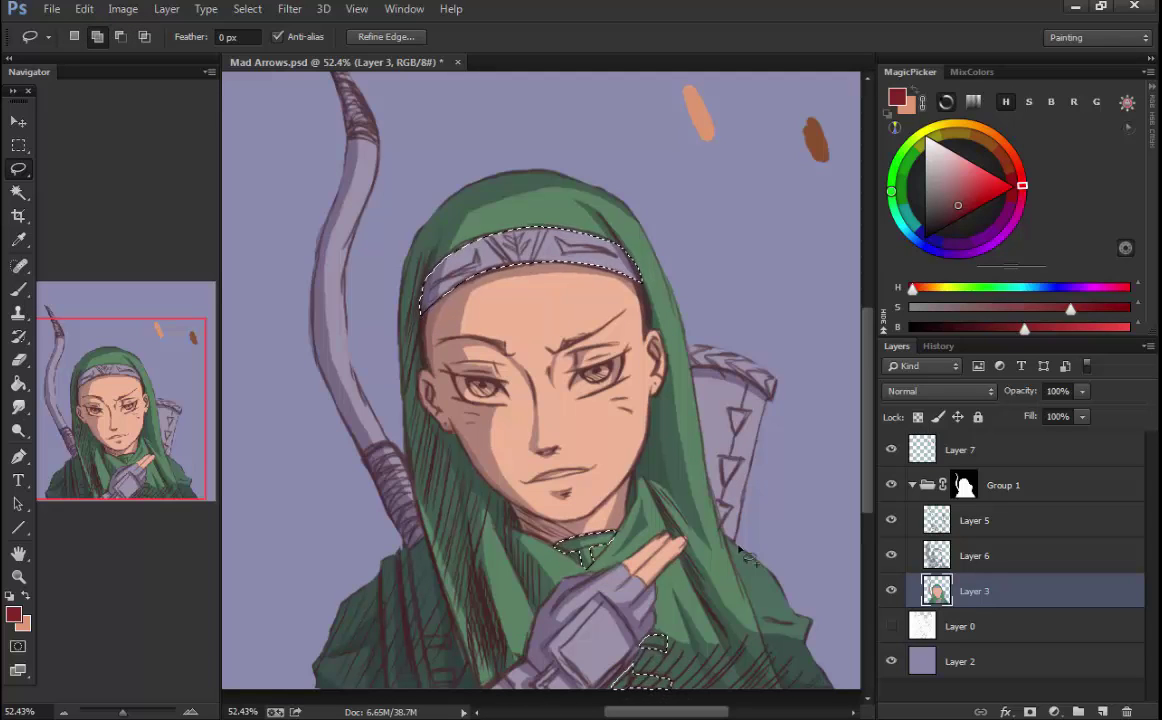
drag(780, 560, 763, 580)
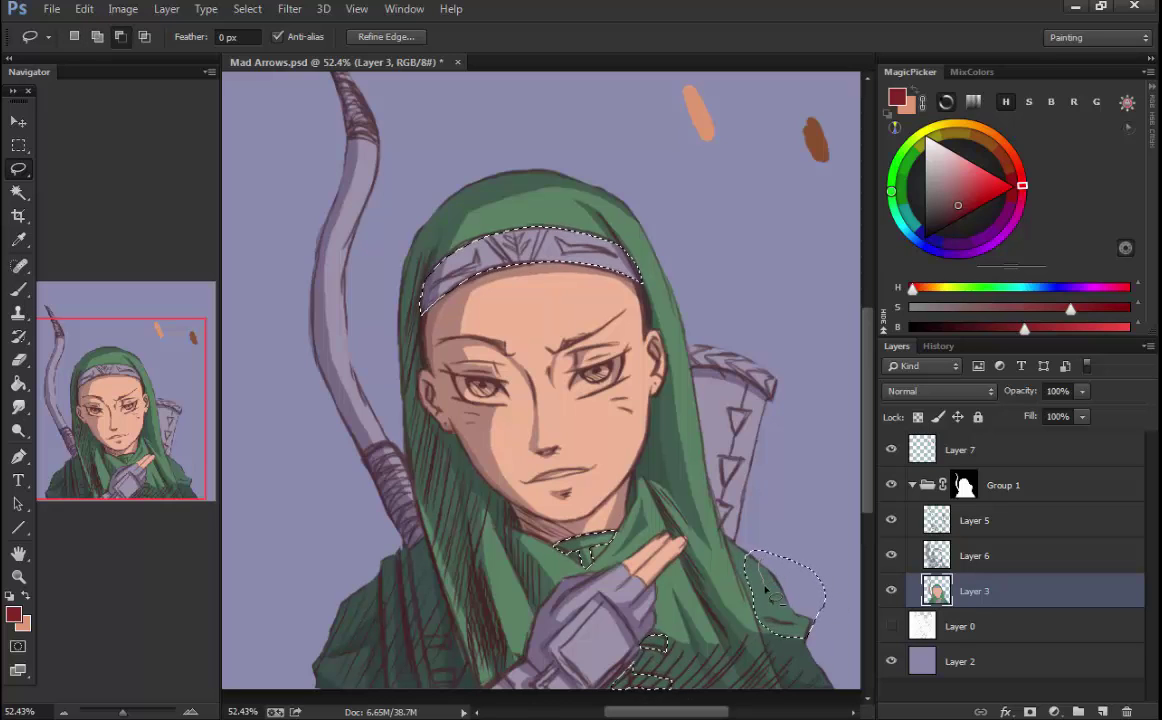
drag(788, 632, 287, 650)
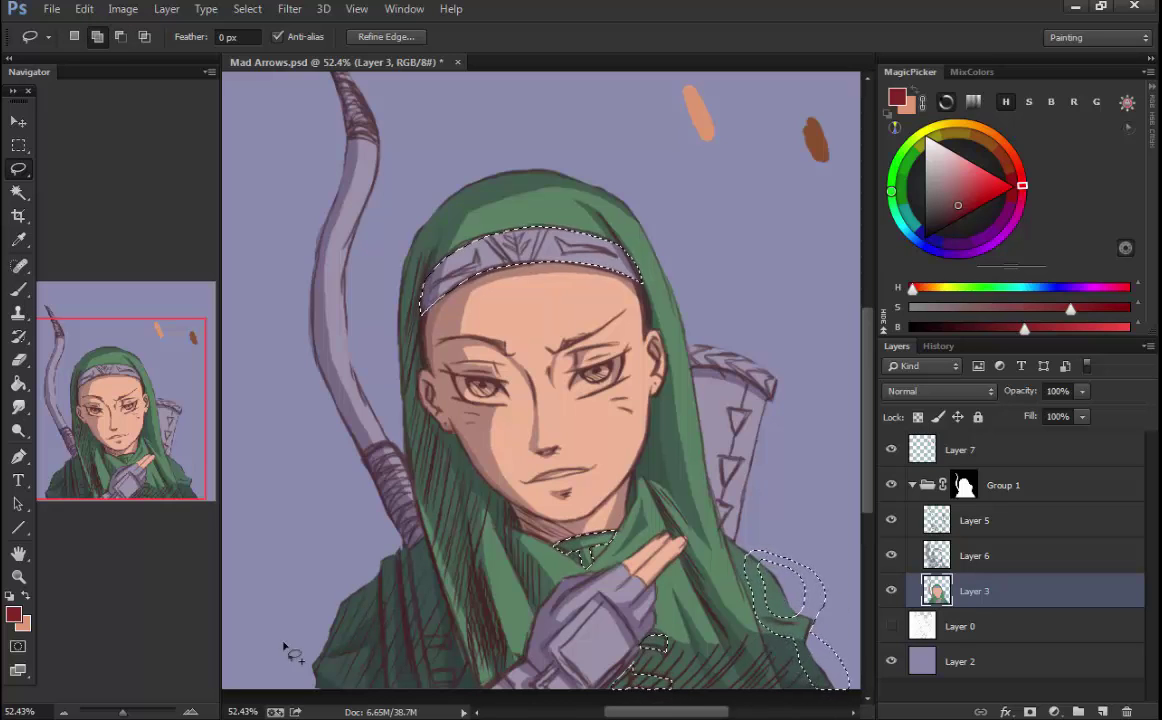
mouse_move(362, 575)
mouse_down()
mouse_move(305, 667)
mouse_move(289, 656)
mouse_move(382, 603)
mouse_move(393, 655)
mouse_move(343, 700)
mouse_up()
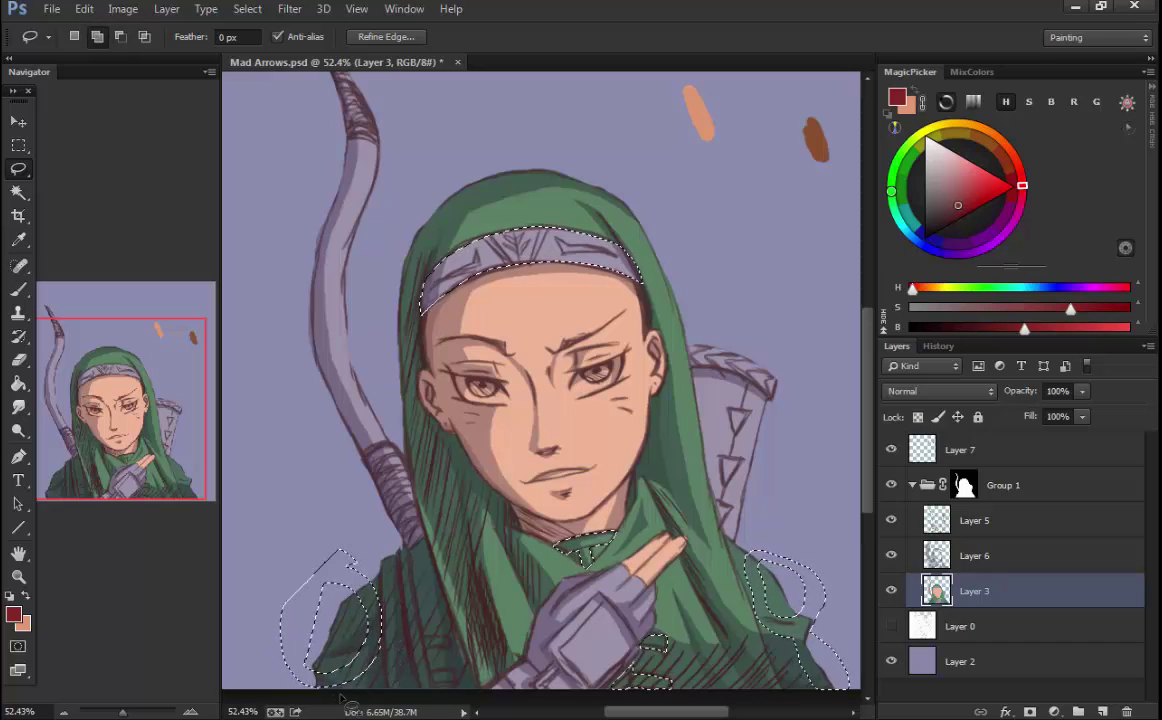
key(ctrl+alt+z)
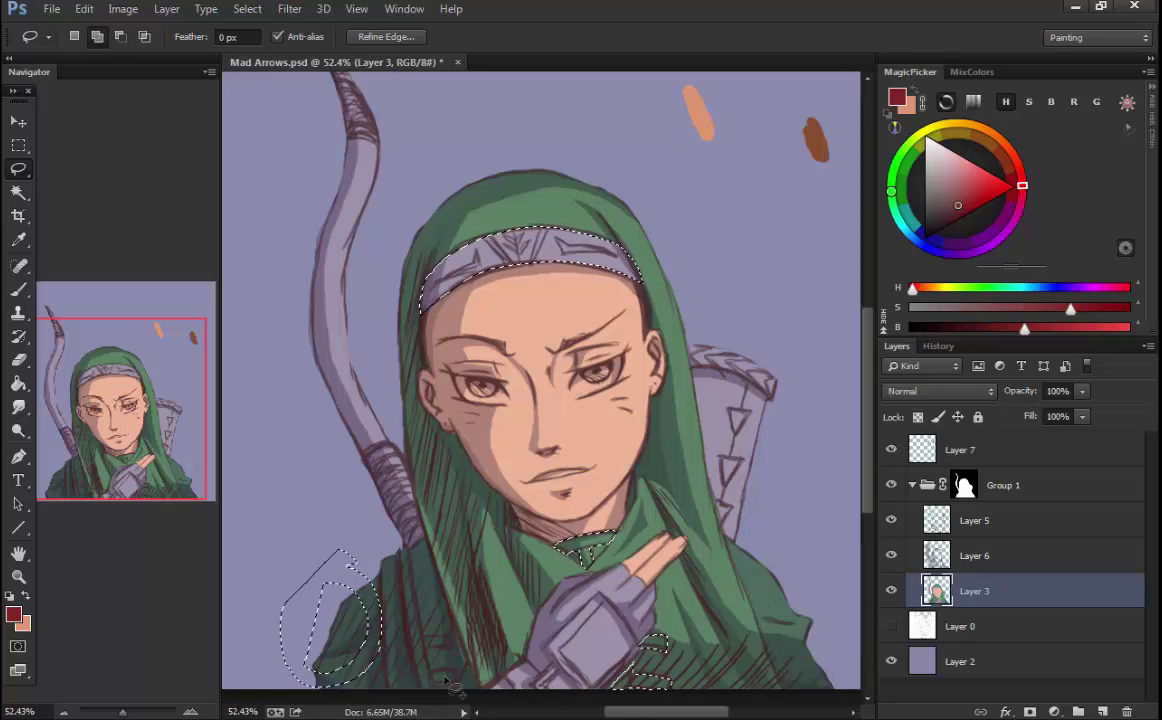
key(ctrl+alt+z)
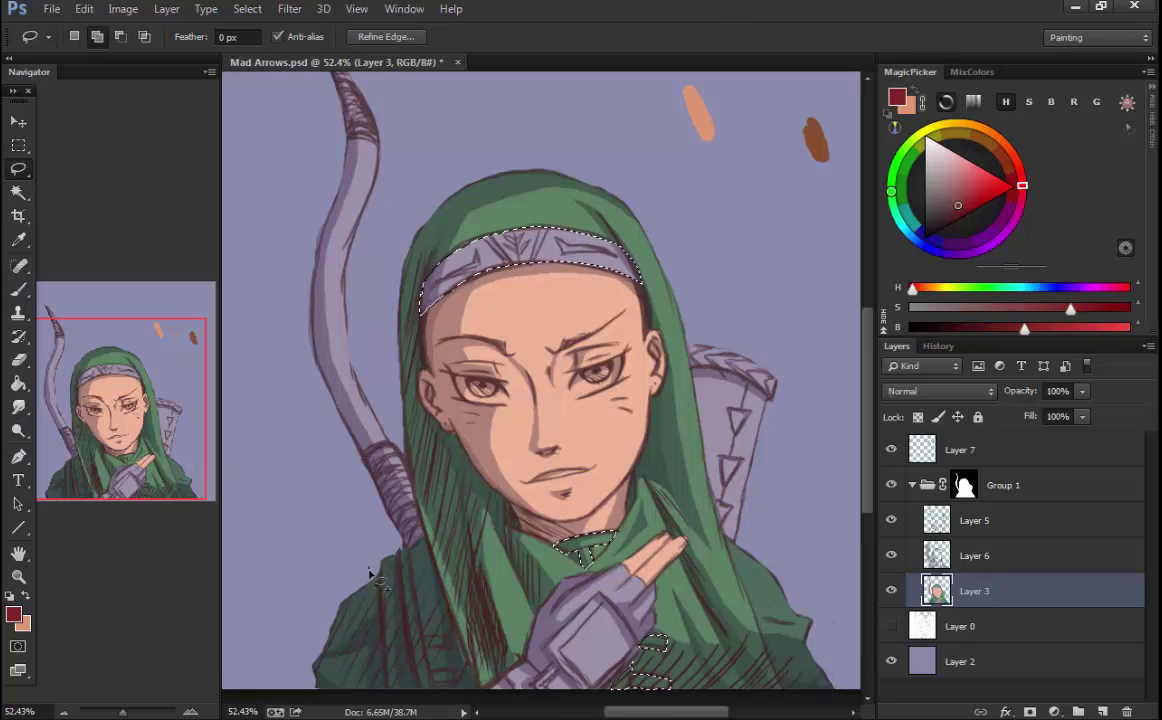
drag(370, 677, 359, 590)
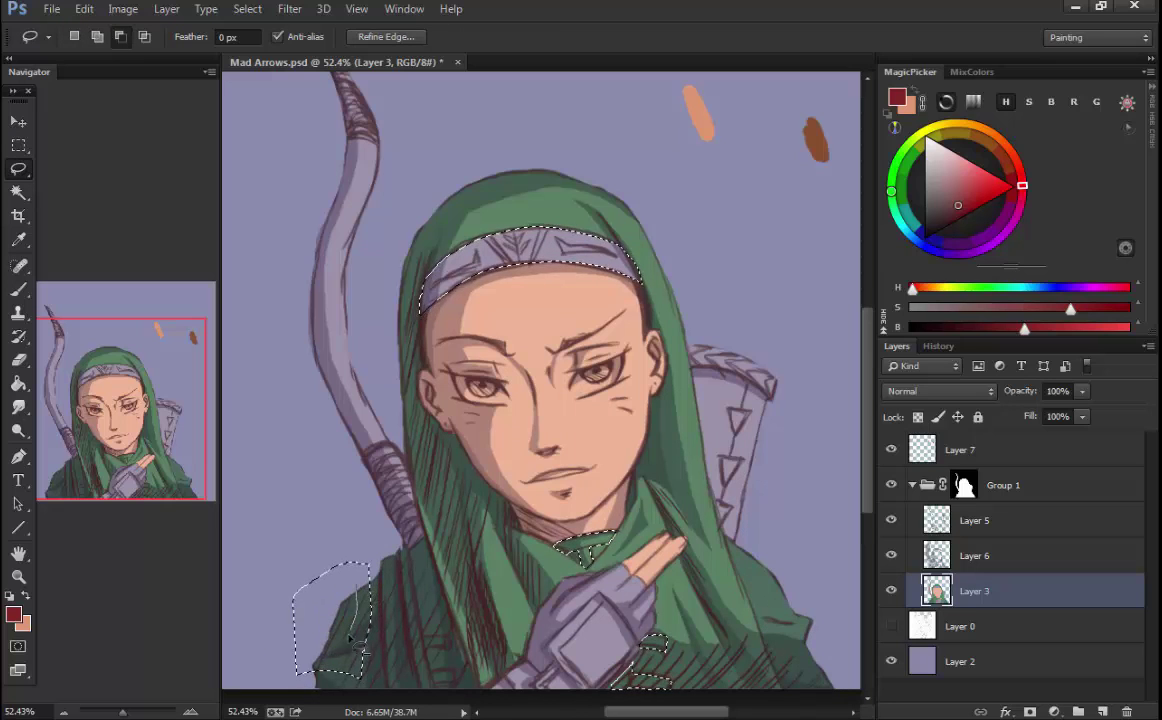
drag(733, 540, 765, 575)
drag(323, 666, 326, 676)
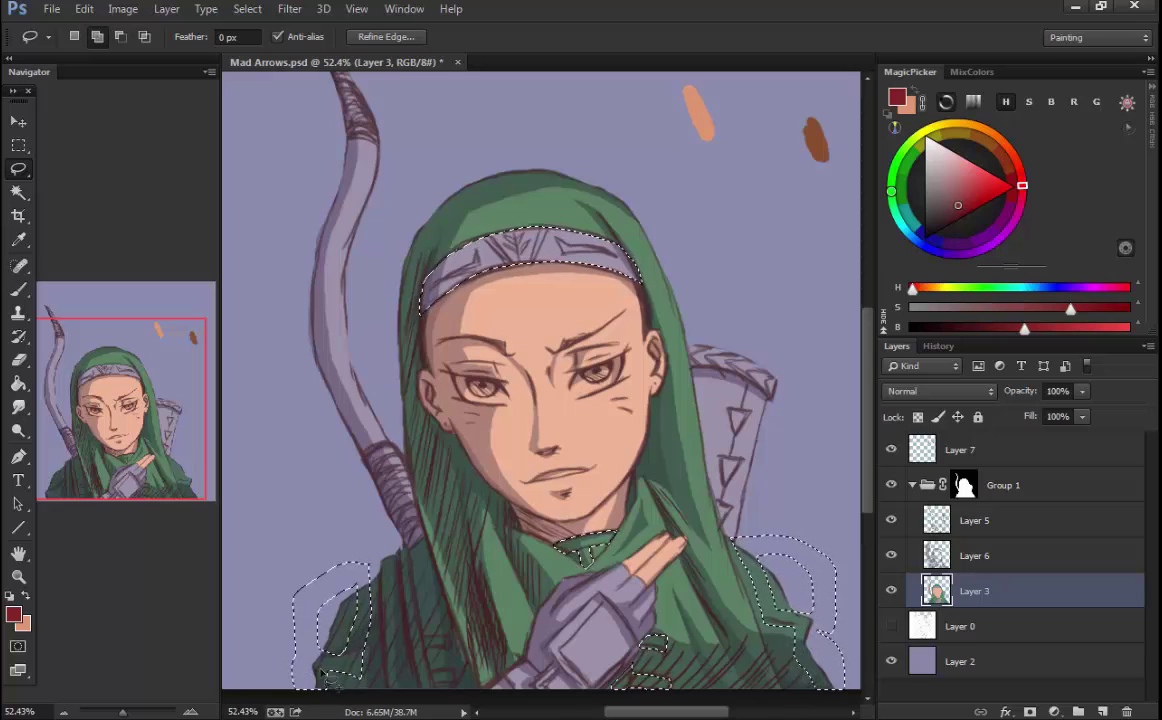
- Fill them dark red and shift to crimson with Hue -23, Saturation +13, then deselect
click(428, 381)
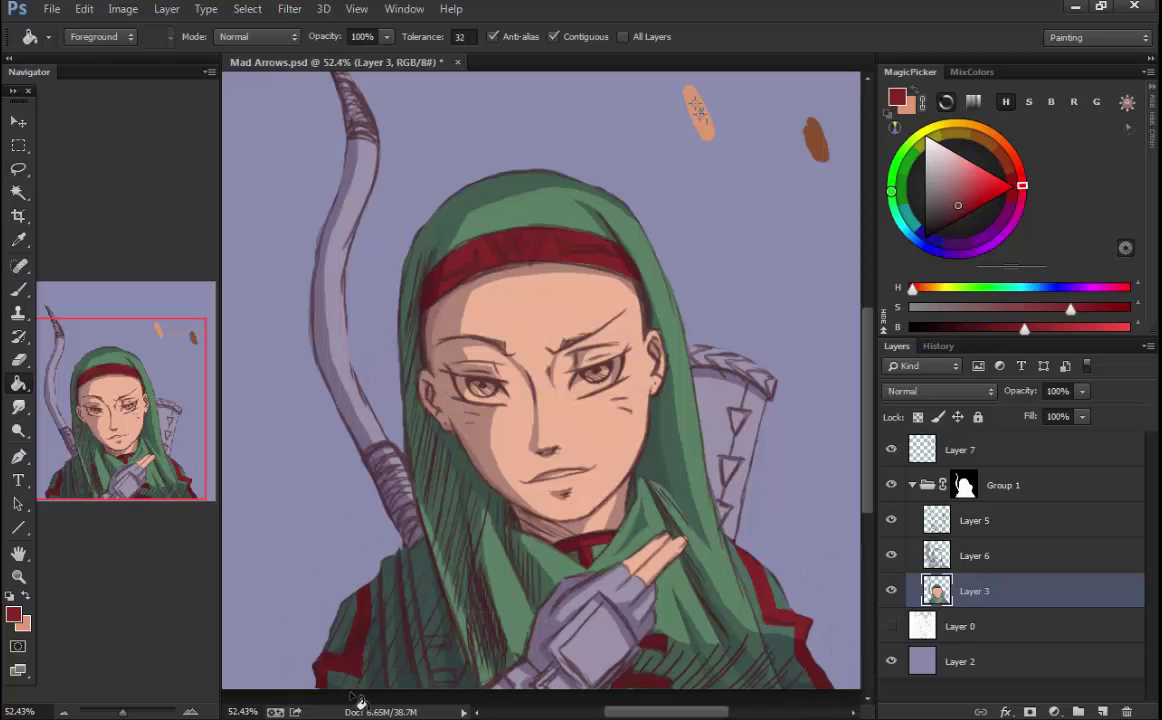
key(ctrl+shift+d)
key(ctrl+u)
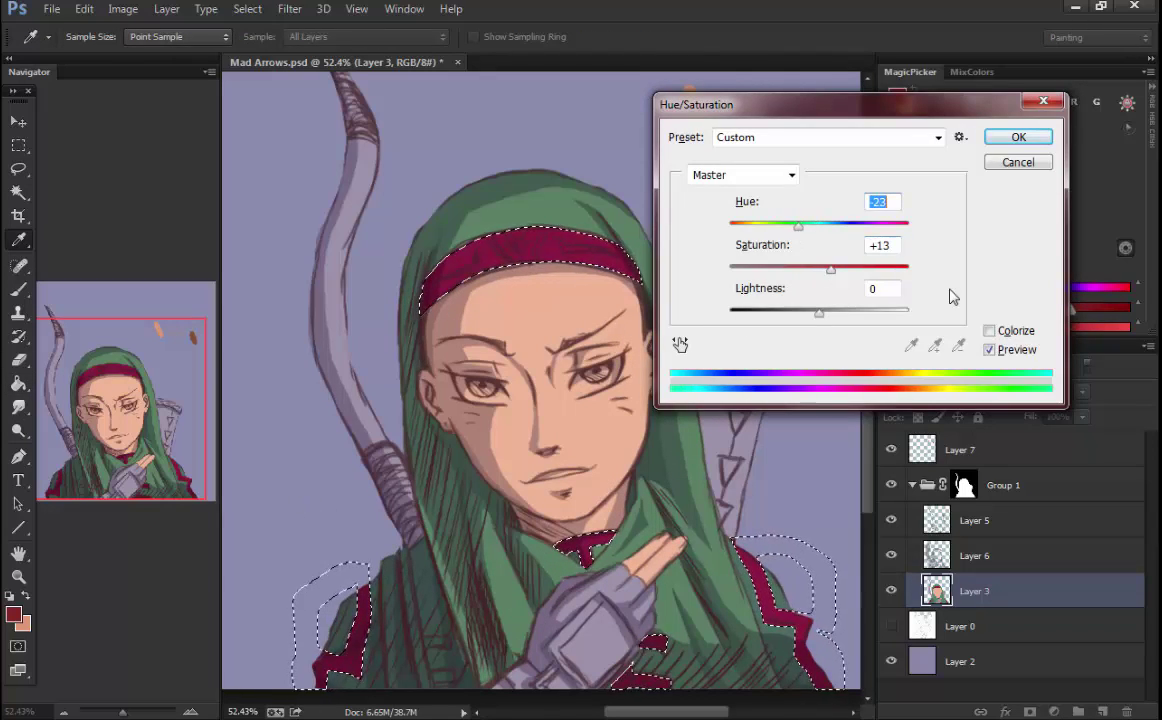
key(Return)
key(ctrl+d)
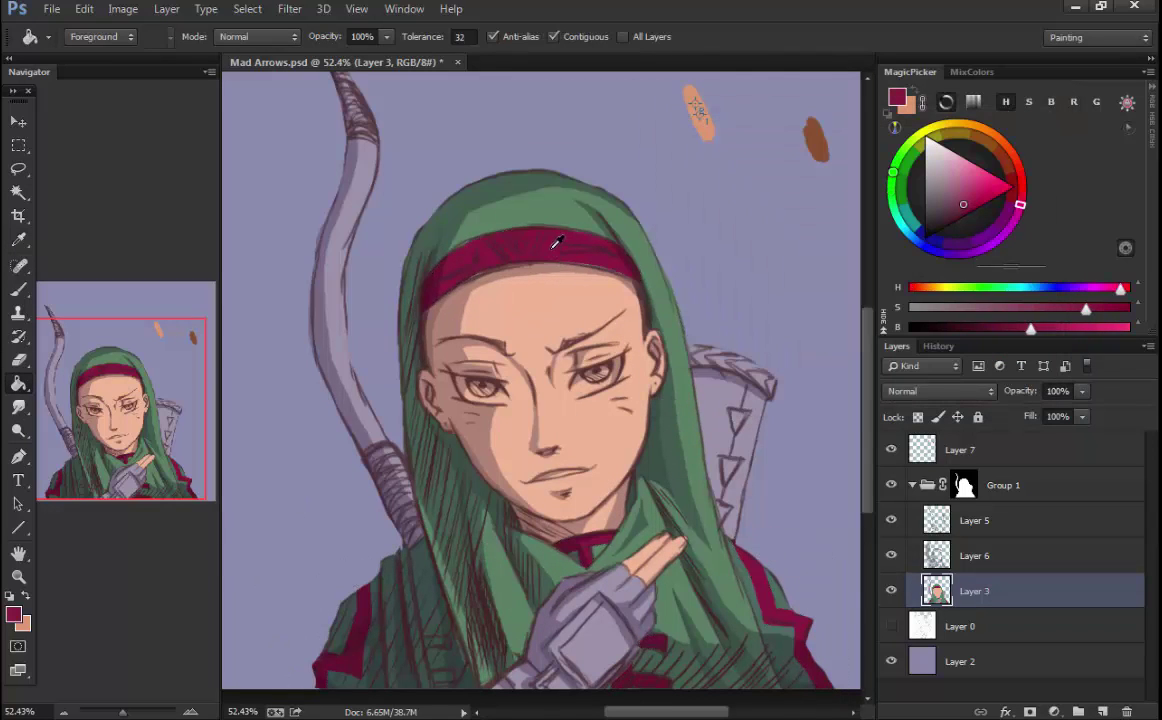
key(l)
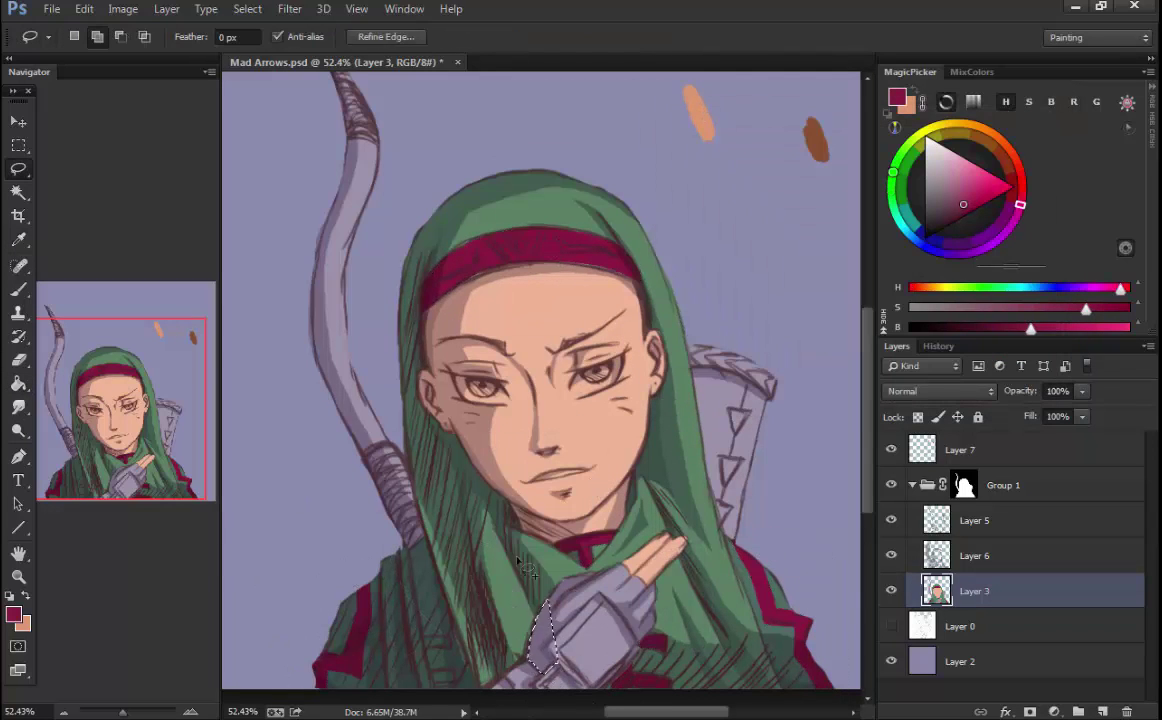
drag(568, 652, 566, 662)
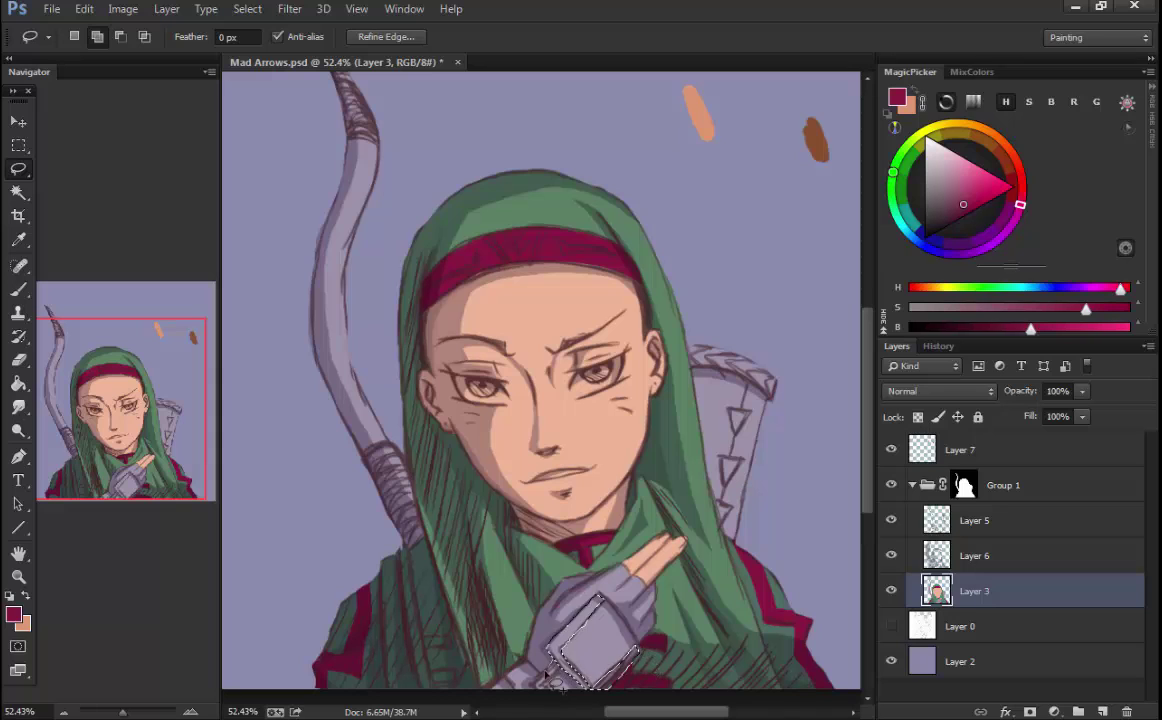
click(457, 462)
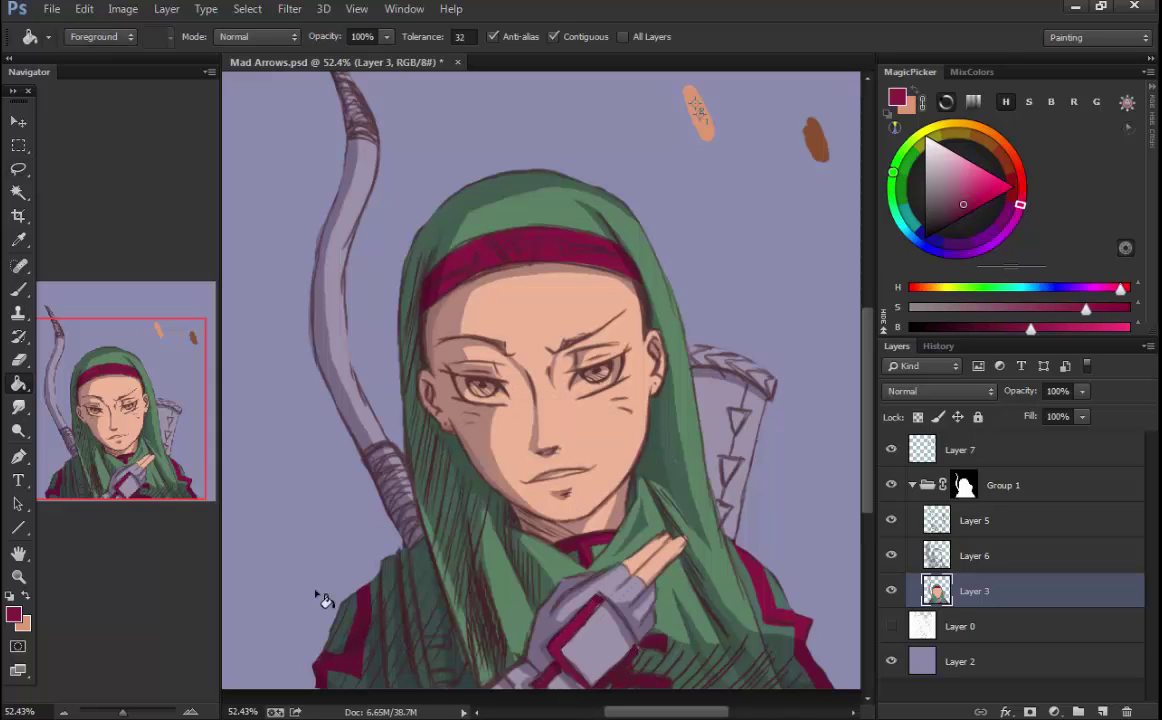
middle_click(534, 530)
click(611, 462)
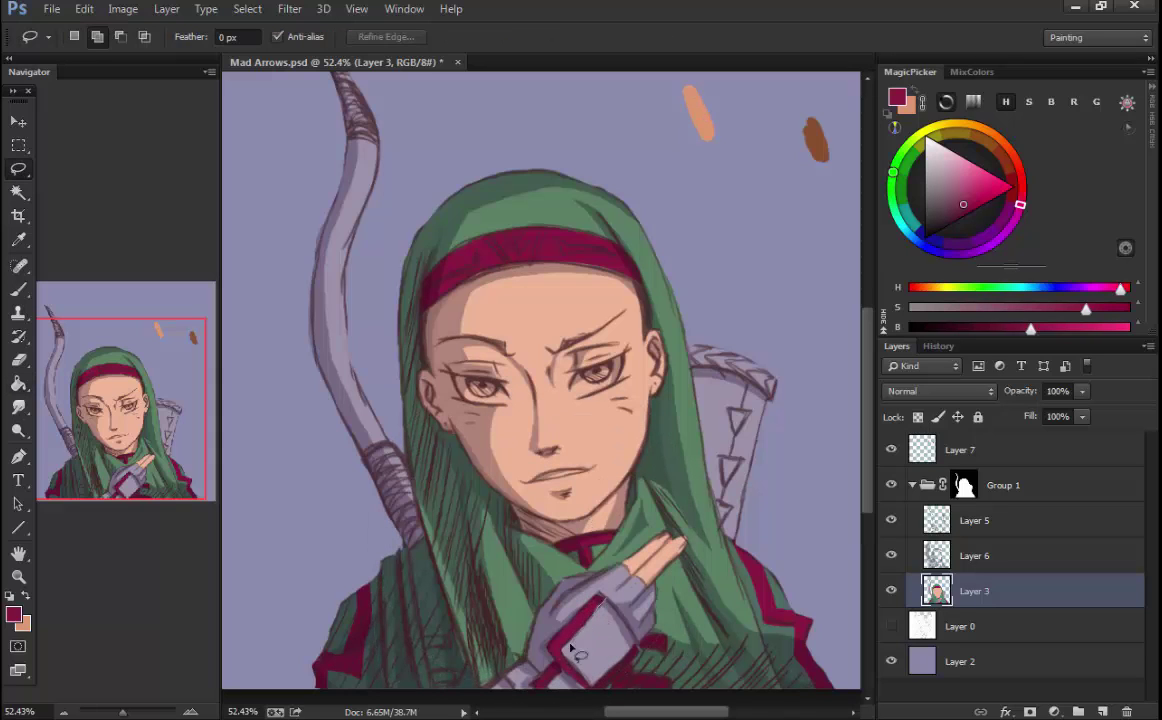
drag(630, 668, 600, 614)
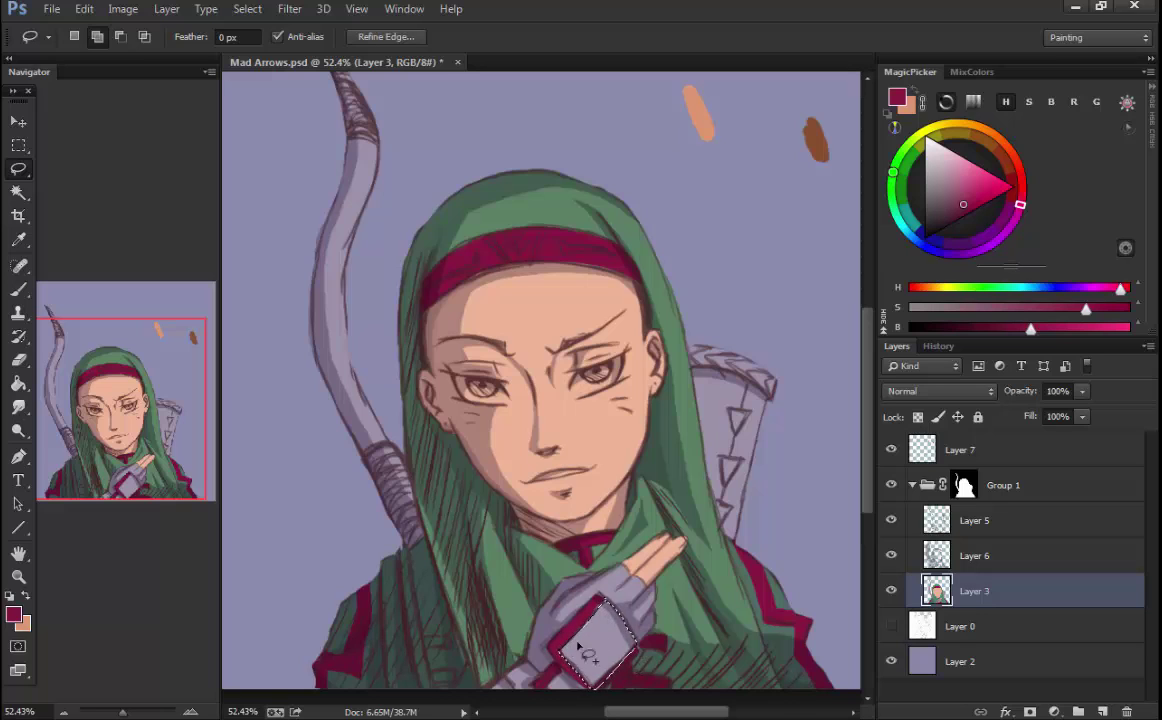
key(ctrl+d)
key(ctrl+minus)
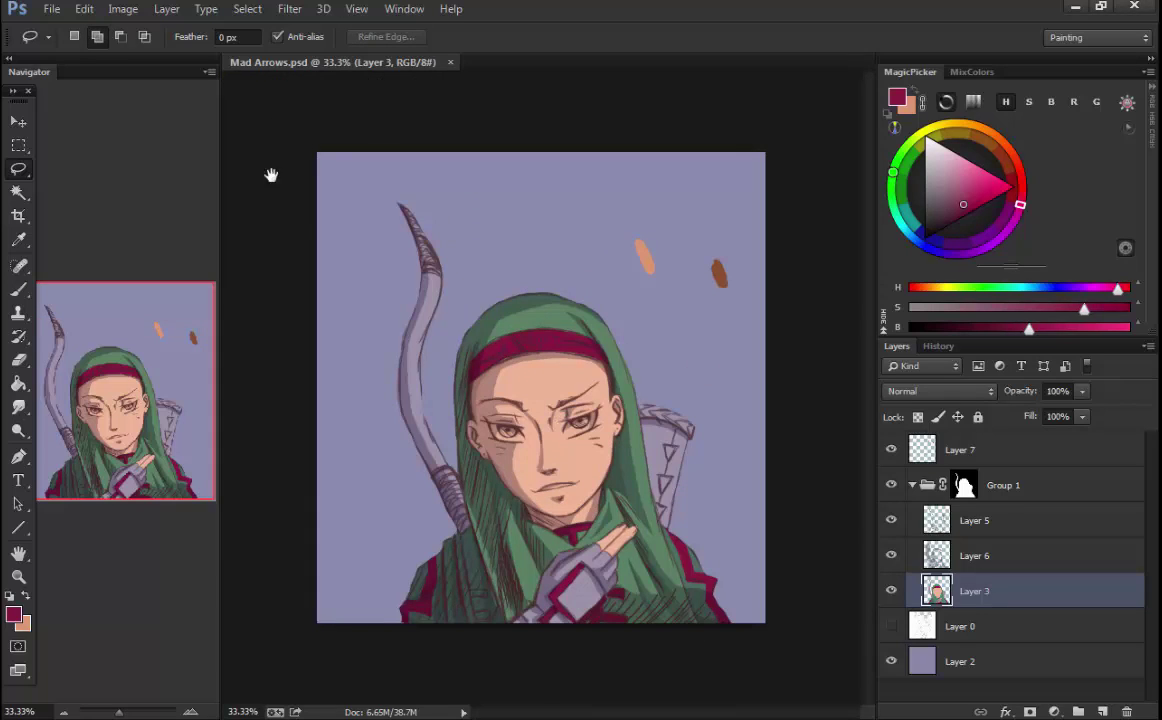
- Outline the glove's diamond guard and fill it purple
scroll(540, 535, up, 3)
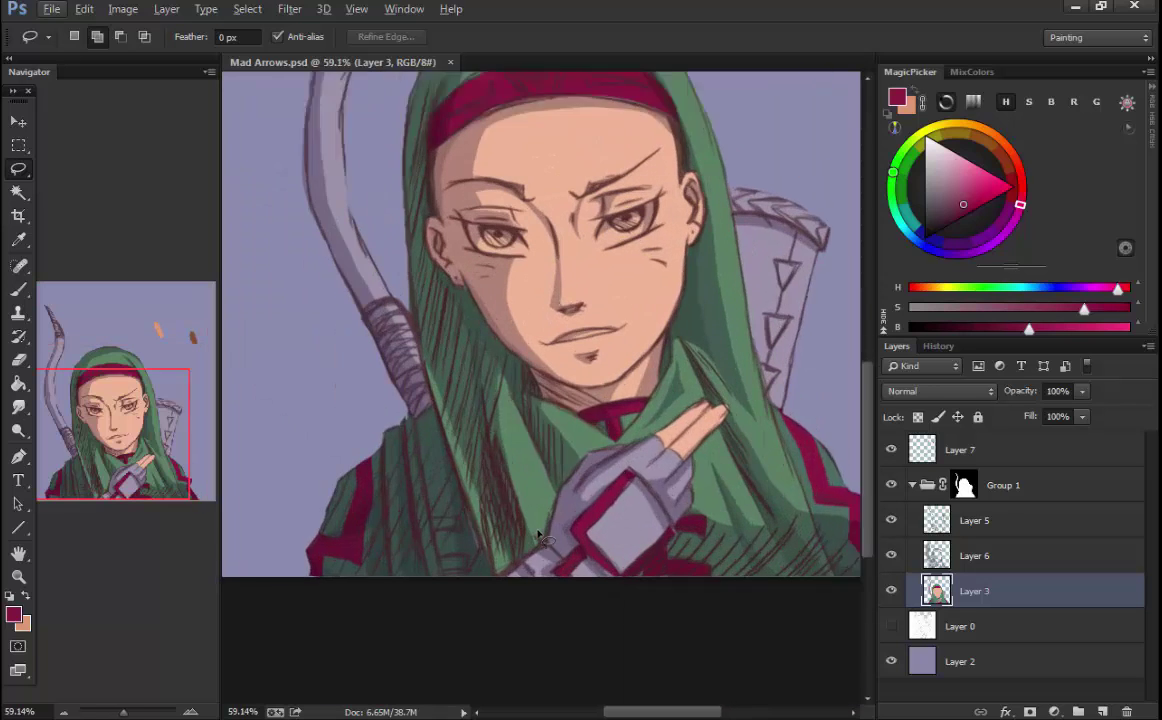
scroll(540, 535, up, 2)
mouse_move(620, 585)
mouse_down()
mouse_move(600, 582)
mouse_move(630, 585)
mouse_up()
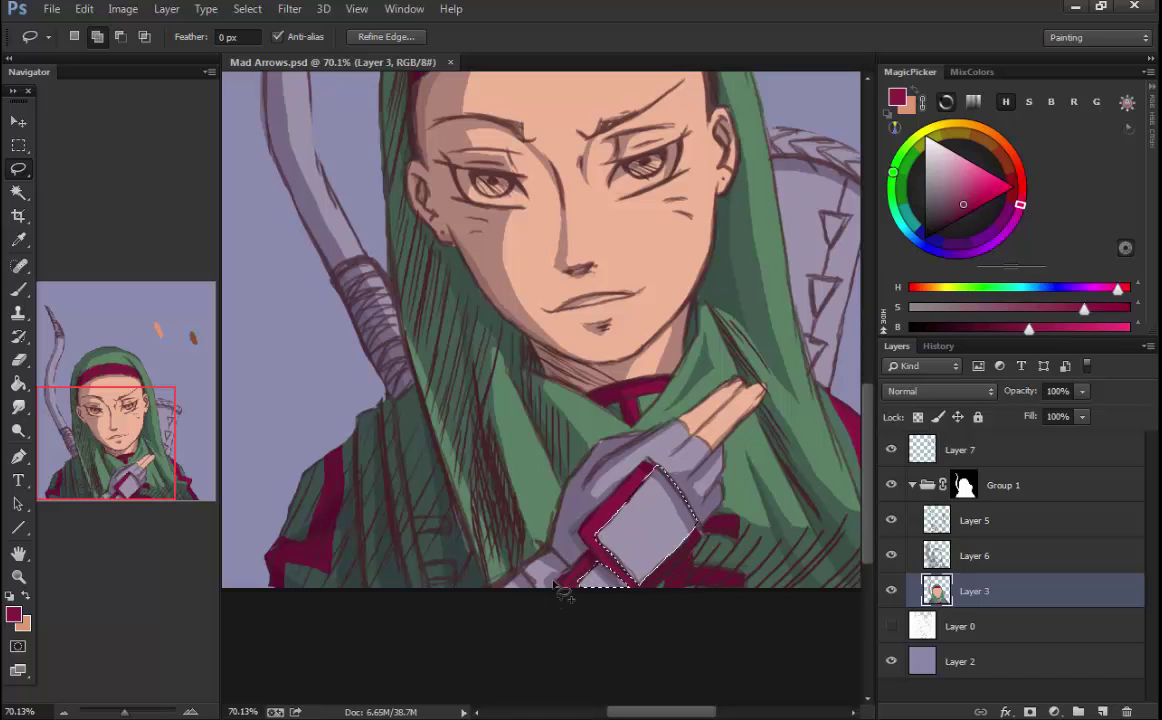
click(936, 250)
click(640, 520)
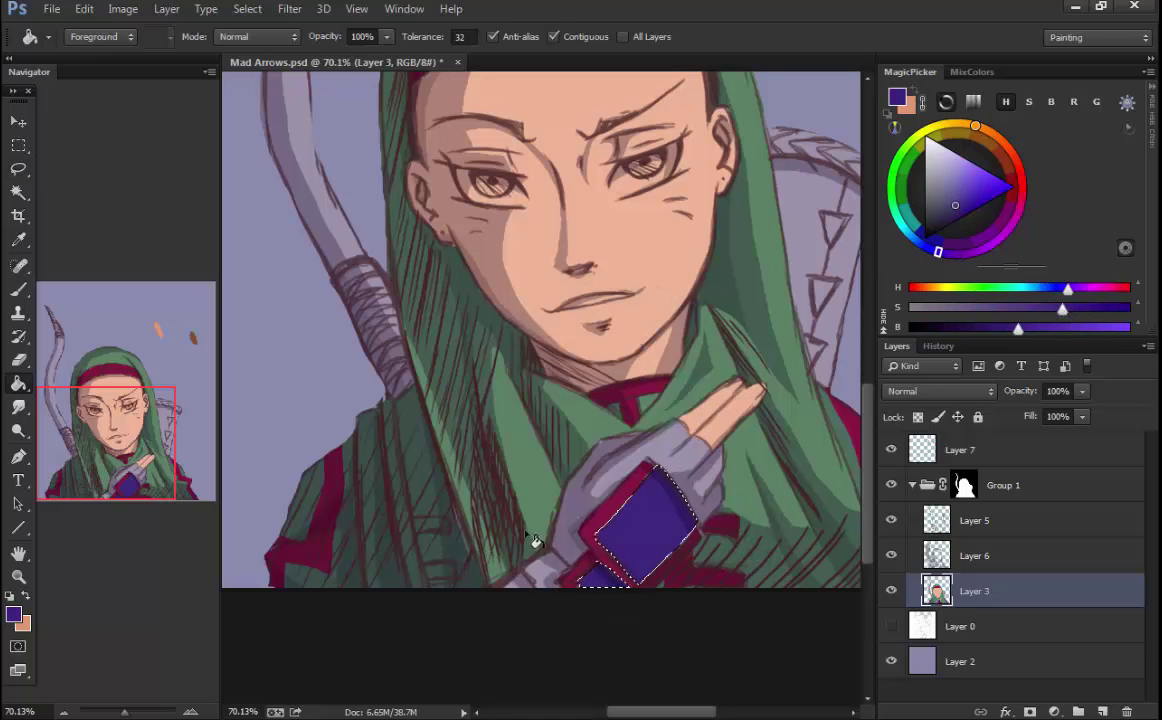
- Shift the guard's colour from purple to a muted teal with Hue/Saturation, then deselect
click(597, 363)
drag(817, 227, 777, 227)
drag(819, 268, 838, 269)
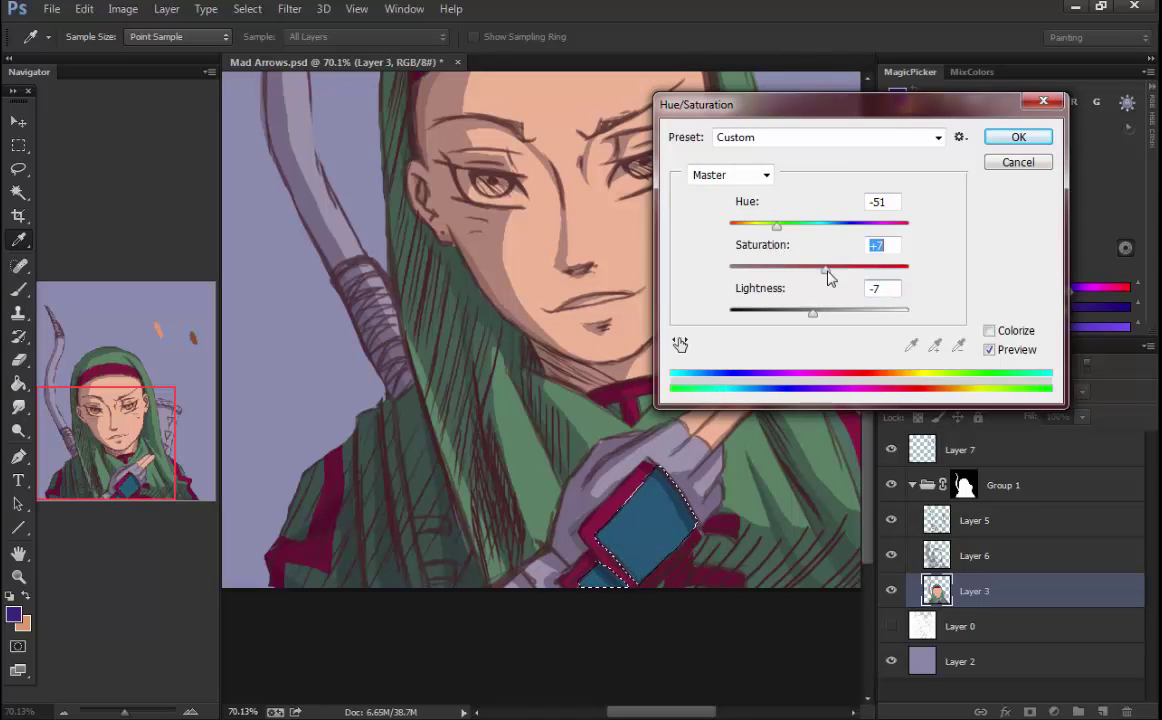
drag(819, 312, 822, 314)
drag(838, 269, 809, 268)
drag(822, 312, 827, 312)
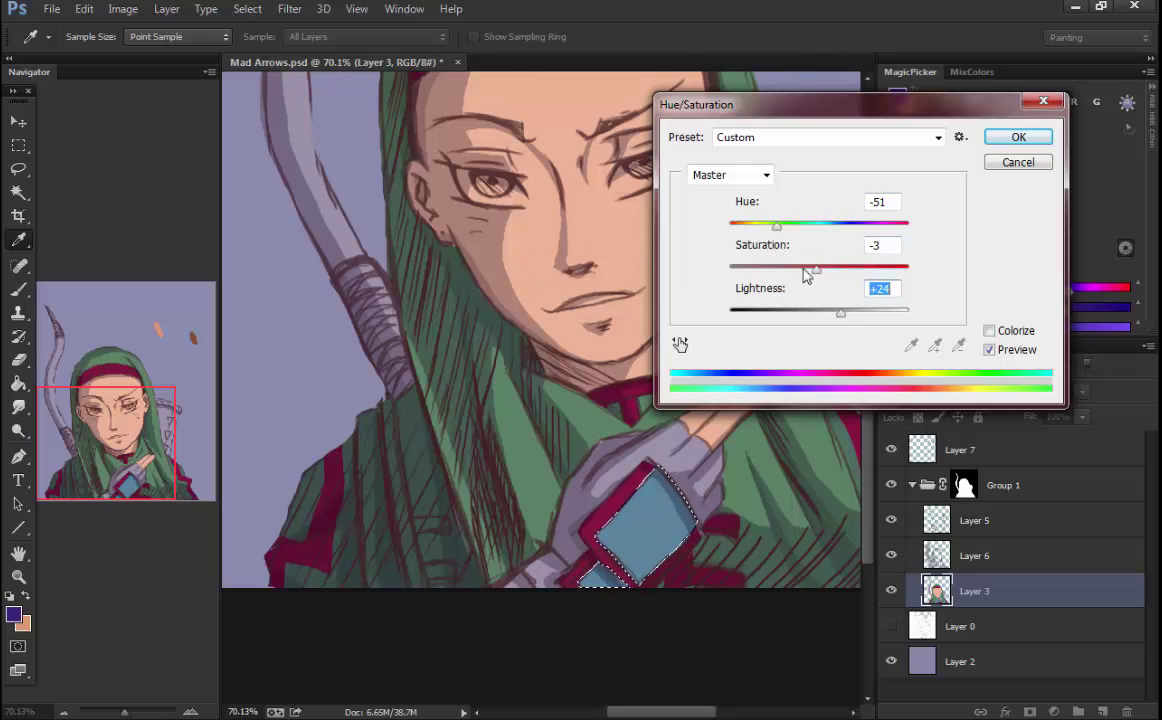
drag(812, 268, 820, 269)
drag(777, 225, 768, 225)
click(1018, 137)
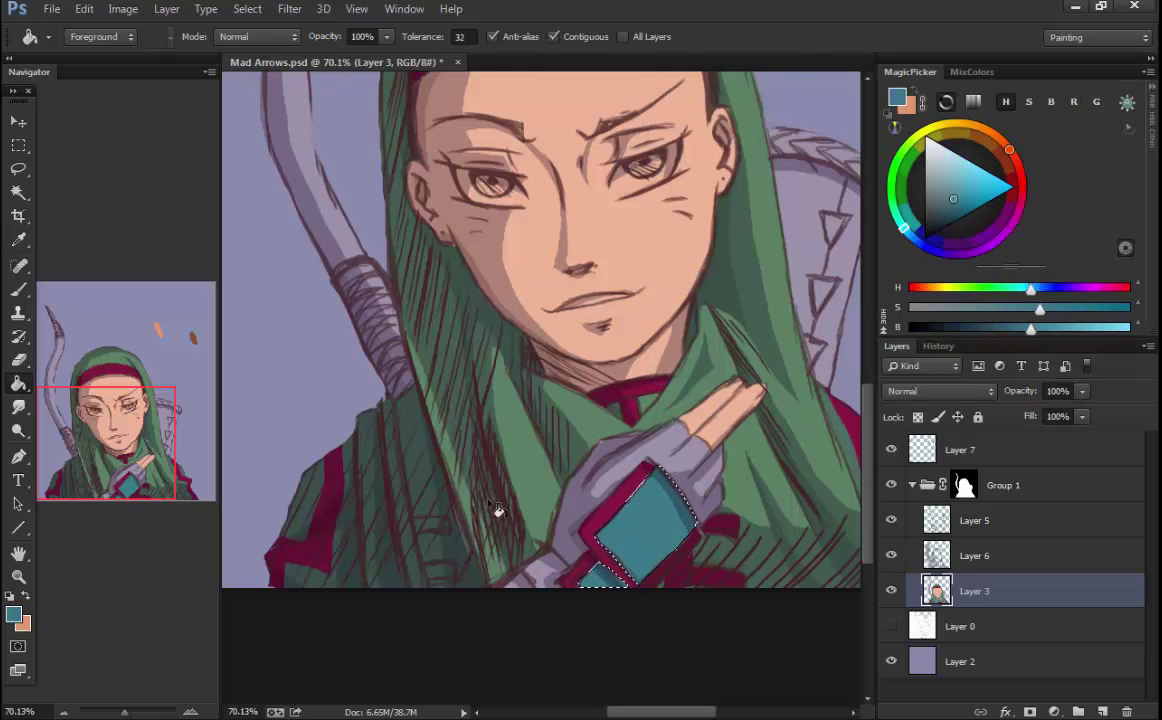
key(ctrl+d)
key(l)
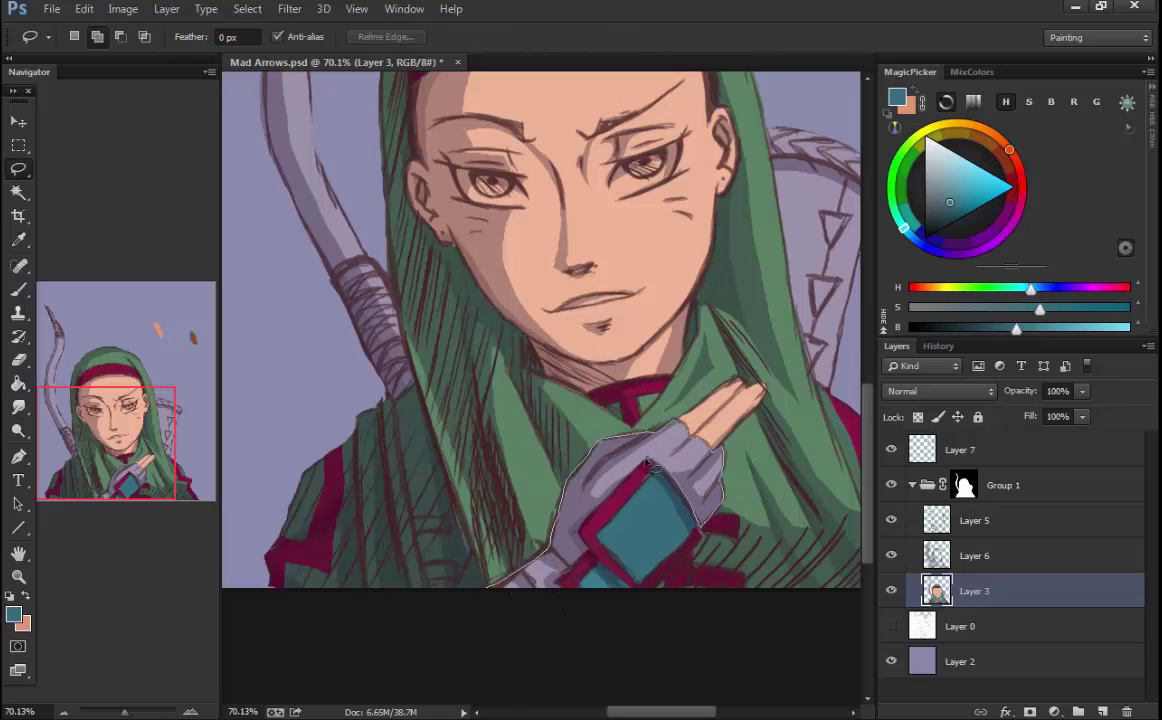
- Fill the whole fingerless glove teal and raise its saturation to match the guard
drag(590, 558, 506, 600)
key(w)
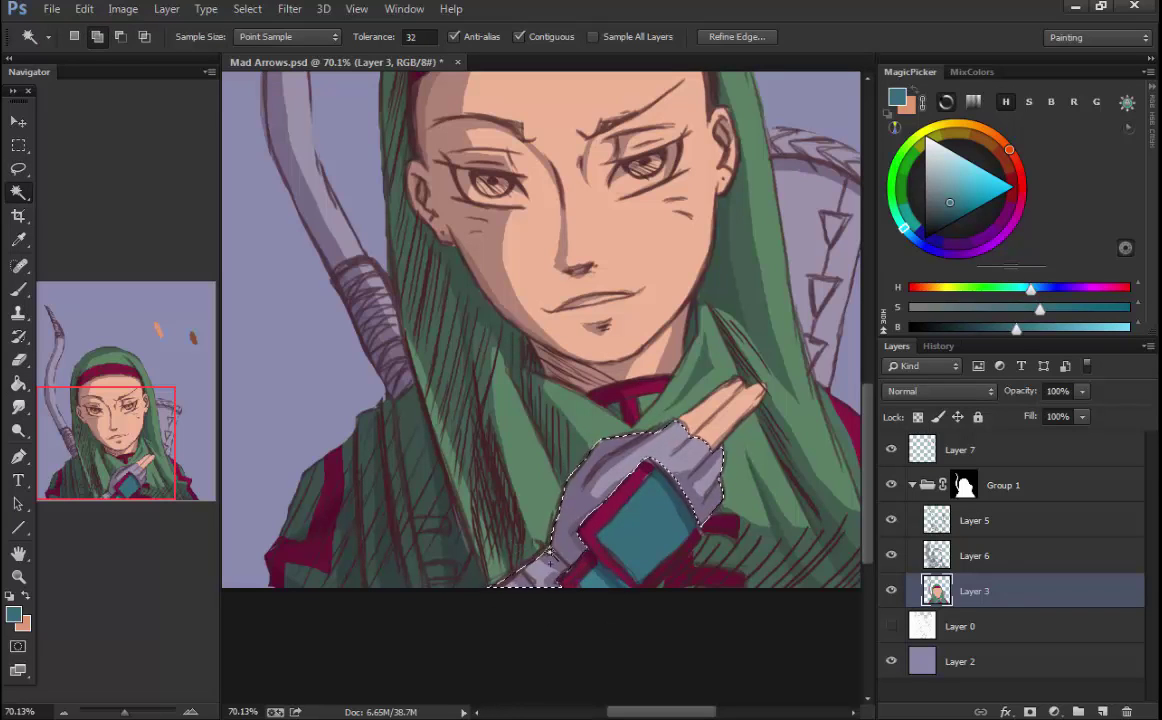
click(506, 337)
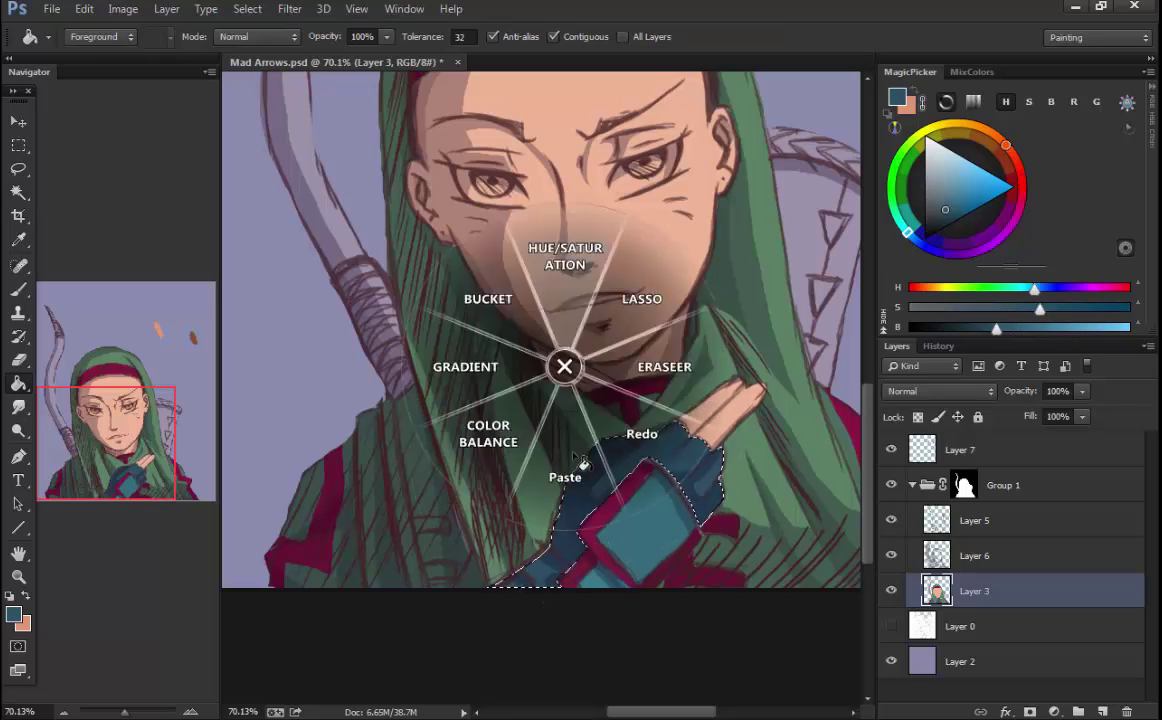
click(586, 293)
drag(832, 268, 845, 266)
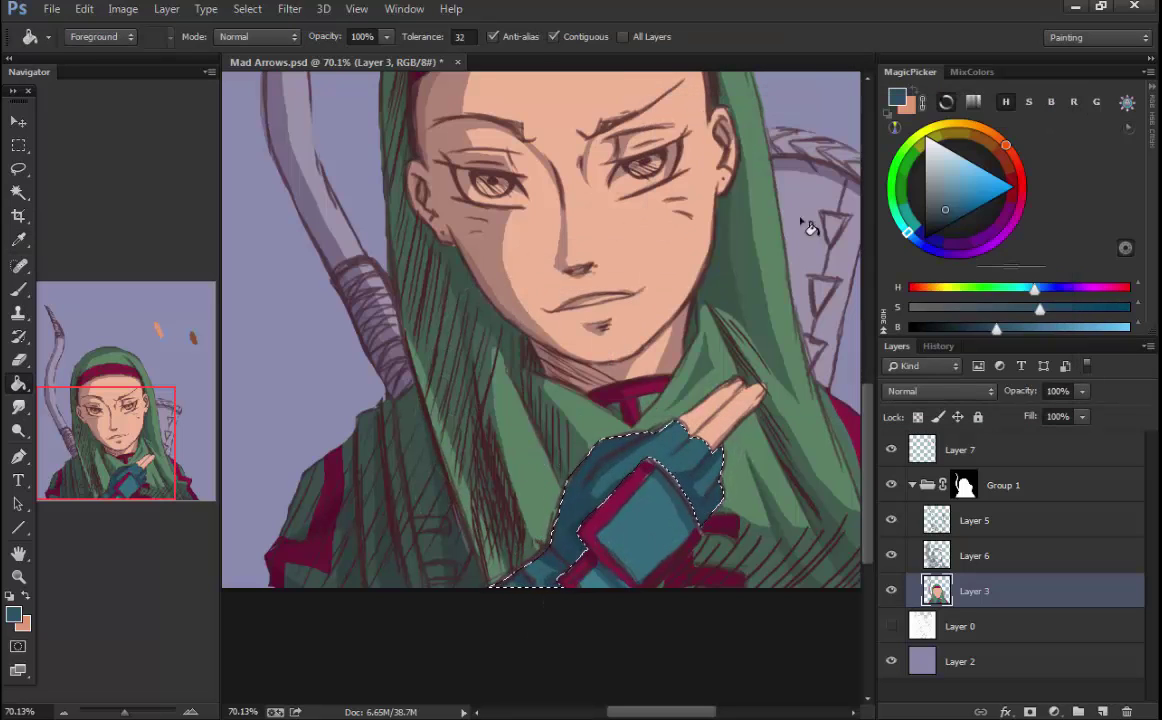
key(Return)
key(g)
alt+scroll(498, 519, down, 3)
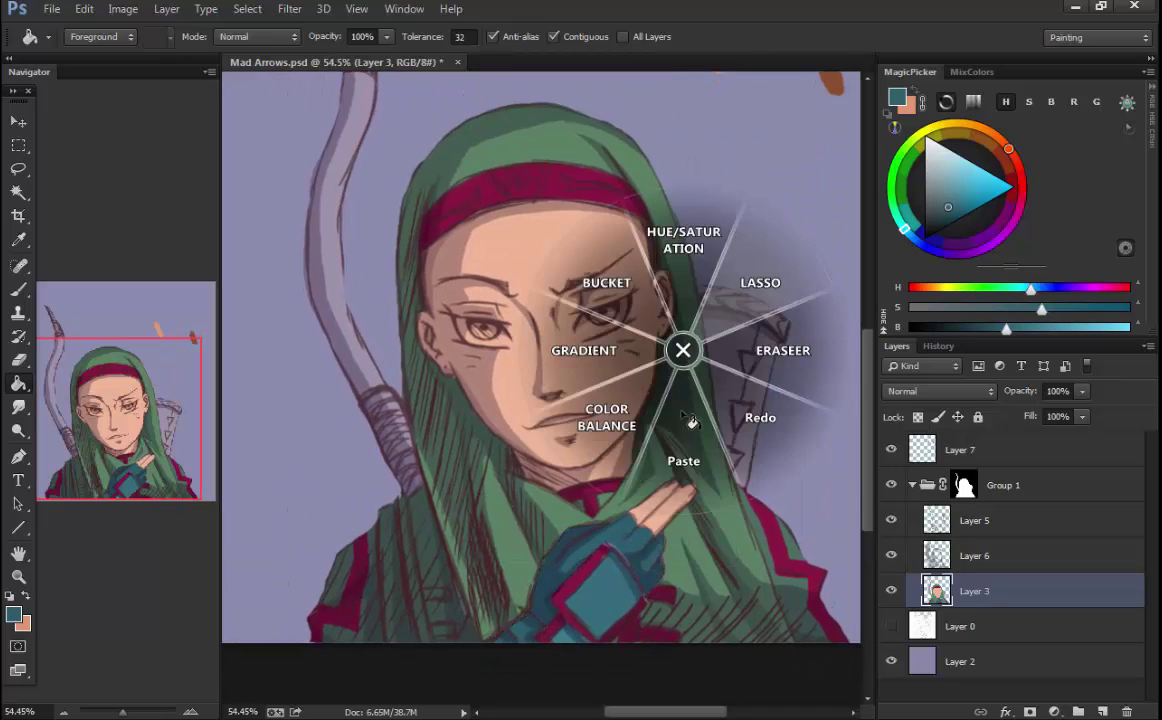
- Select the quiver behind her shoulder and fill it teal
click(738, 315)
drag(713, 420, 745, 490)
key(w)
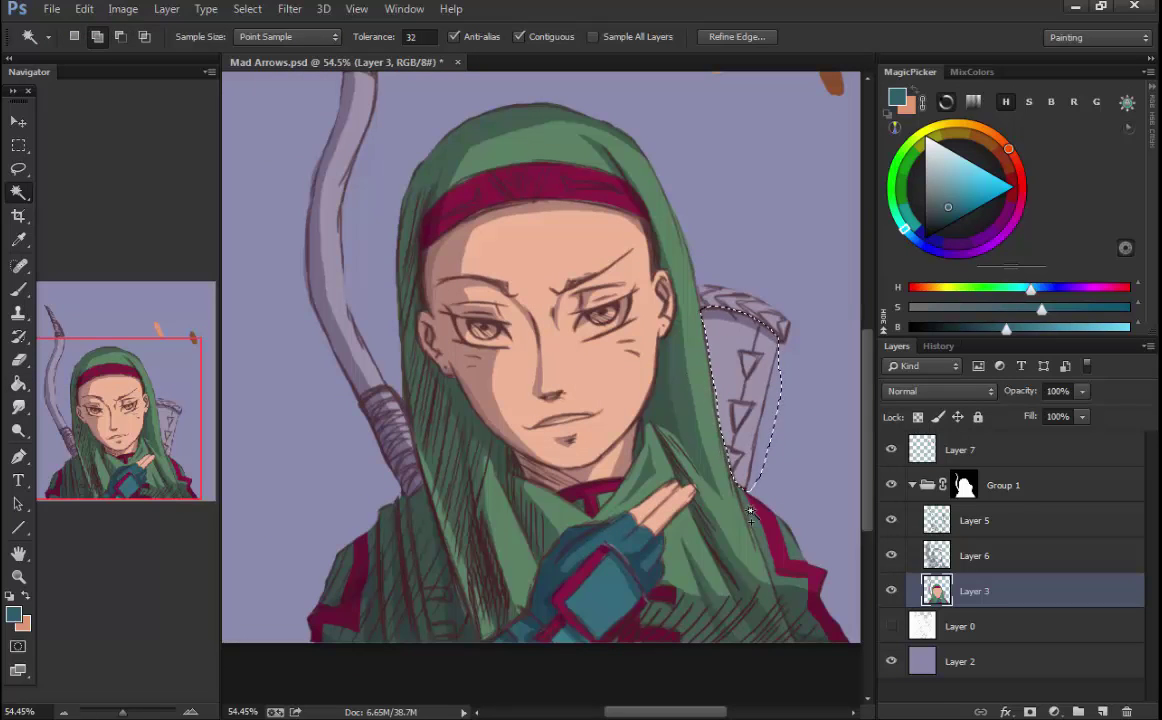
click(622, 278)
click(740, 390)
key(ctrl+d)
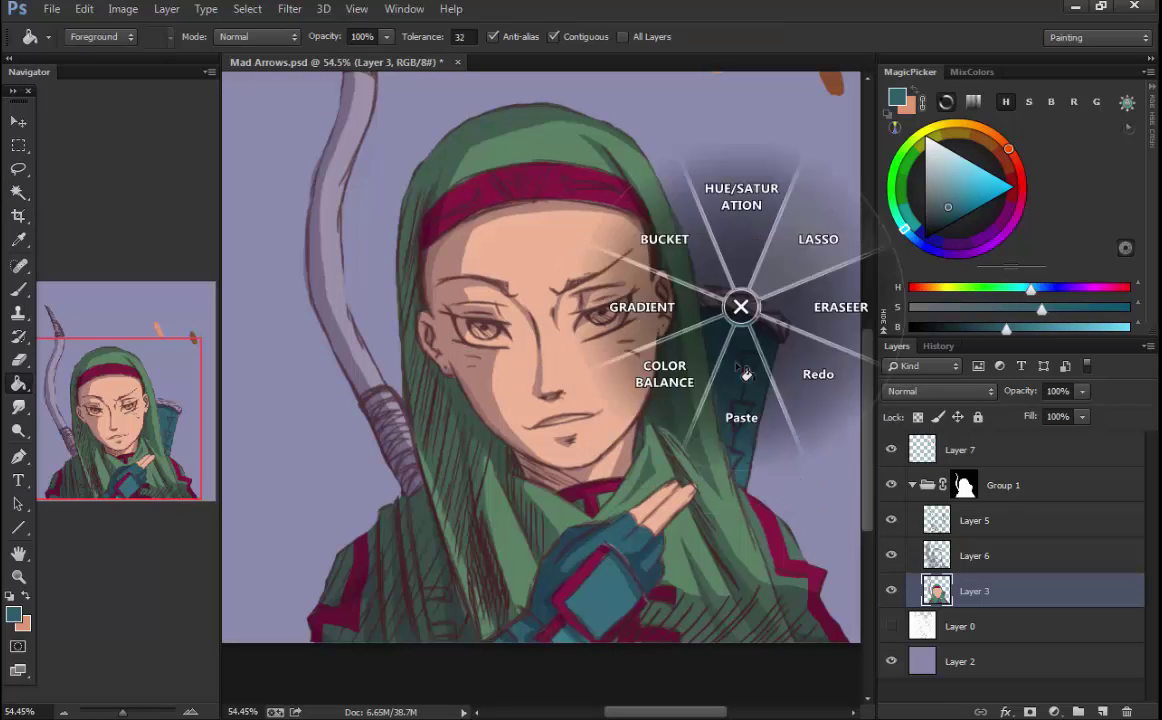
- Select the quiver's triangle marks and fill them crimson
click(820, 239)
drag(748, 362, 745, 490)
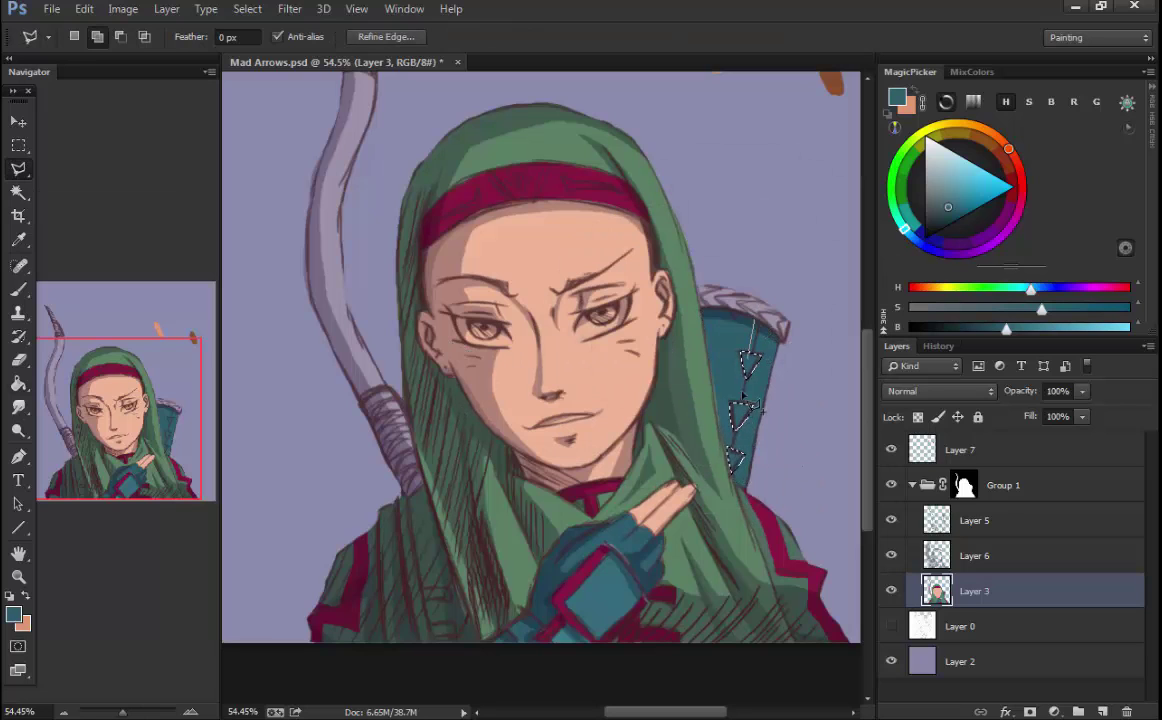
drag(748, 352, 758, 487)
key(g)
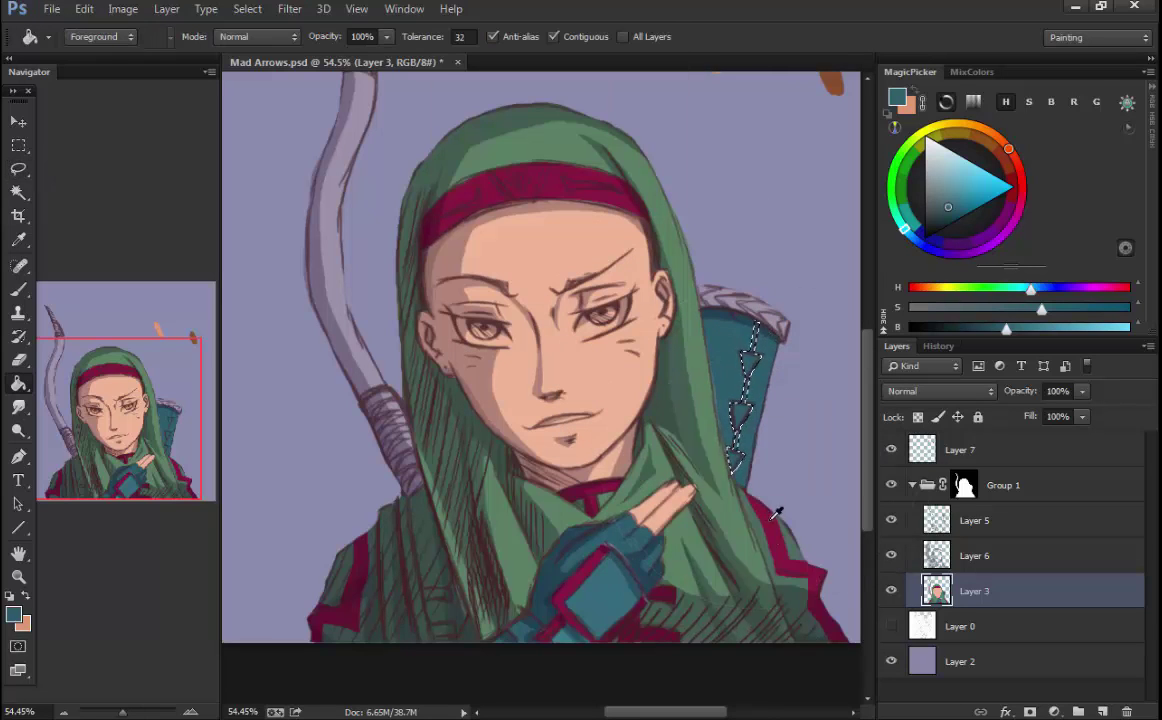
alt+click(773, 511)
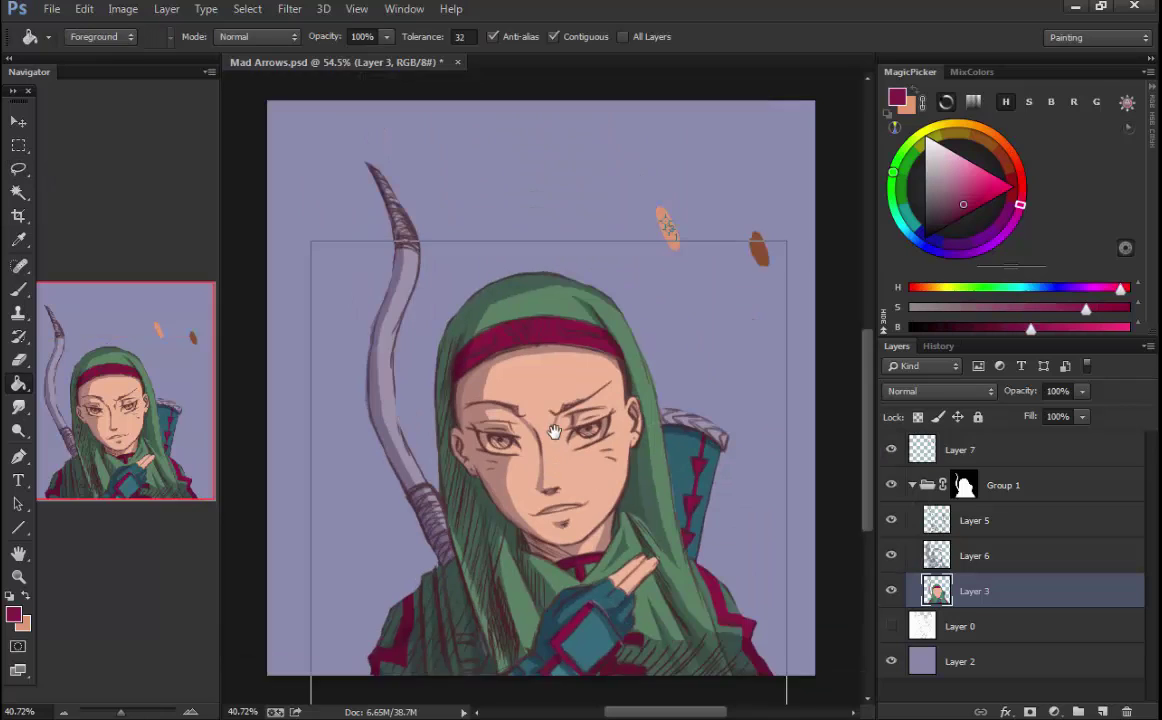
- Zoom back to the face, outline both eyes and fill them dark red
drag(554, 431, 484, 418)
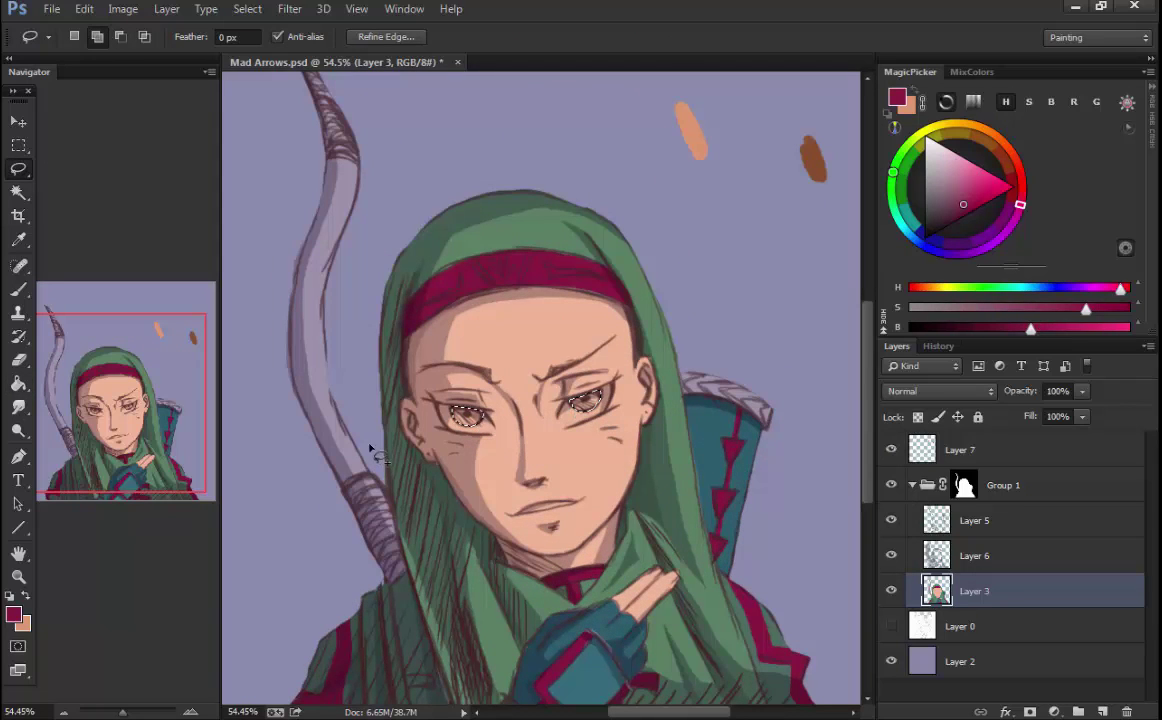
drag(1004, 205, 1010, 190)
key(alt+BackSpace)
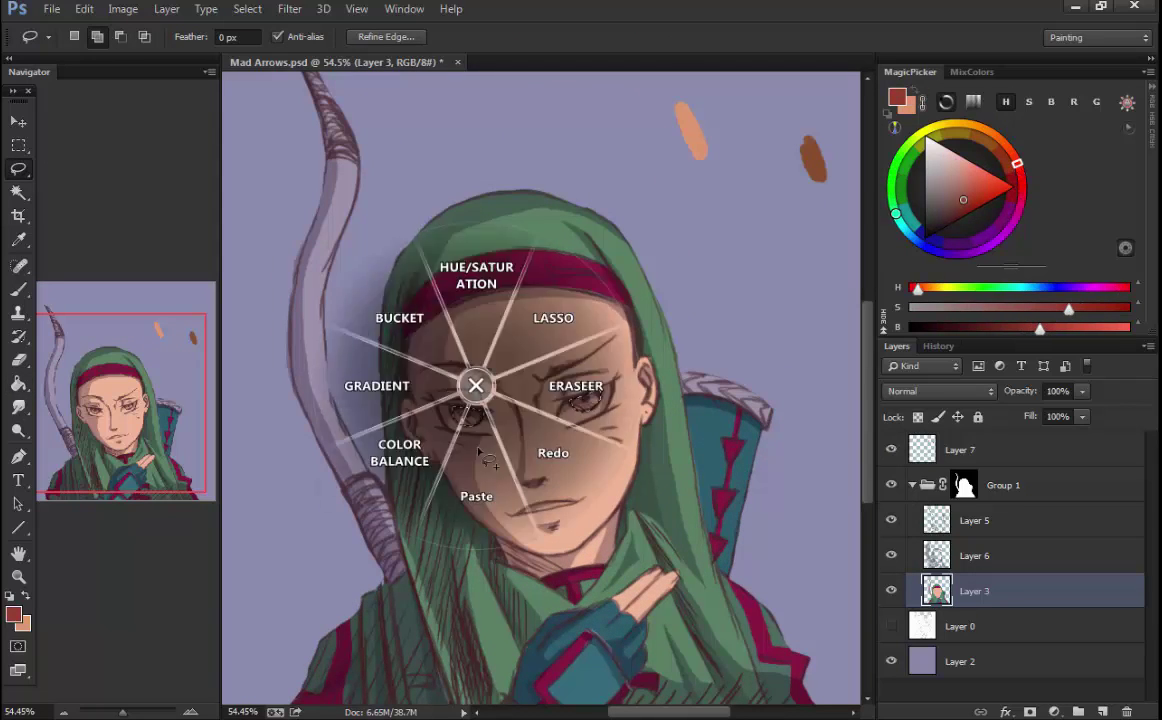
click(397, 316)
- Brush bright yellow into the irises, then set brush flow to 66% and size 60
key(b)
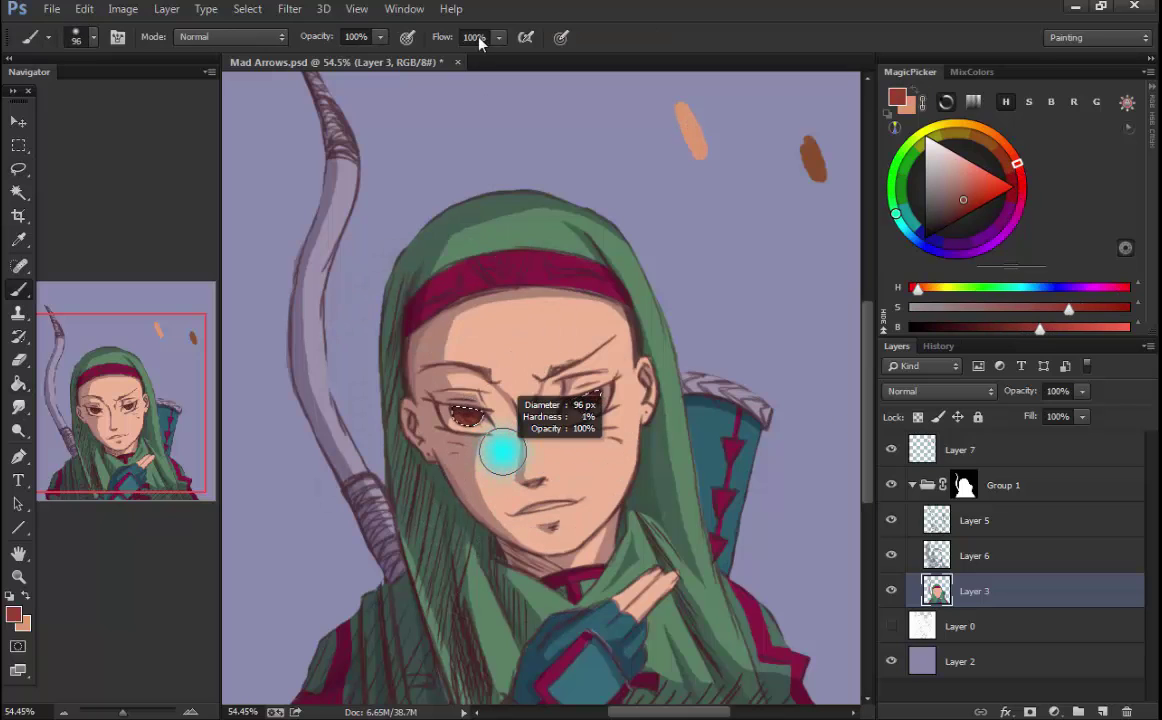
key(bracketright)
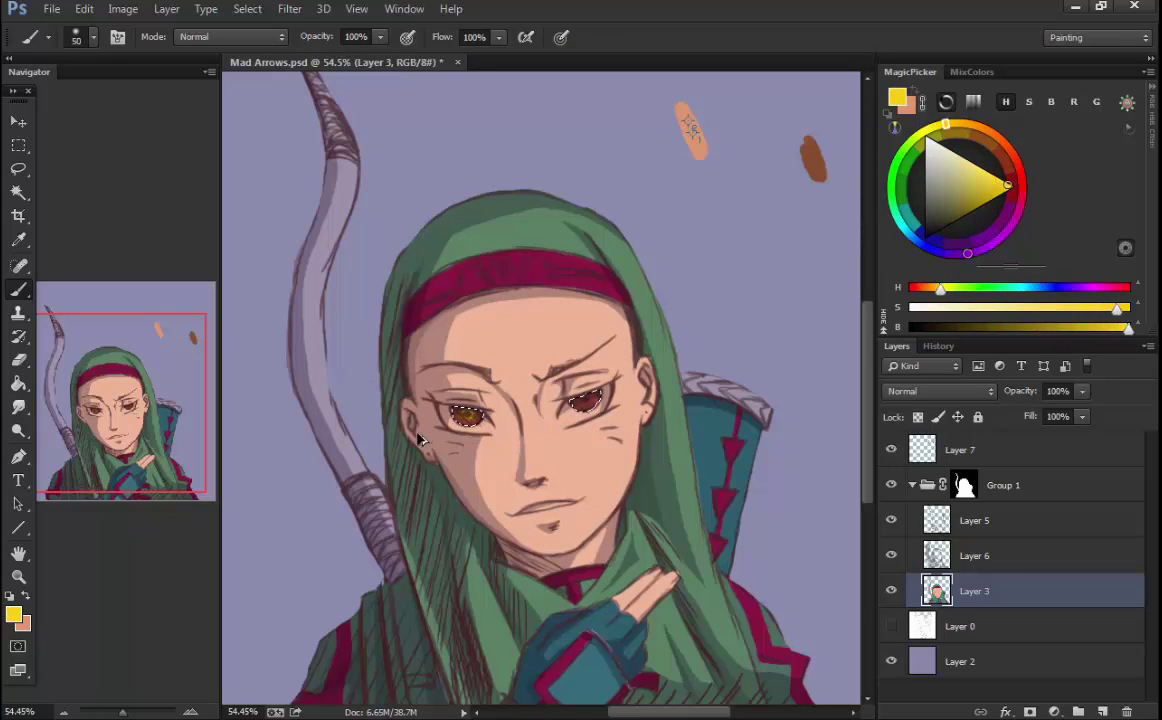
key(bracketright)
key(bracketright)
key(bracketright)
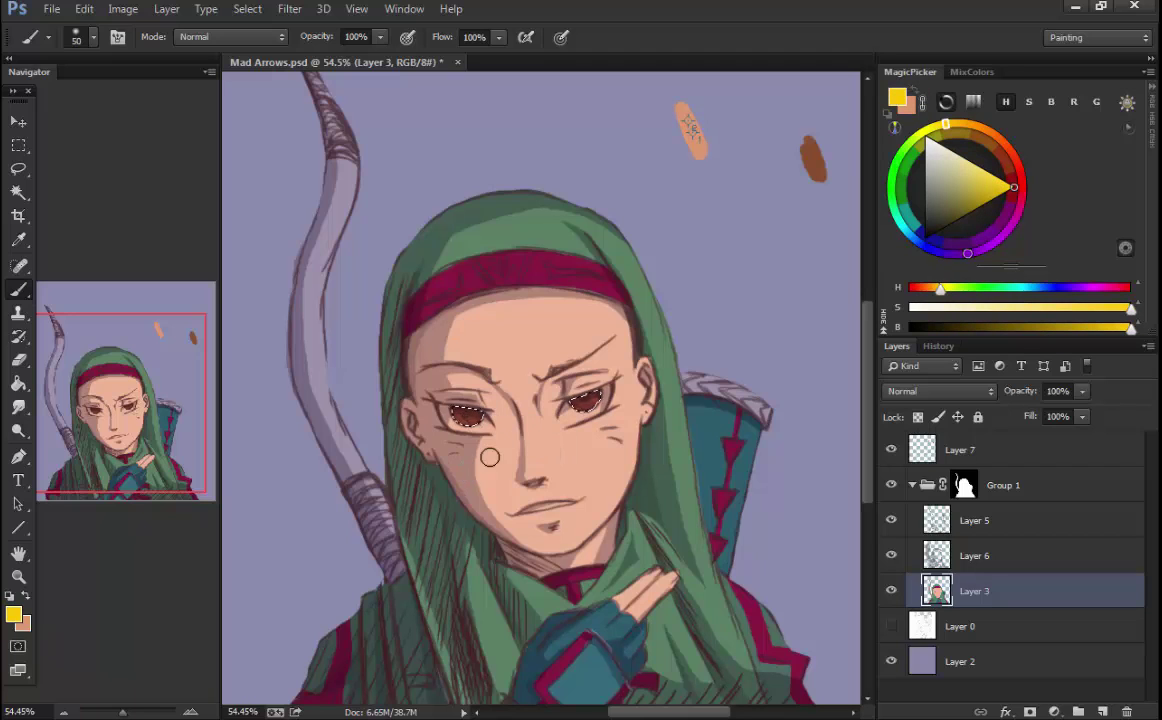
click(466, 415)
key(shift+6)
key(shift+6)
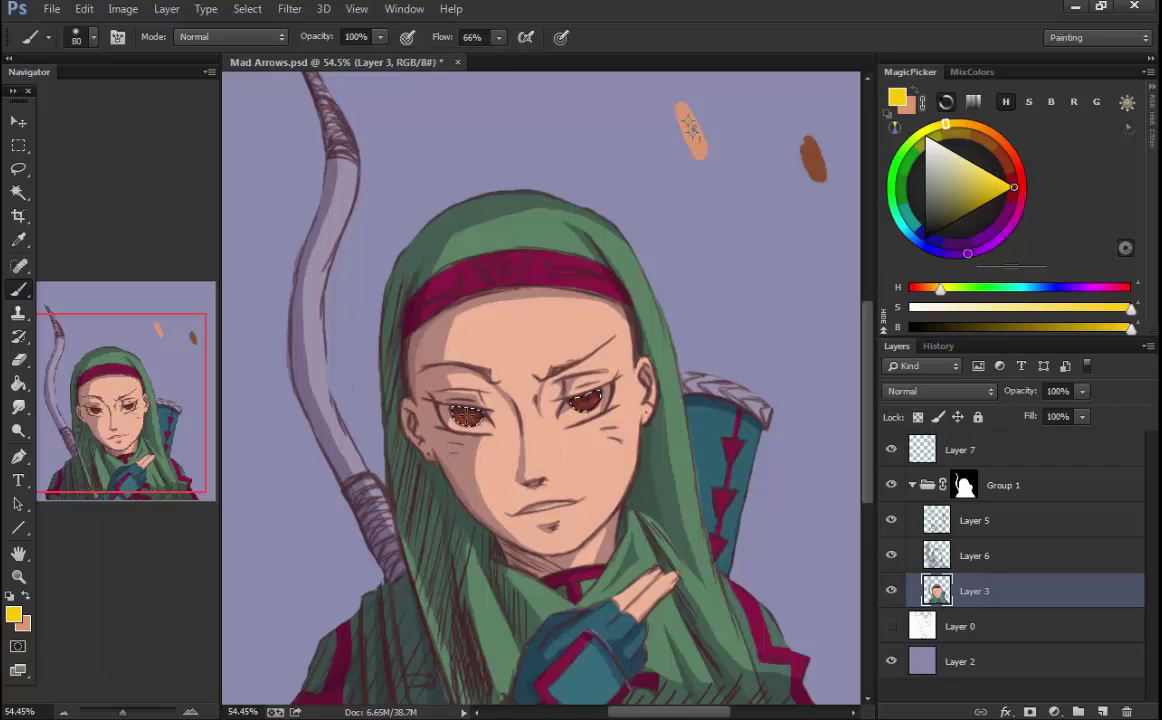
key(bracketleft)
key(bracketleft)
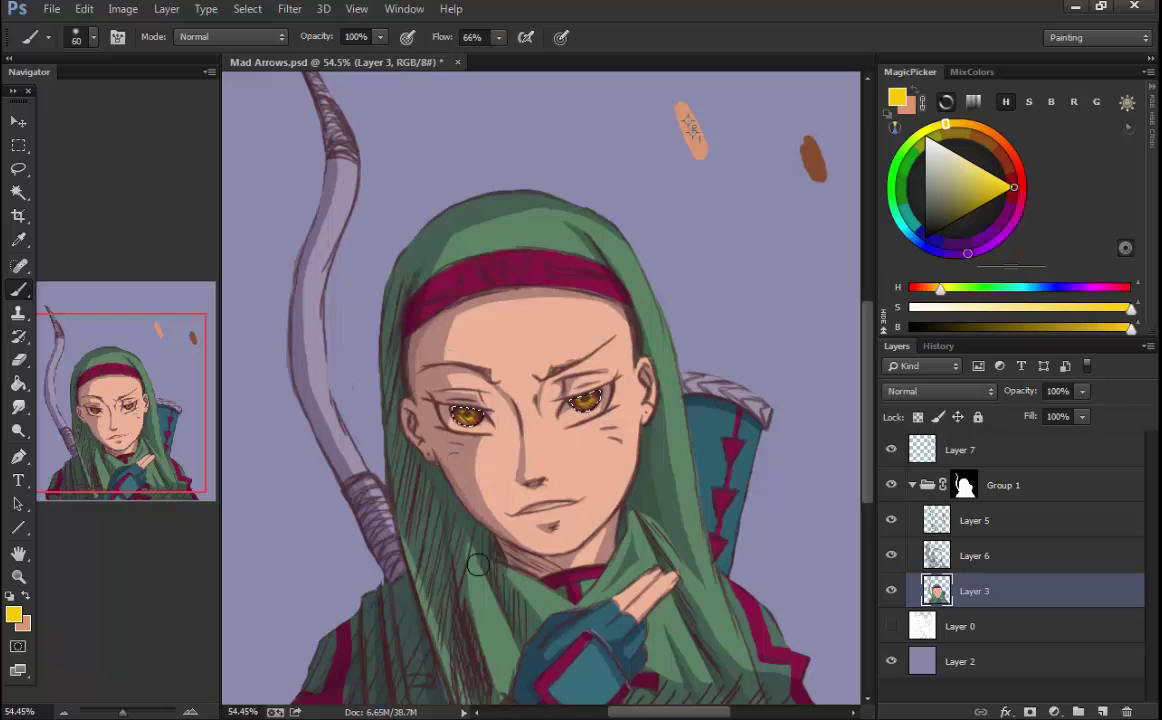
- Recolour the irises vivid green with Hue +125, Saturation +27
key(l)
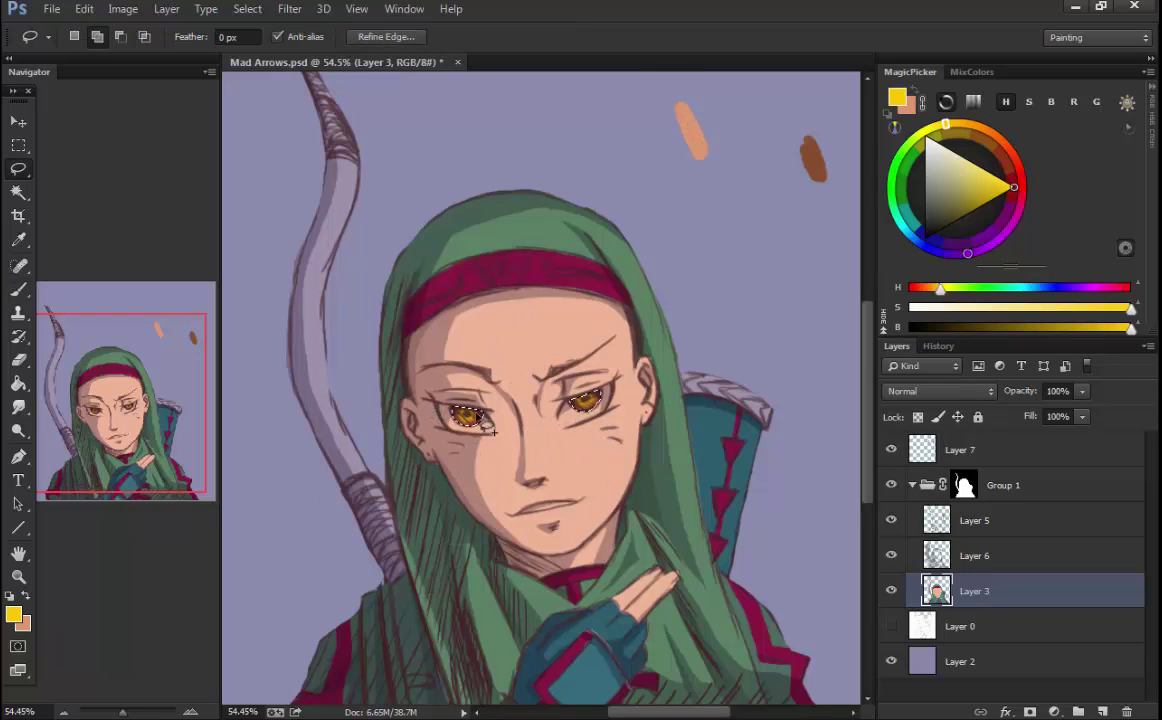
key(ctrl+u)
drag(819, 269, 856, 269)
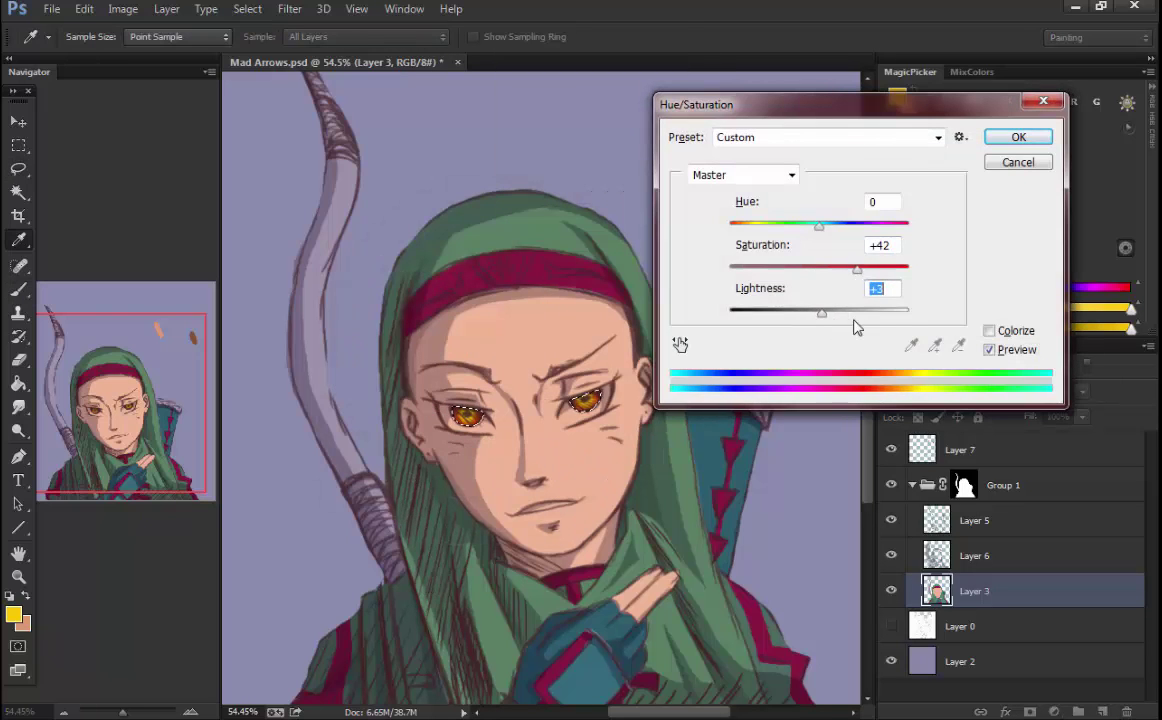
drag(819, 226, 884, 235)
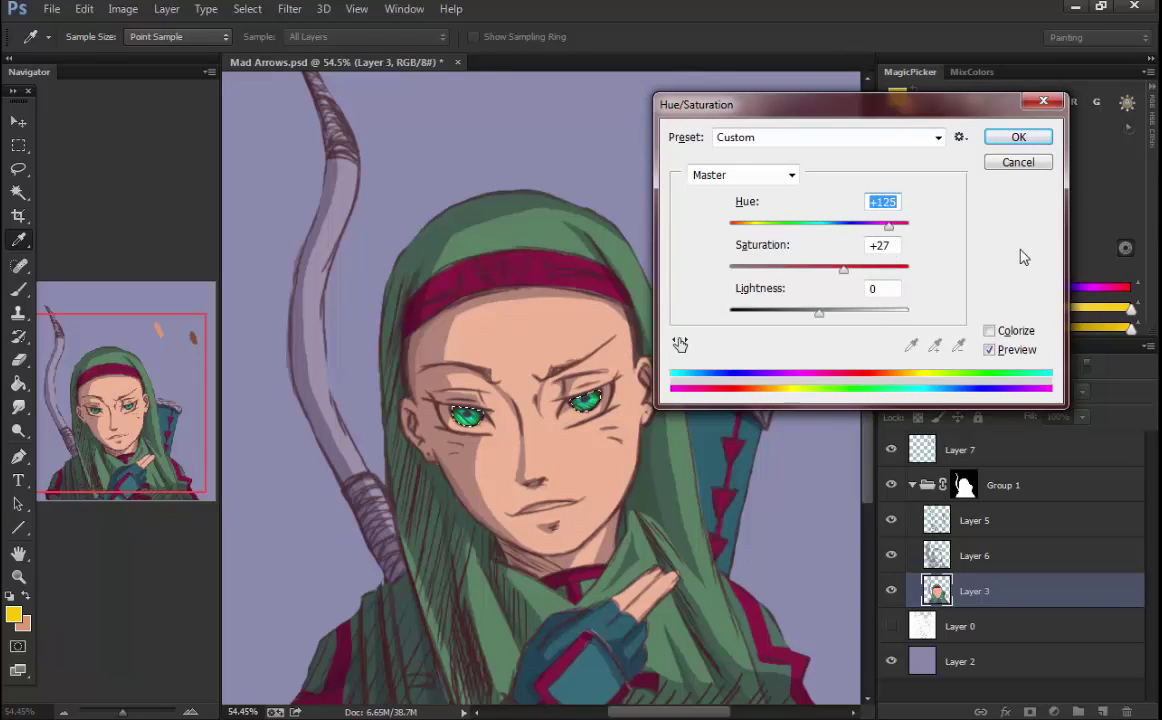
key(Return)
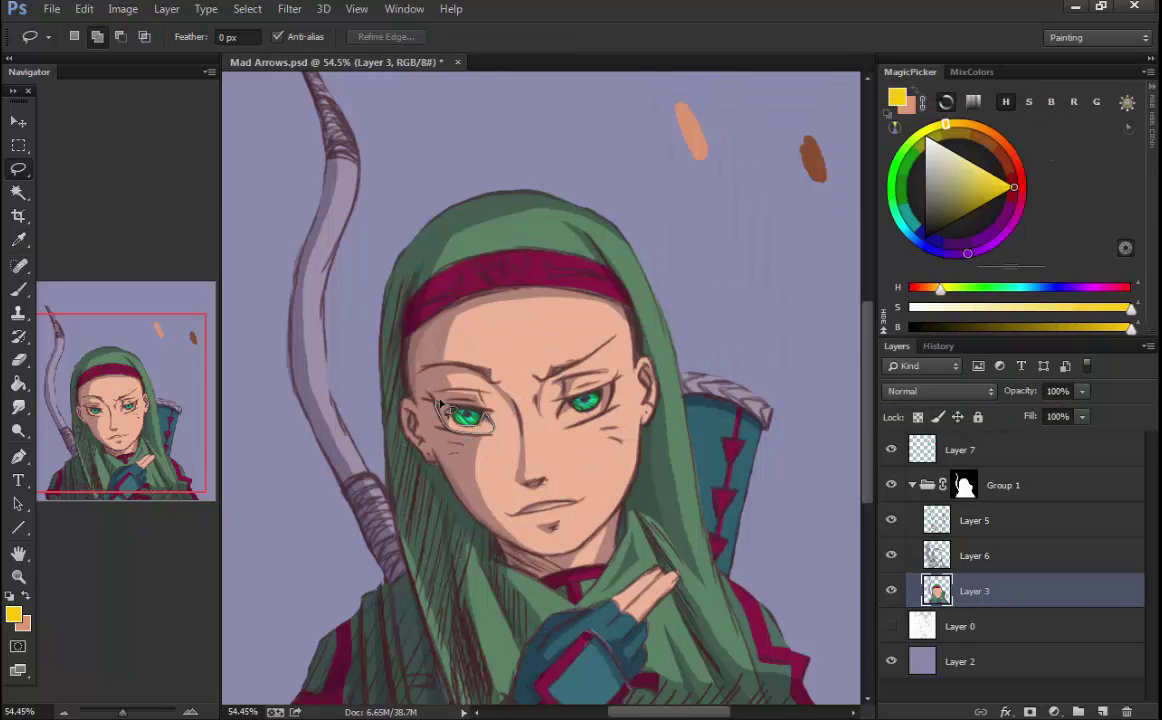
- Select the whites of both eyes and fill them white
drag(440, 403, 442, 406)
drag(612, 404, 583, 405)
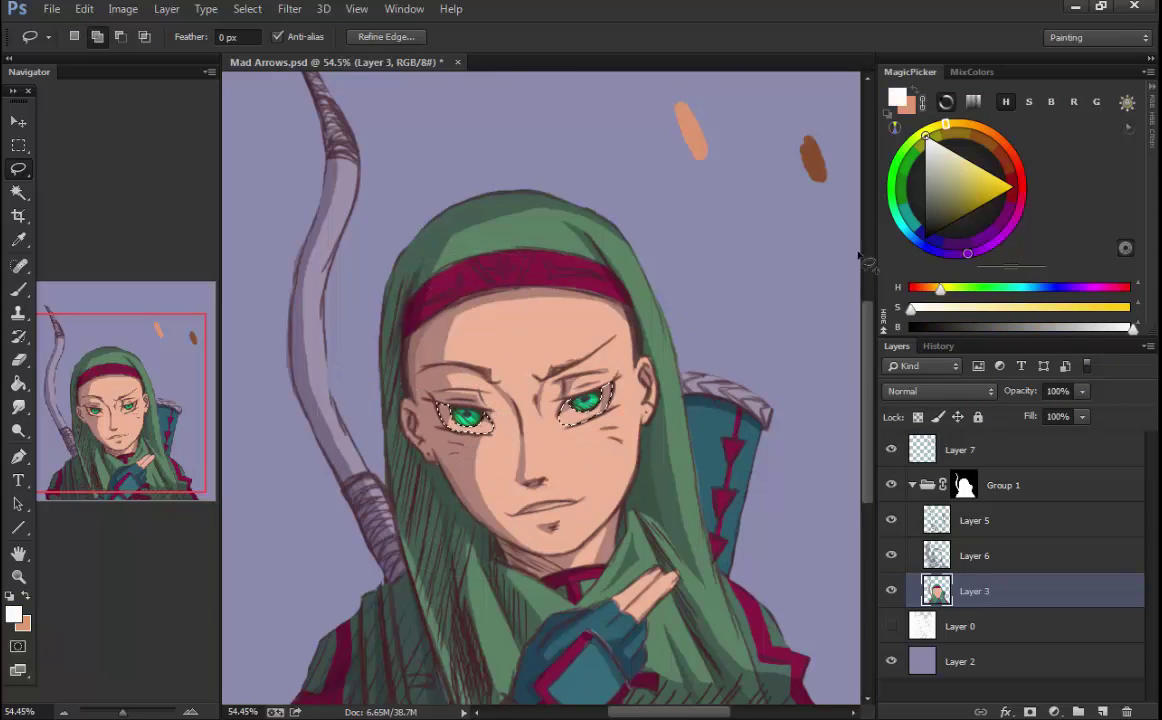
key(g)
click(472, 420)
click(598, 404)
key(ctrl+u)
key(Return)
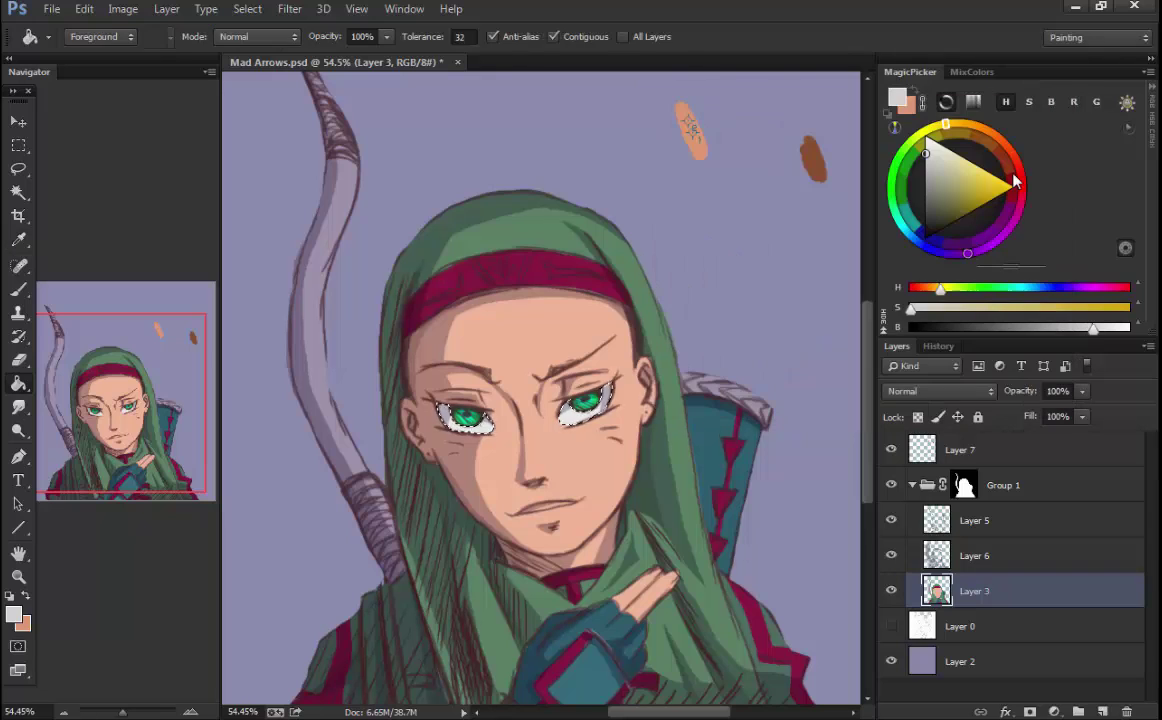
click(531, 514)
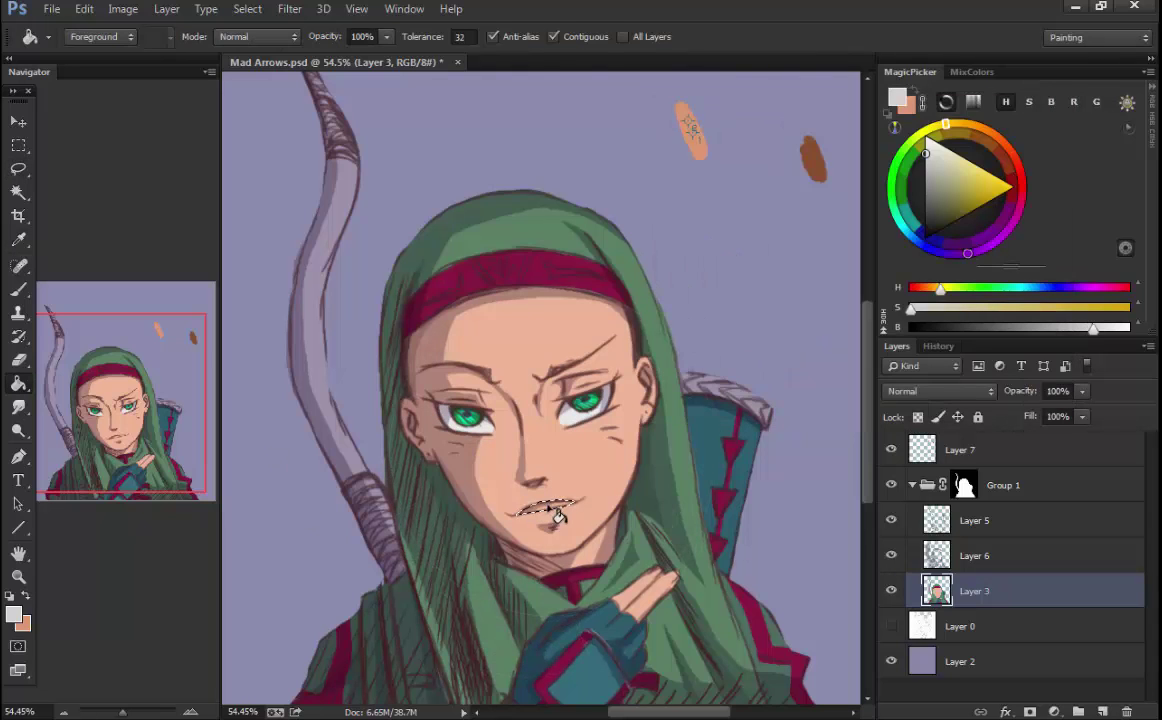
- Select the bow grip and fill it bright yellow
key(l)
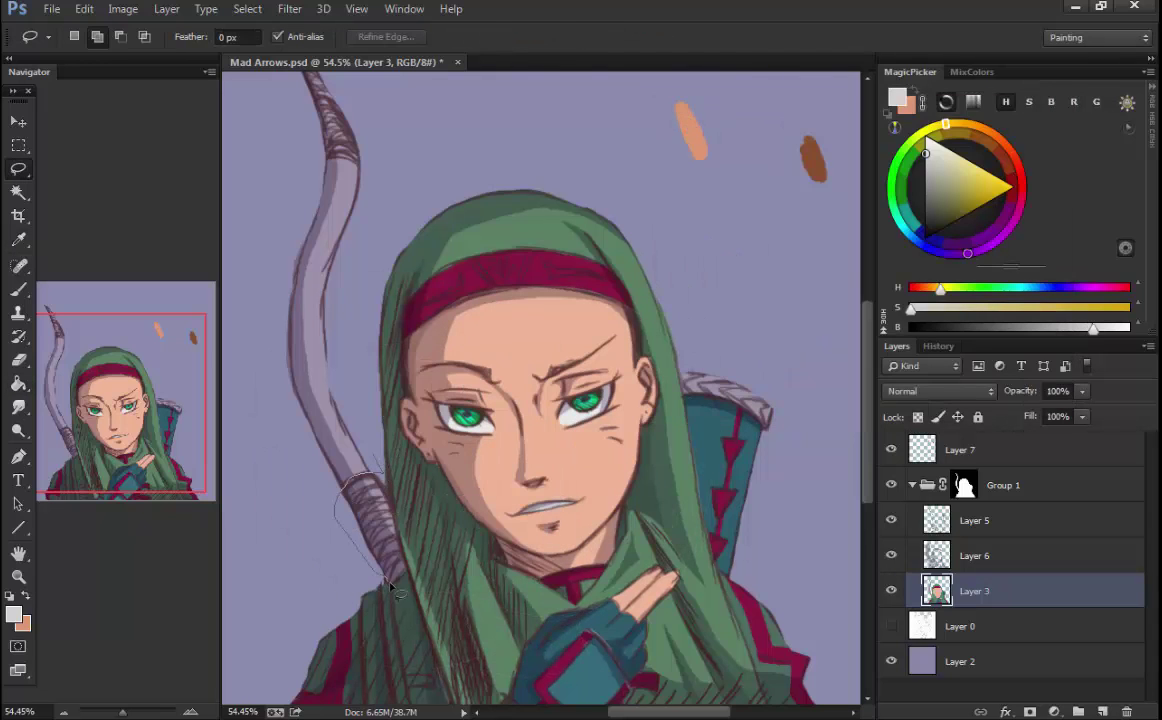
drag(380, 482, 372, 468)
key(w)
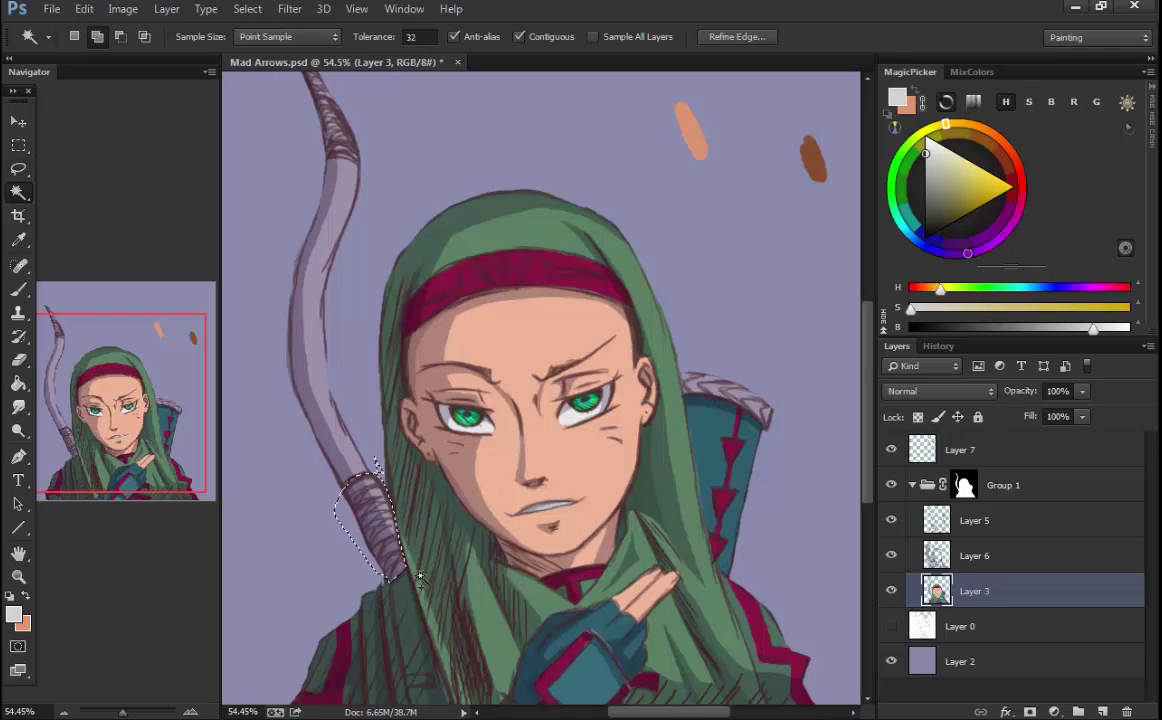
key(g)
drag(922, 172, 1011, 184)
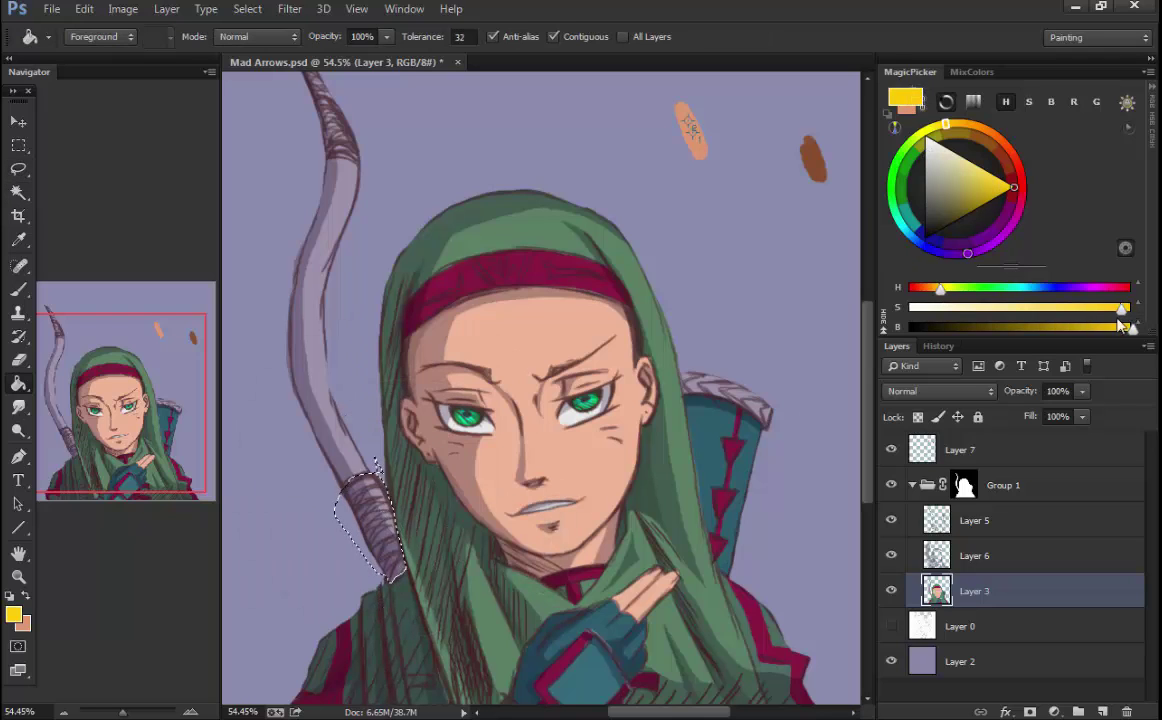
click(372, 520)
- Select the quiver's top edge and fill it yellow
key(l)
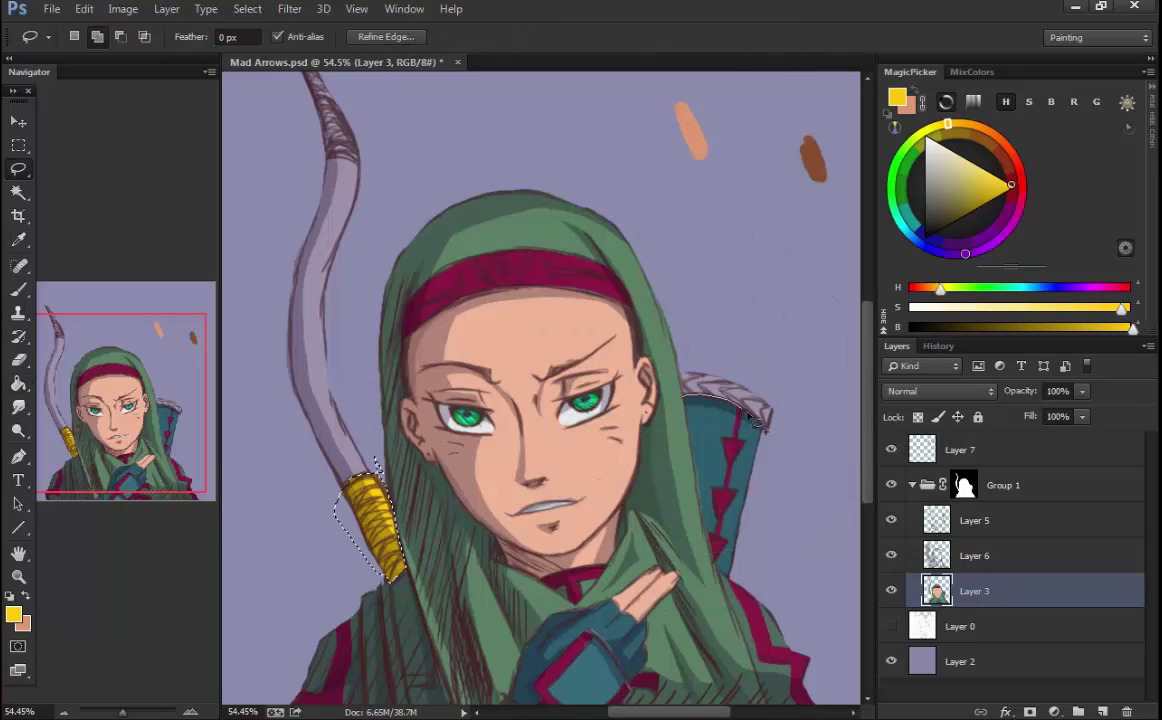
drag(680, 358, 685, 404)
key(w)
key(g)
click(728, 402)
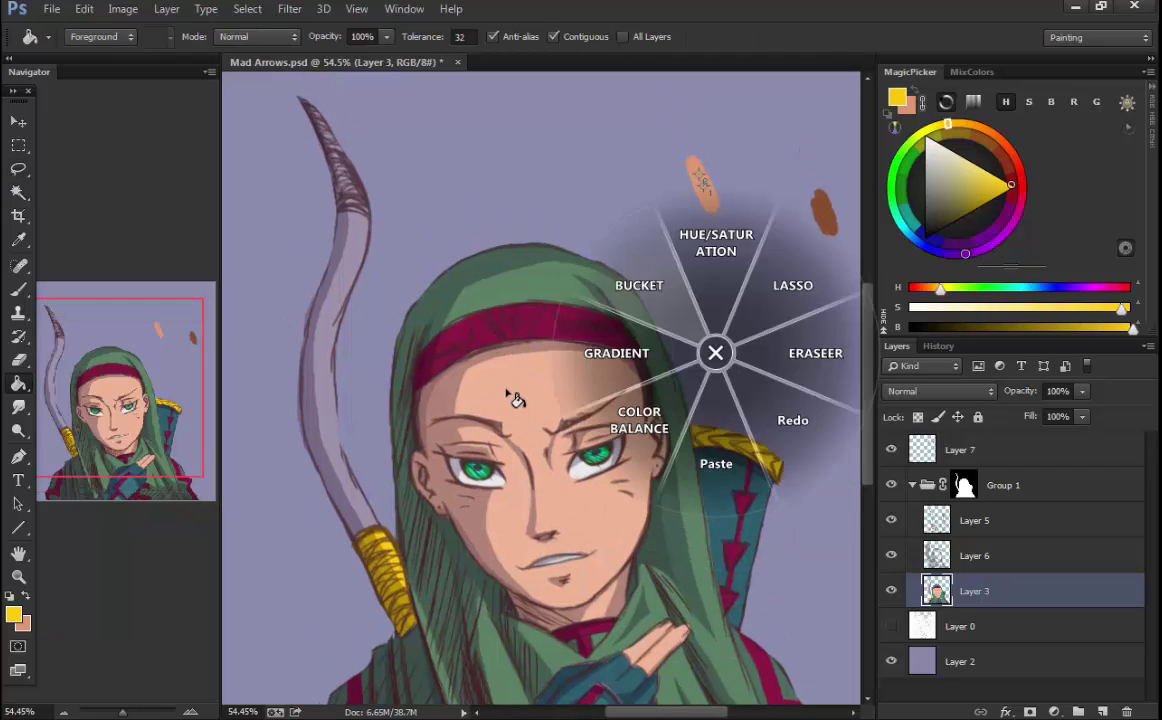
key(Escape)
- Lasso the zigzag pattern shapes on the headband and fill them yellow
key(l)
drag(556, 320, 572, 338)
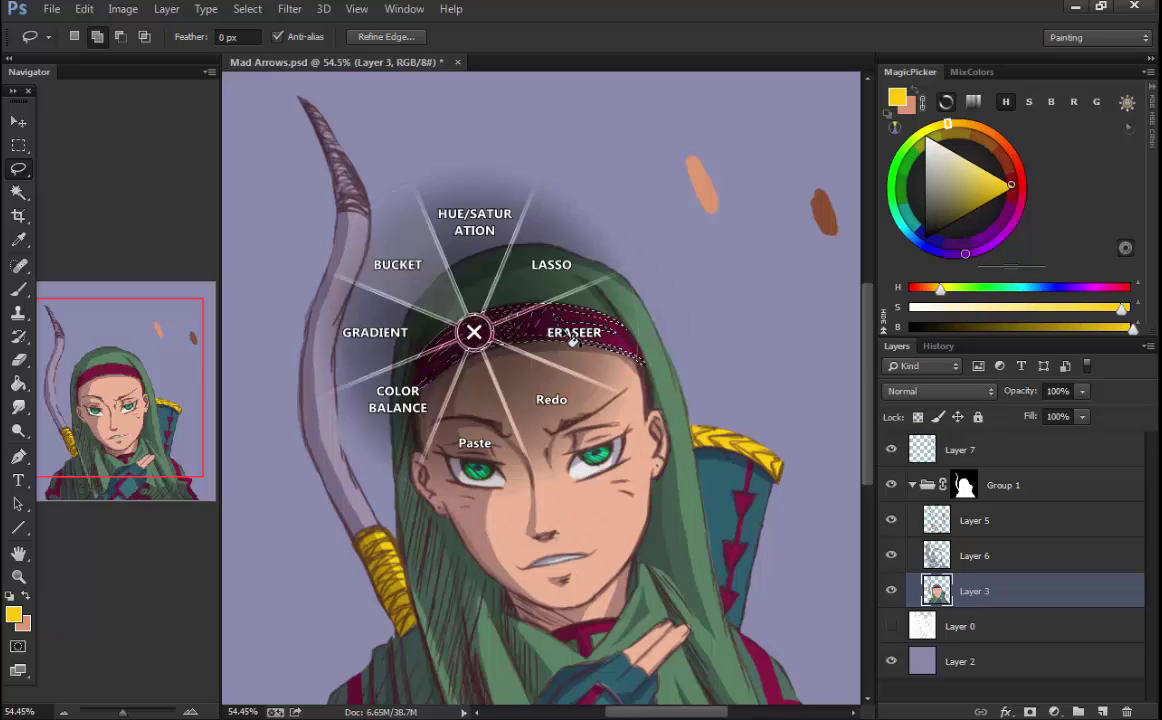
click(572, 341)
scroll(572, 341, down, 5)
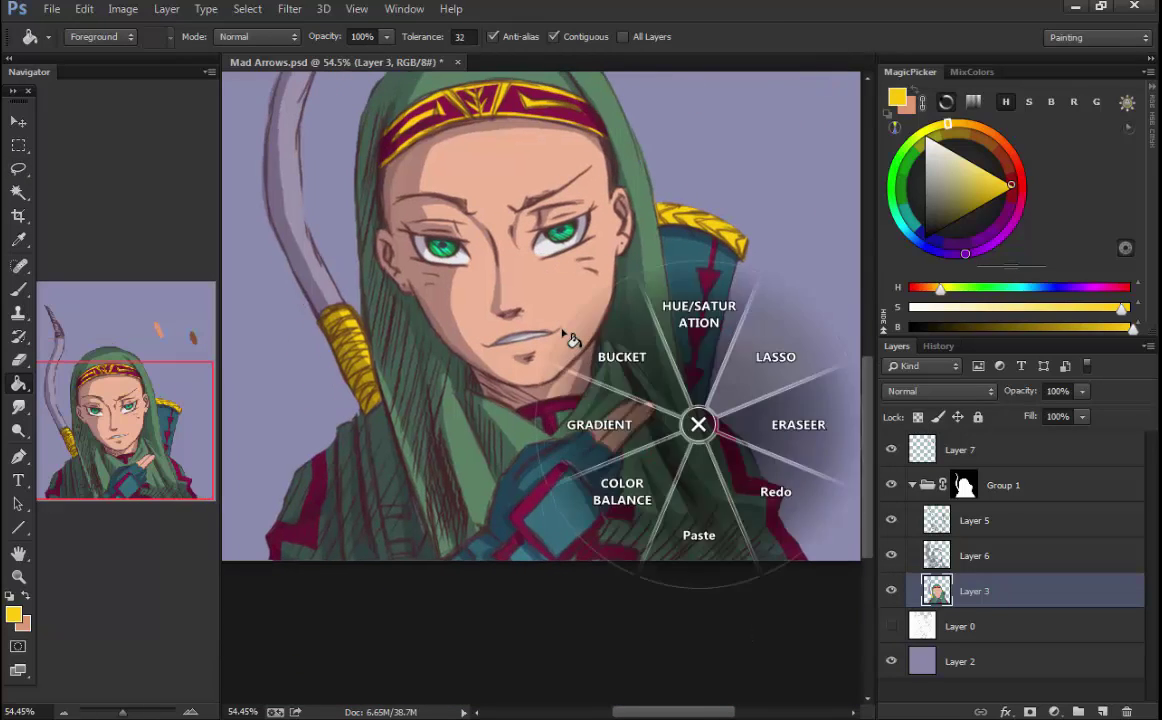
- Select the left and right cloak edges, trim near the hand and collar, and fill yellow
key(l)
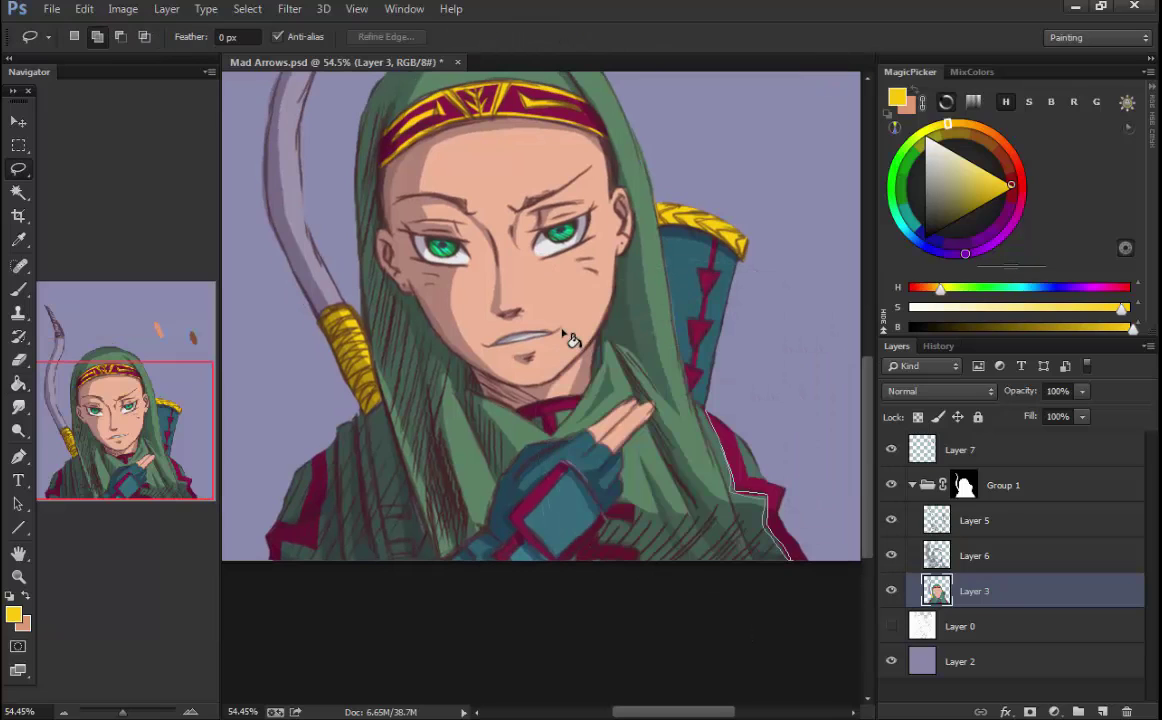
drag(790, 558, 708, 410)
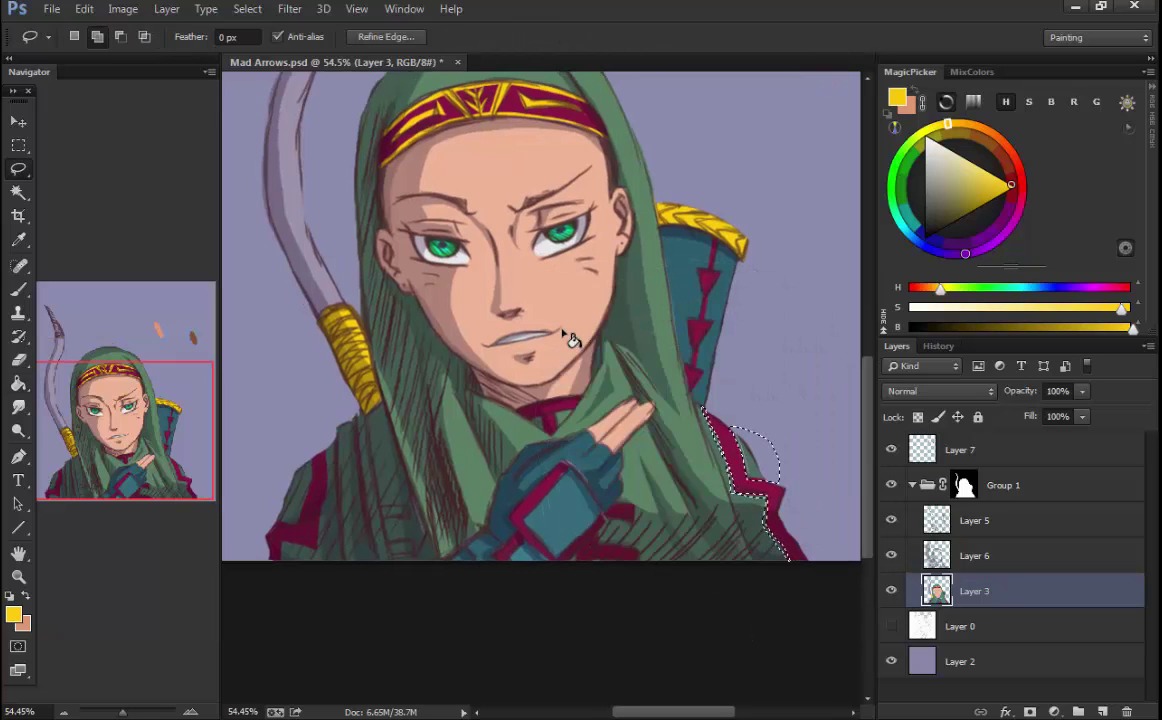
mouse_move(325, 452)
mouse_down()
mouse_move(285, 545)
mouse_move(325, 441)
mouse_move(290, 522)
mouse_up()
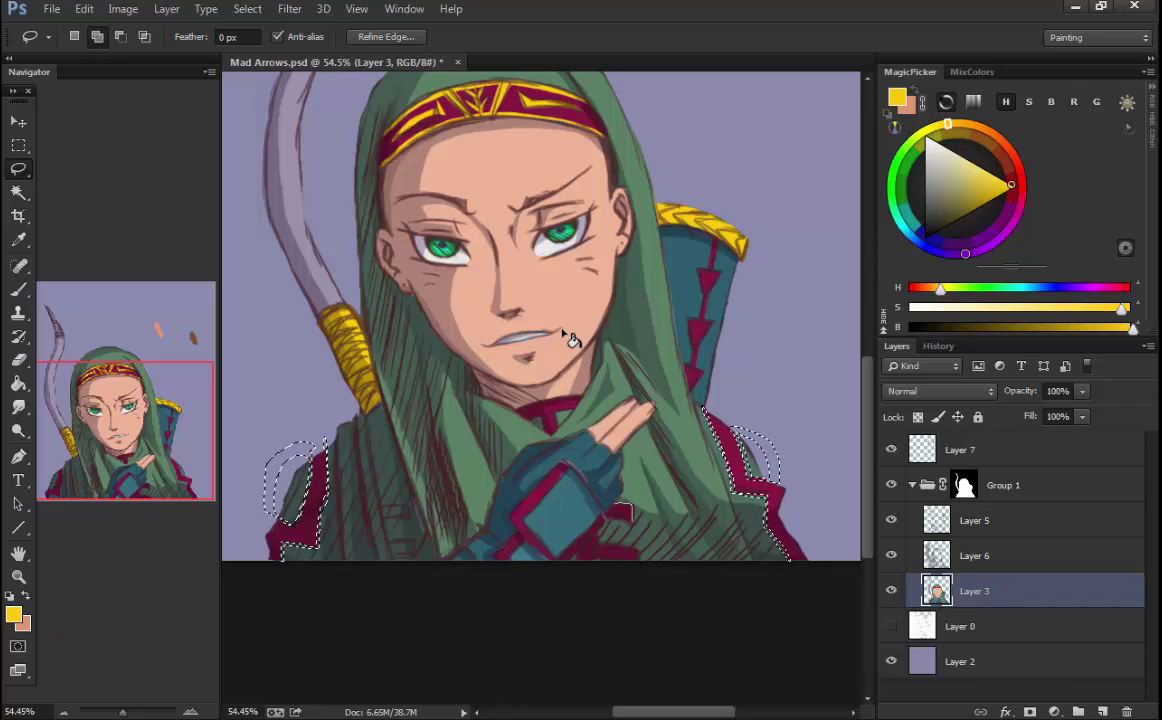
drag(632, 518, 600, 545)
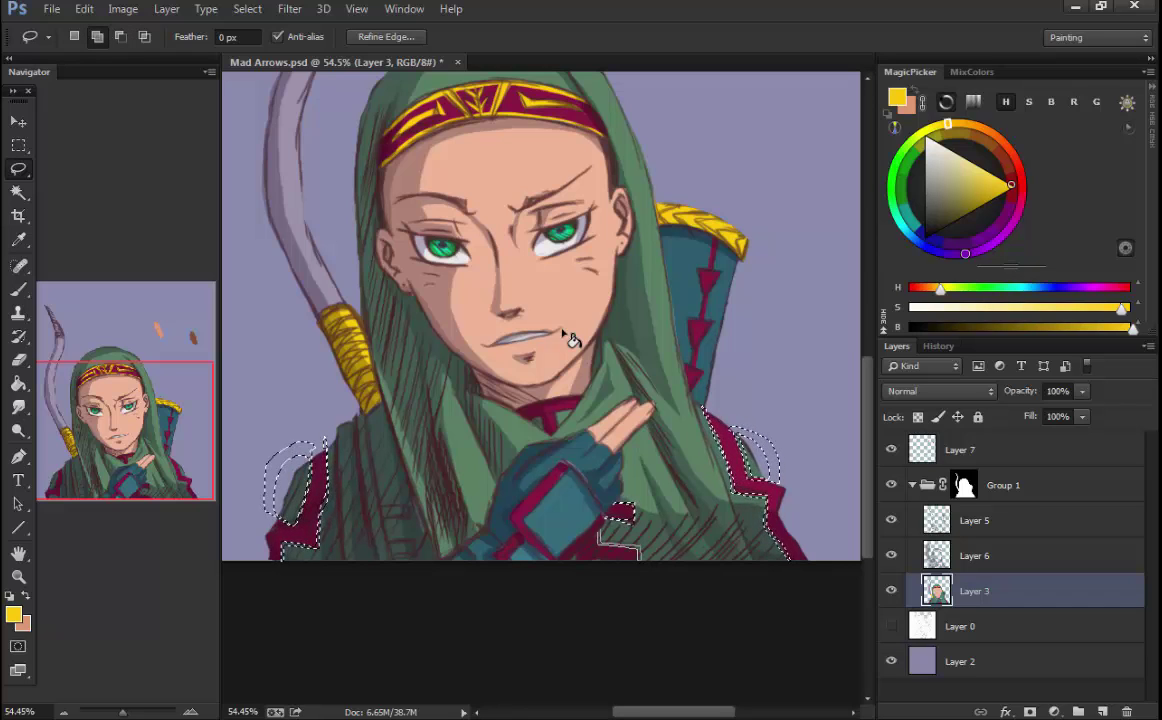
drag(580, 398, 512, 408)
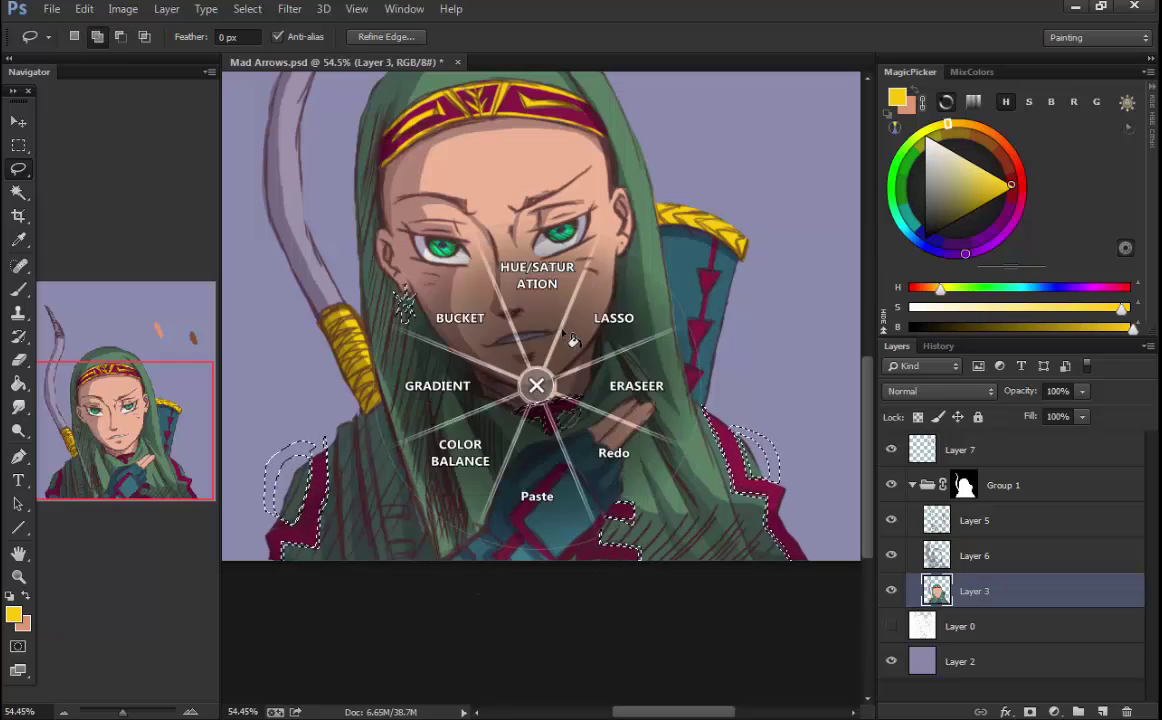
key(g)
key(alt+BackSpace)
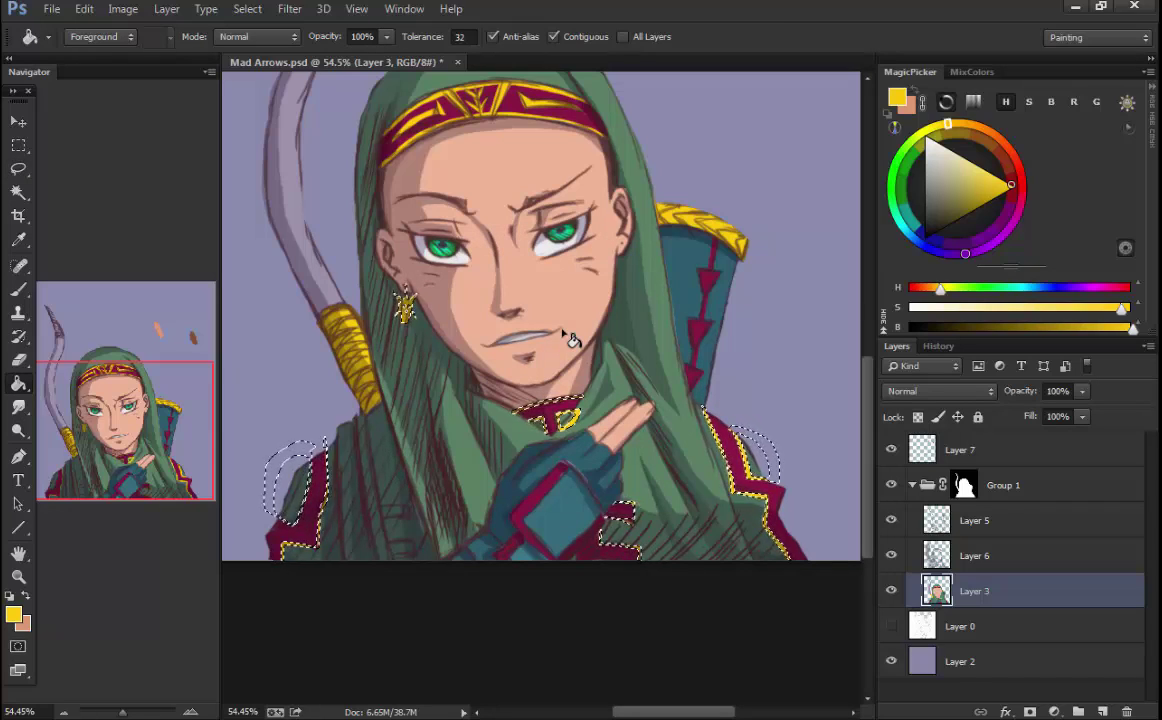
- Copy the yellow earring onto a new layer and move the copy beside the archer's right ear
key(l)
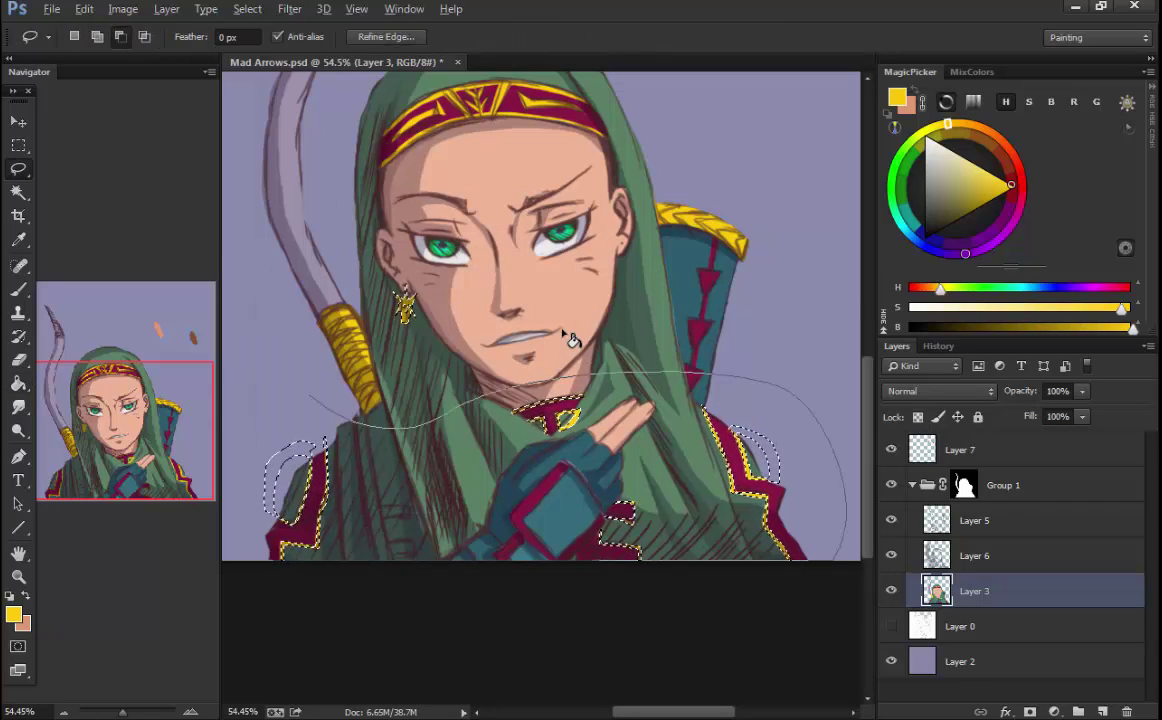
key(ctrl+d)
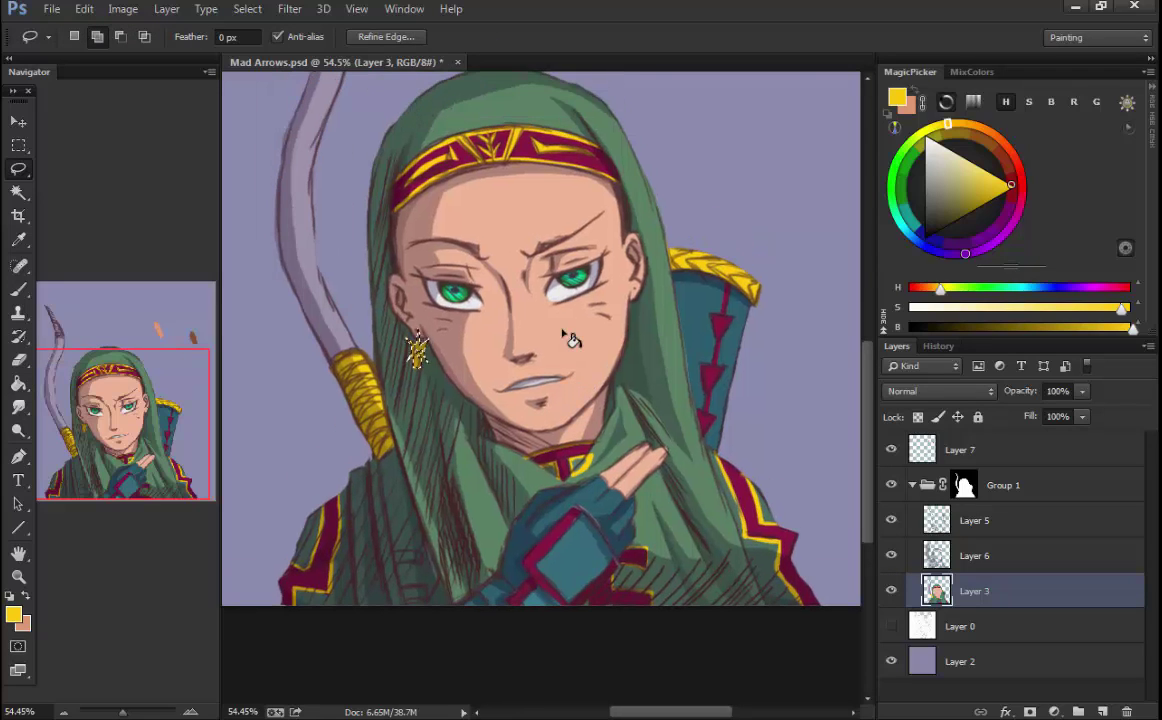
key(ctrl+t)
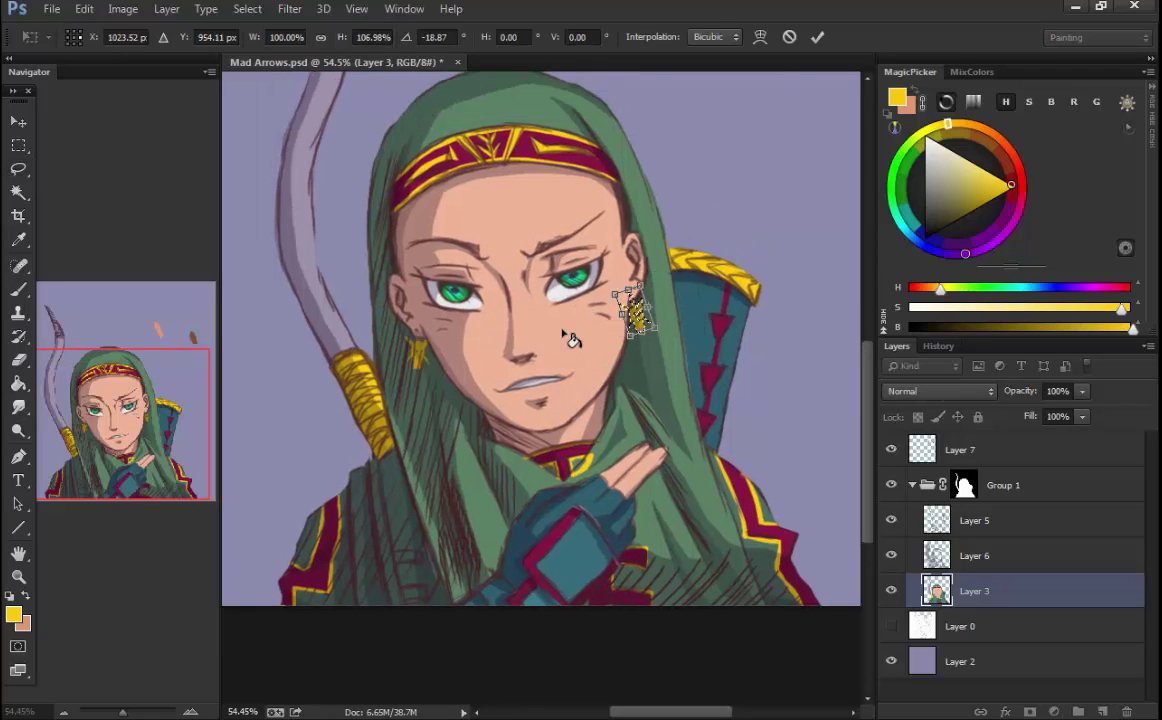
key(Return)
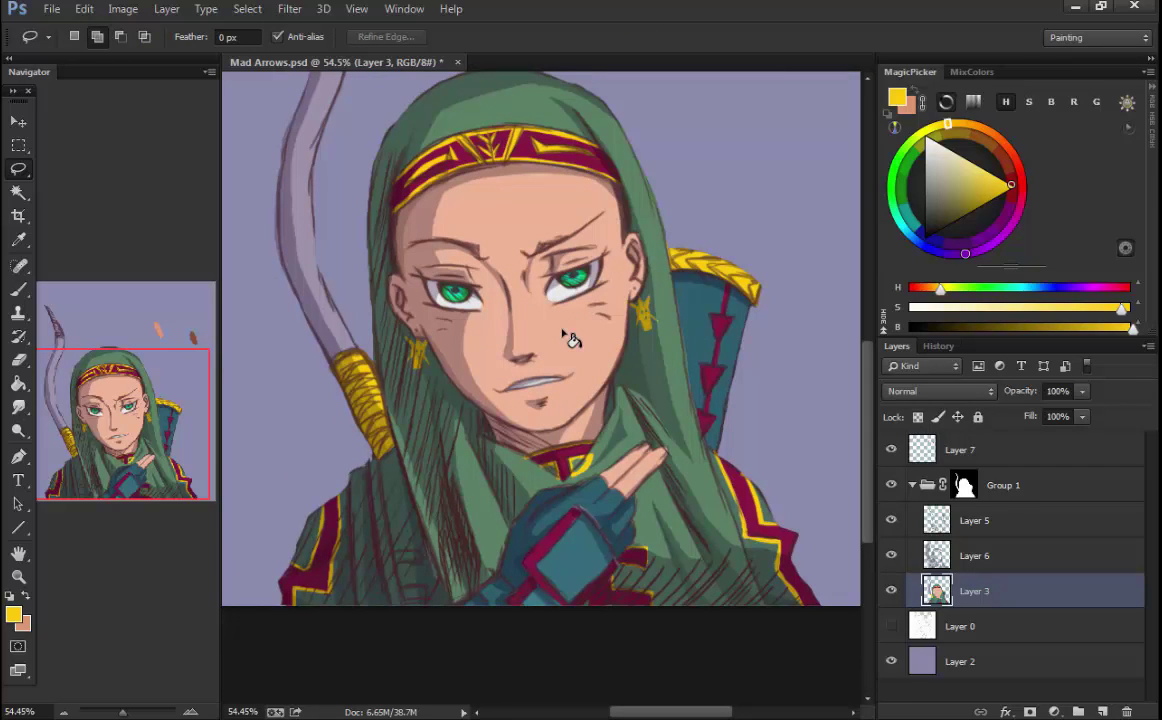
key(g)
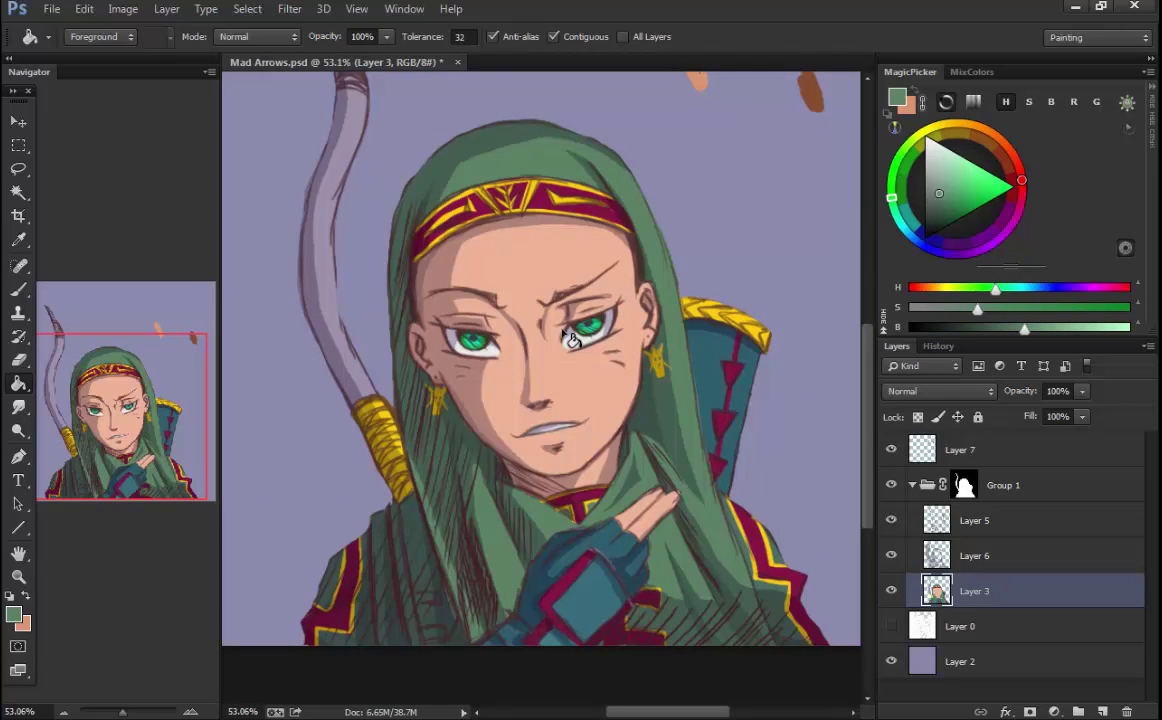
- Select the bow's top tip and flat-fill it with crimson
key(l)
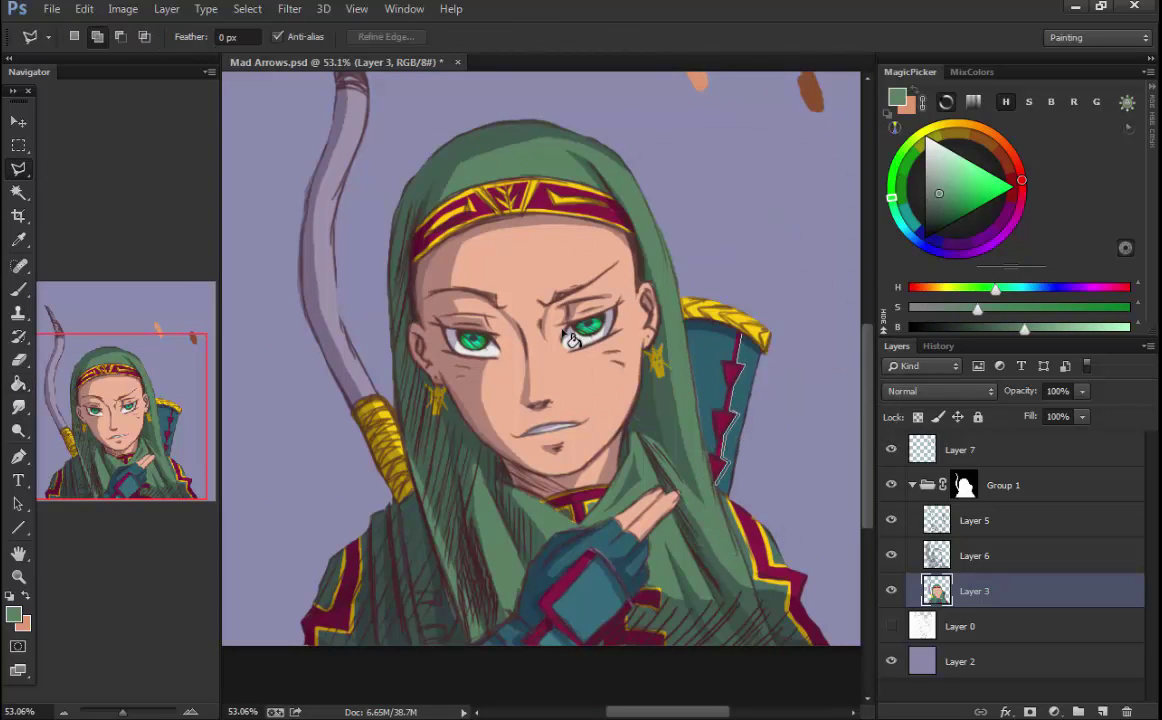
key(g)
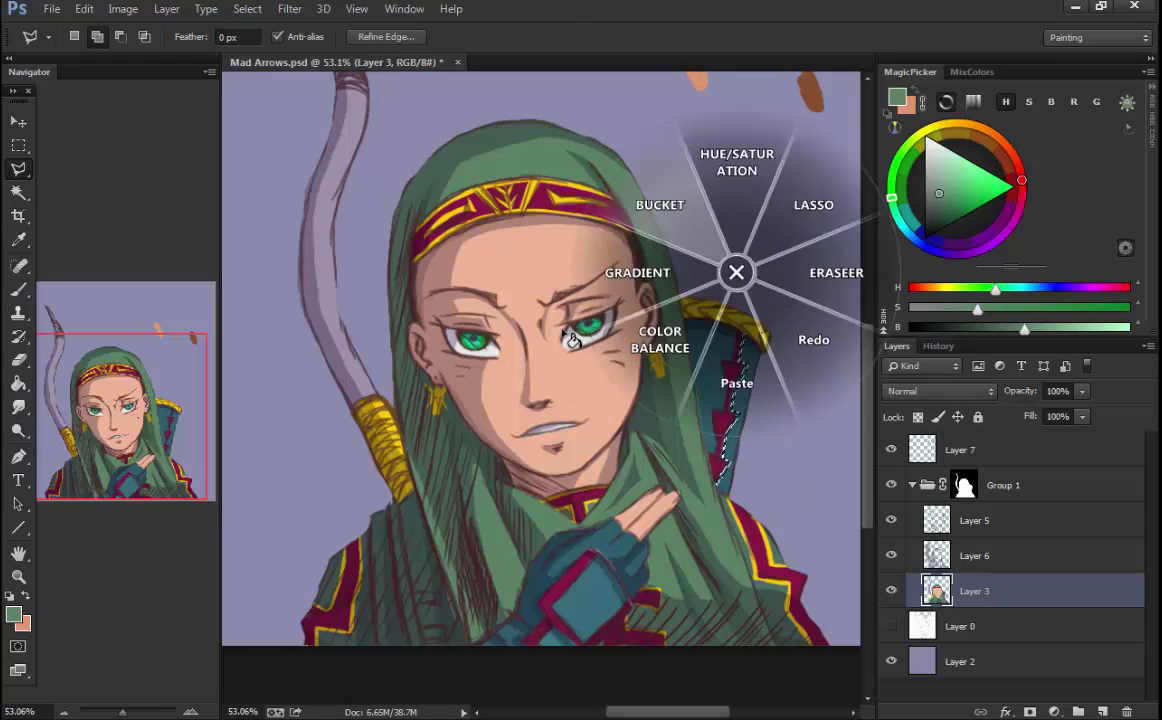
scroll(572, 340, up, 3)
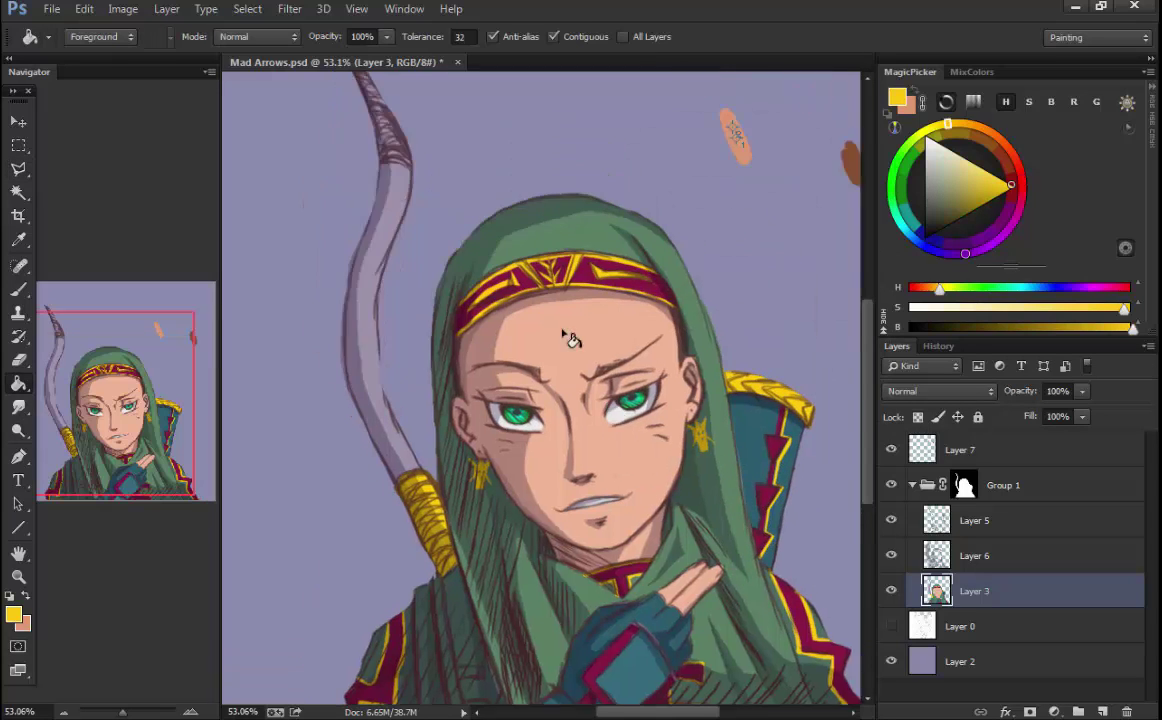
key(l)
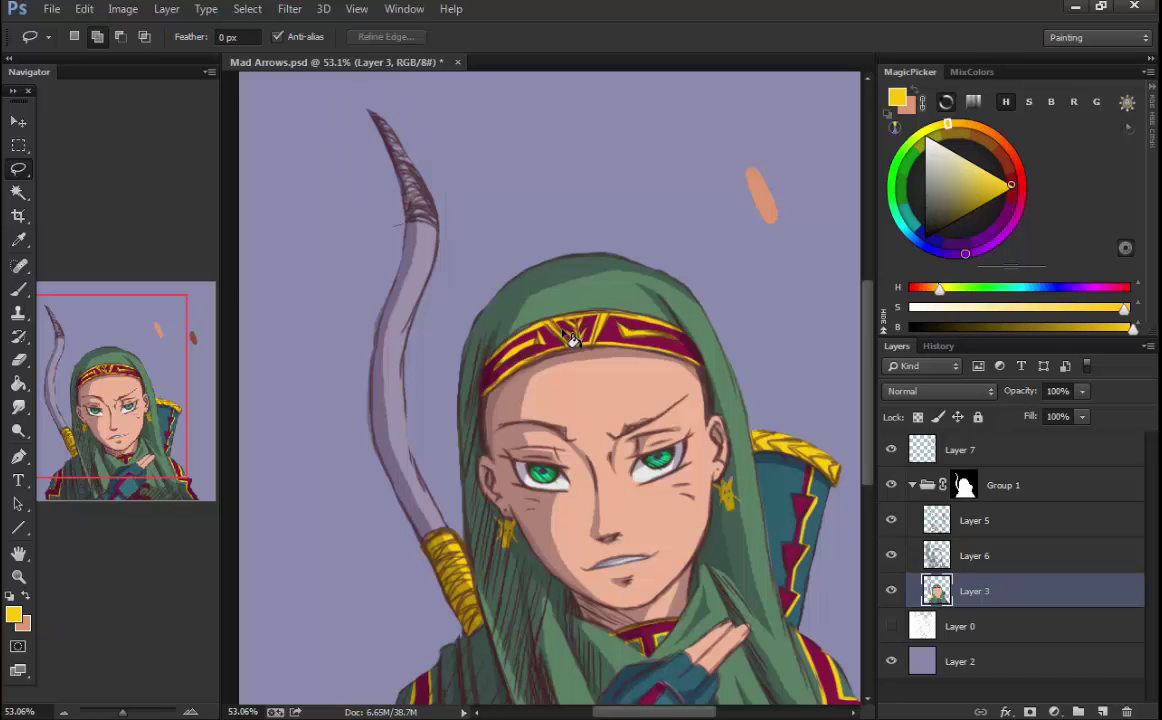
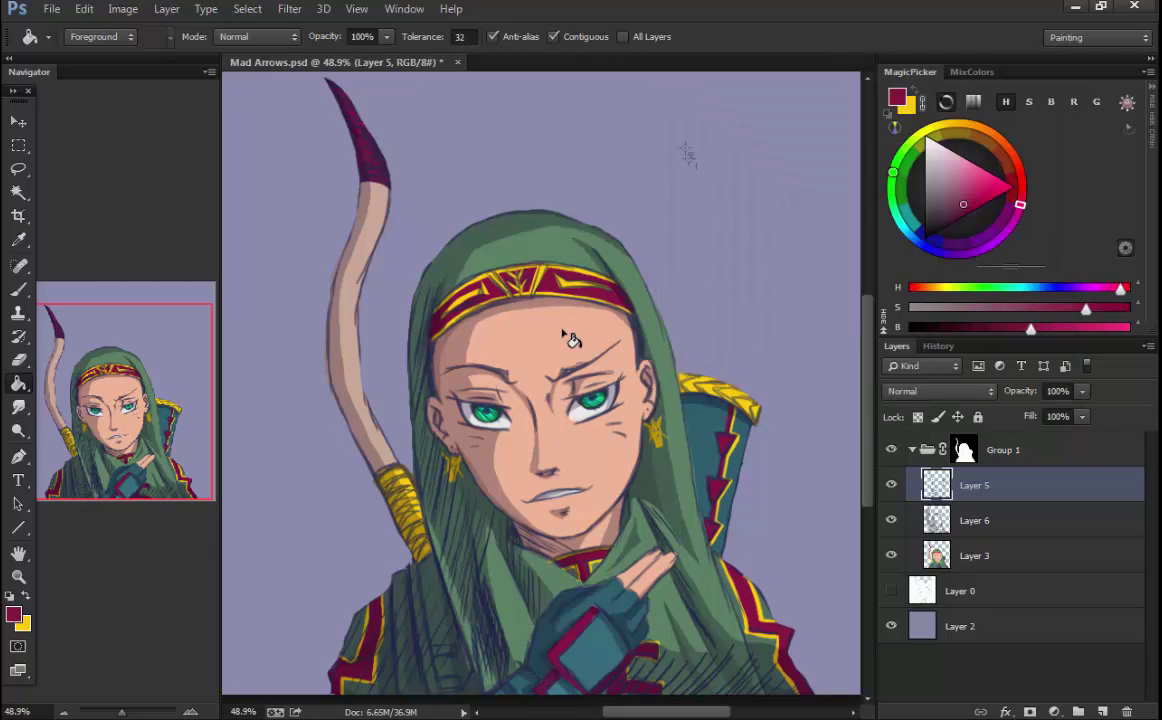
- Save the painting and recolour the Layer 6 line art with Hue/Saturation
key(ctrl+s)
click(974, 520)
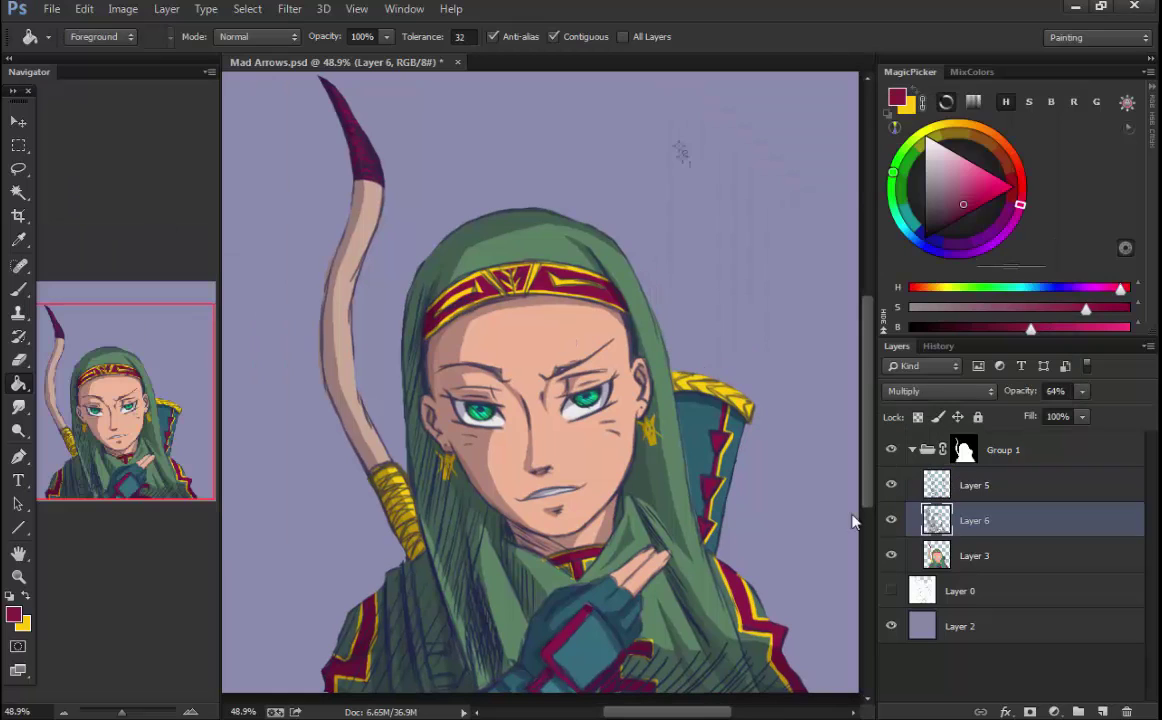
key(ctrl+u)
drag(819, 267, 862, 268)
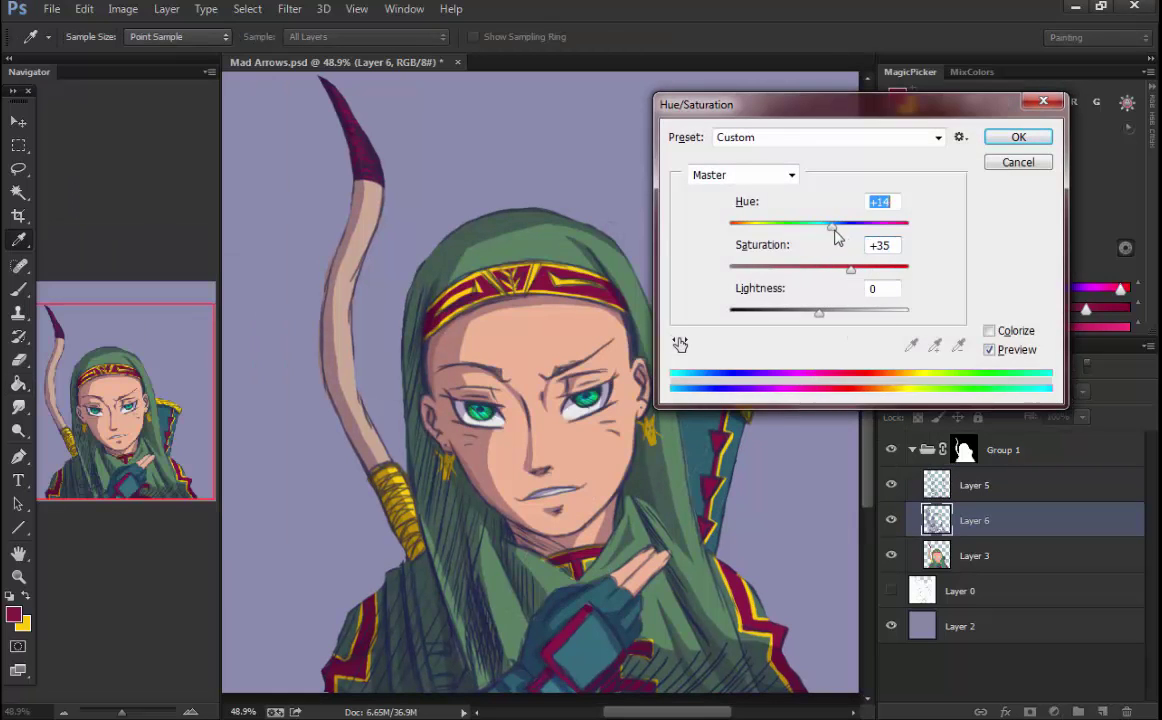
drag(819, 224, 884, 224)
drag(819, 312, 837, 312)
drag(851, 268, 863, 268)
drag(837, 312, 830, 312)
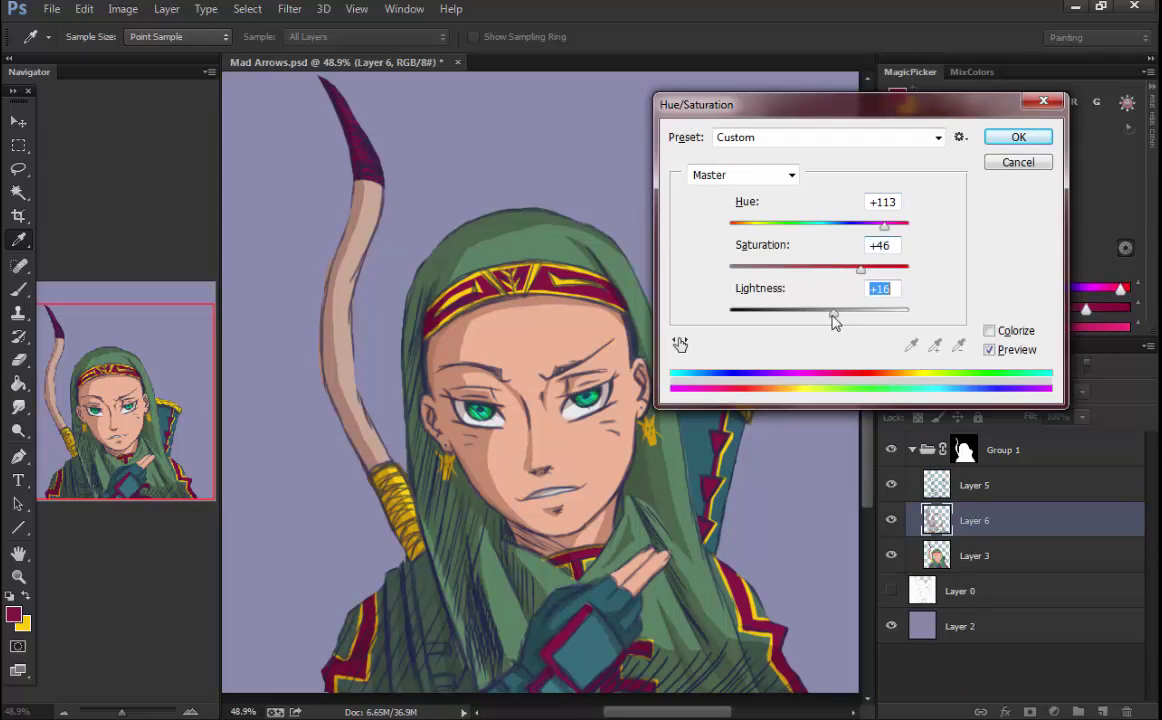
drag(863, 268, 870, 268)
drag(884, 224, 867, 224)
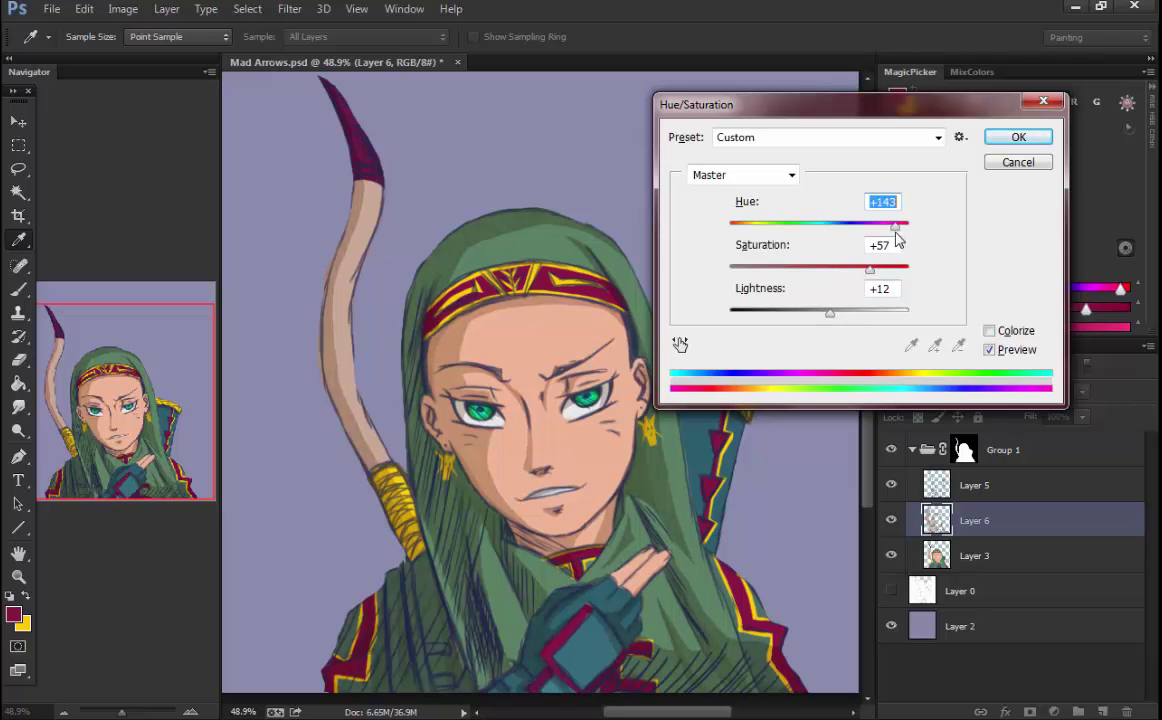
key(Return)
- Colorize the Layer 2 background with a yellow-tan tint using Hue/Saturation
key(g)
click(960, 626)
shift+right_click(287, 410)
key(Escape)
key(ctrl+u)
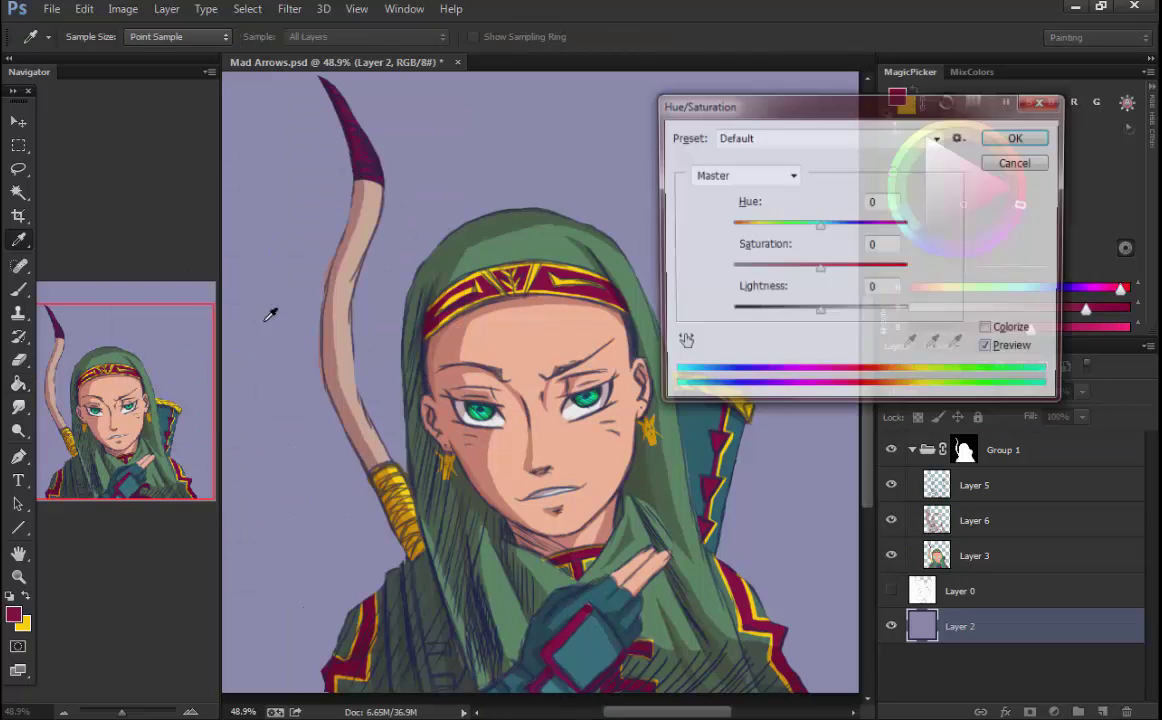
click(989, 330)
drag(776, 270, 831, 268)
drag(897, 224, 753, 224)
drag(831, 268, 823, 268)
- Nudge the background tint toward yellow-green, then try a lighter pink tint
drag(812, 312, 826, 312)
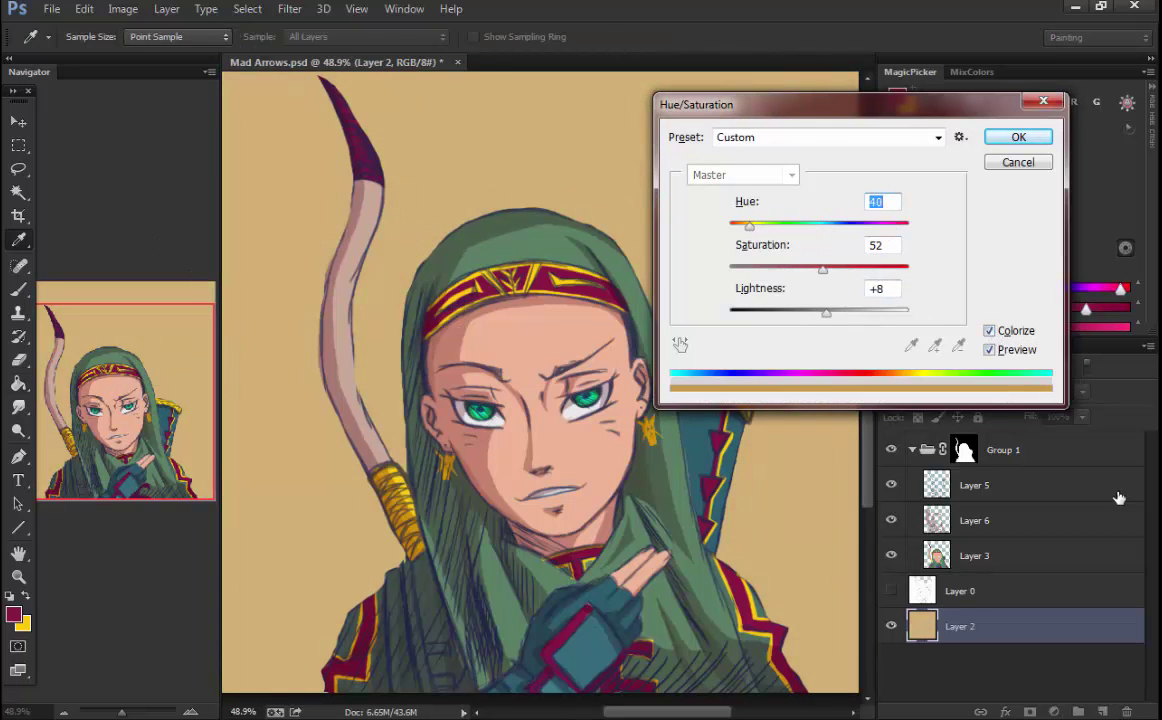
mouse_move(756, 224)
mouse_down()
mouse_move(773, 224)
mouse_move(760, 224)
mouse_up()
drag(822, 268, 808, 268)
drag(826, 312, 835, 312)
drag(760, 224, 738, 224)
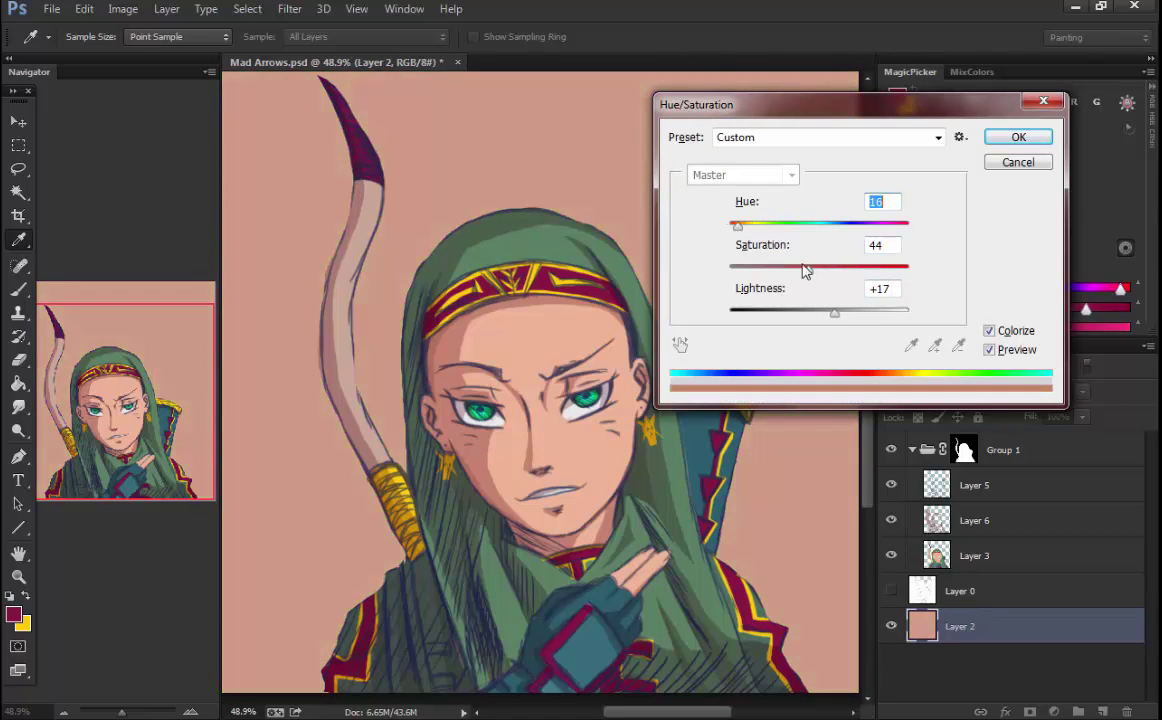
drag(808, 268, 845, 268)
drag(835, 312, 858, 312)
- Turn off Colorize and rotate the background hue to a saturated yellow-green
click(989, 331)
drag(819, 224, 730, 224)
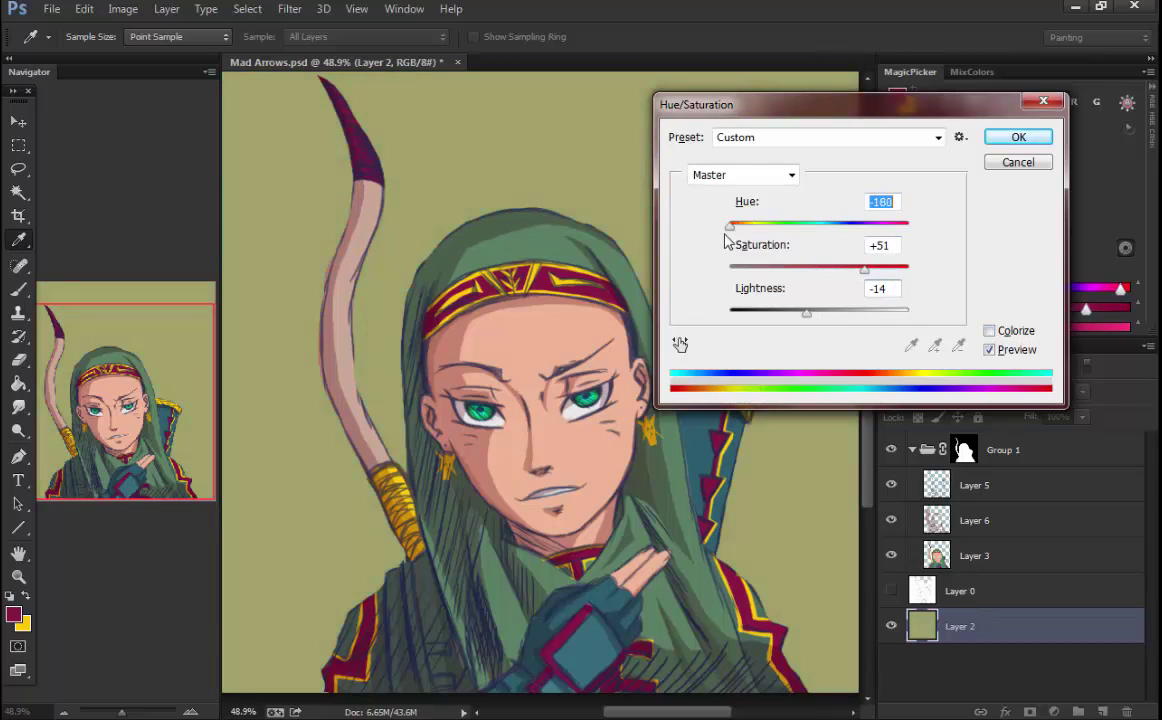
drag(864, 268, 877, 268)
drag(807, 312, 818, 312)
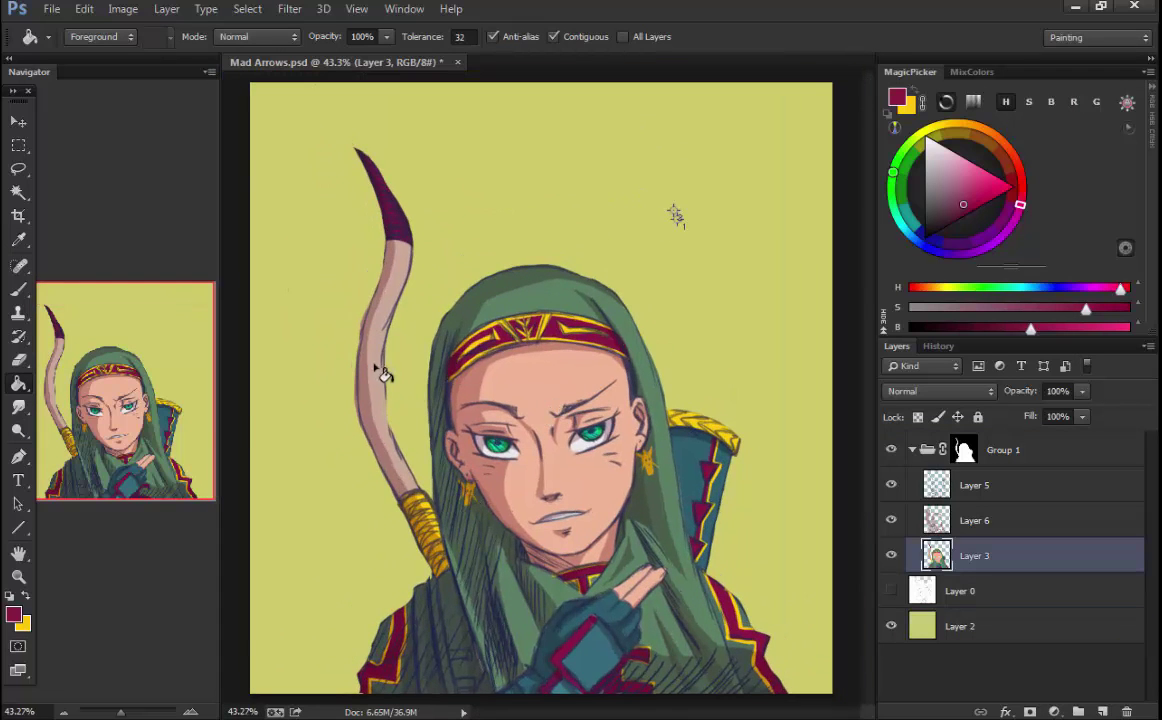
- Lasso the ribbons left of the bow tip and fill them dark red on Layer 3
key(l)
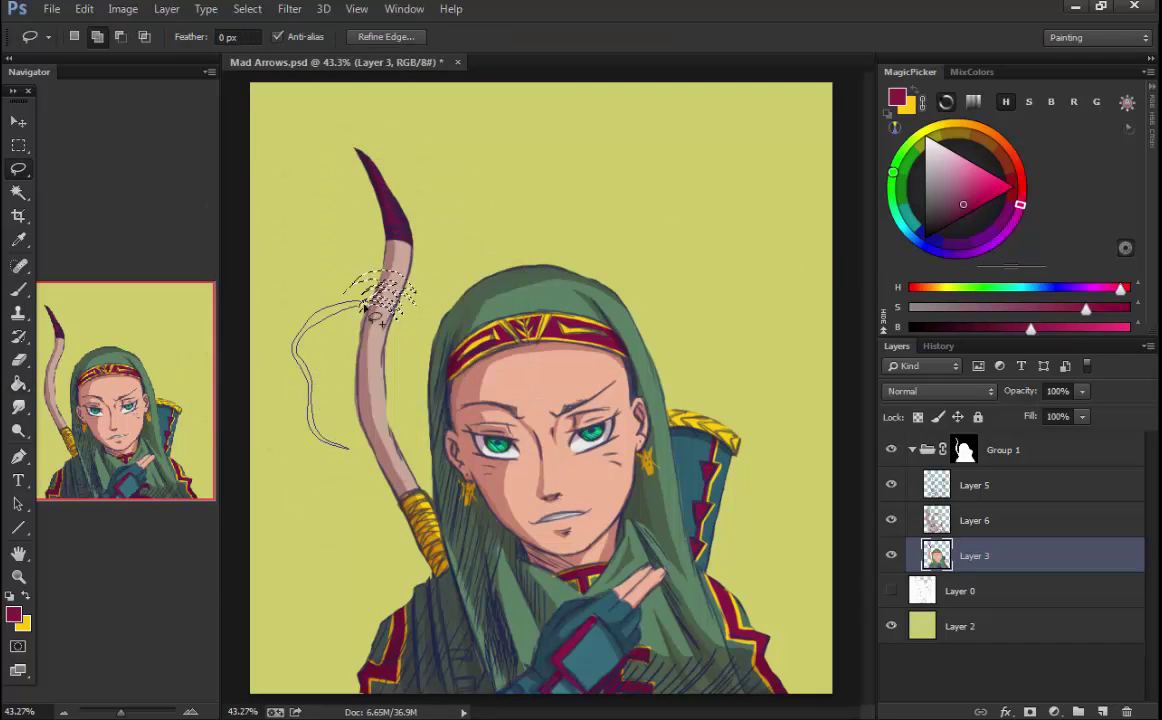
drag(370, 308, 293, 456)
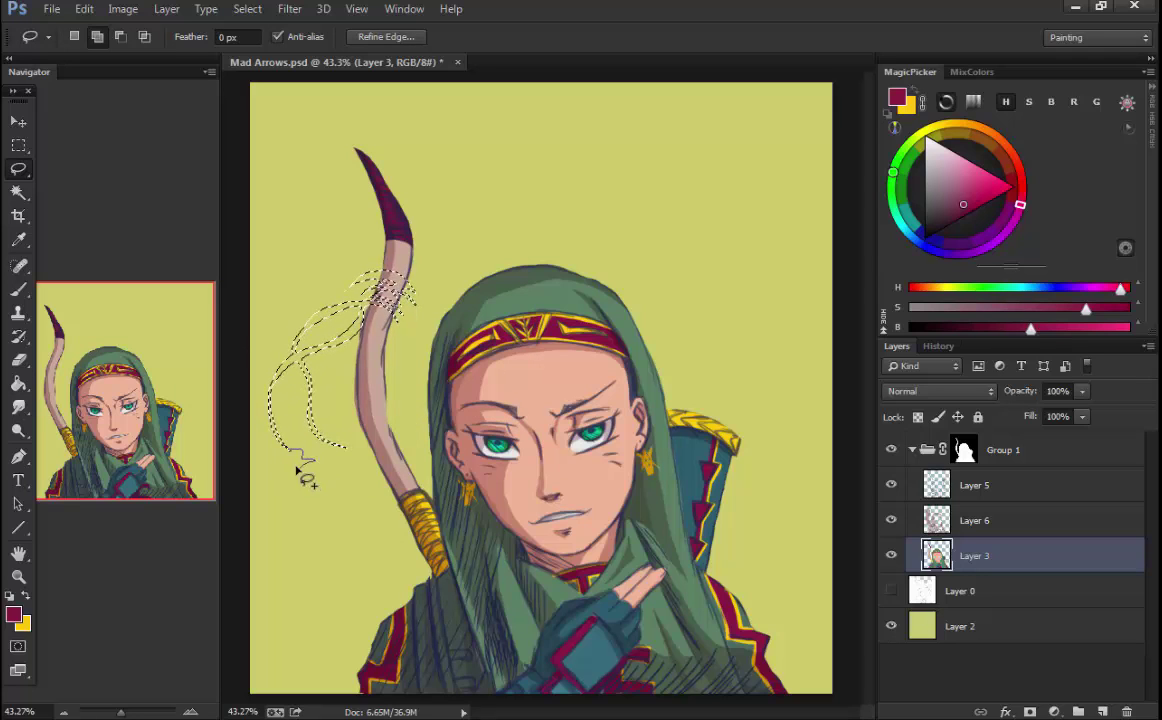
click(308, 372)
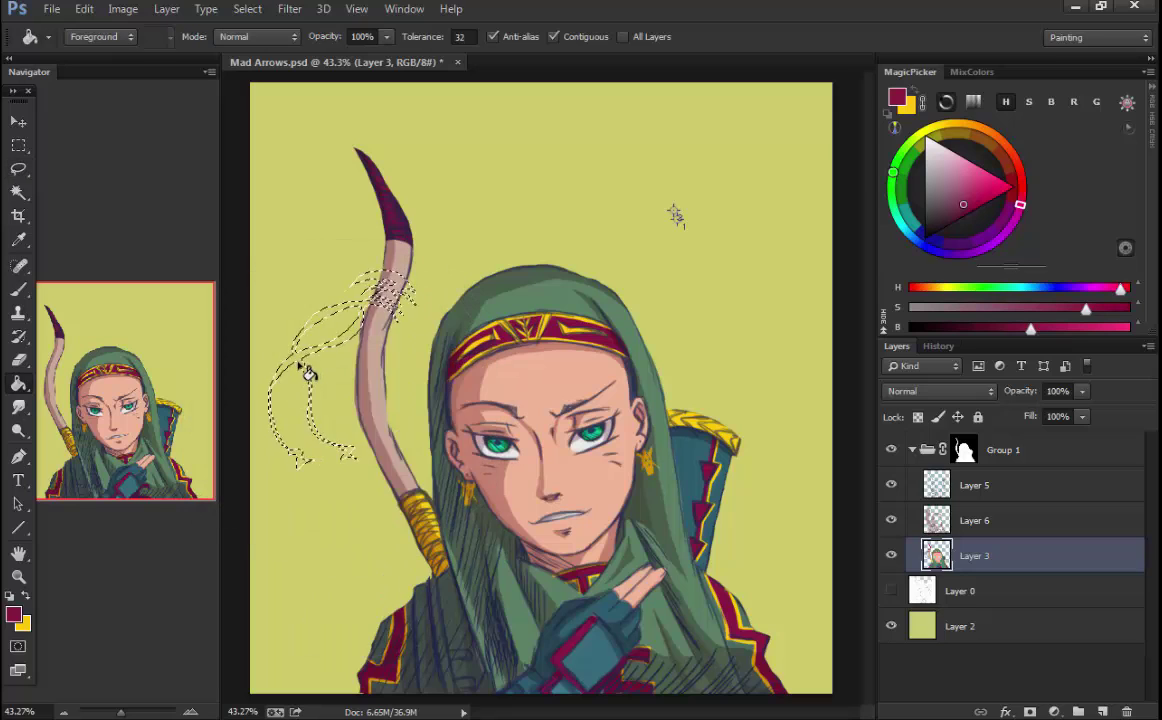
key(alt+bracketright)
key(alt+bracketright)
key(alt+bracketright)
key(d)
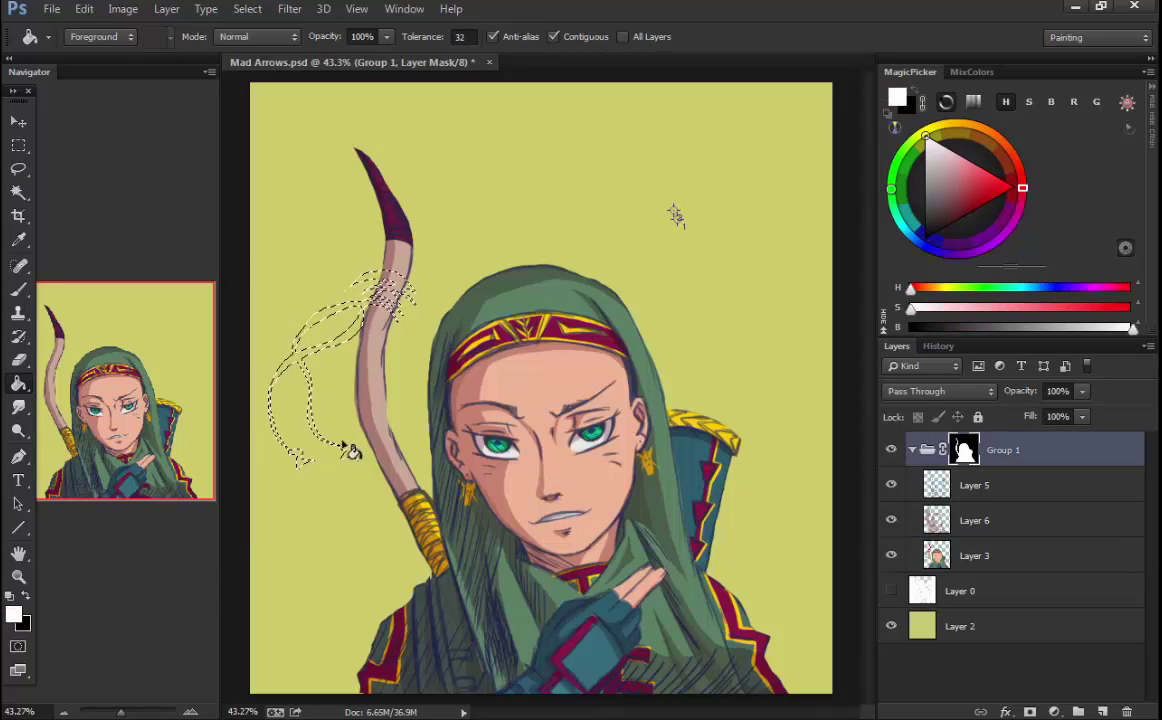
click(347, 449)
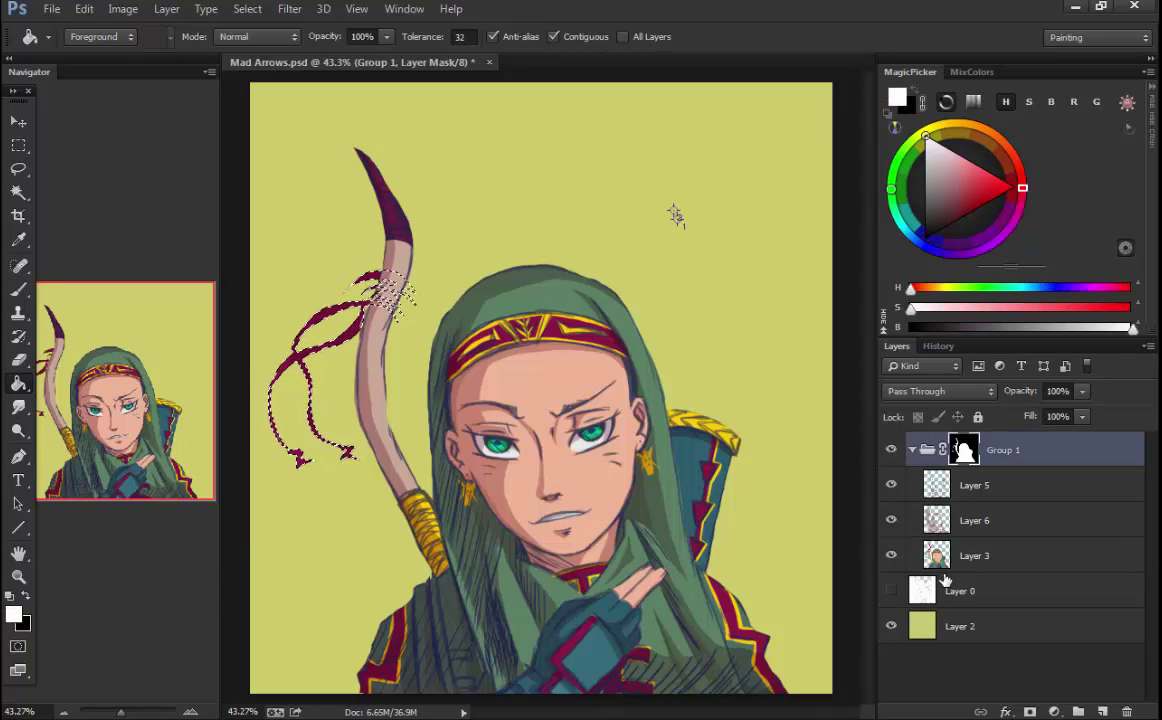
click(975, 555)
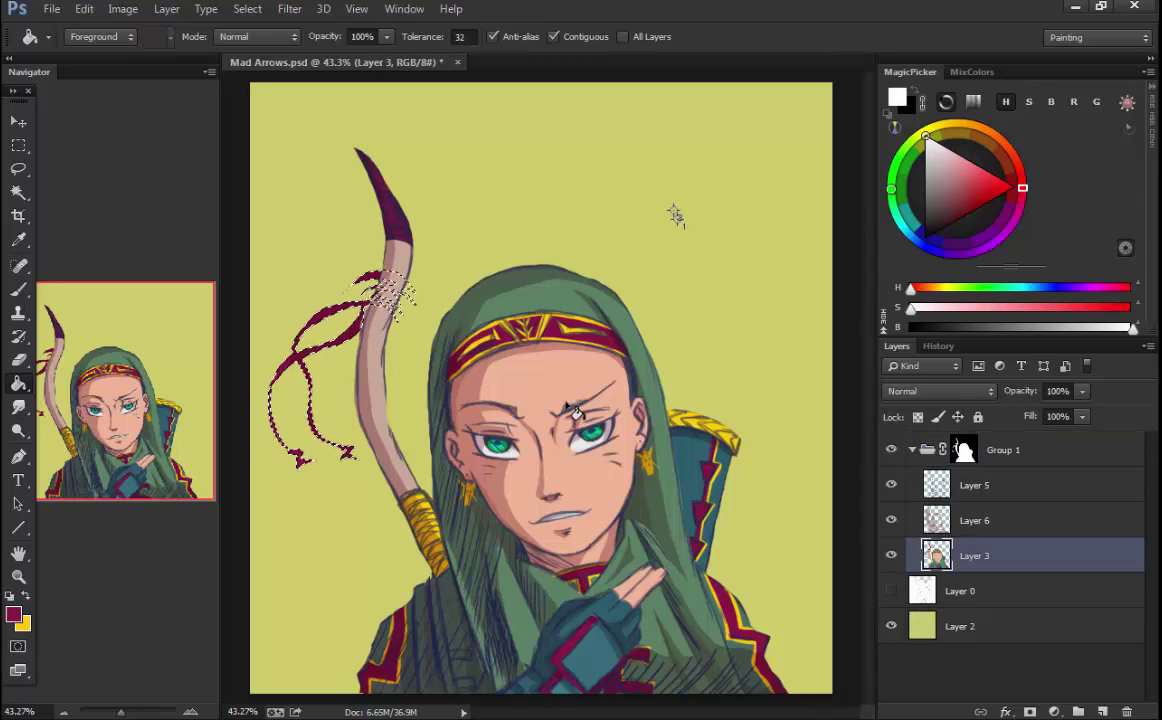
alt+click(402, 293)
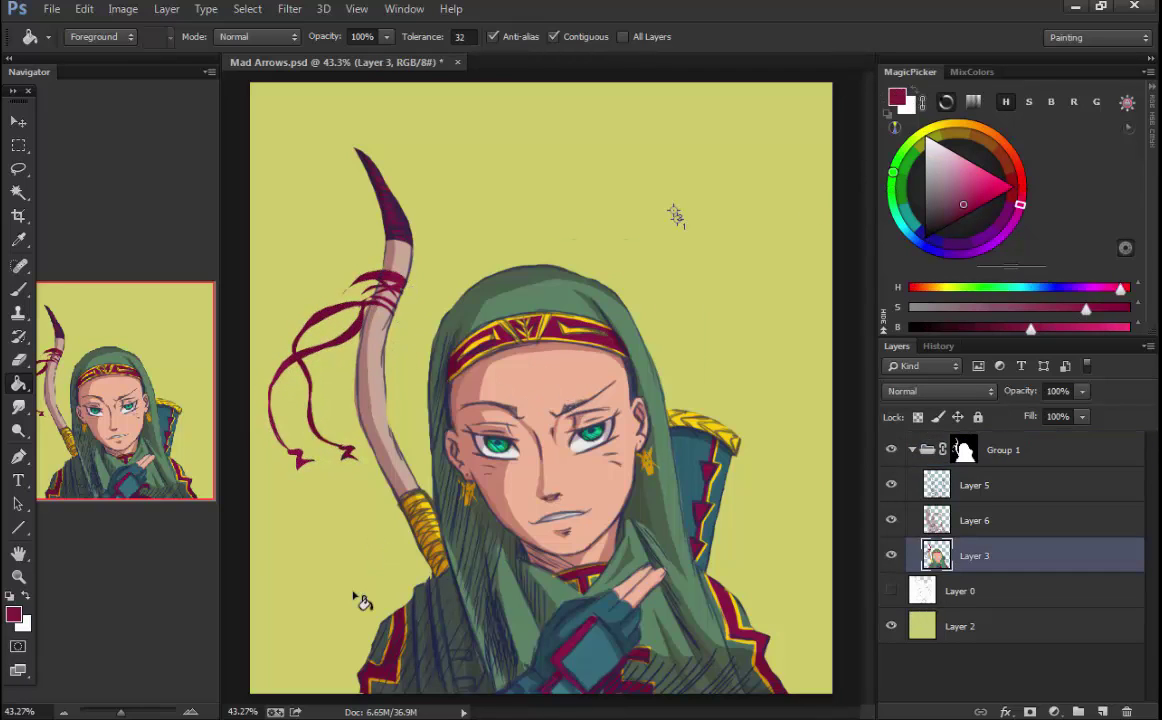
- Clear the selection, reset the colours, and reselect around the ribbon knot
key(x)
key(d)
key(alt+period)
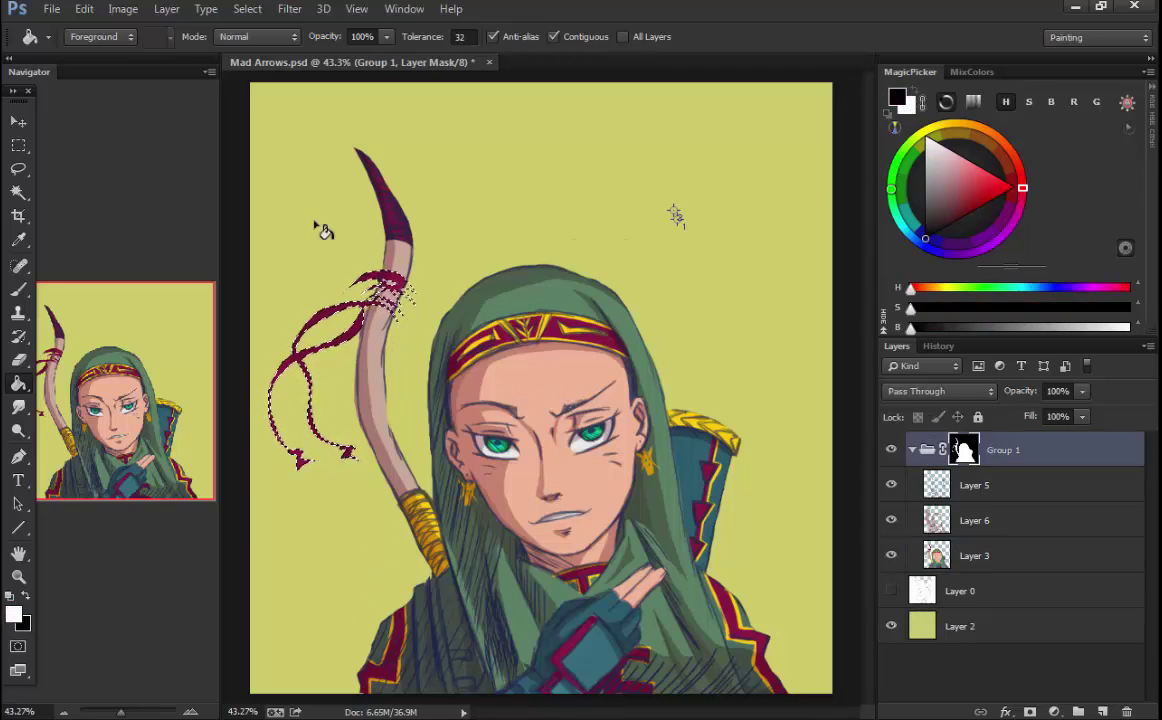
key(ctrl+d)
click(378, 288)
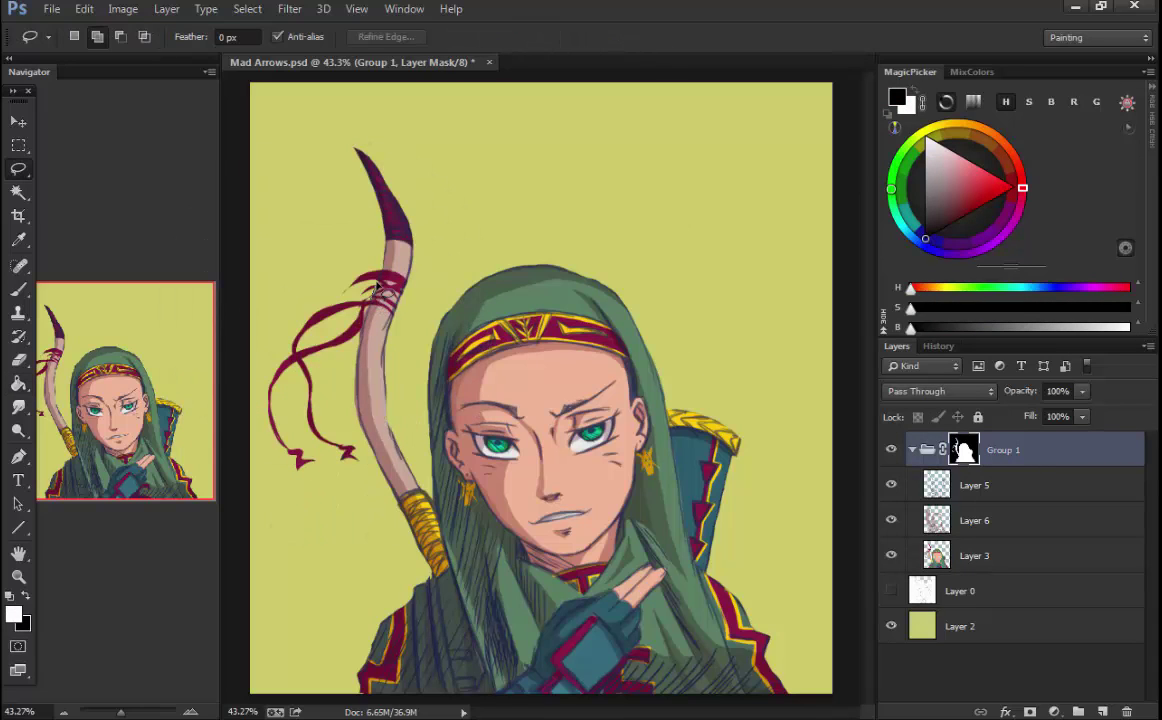
drag(374, 298, 378, 292)
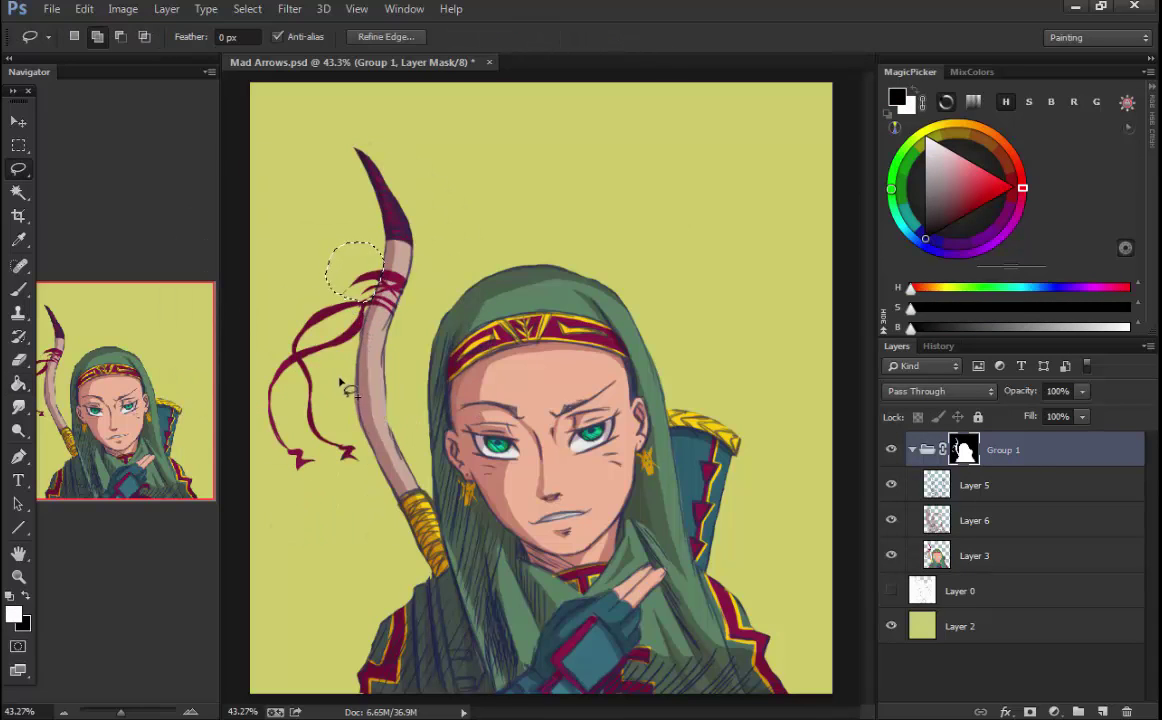
key(g)
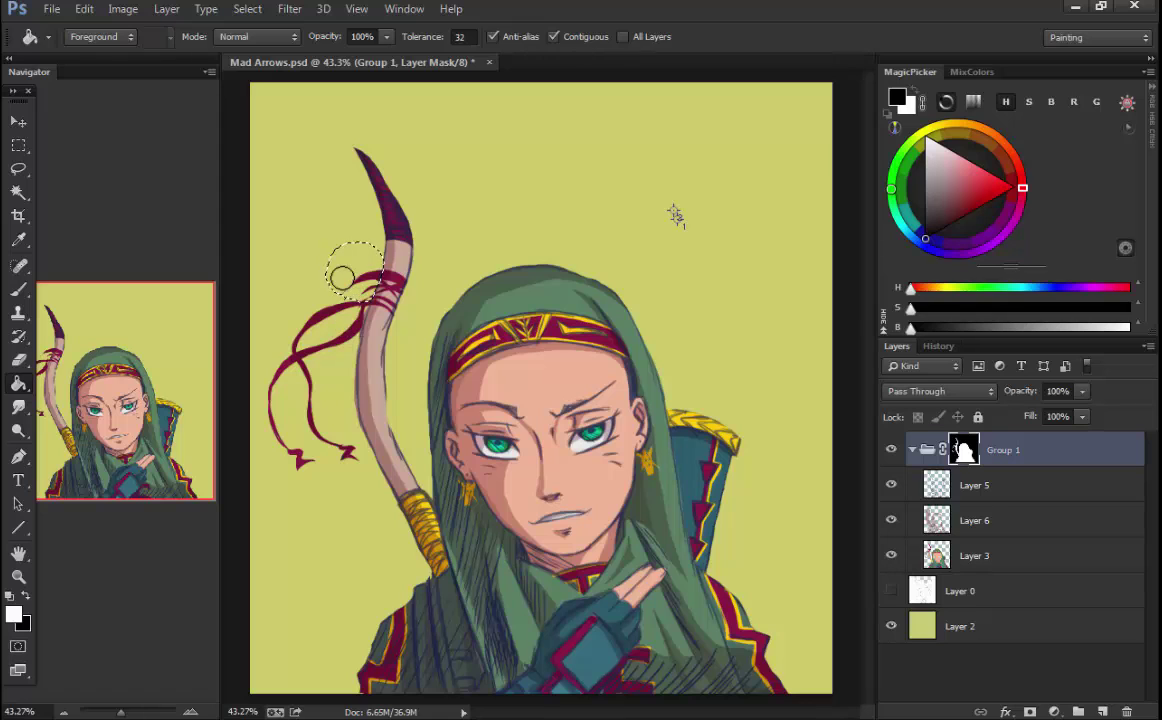
key(e)
key(l)
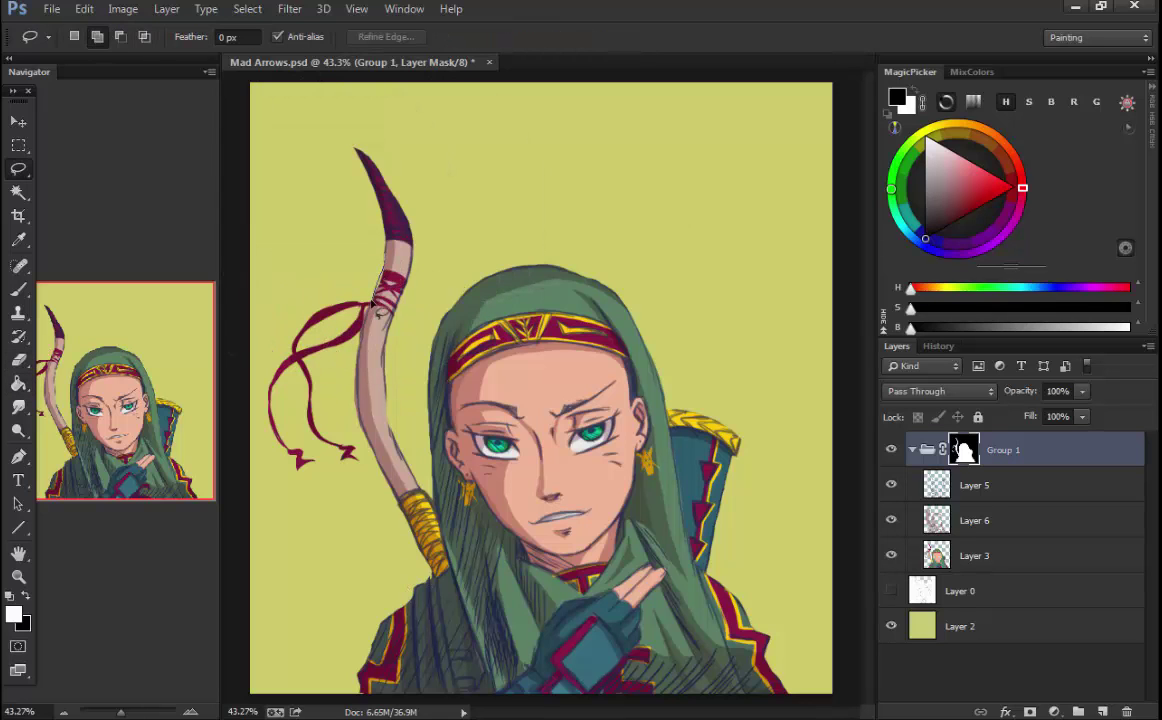
key(x)
key(g)
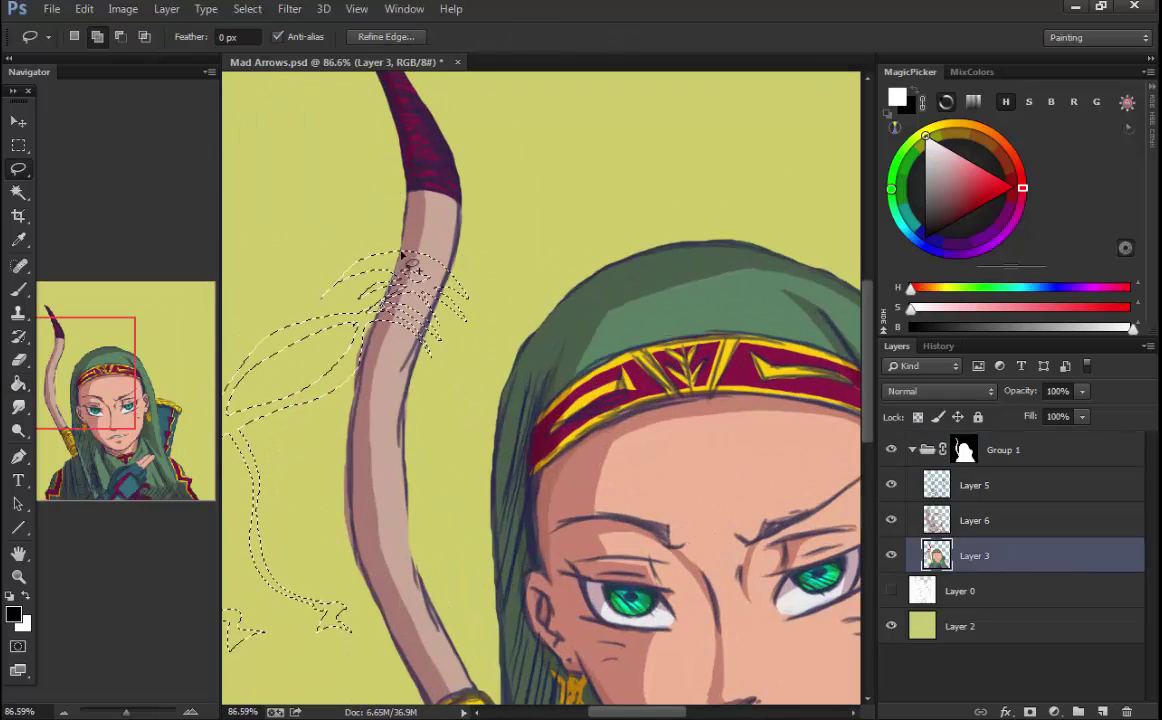
- Outline the ribbons beside the bow tip and fill them with maroon
drag(405, 258, 333, 315)
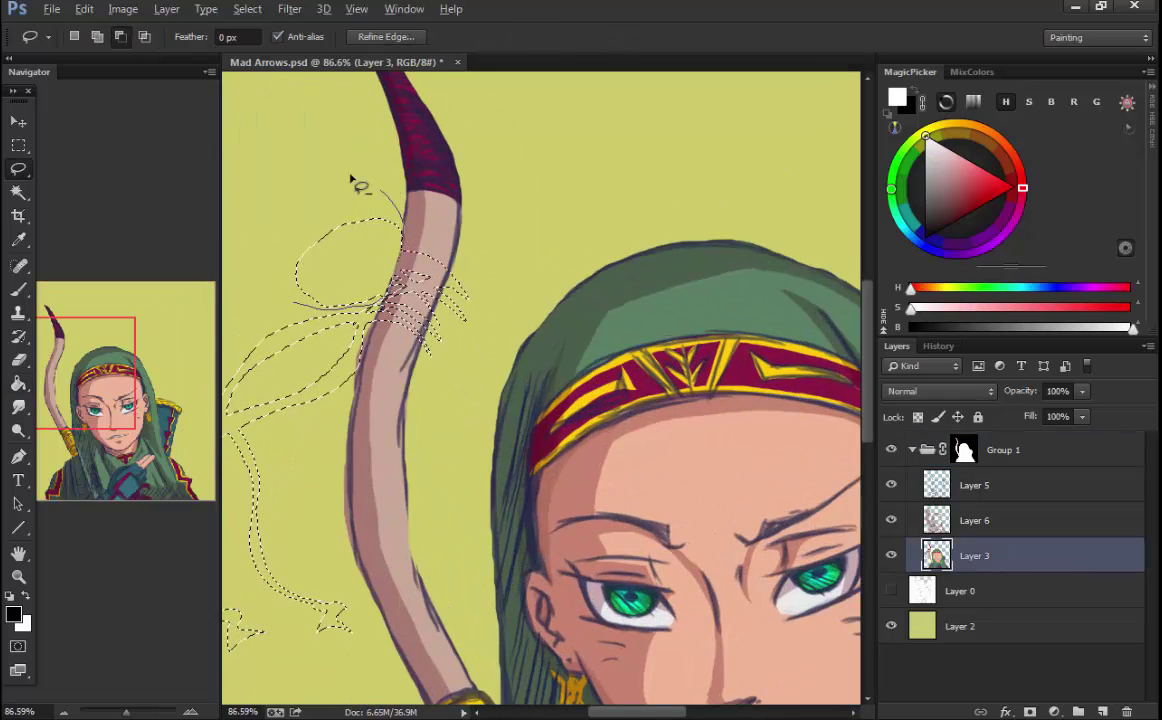
drag(352, 180, 352, 180)
click(964, 449)
click(399, 331)
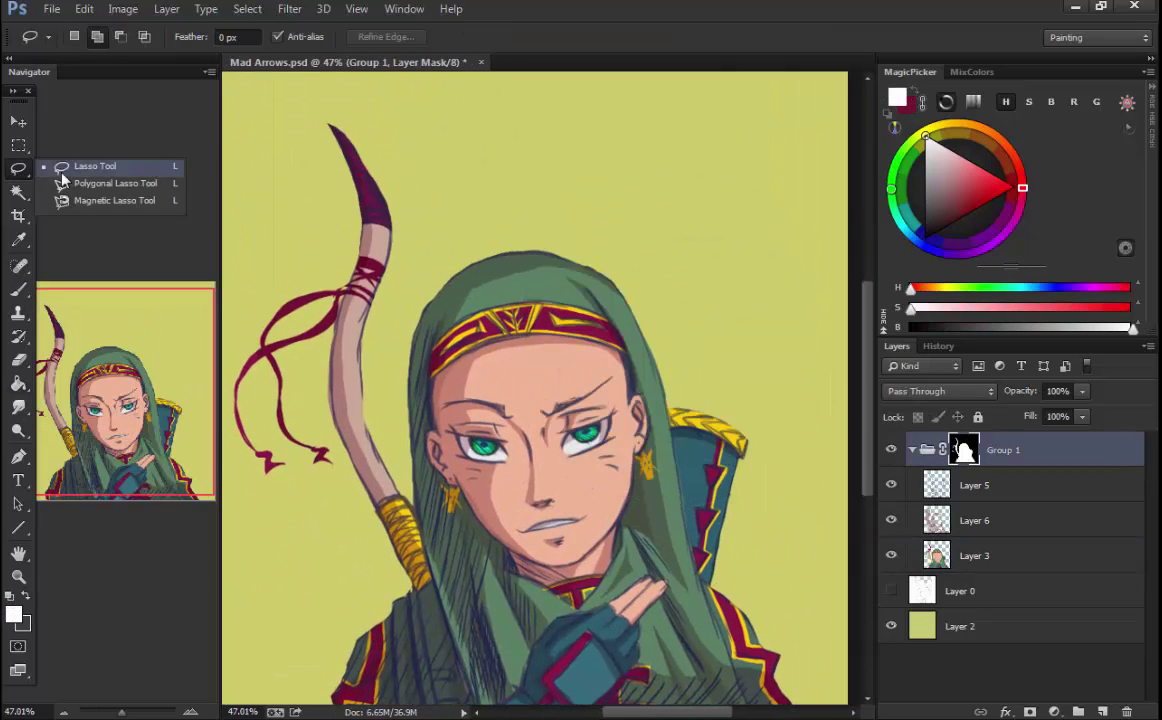
- Outline the first and right-hand arrows out of the quiver with the Polygonal Lasso
click(64, 183)
double_click(677, 297)
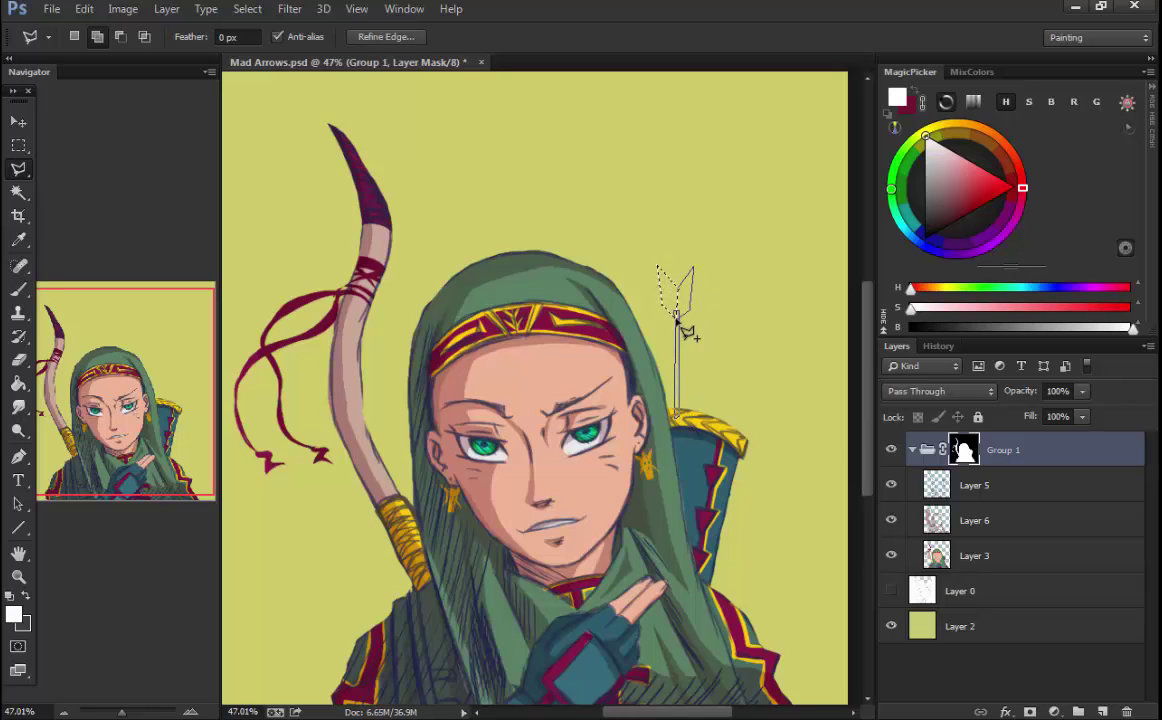
click(724, 432)
click(767, 316)
click(731, 430)
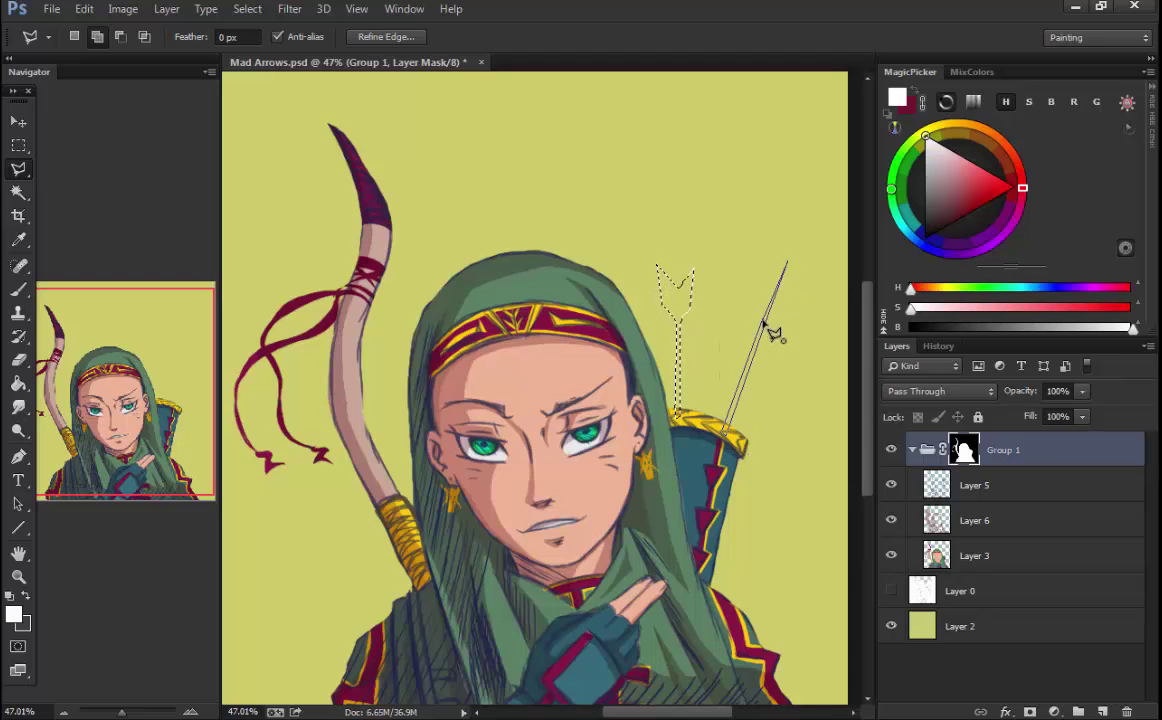
click(752, 305)
click(772, 244)
click(804, 265)
click(786, 289)
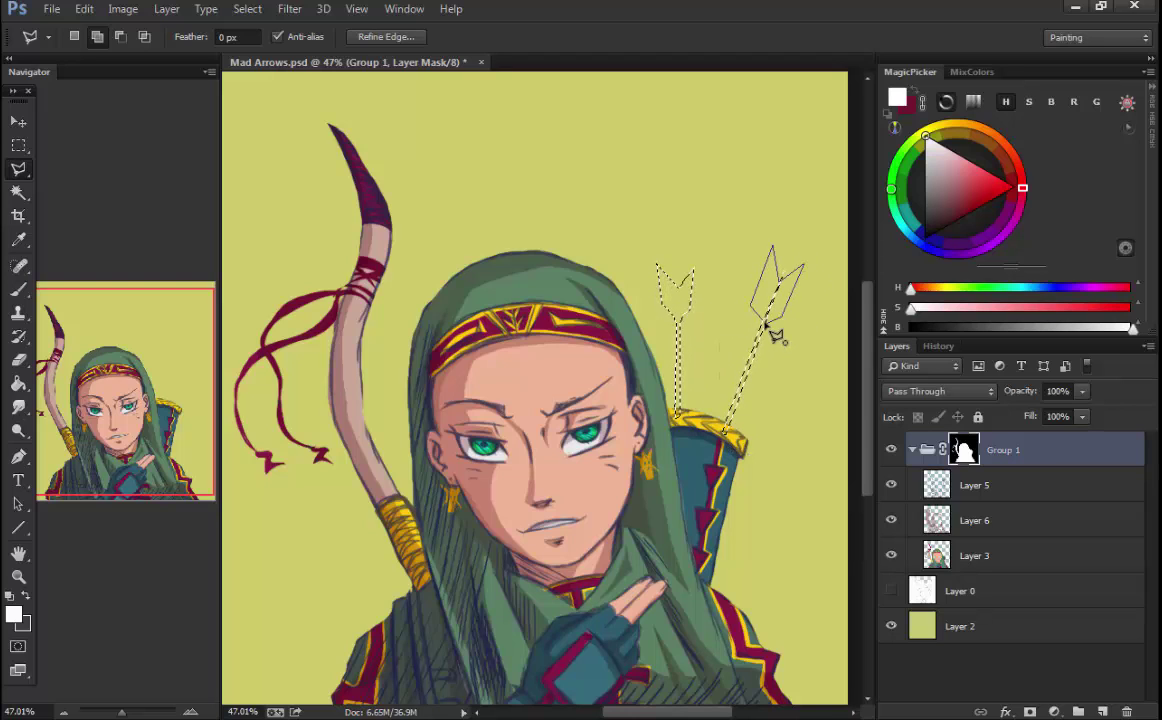
double_click(770, 333)
- Add the middle arrow and the small lower arrowhead to the selection
click(716, 356)
click(722, 318)
click(710, 272)
click(724, 300)
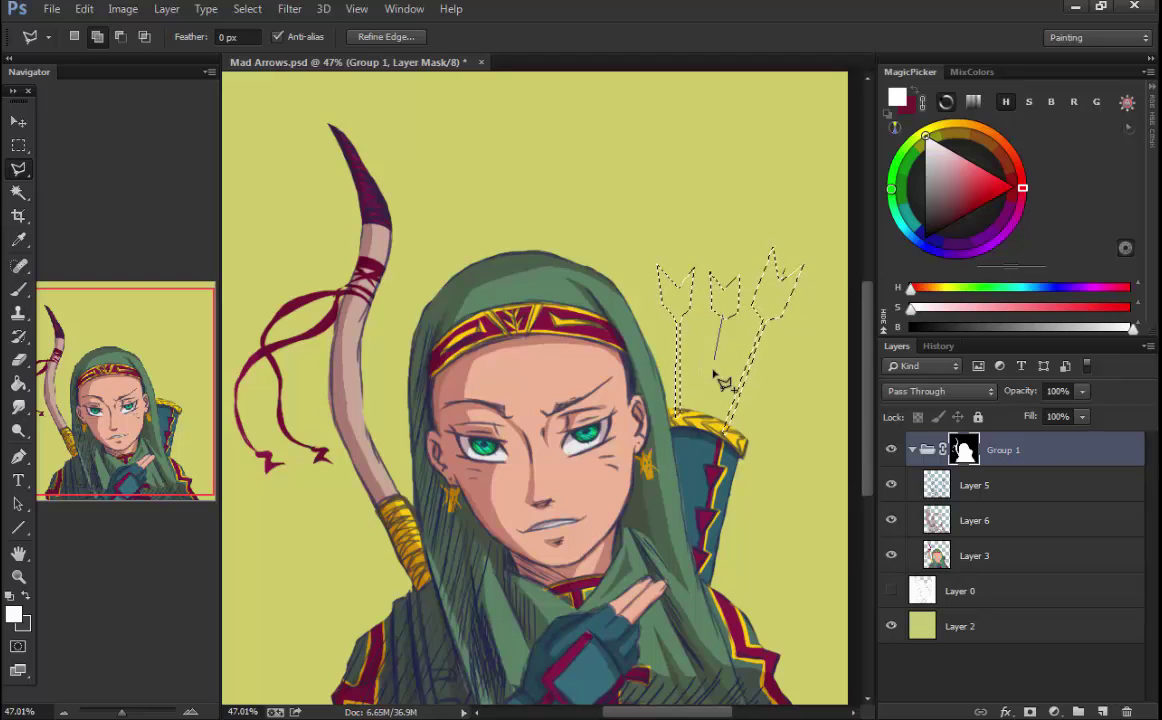
click(716, 426)
click(729, 426)
double_click(734, 319)
click(700, 340)
click(712, 338)
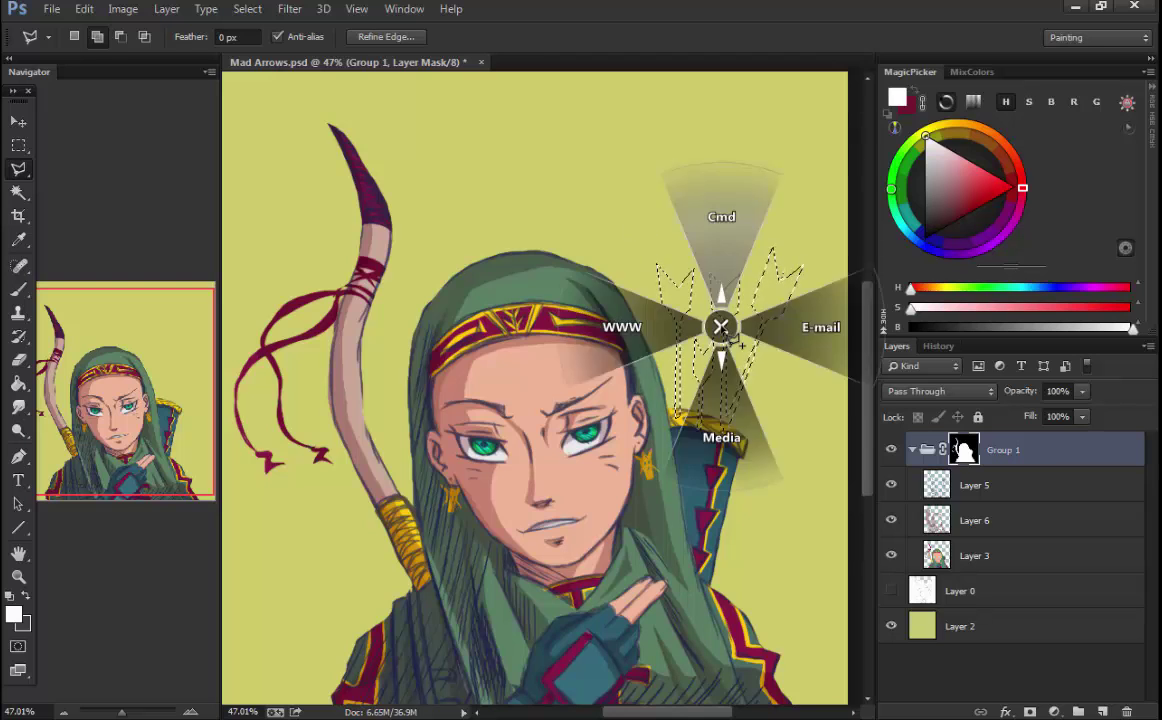
key(g)
click(695, 352)
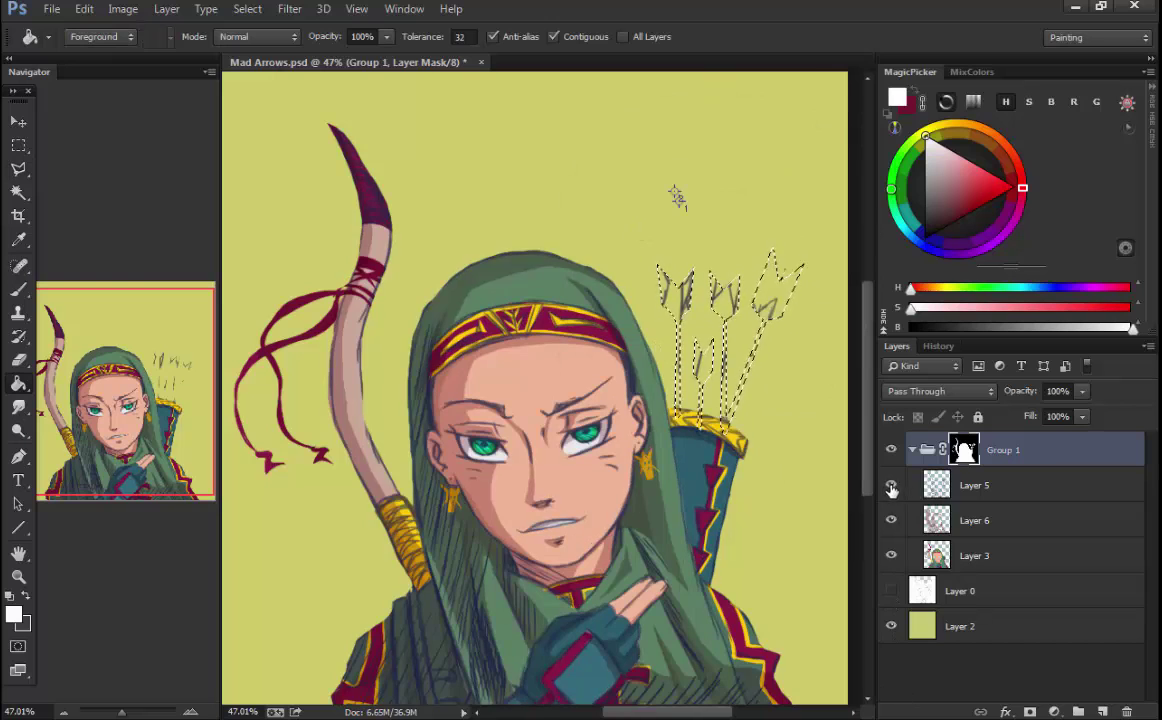
- Erase the sketch strokes inside the arrows on Layer 5 with a size-90 eraser
click(965, 485)
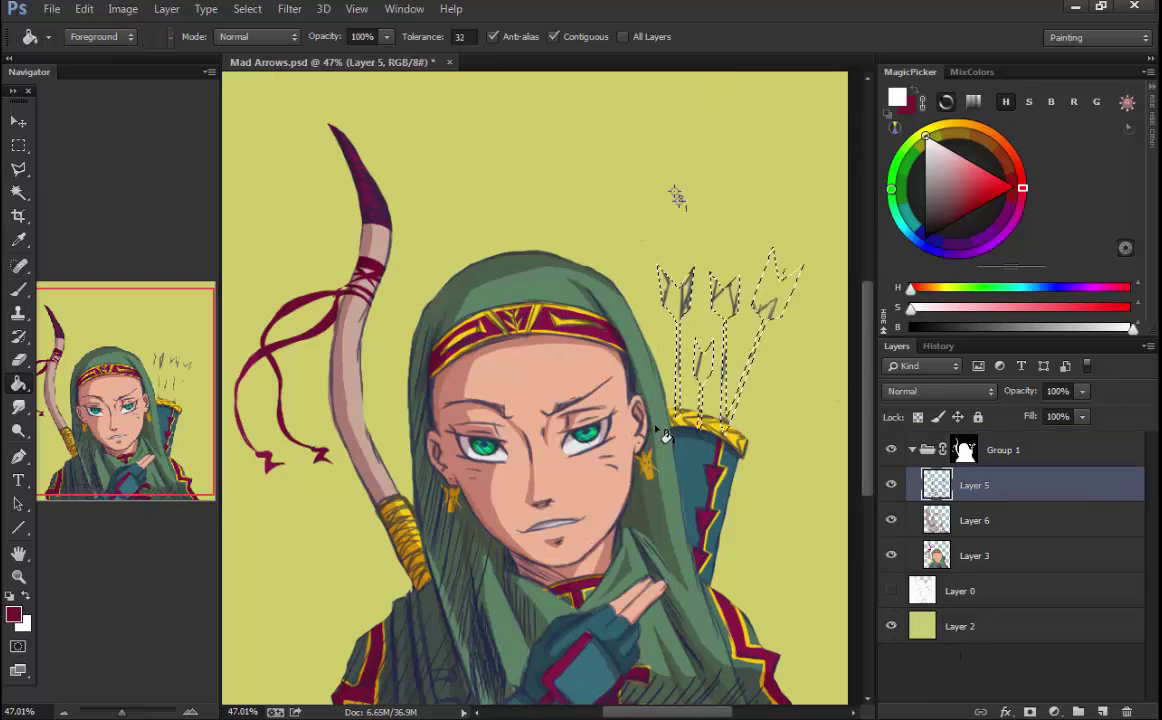
key(e)
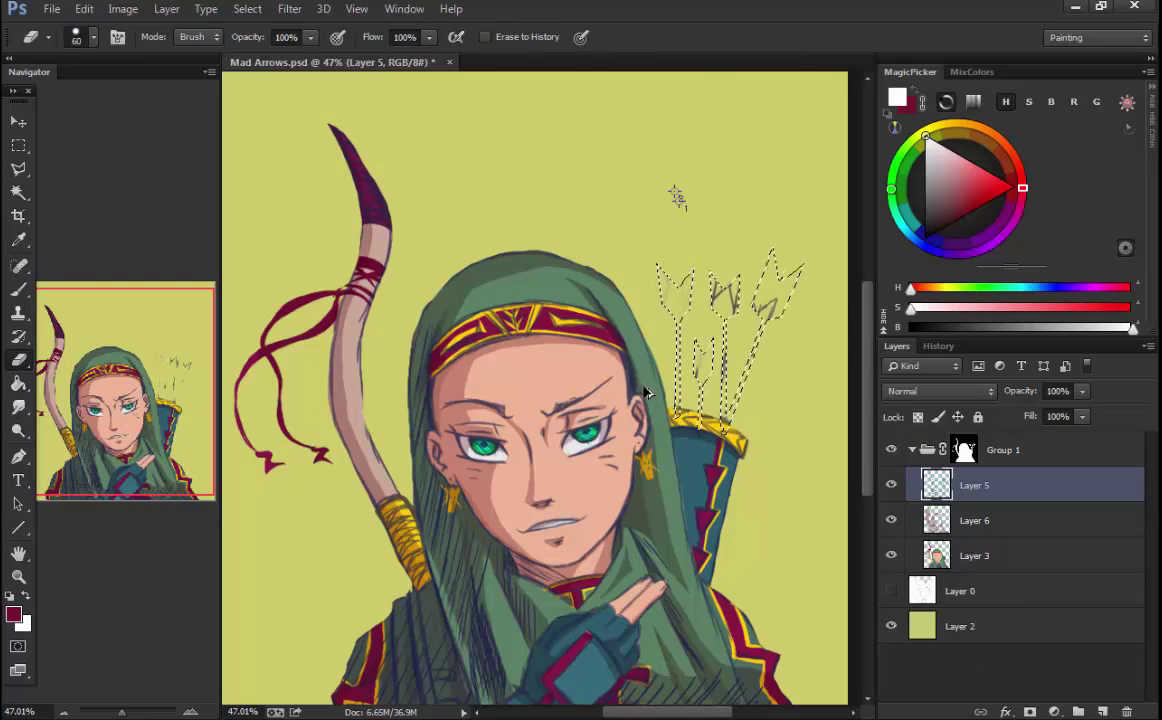
key(bracketright)
key(bracketright)
key(bracketright)
drag(700, 300, 742, 322)
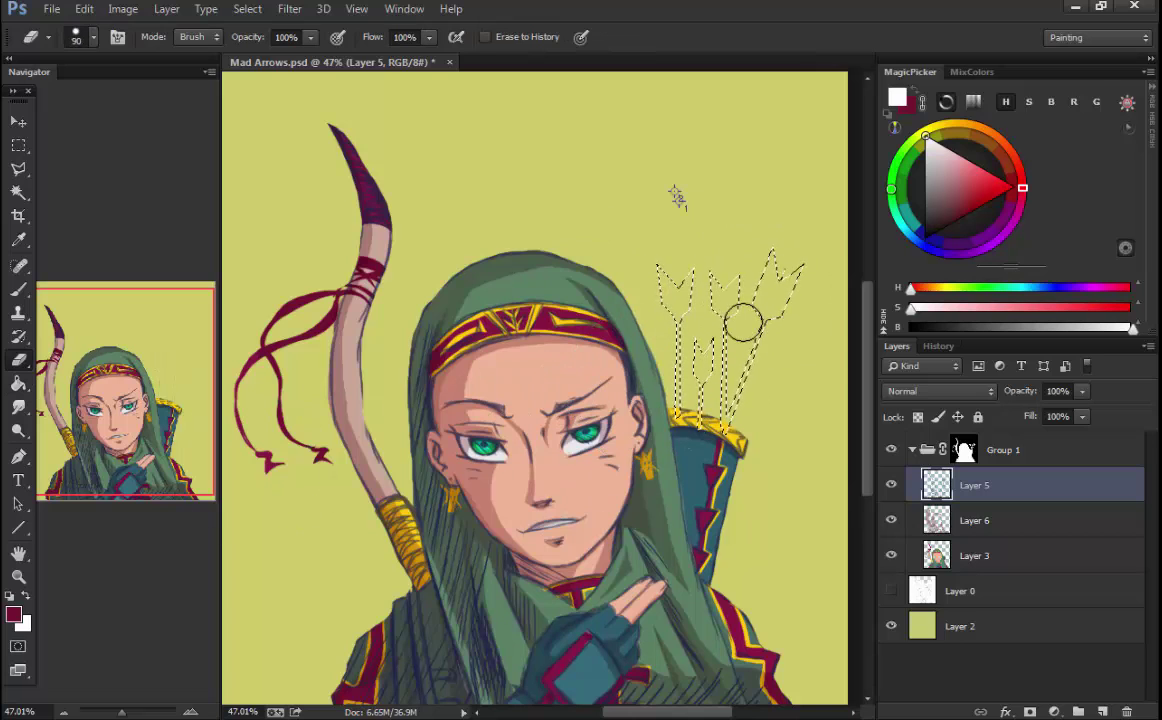
- Fill the selected arrow shapes with maroon on Layer 3
click(960, 555)
key(g)
key(alt+h)
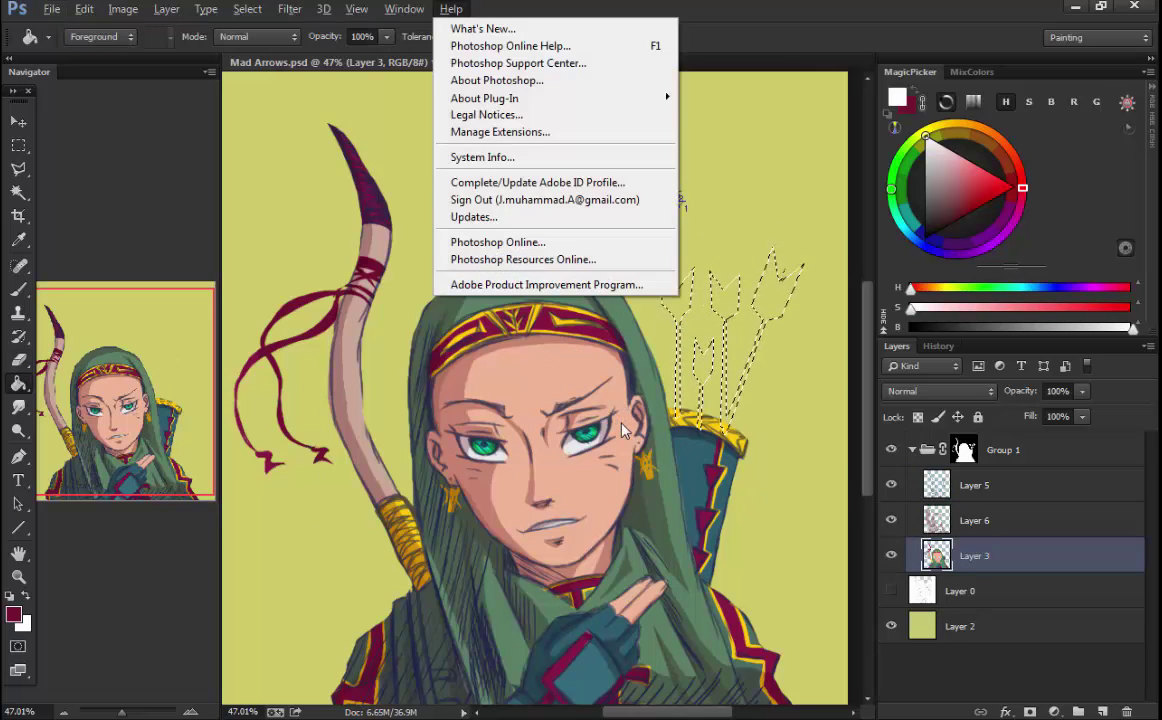
key(Escape)
key(alt+h)
key(Escape)
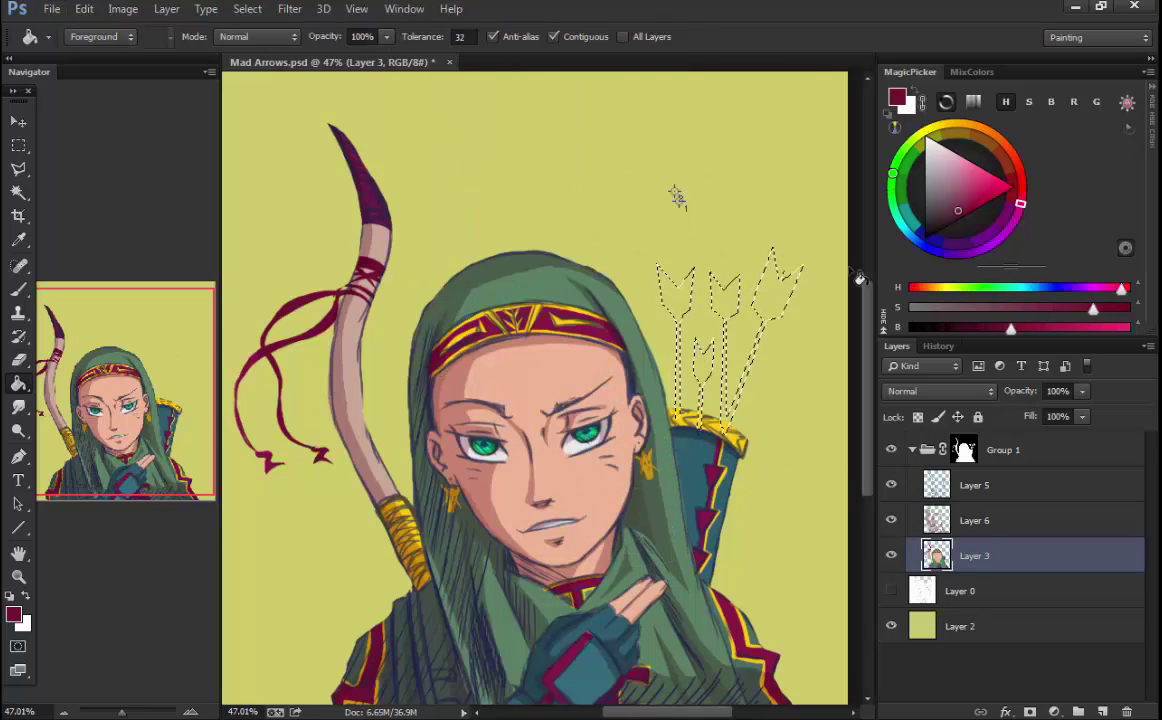
click(702, 293)
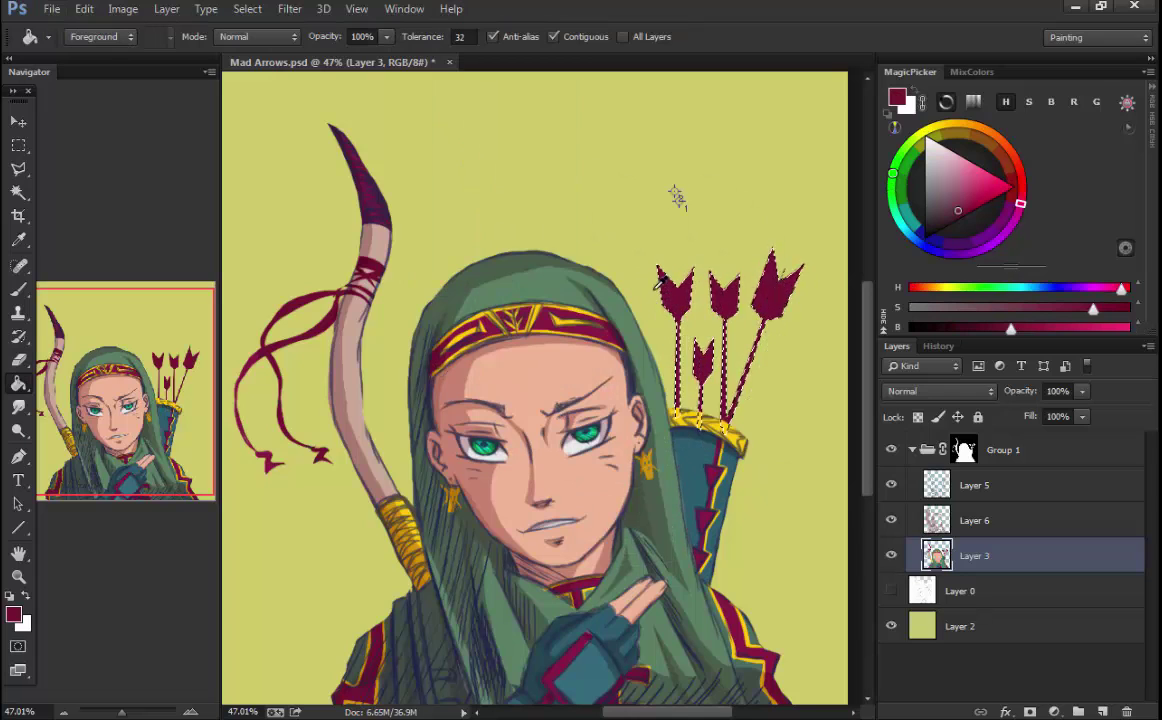
key(shift+g)
key(alt+l)
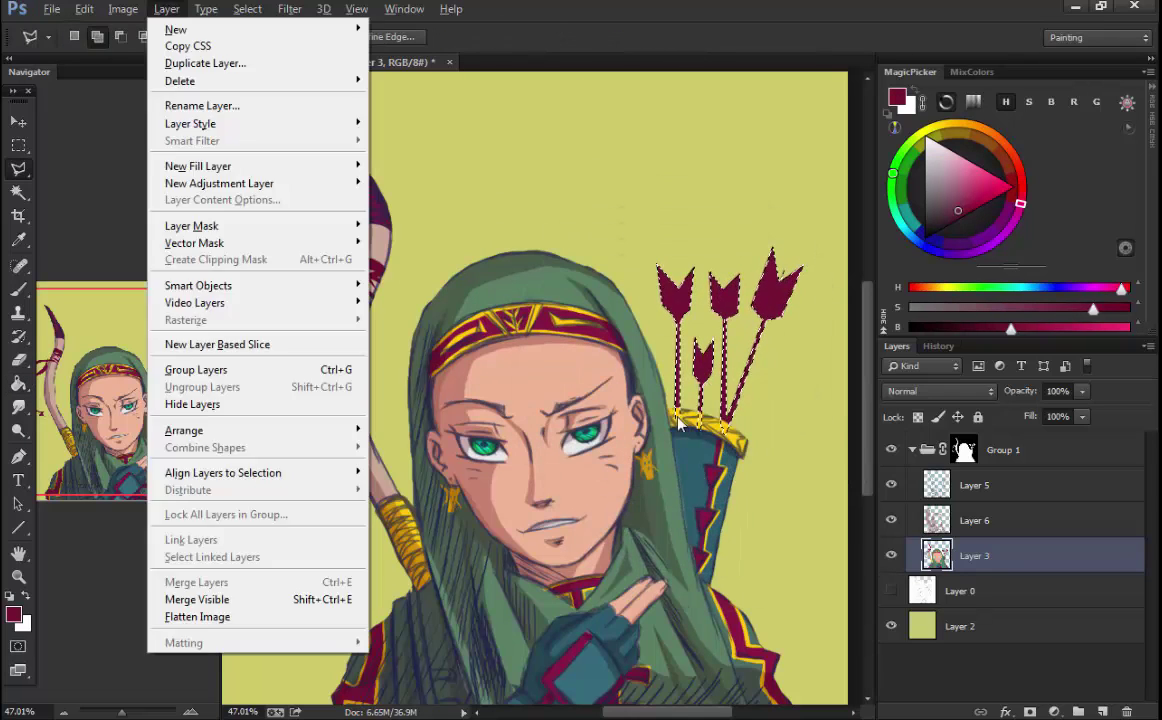
key(Escape)
- Add more area around the arrowheads to the selection, then deselect
key(l)
key(shift)
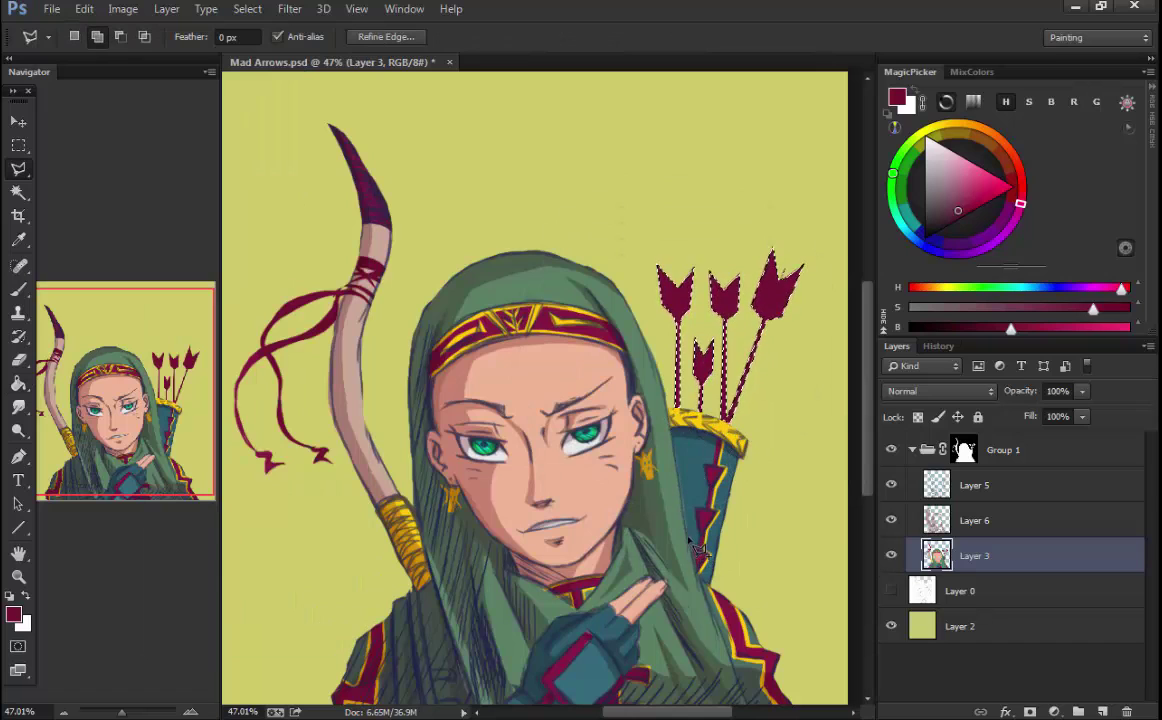
click(660, 250)
double_click(676, 305)
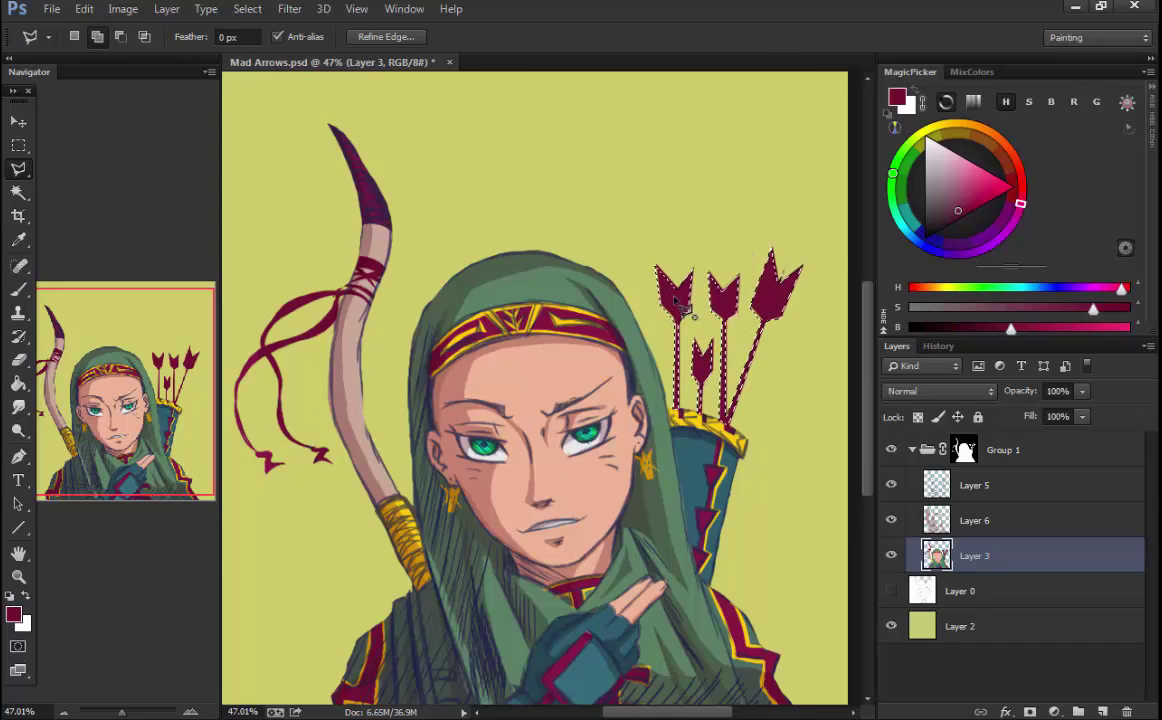
key(ctrl+d)
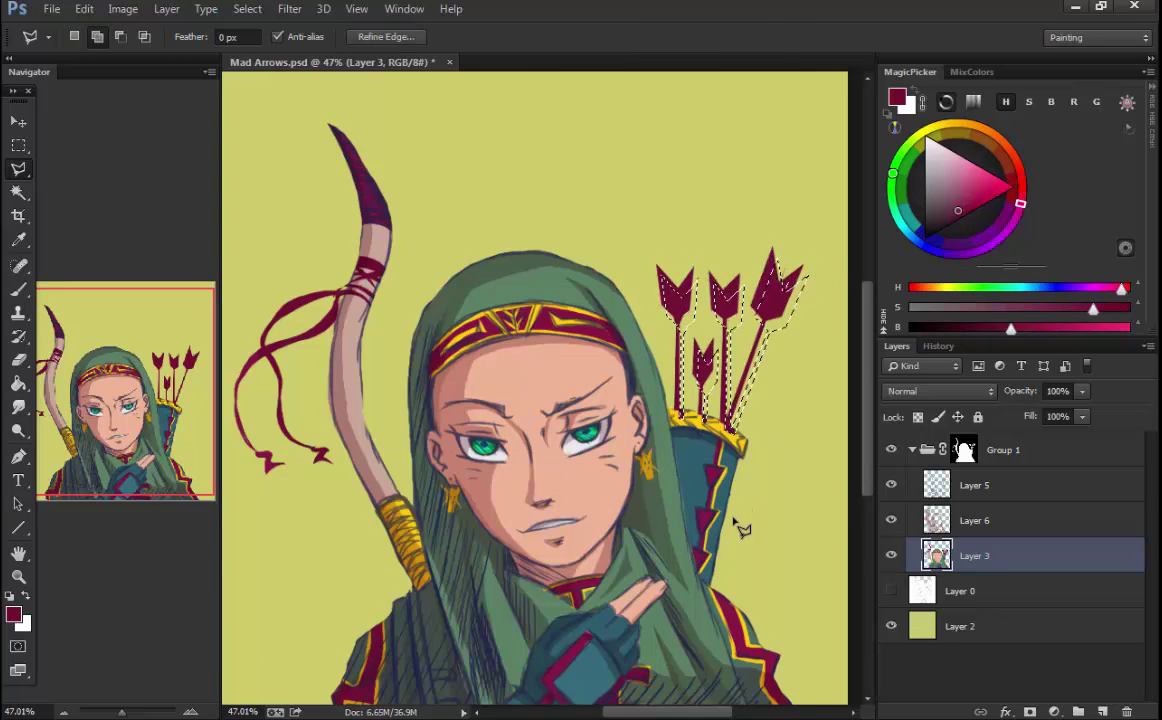